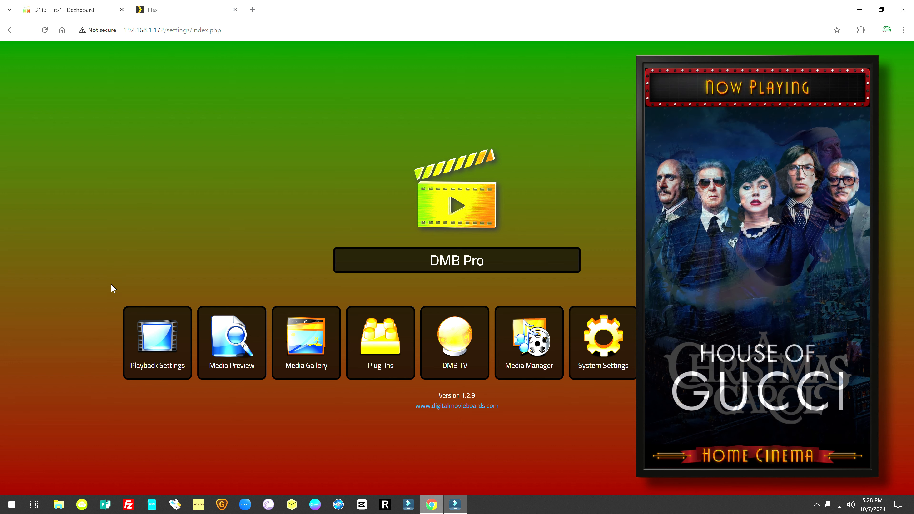
Step: Open the playback settings and look over the poster and banner sections
left_click(155, 350)
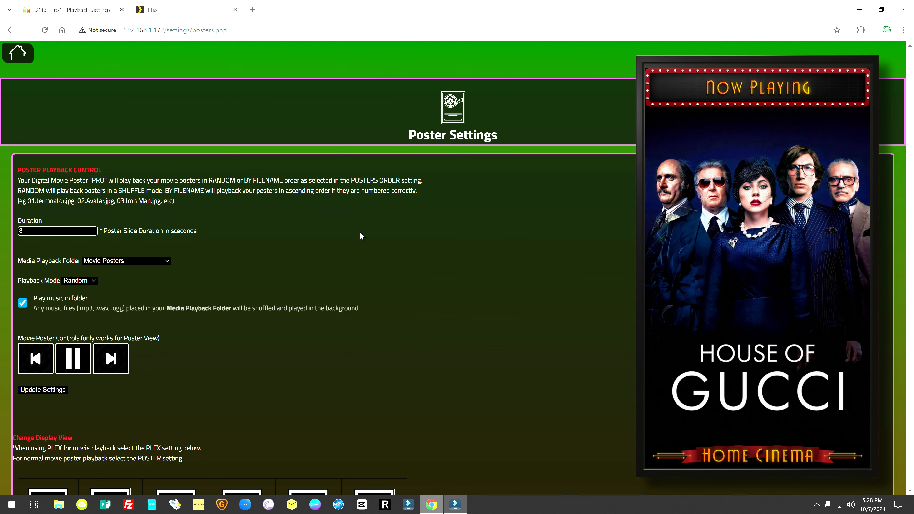
scroll(361, 236, "down", 5)
scroll(361, 236, "up", 1)
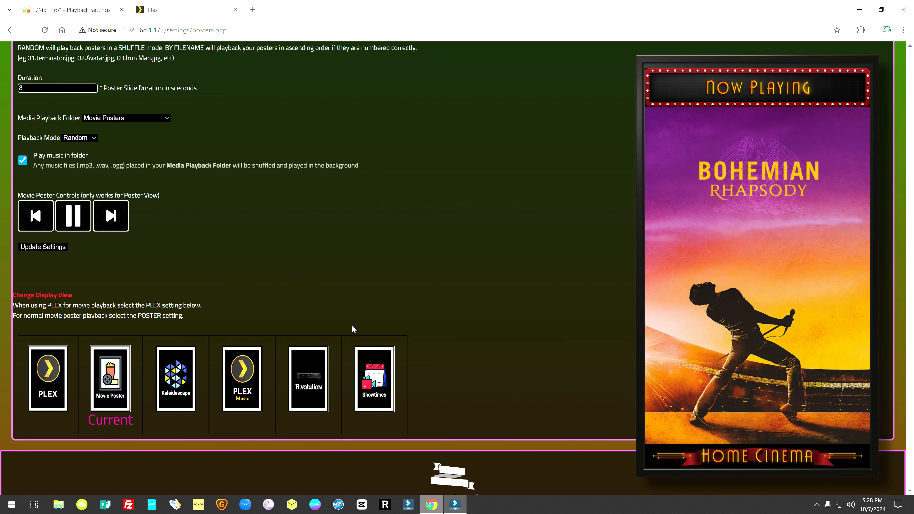
scroll(427, 331, "down", 10)
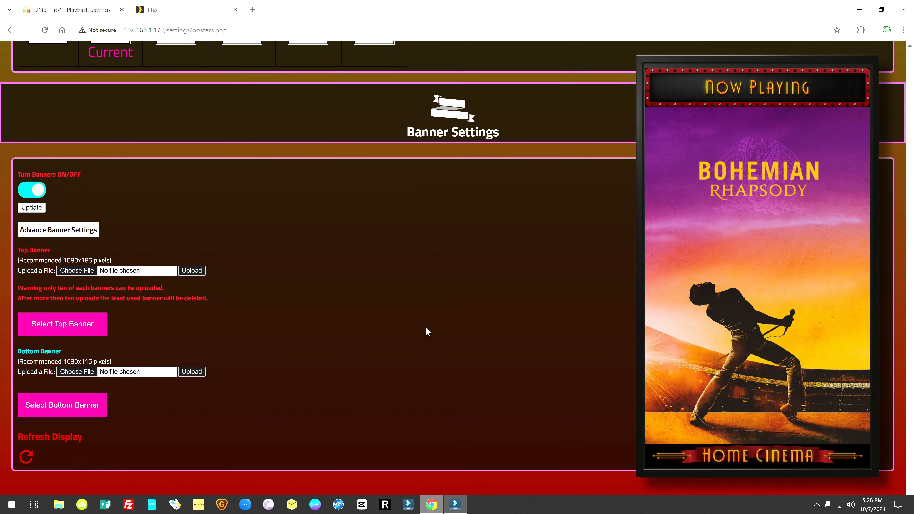
scroll(425, 327, "up", 12)
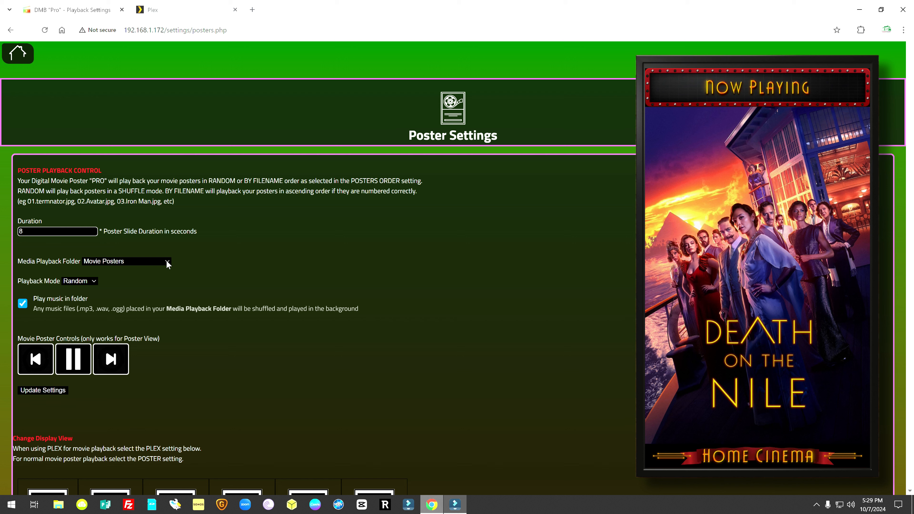
Step: Review the available media playback folders, the playback mode choices and the folder music option
left_click(167, 262)
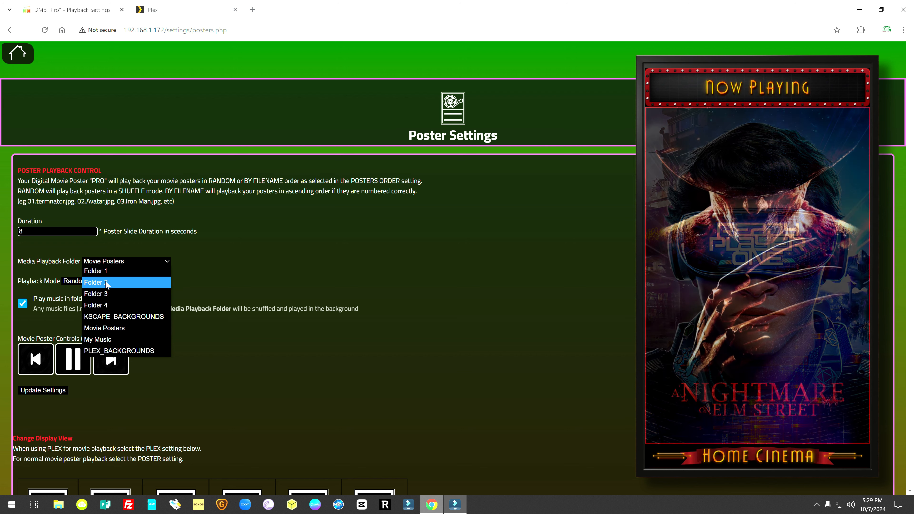
left_click(277, 272)
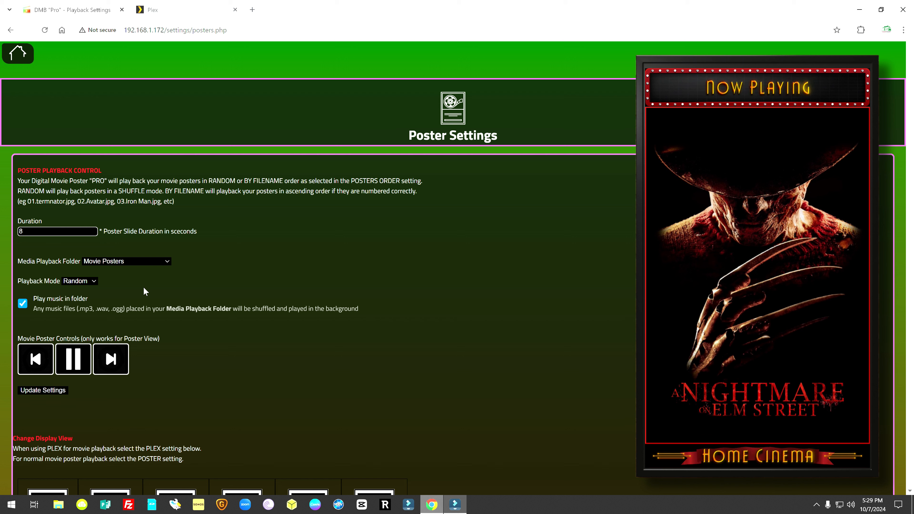
left_click(94, 281)
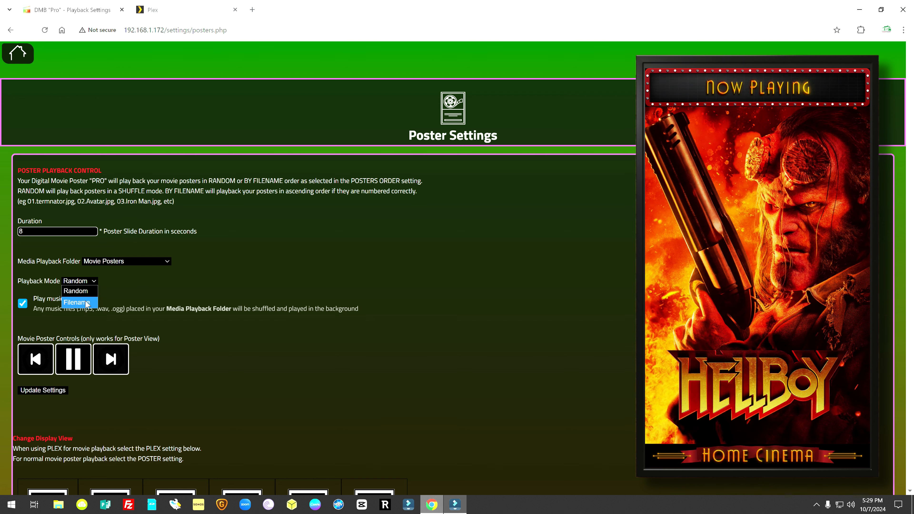
left_click(157, 286)
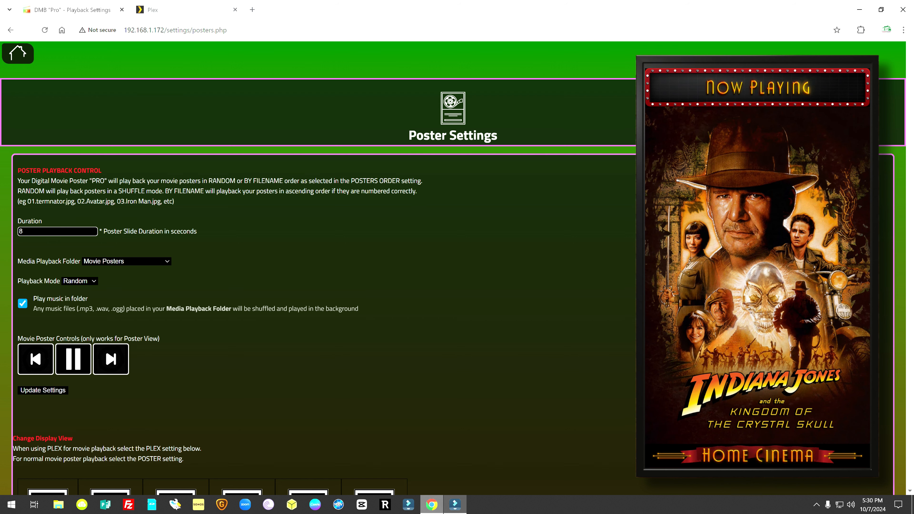
left_click(24, 304)
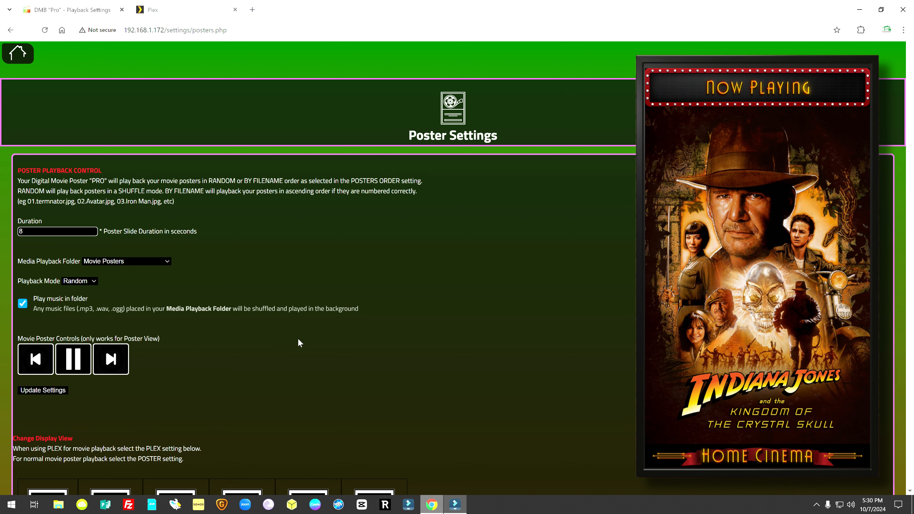
Step: Examine the poster controls, the display view choices and the banner settings on the playback page
scroll(299, 342, "down", 3)
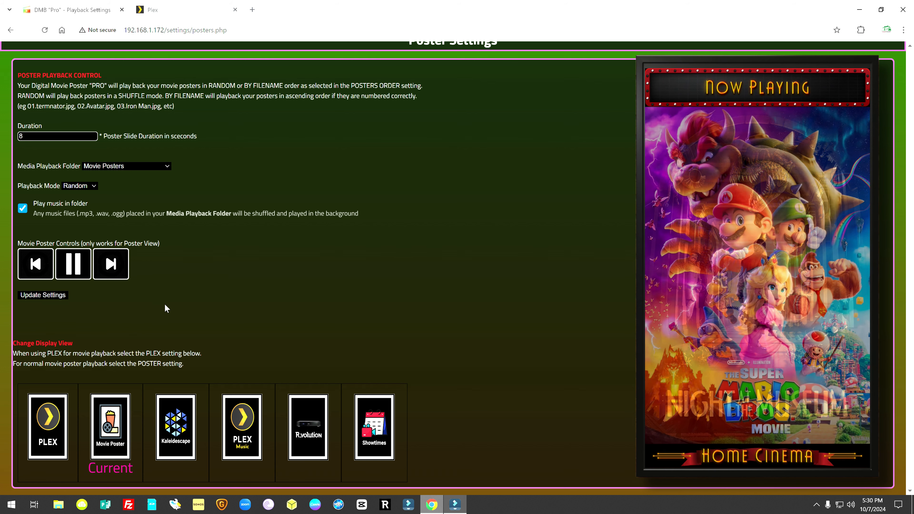
scroll(221, 274, "down", 4)
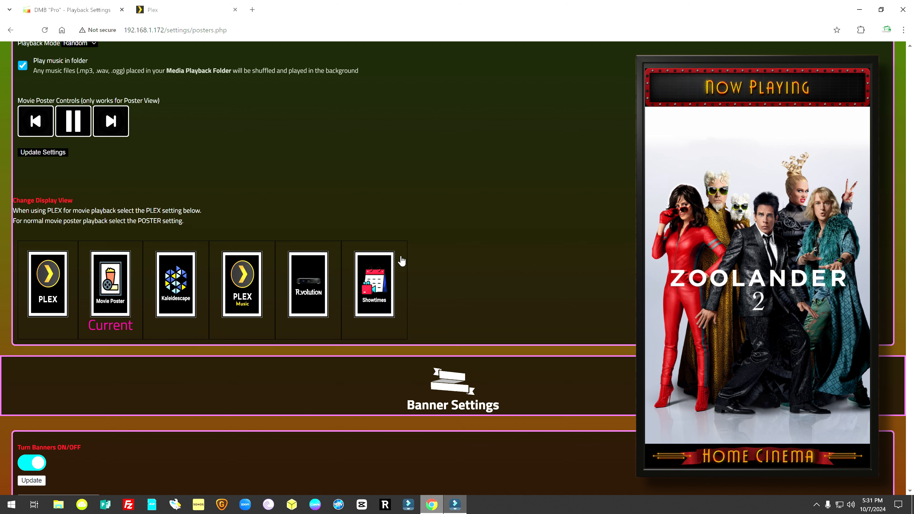
scroll(431, 257, "down", 2)
scroll(430, 257, "down", 4)
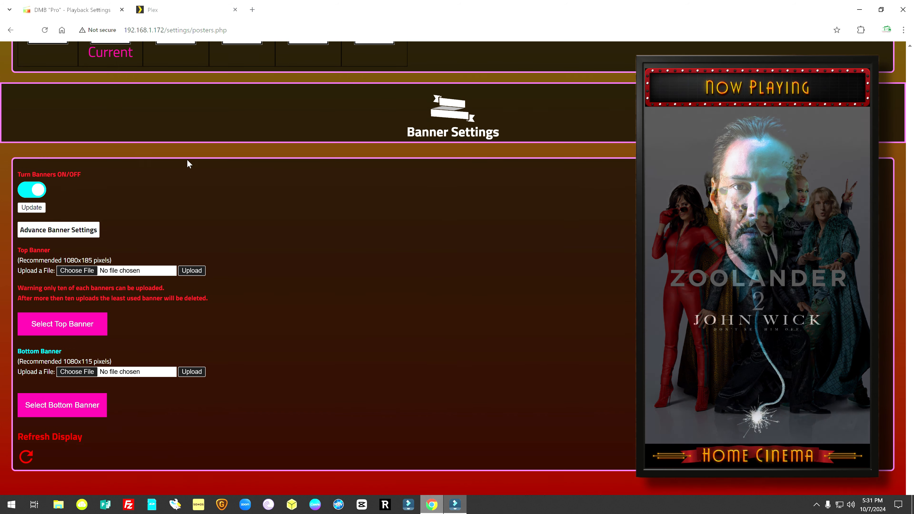
scroll(447, 266, "up", 7)
scroll(450, 265, "up", 4)
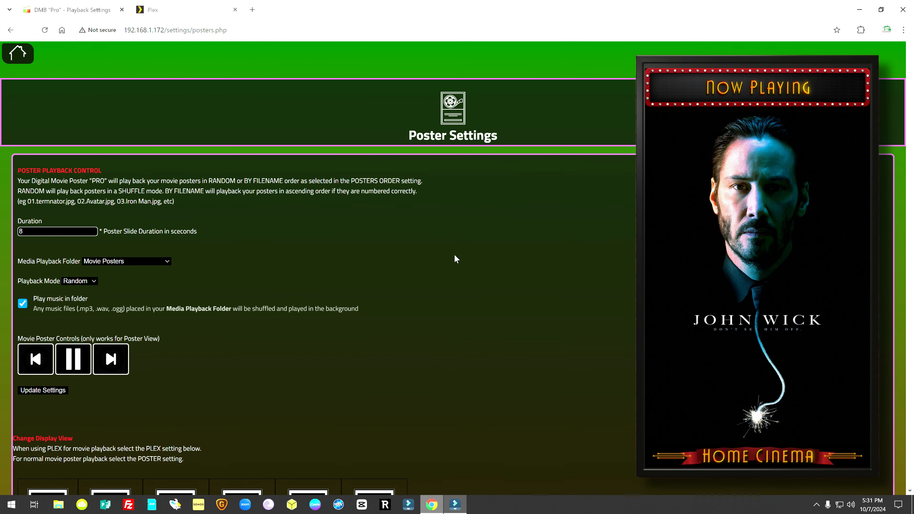
scroll(400, 249, "down", 10)
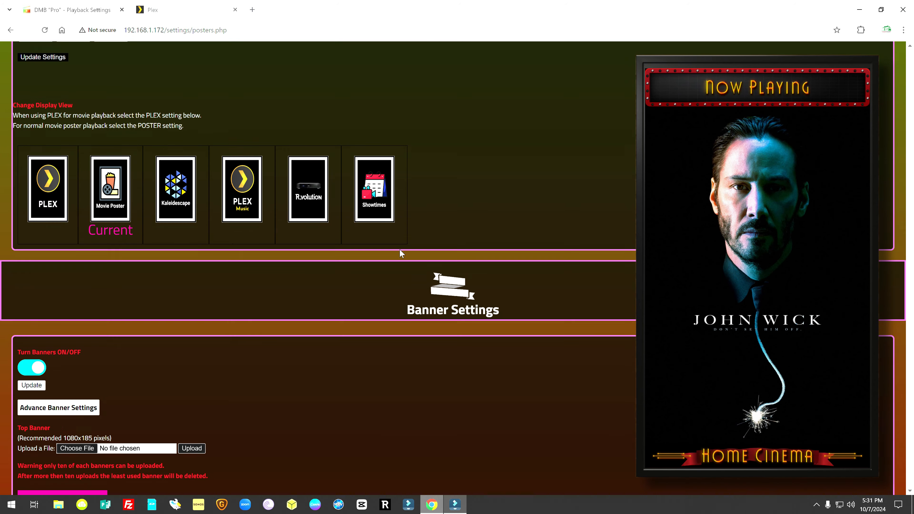
scroll(80, 247, "up", 8)
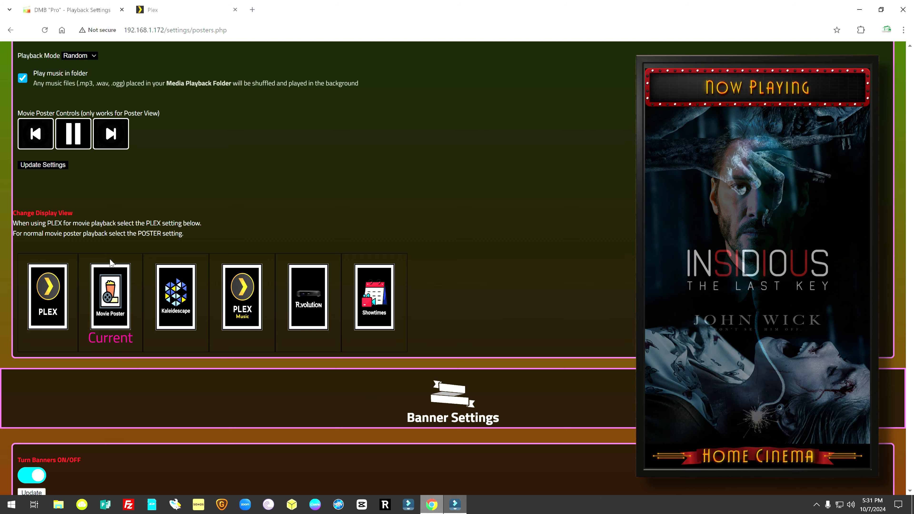
scroll(112, 261, "down", 8)
scroll(112, 261, "up", 5)
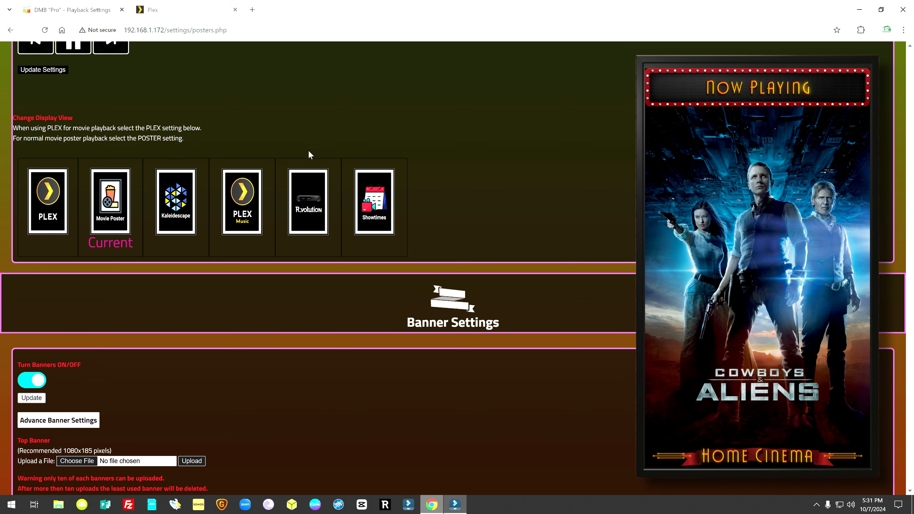
scroll(235, 281, "down", 4)
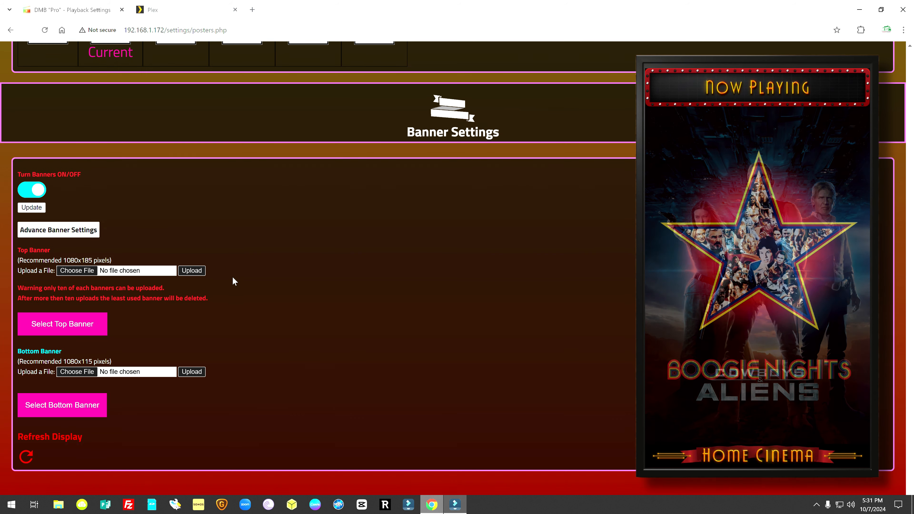
scroll(160, 231, "up", 6)
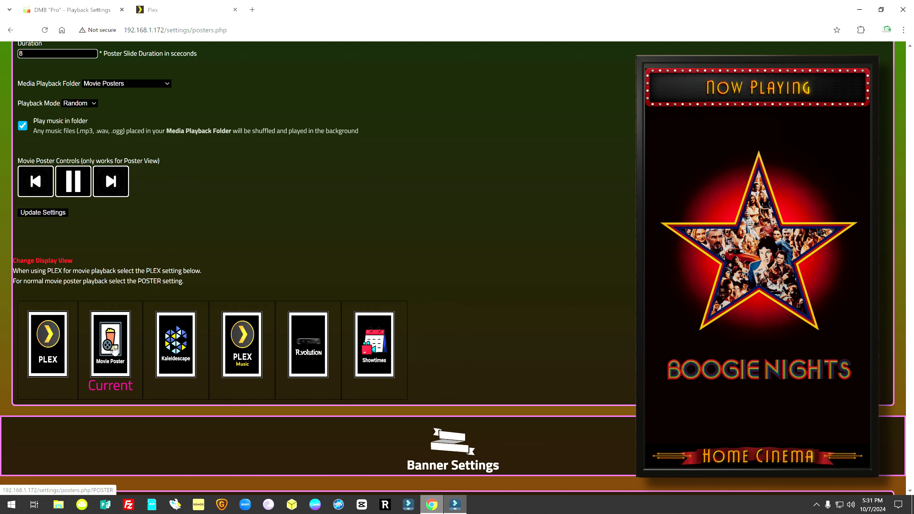
Step: Set the top banner of the poster display to the blue Movie Night design
scroll(115, 347, "down", 7)
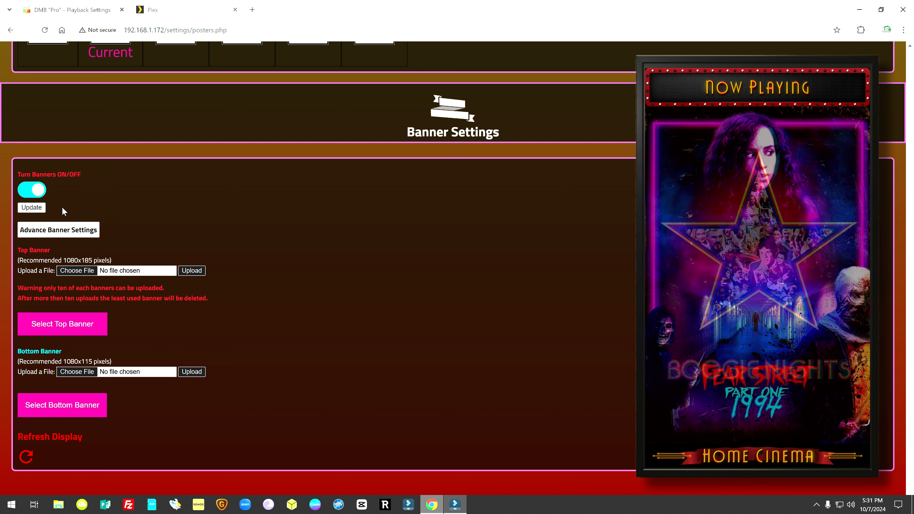
mouse_move(91, 329)
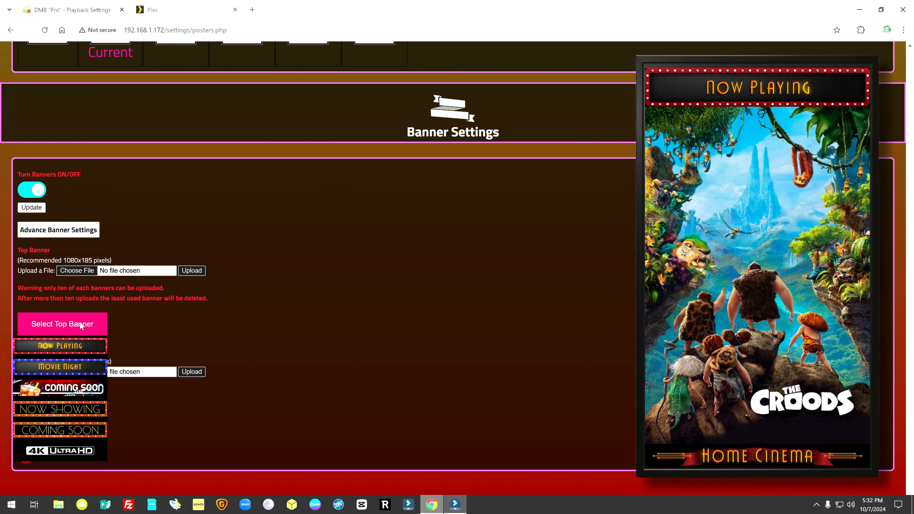
left_click(63, 369)
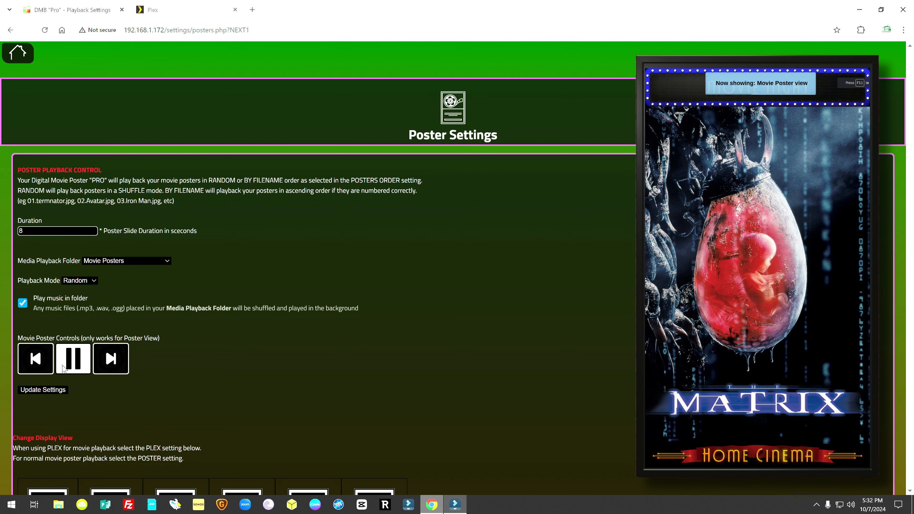
Step: Set the bottom banner of the poster display to Catch It Now
scroll(64, 368, "down", 10)
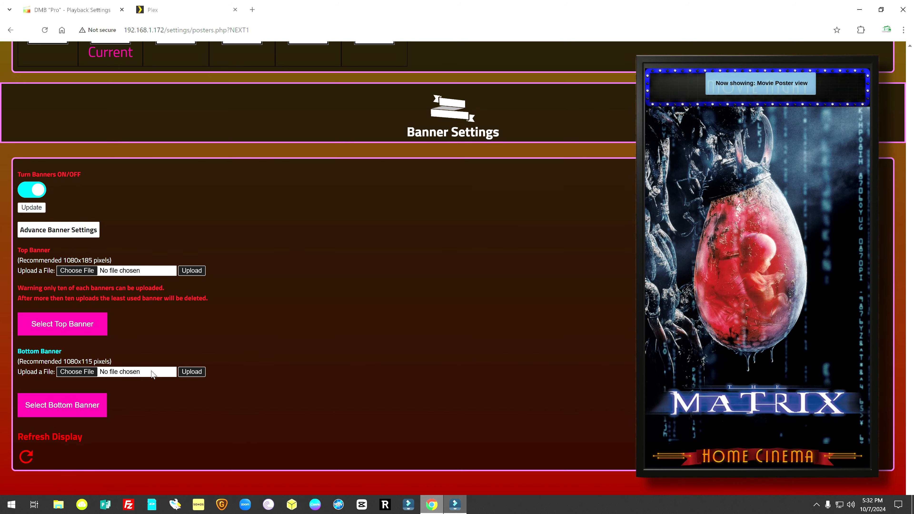
mouse_move(93, 406)
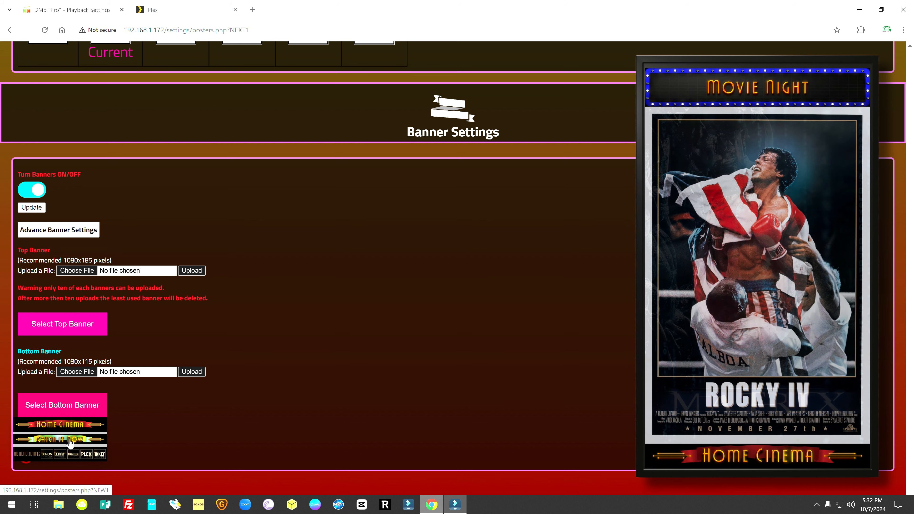
left_click(70, 445)
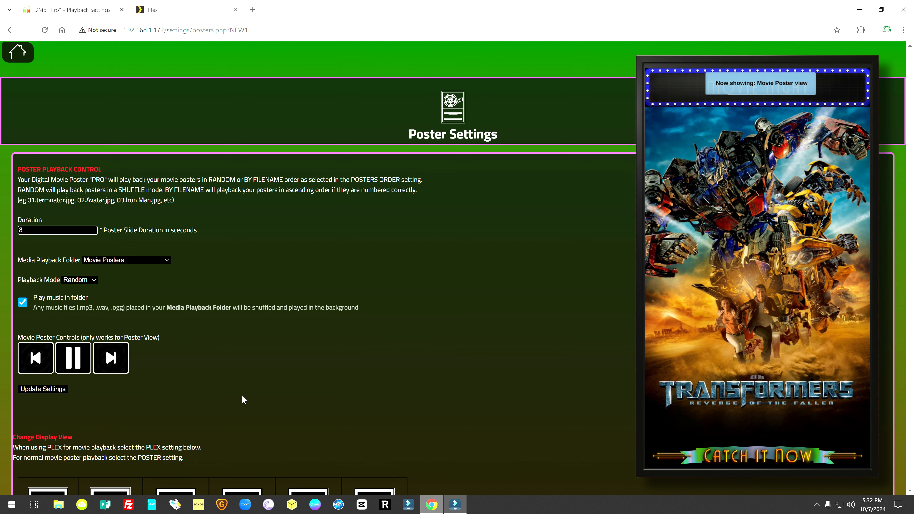
Step: Upload "Green Twinkling Light T - Feature Film" as a top banner from the Marquee Upper subfolder "Top - Twinkling Lights - Green"
scroll(242, 397, "down", 10)
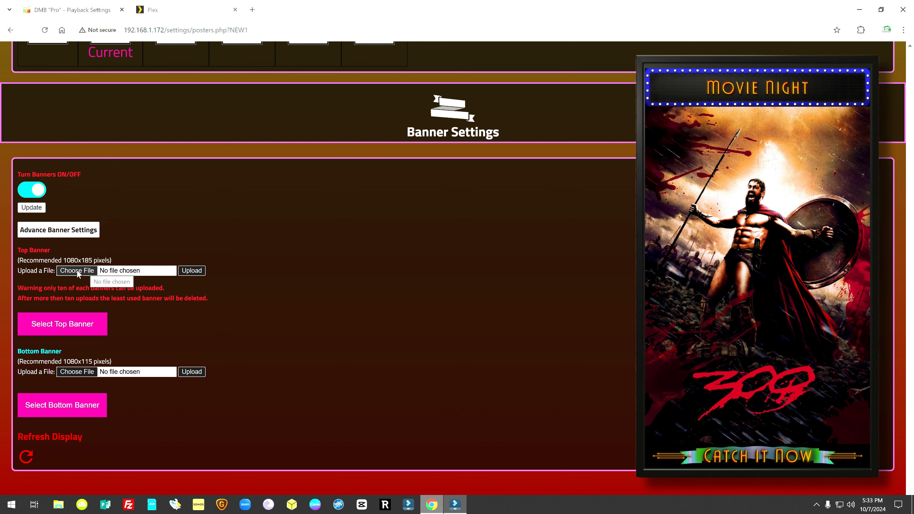
left_click(76, 271)
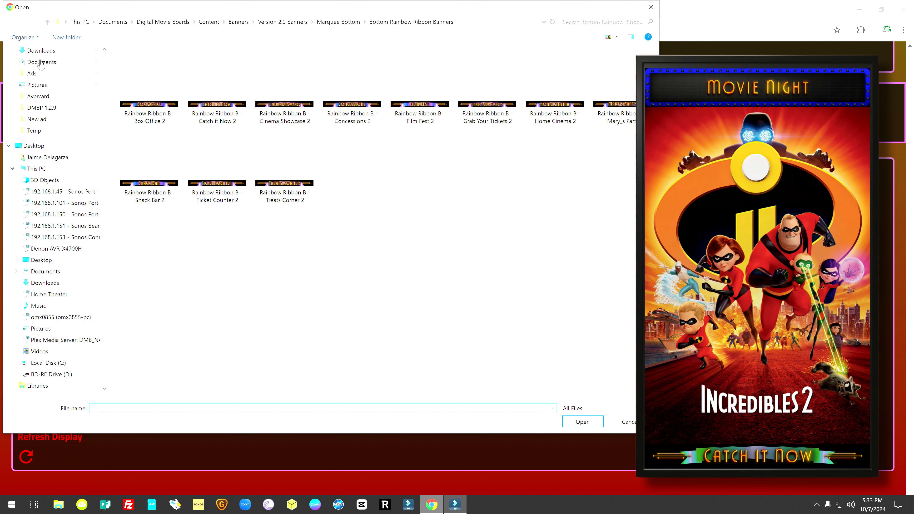
left_click(291, 22)
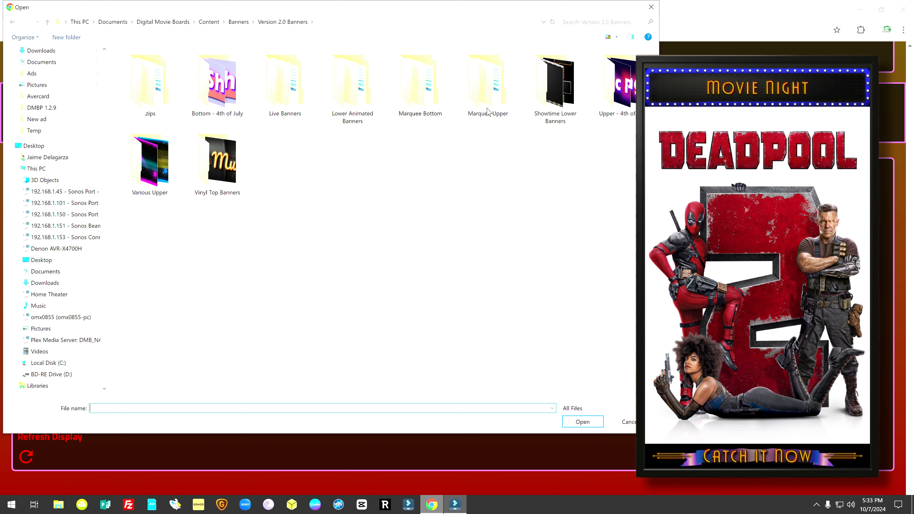
double_click(486, 118)
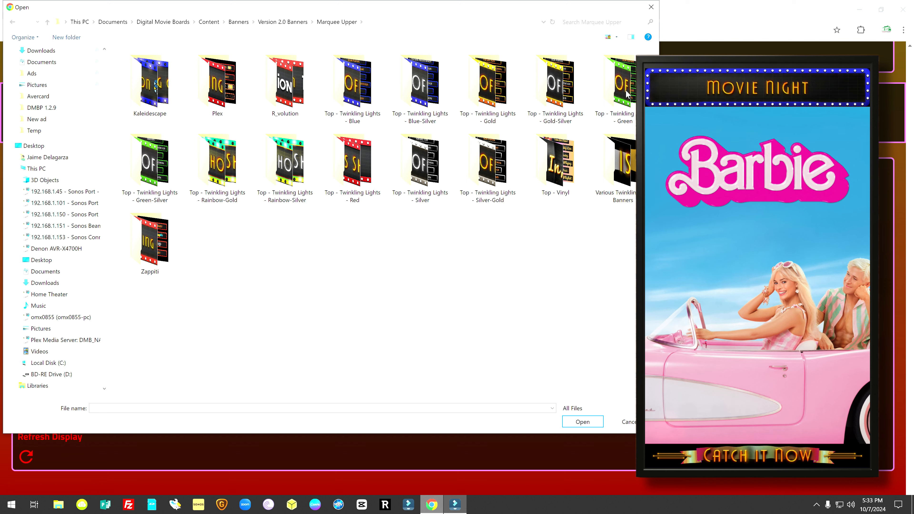
double_click(627, 94)
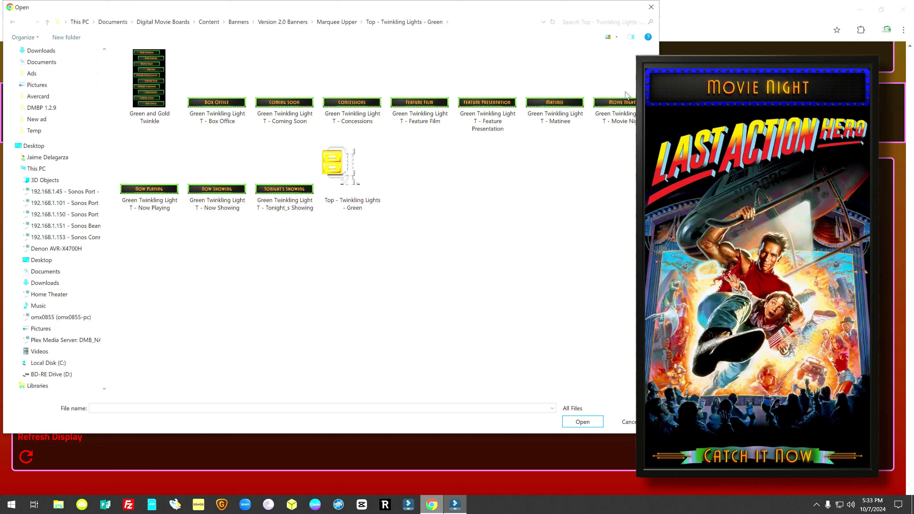
left_click(424, 104)
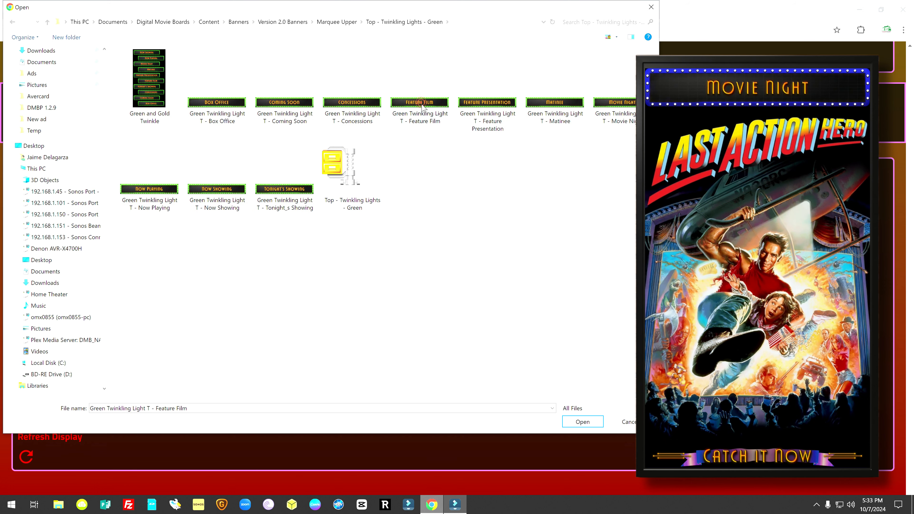
left_click(582, 421)
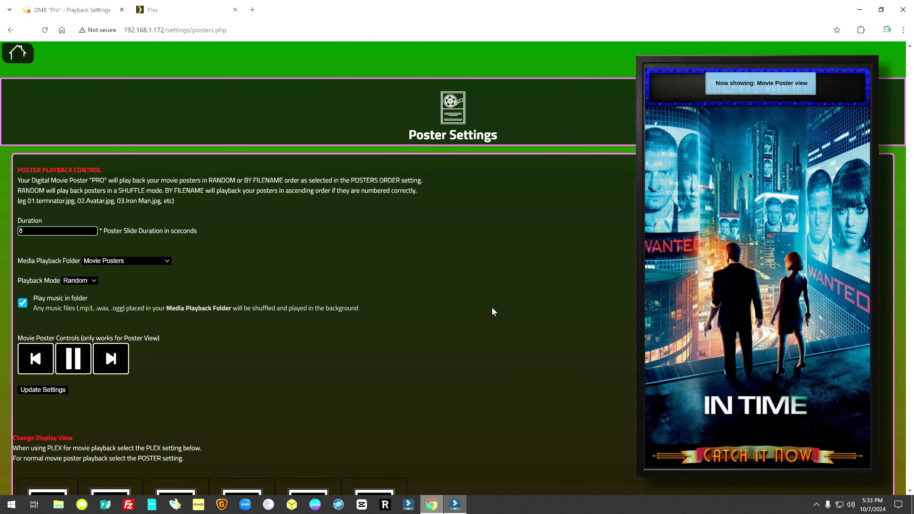
Step: Apply the uploaded green Feature Film design as the top banner and return to the banner settings
scroll(493, 311, "down", 10)
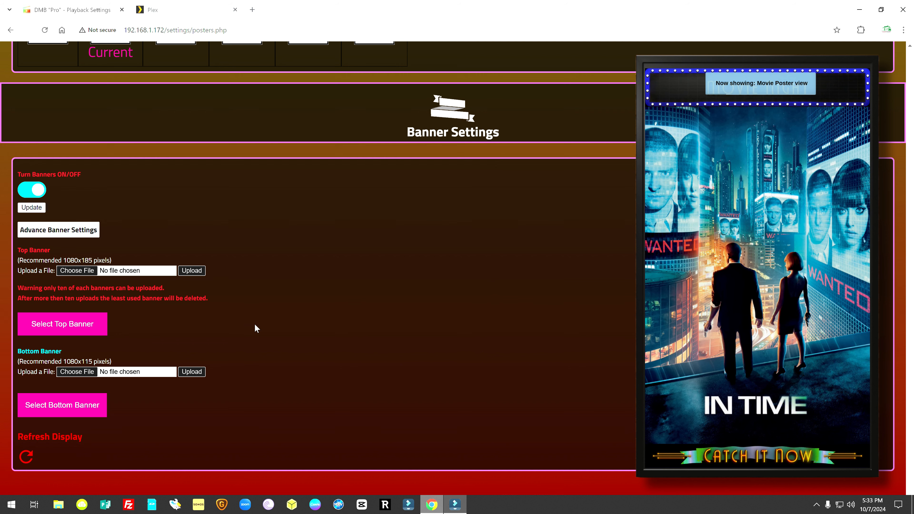
mouse_move(81, 320)
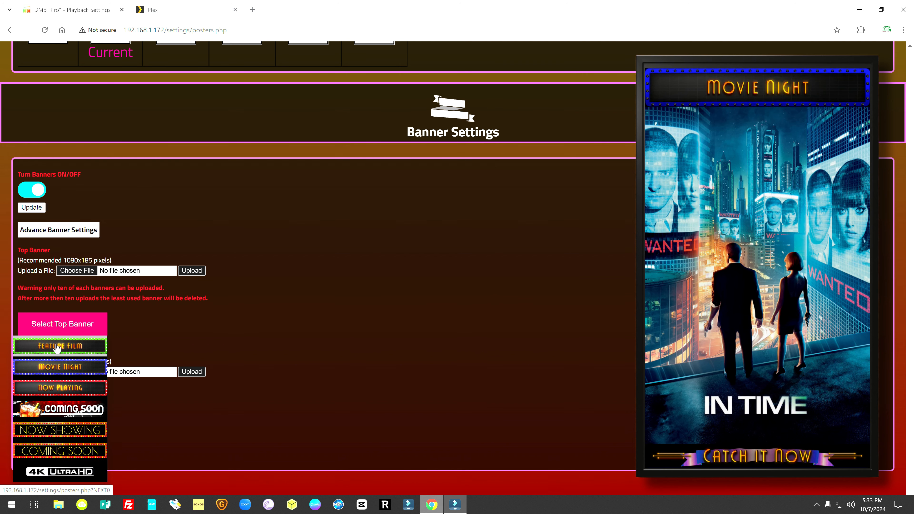
left_click(71, 350)
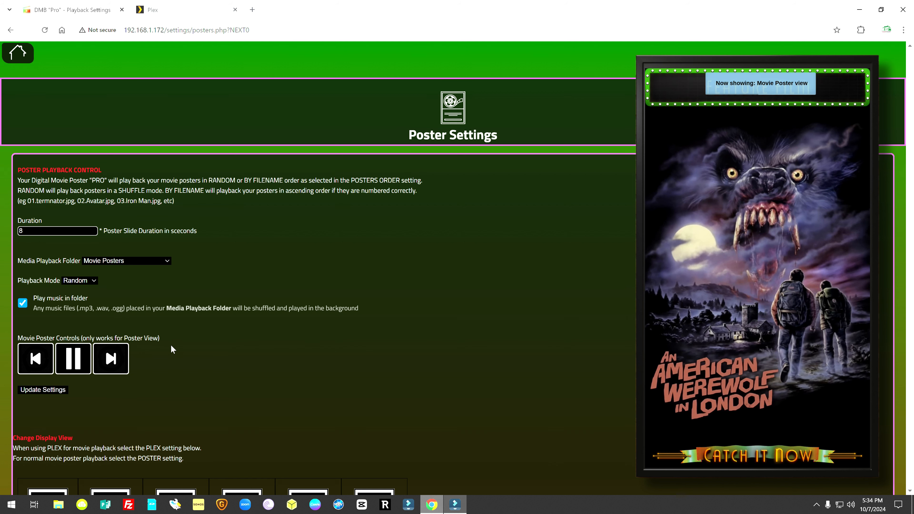
scroll(181, 345, "down", 6)
scroll(181, 345, "down", 5)
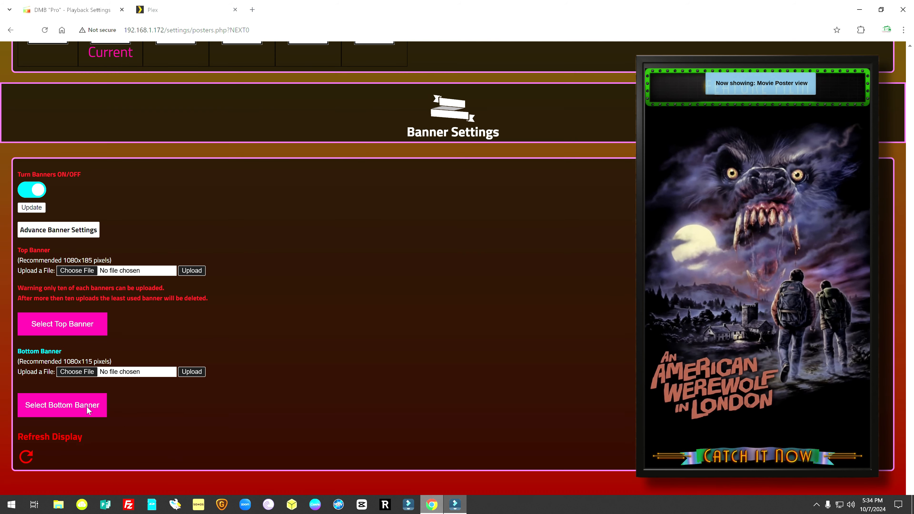
Step: Upload "Green Ribbon B - Cinema Showcase" as a bottom banner from the Marquee Bottom subfolder "Bottom - Green Ribbon"
left_click(74, 373)
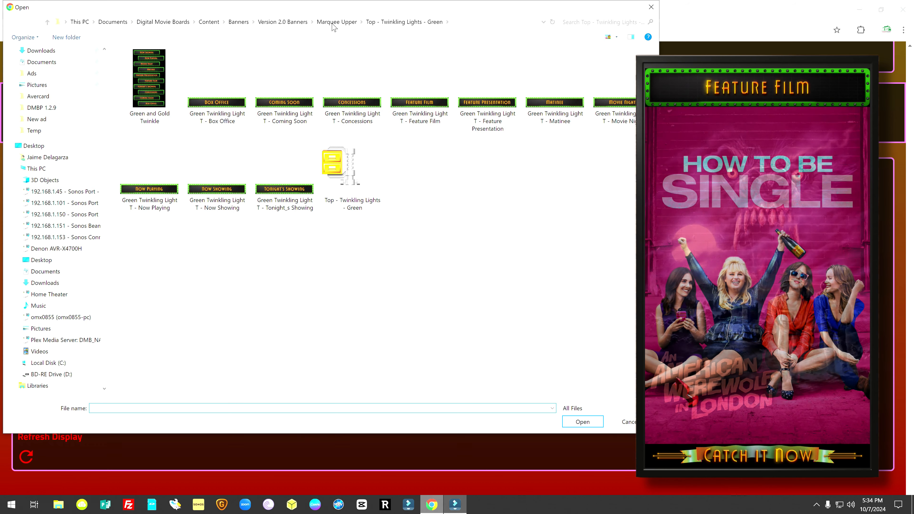
left_click(290, 23)
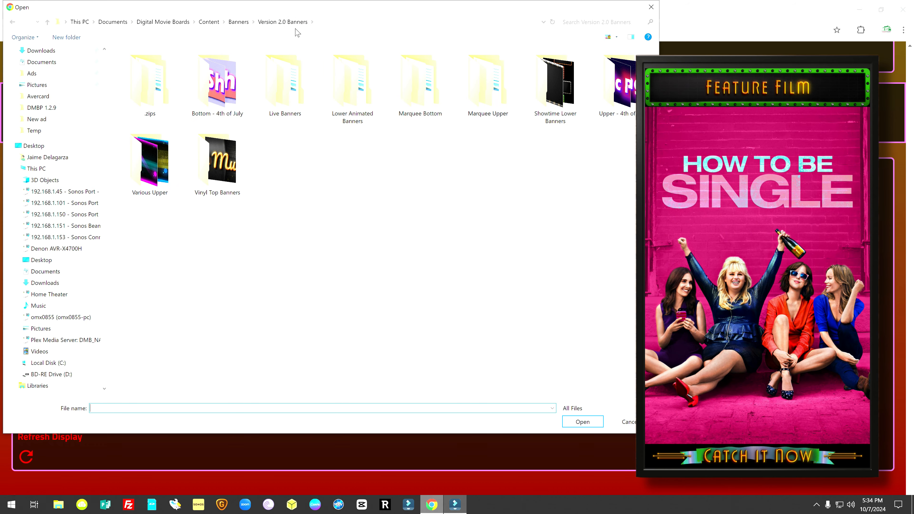
double_click(425, 102)
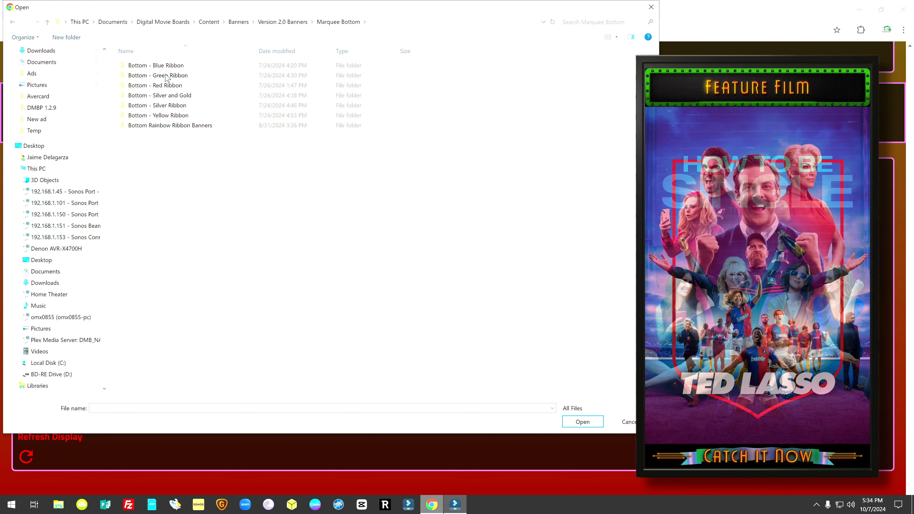
double_click(168, 76)
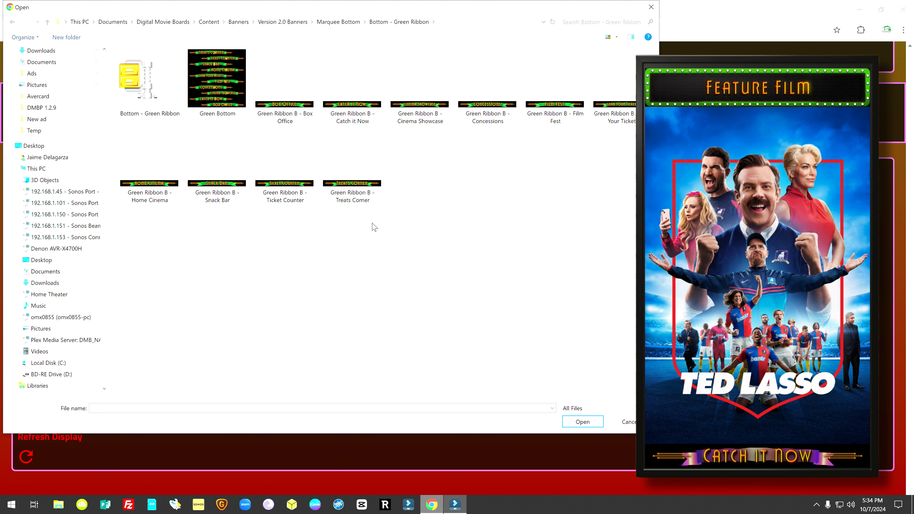
left_click(440, 125)
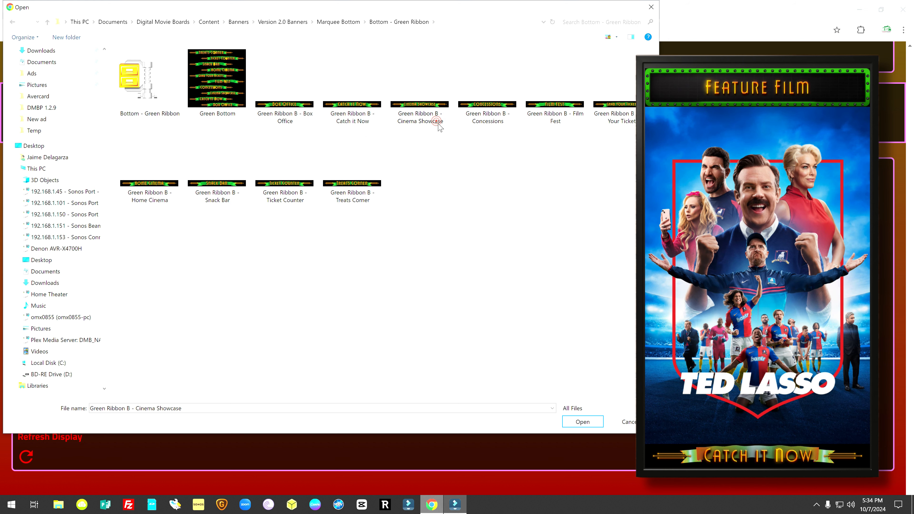
left_click(582, 421)
left_click(190, 371)
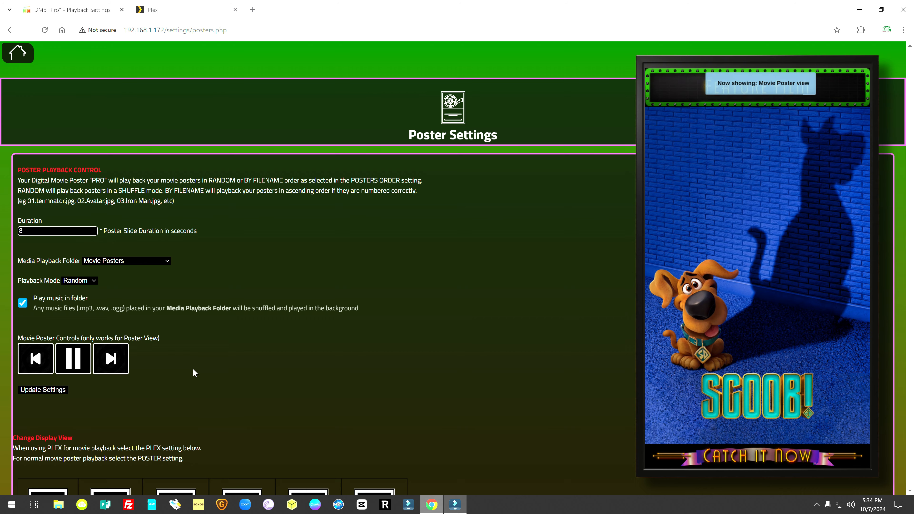
Step: Set the bottom banner of the poster display to the uploaded green Cinema Showcase design
scroll(146, 382, "down", 10)
mouse_move(64, 405)
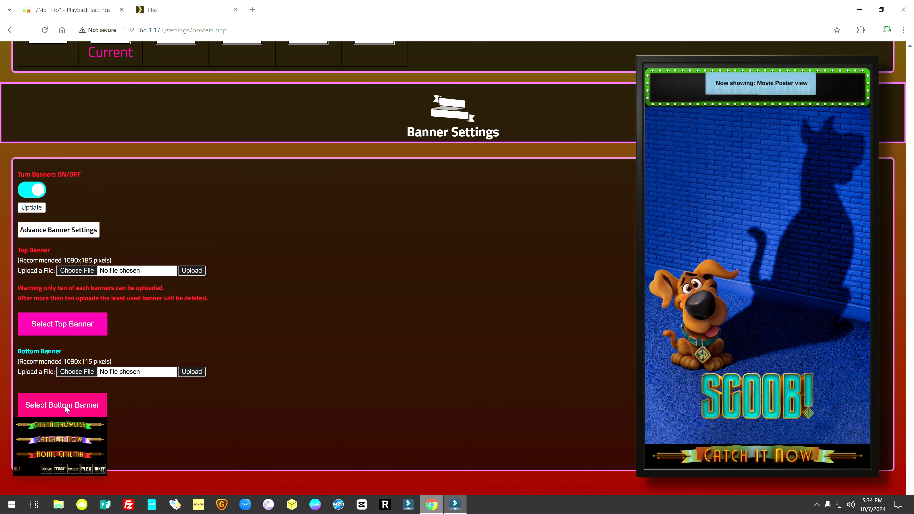
left_click(62, 425)
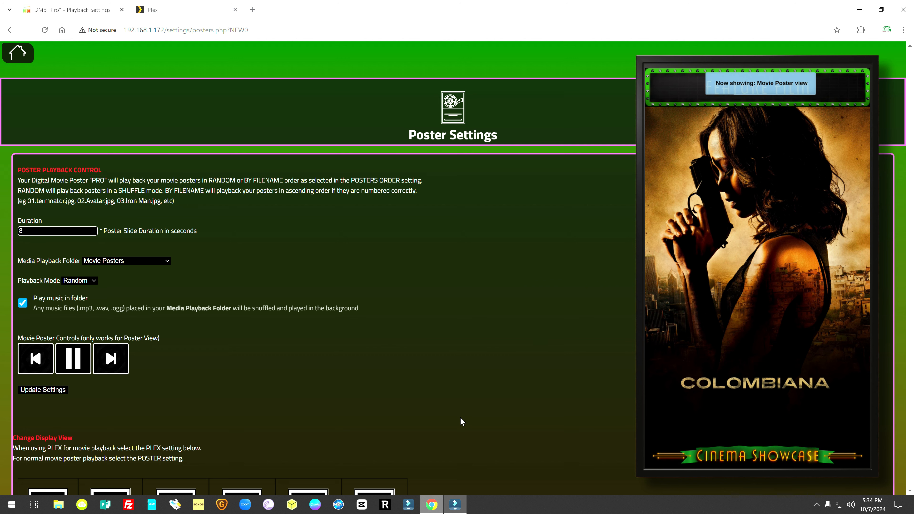
Step: Refresh the poster display from the banner settings
scroll(361, 379, "down", 10)
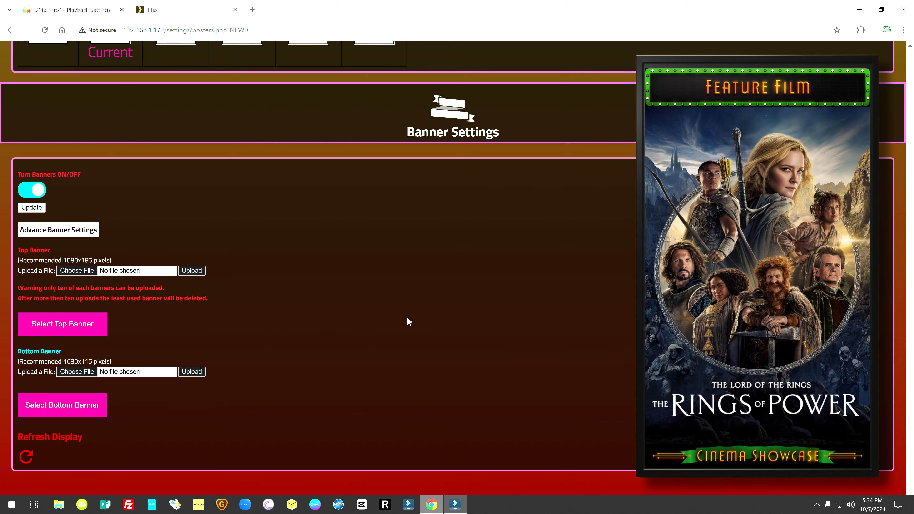
scroll(408, 318, "up", 2)
scroll(409, 319, "down", 2)
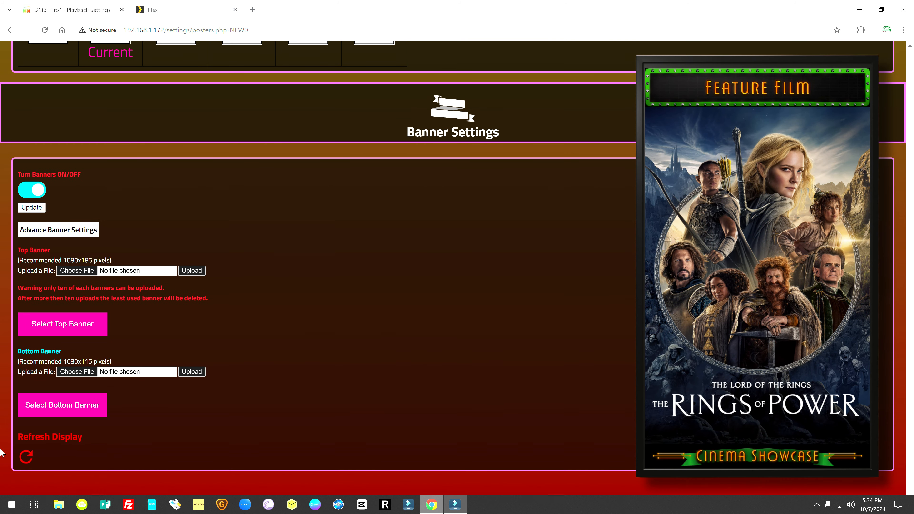
left_click(26, 461)
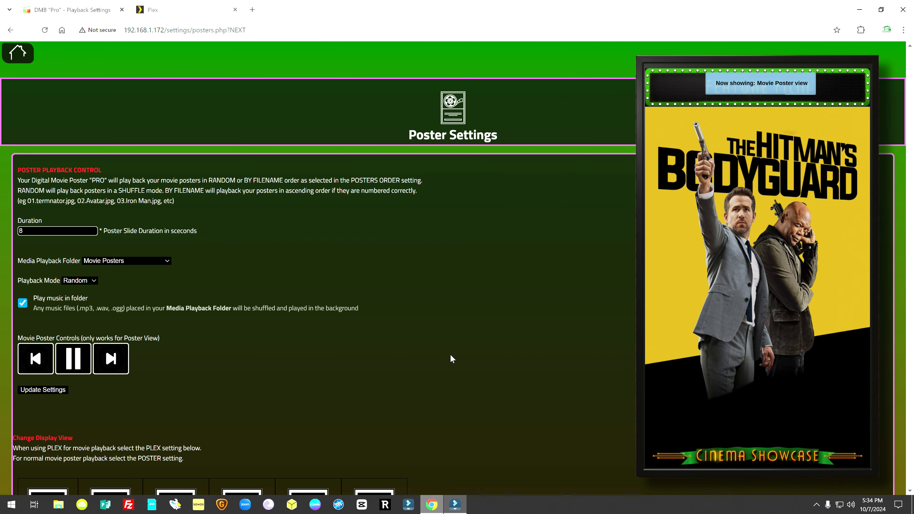
Step: View the poster with its Feature Film and Cinema Showcase banners in Media Preview and leave the preview
left_click(16, 53)
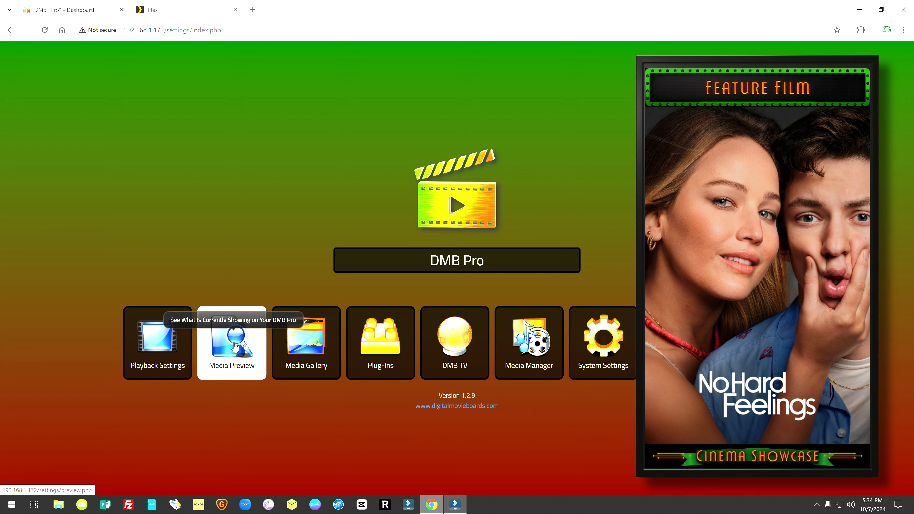
left_click(234, 346)
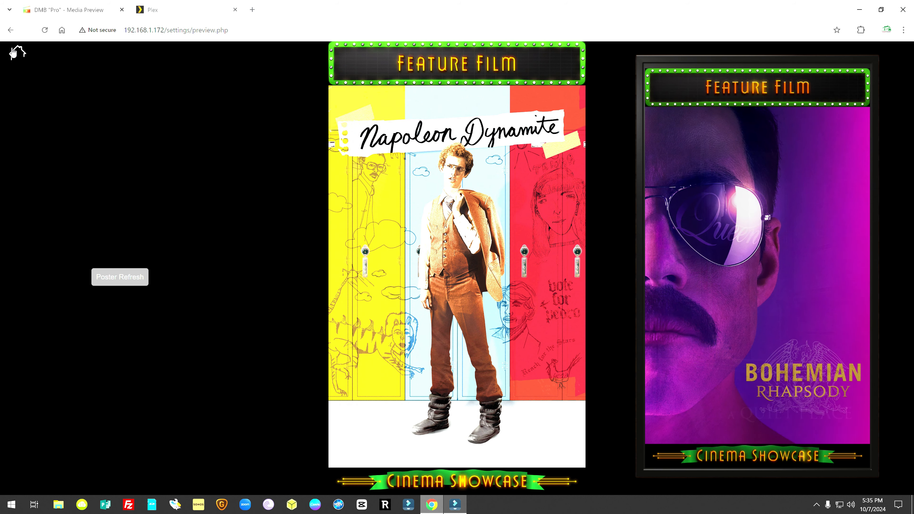
left_click(14, 52)
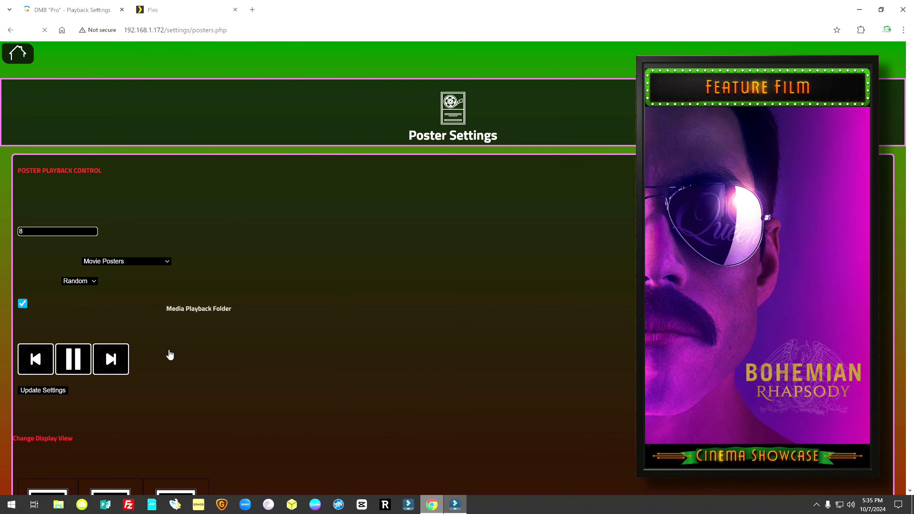
Step: Set the top banner of the poster display to the Coming Soon design with the soda glass
scroll(169, 351, "down", 11)
mouse_move(76, 319)
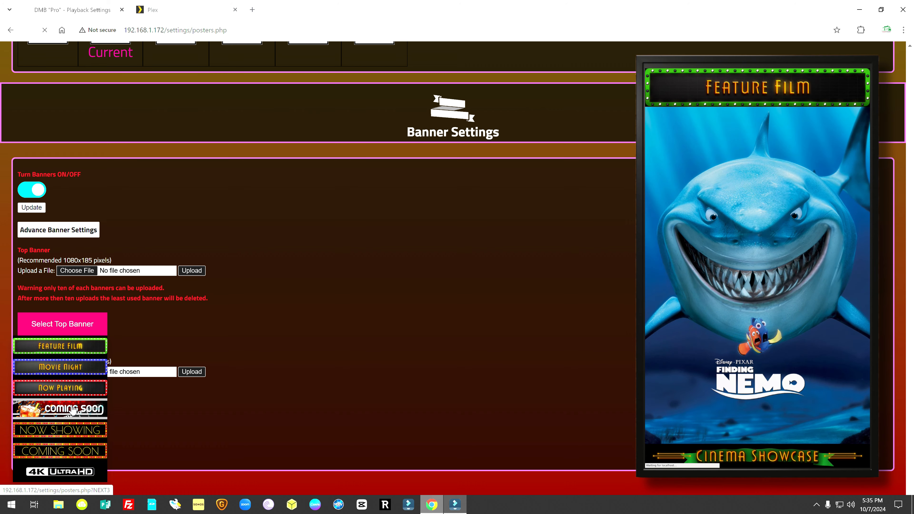
left_click(72, 409)
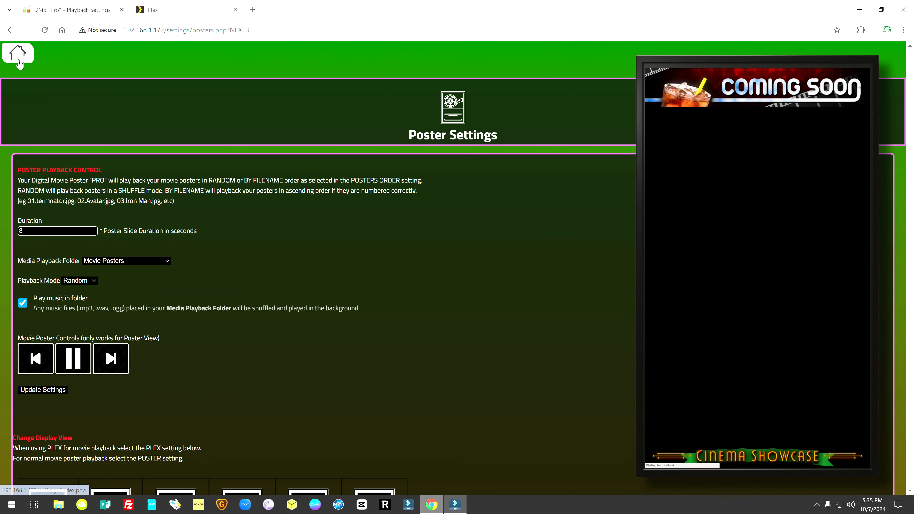
Step: Check the Coming Soon top banner in Media Preview and return to the dashboard
left_click(18, 61)
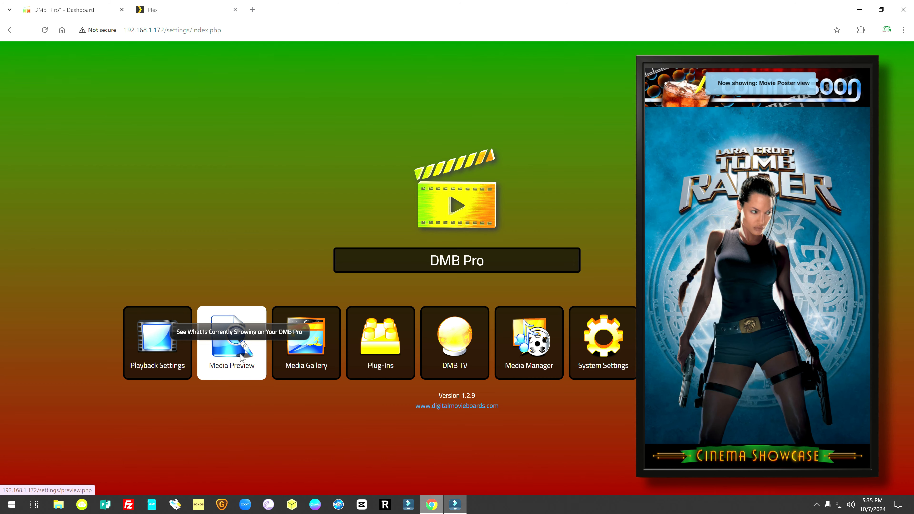
left_click(241, 358)
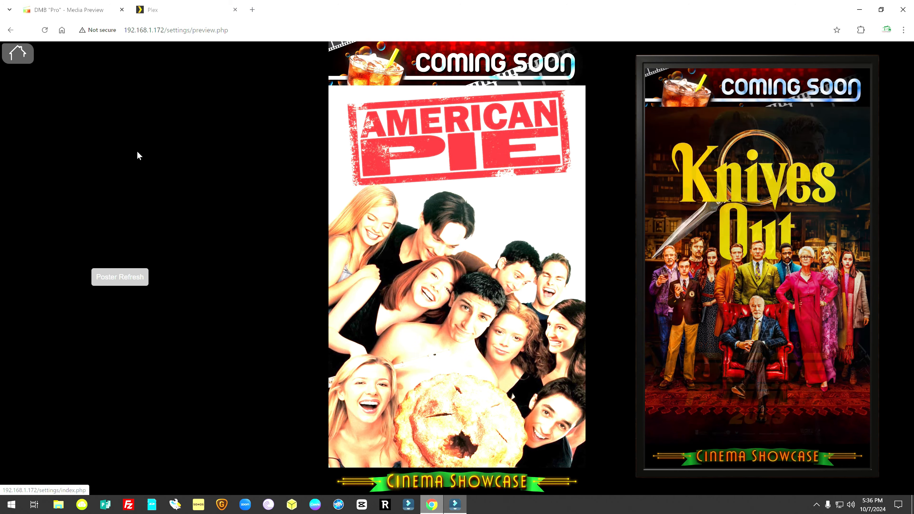
left_click(17, 53)
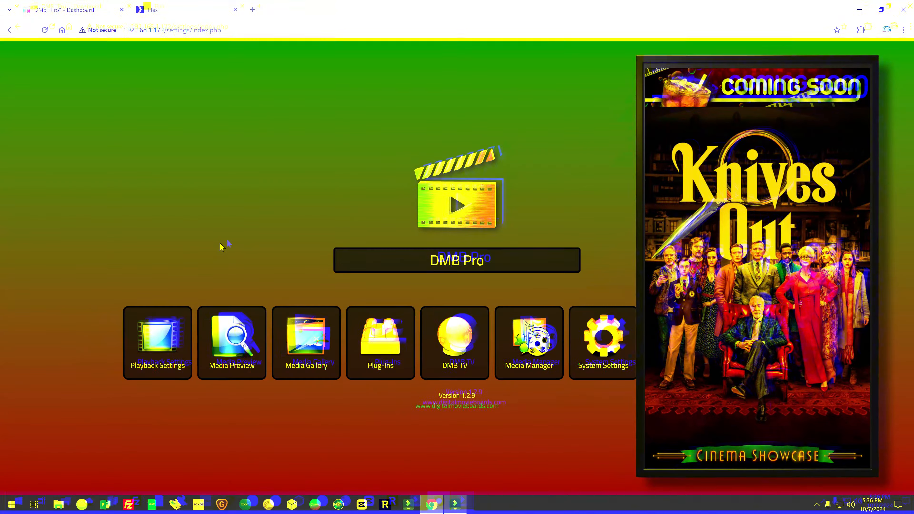
Step: Browse the first page of stored movie posters in the Media Gallery
left_click(317, 348)
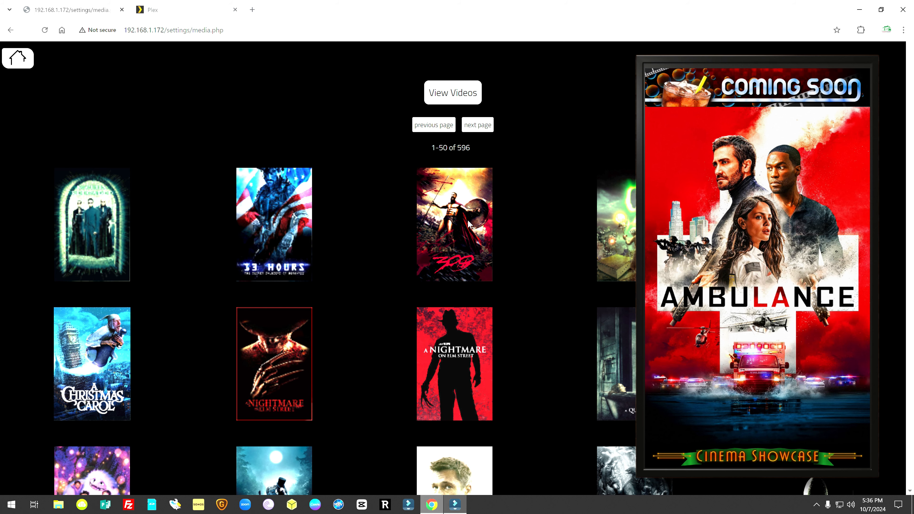
scroll(399, 342, "down", 20)
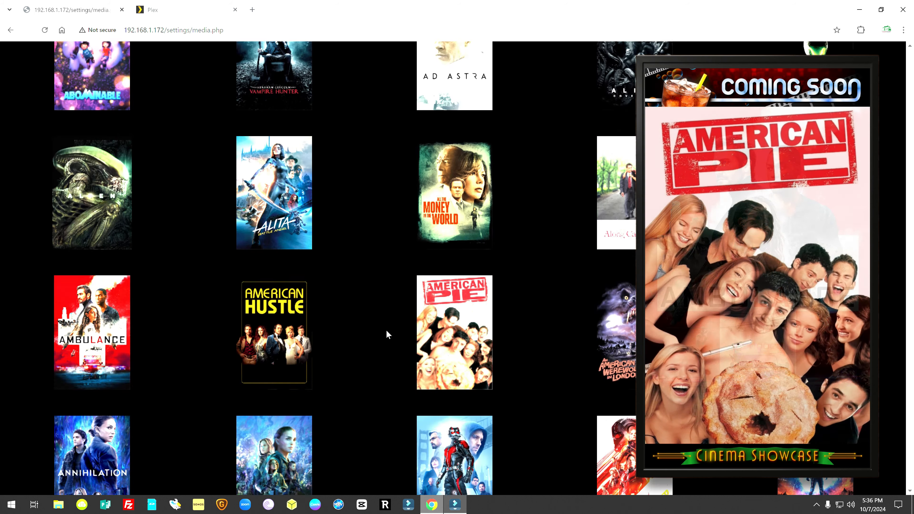
scroll(387, 331, "up", 20)
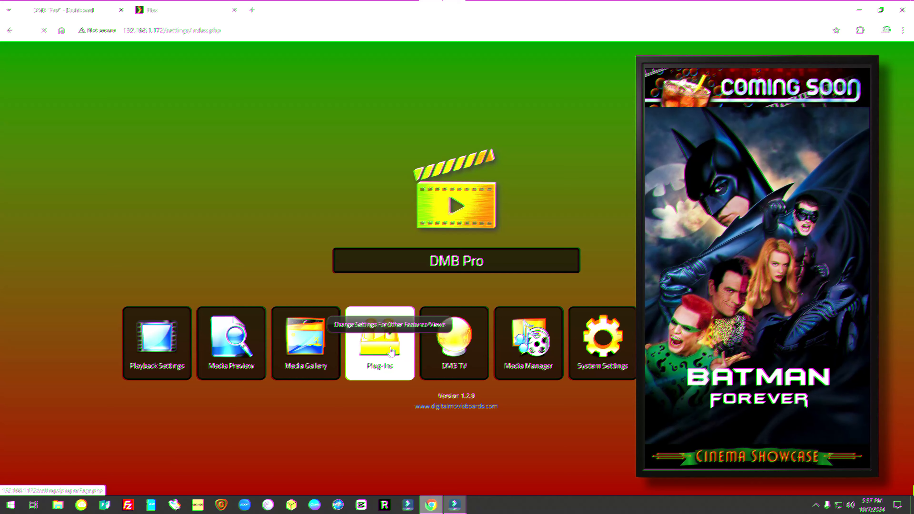
Step: Review the available plug-ins and compare them with the display views offered in the playback settings
left_click(381, 351)
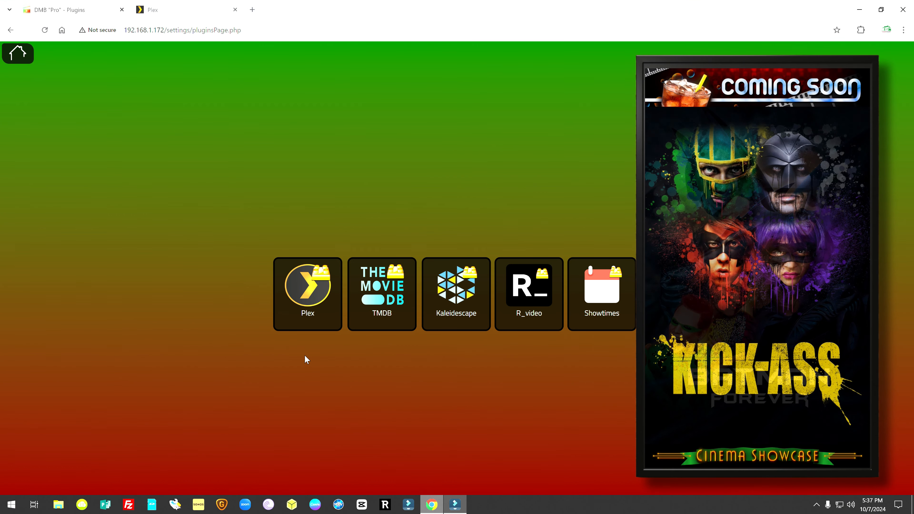
left_click(22, 60)
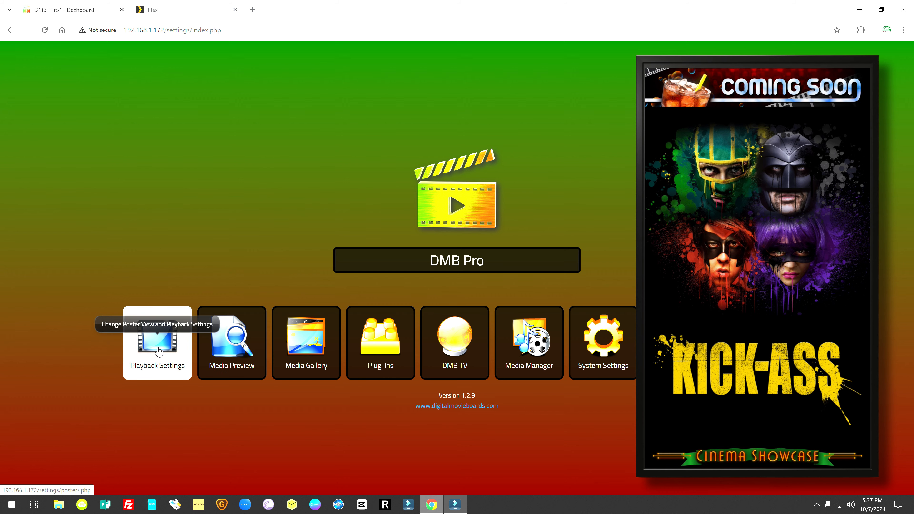
left_click(158, 351)
scroll(211, 351, "down", 6)
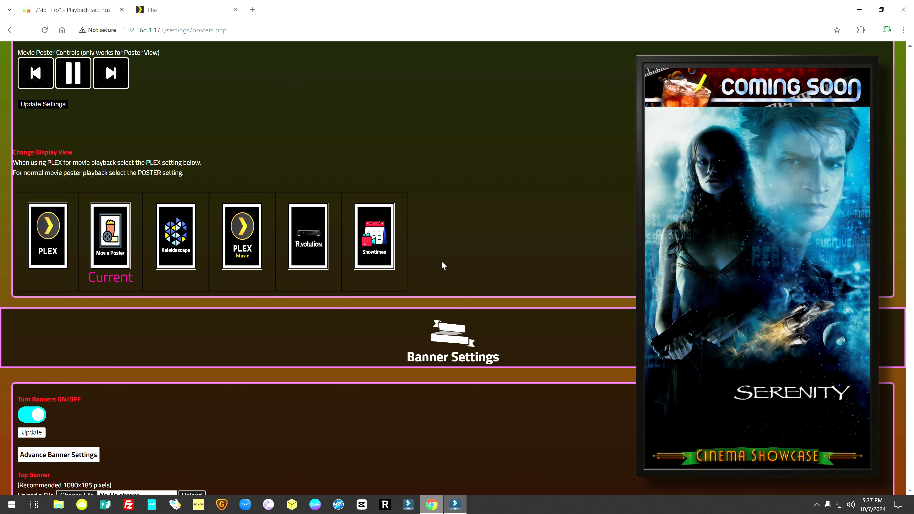
scroll(28, 67, "up", 6)
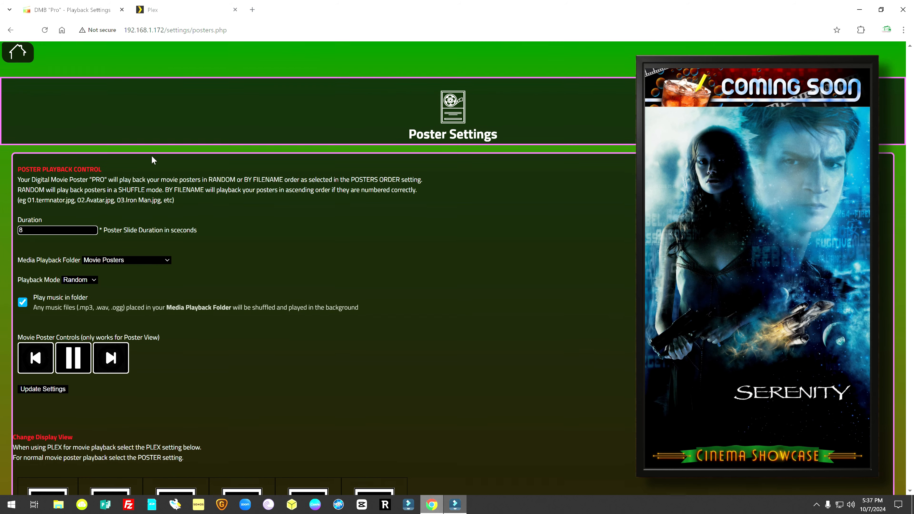
left_click(28, 67)
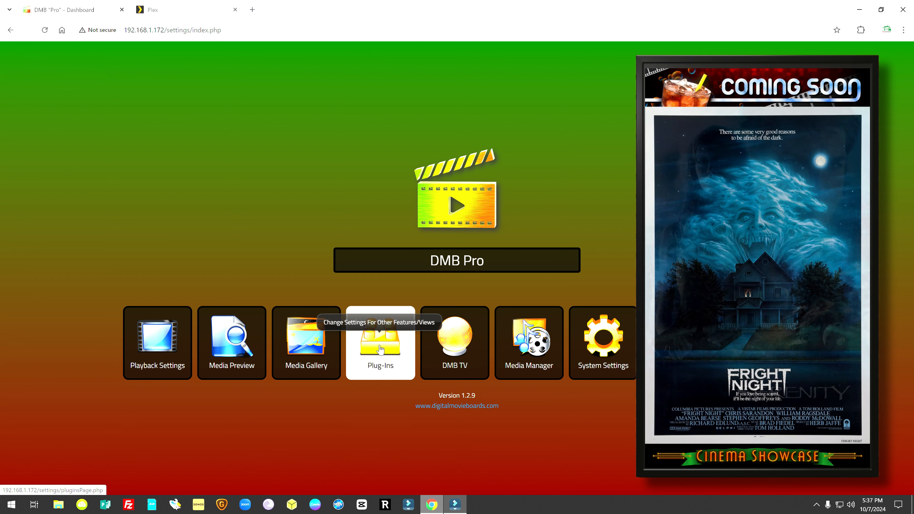
Step: Open the Plex plug-in's settings and examine its server connection settings
left_click(381, 348)
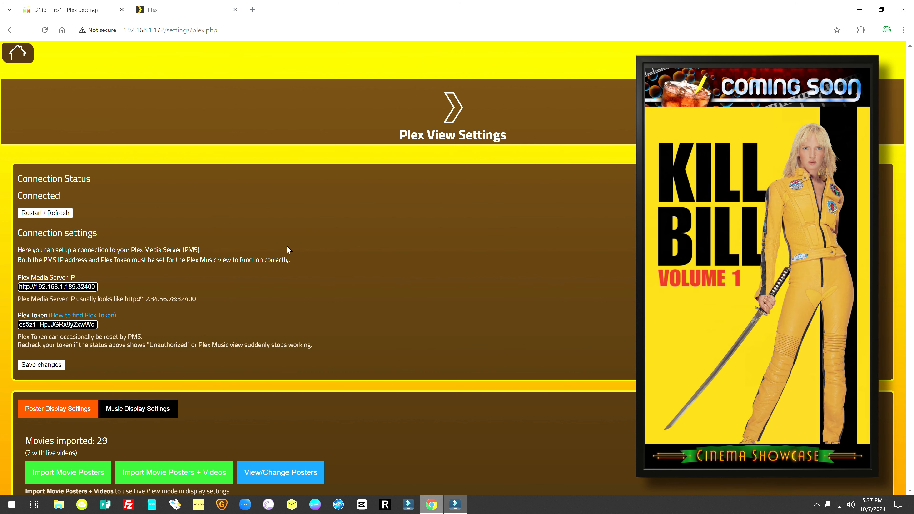
scroll(287, 246, "down", 2)
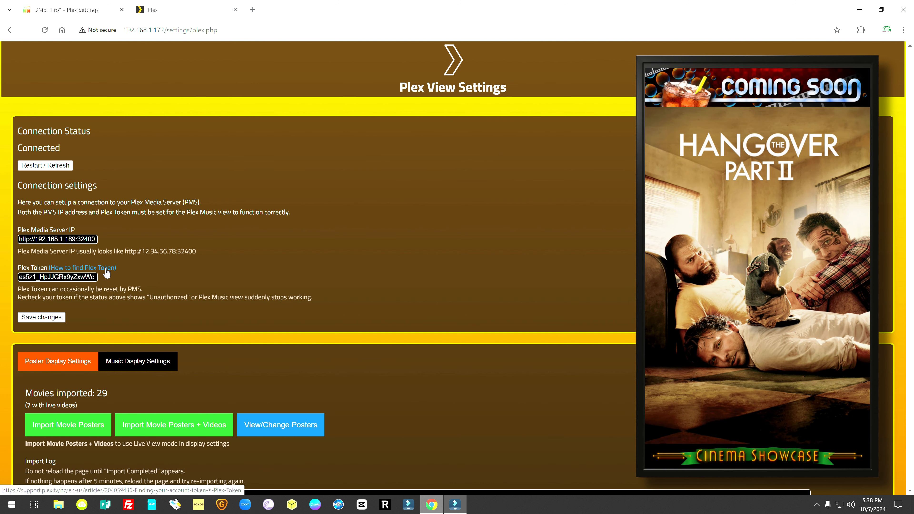
Step: Consult the Plex support article on finding an authentication token and return to the Plex view settings
left_click(106, 269)
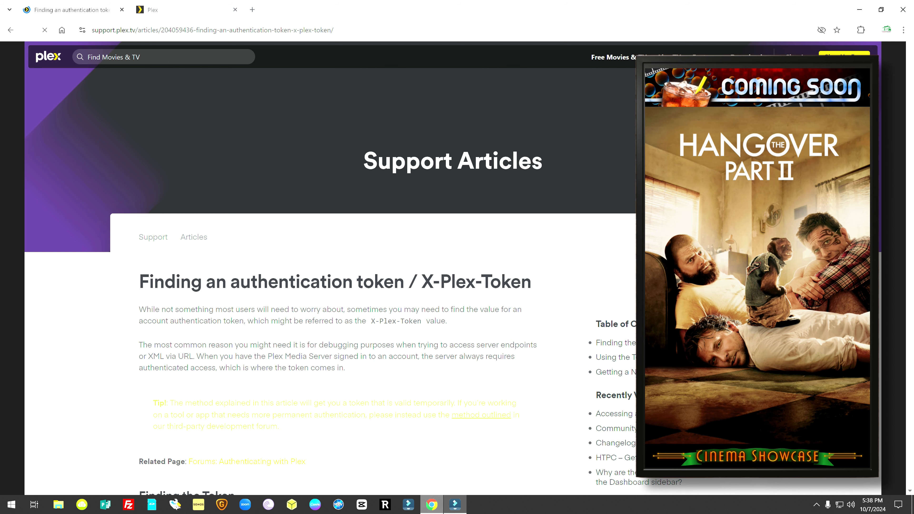
scroll(447, 306, "down", 3)
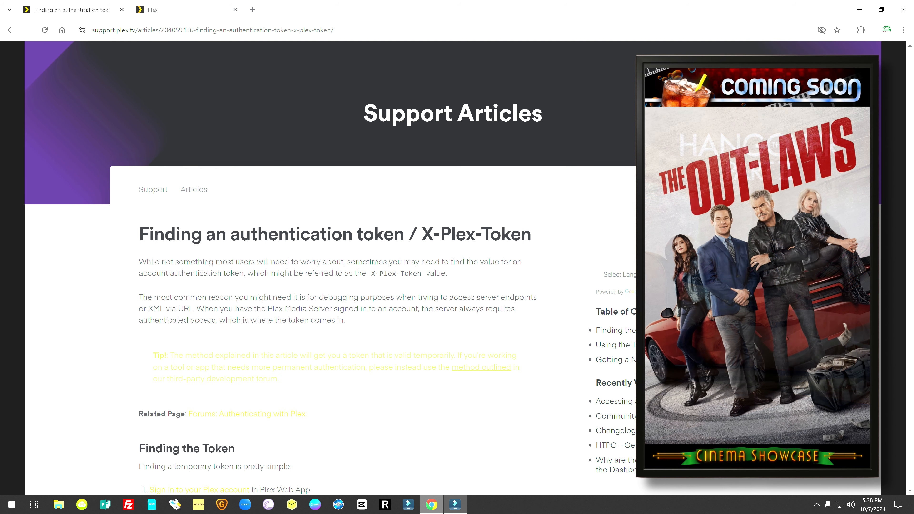
scroll(437, 303, "down", 1)
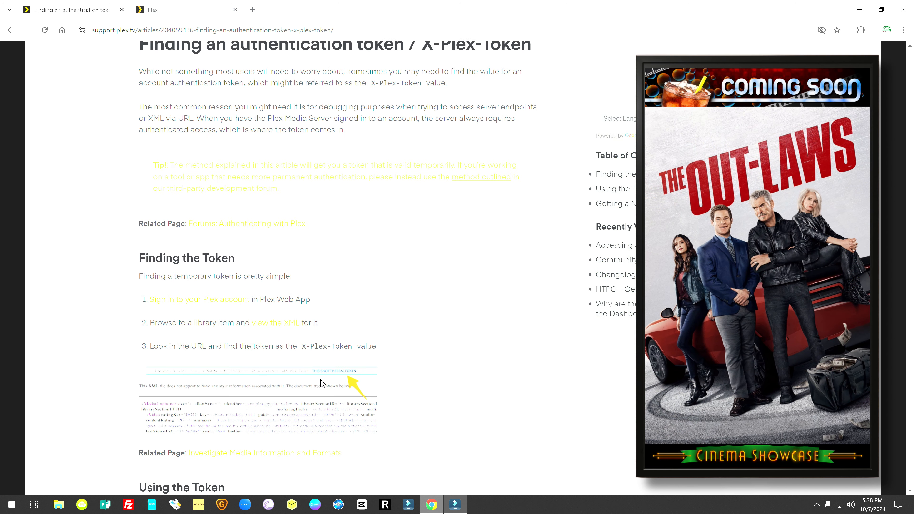
scroll(484, 295, "up", 5)
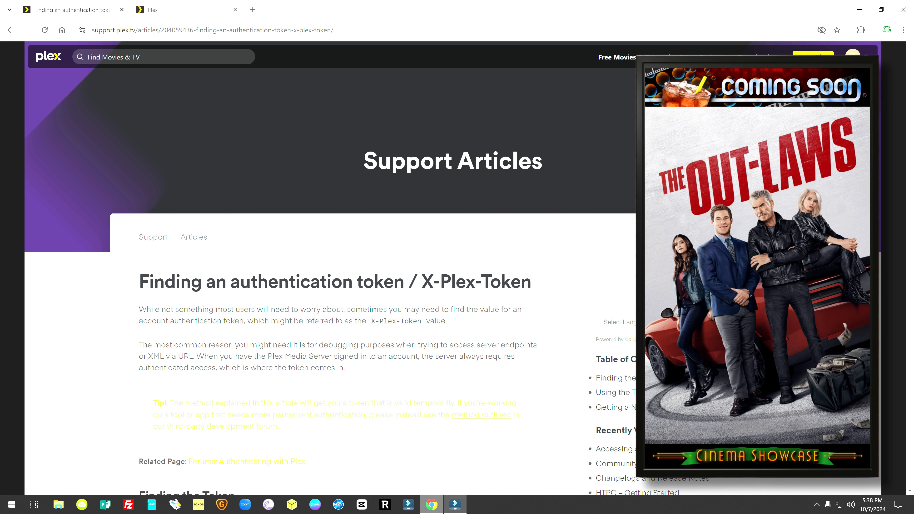
left_click(11, 30)
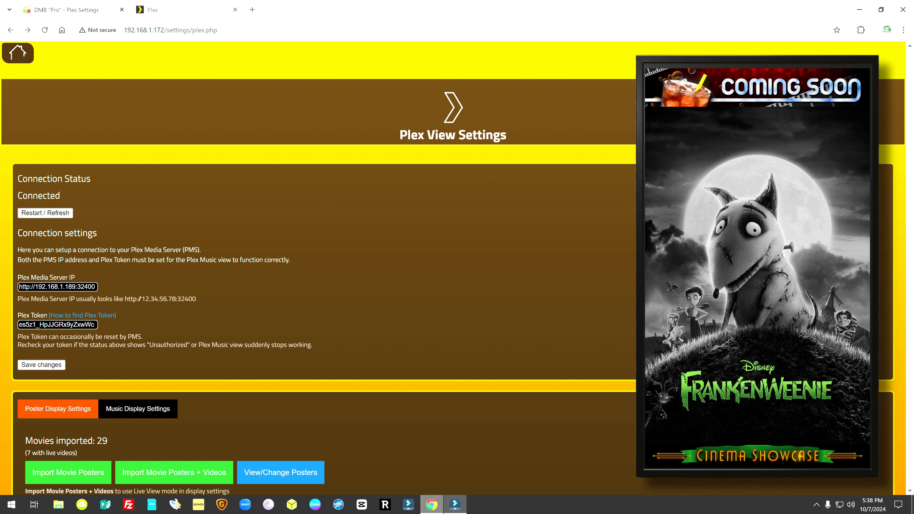
scroll(238, 324, "down", 1)
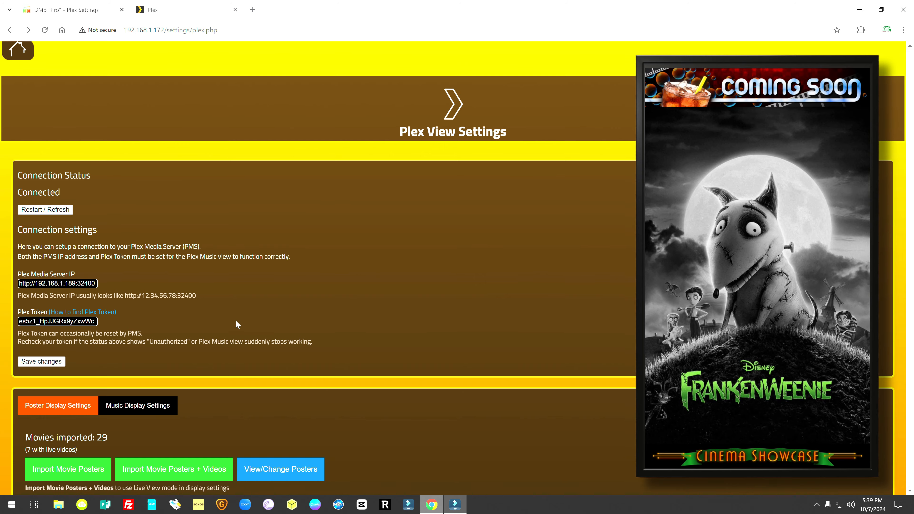
Step: Review the movie import options and view modes in the Plex poster display settings
scroll(344, 293, "down", 1)
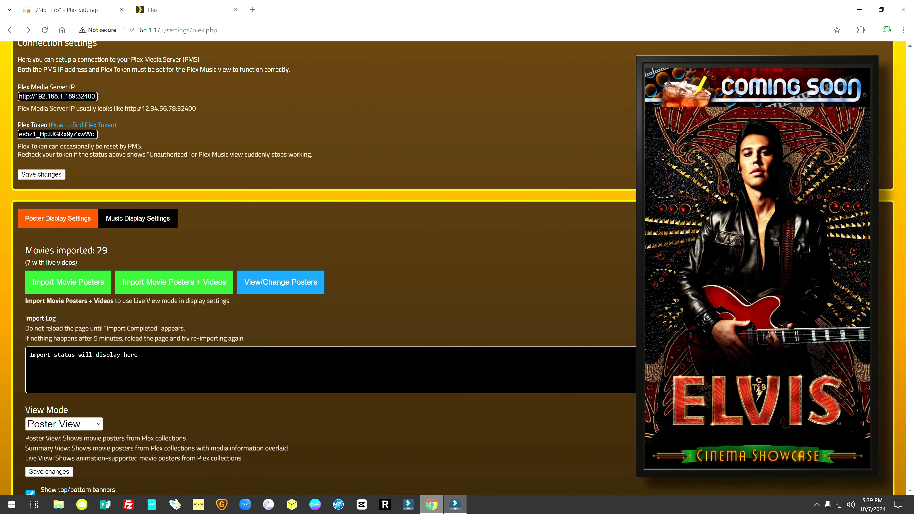
scroll(431, 255, "down", 1)
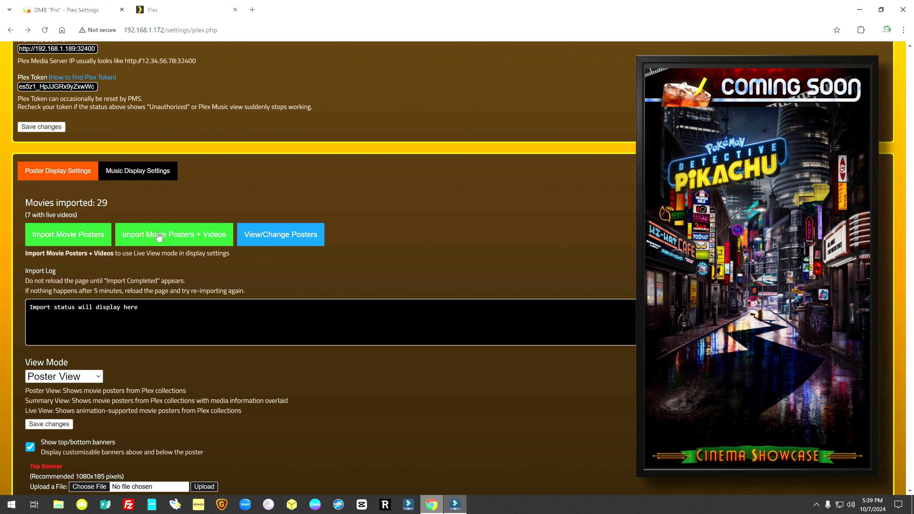
scroll(159, 236, "down", 1)
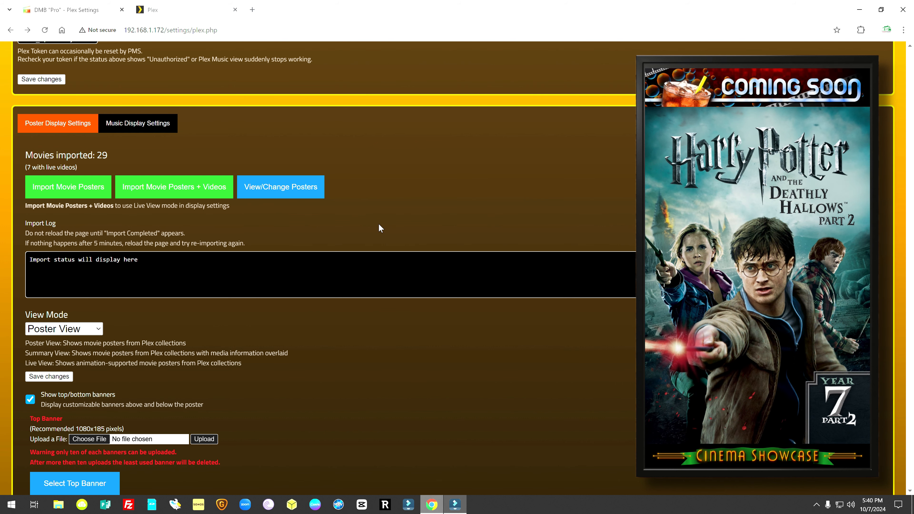
Step: Leave the Plex plug-in settings and switch the display view to PLEX in the playback settings
scroll(379, 225, "up", 5)
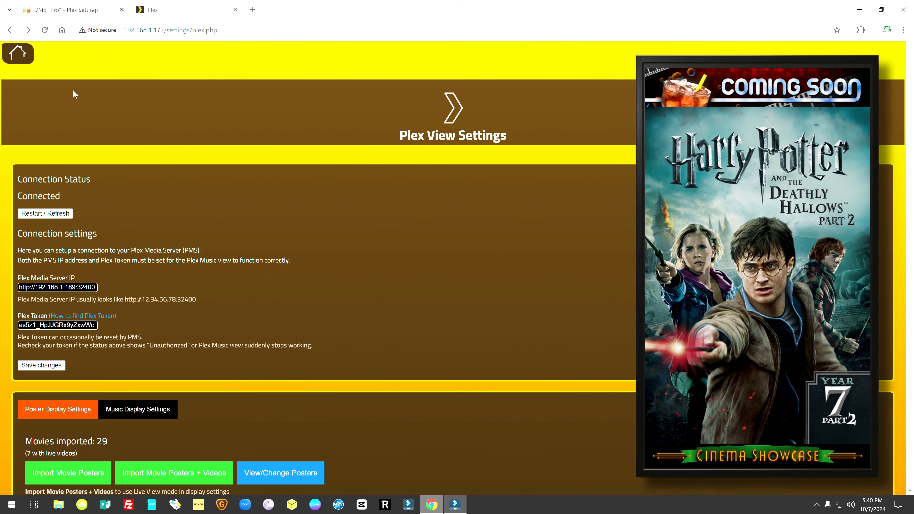
left_click(14, 56)
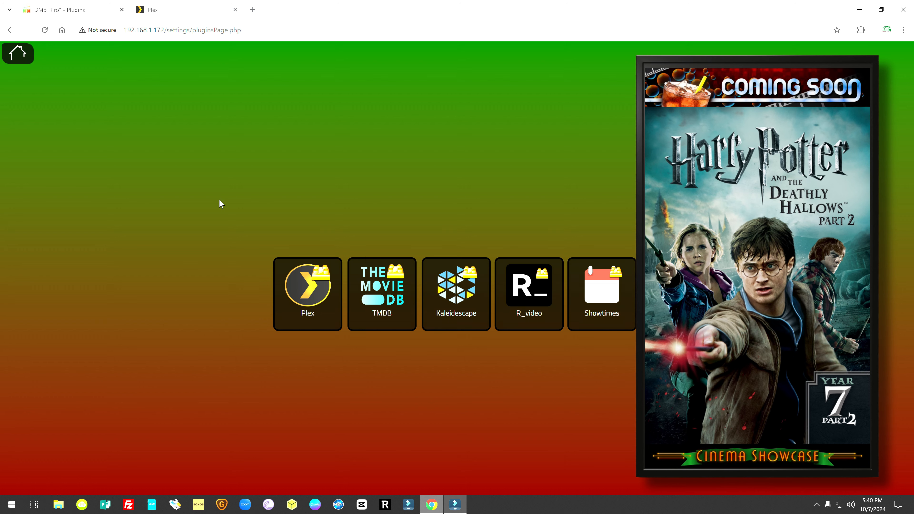
left_click(18, 53)
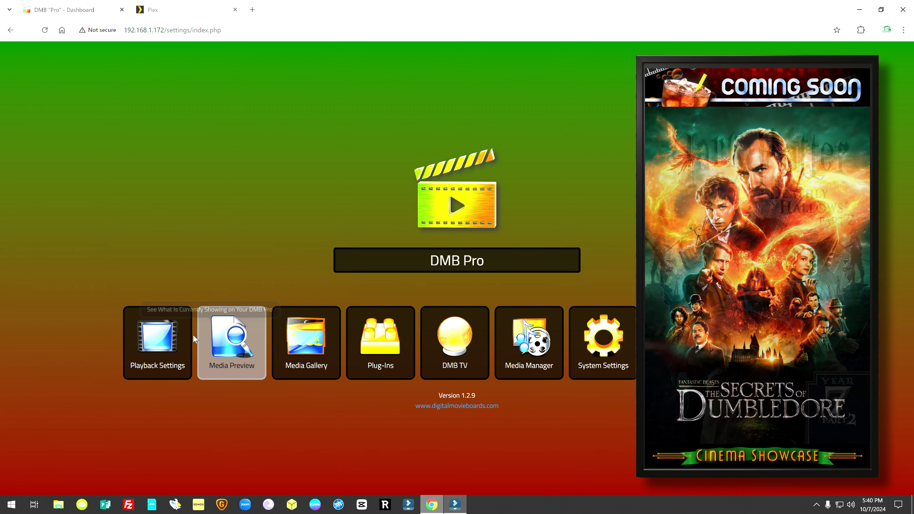
left_click(171, 339)
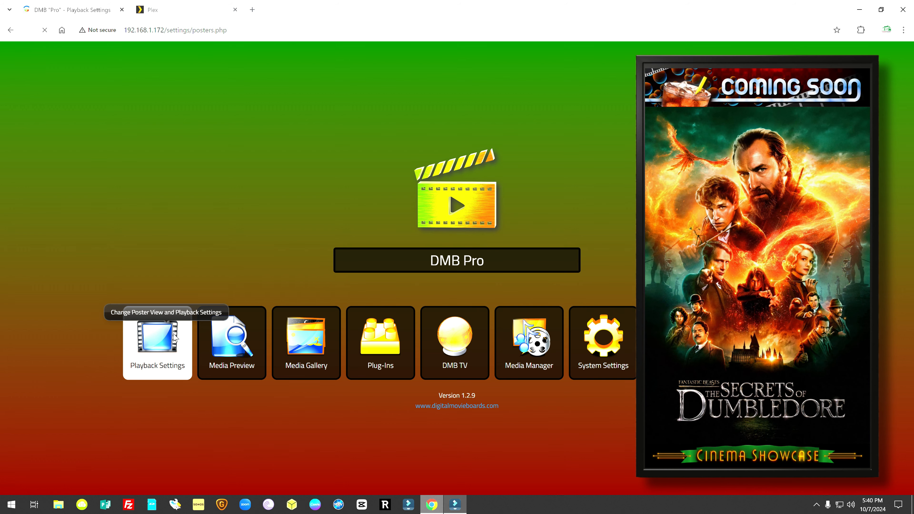
scroll(249, 298, "down", 5)
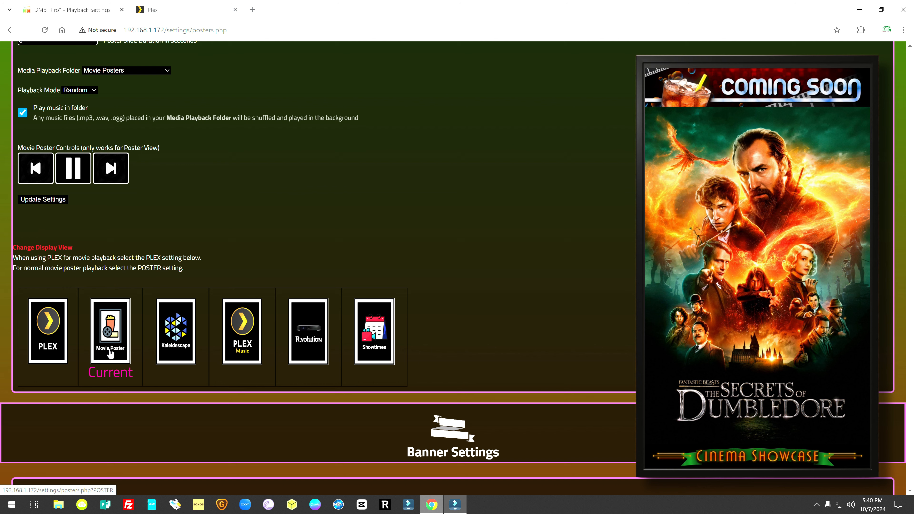
left_click(46, 339)
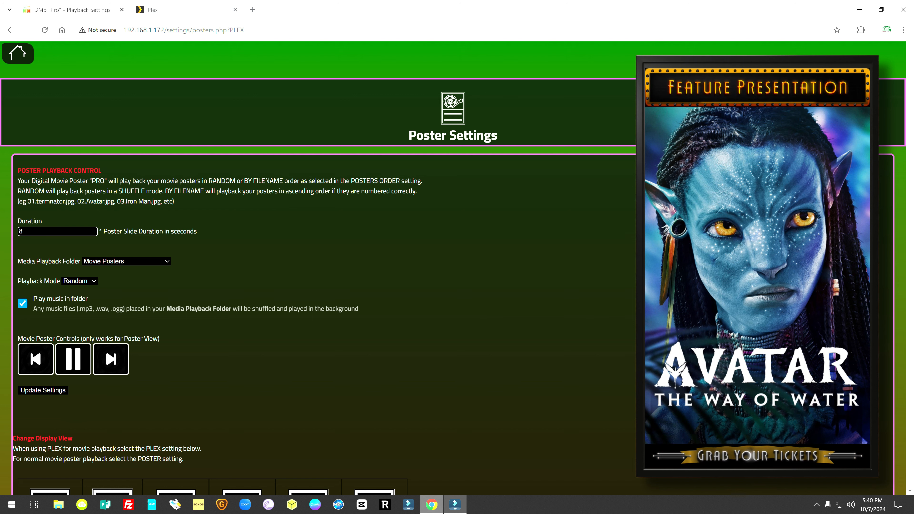
Step: Reopen the Plex plug-in's settings and review its poster display options, including banners, poster duration and currently playing movie
left_click(25, 56)
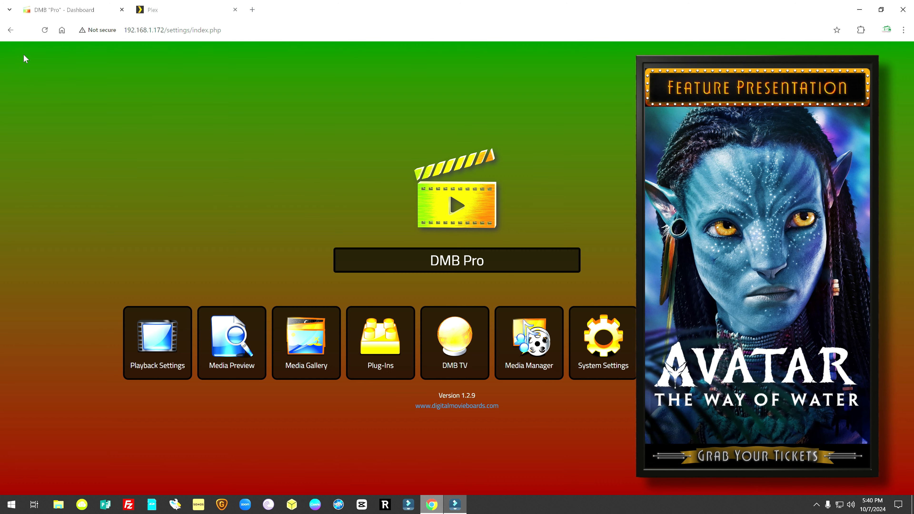
left_click(378, 349)
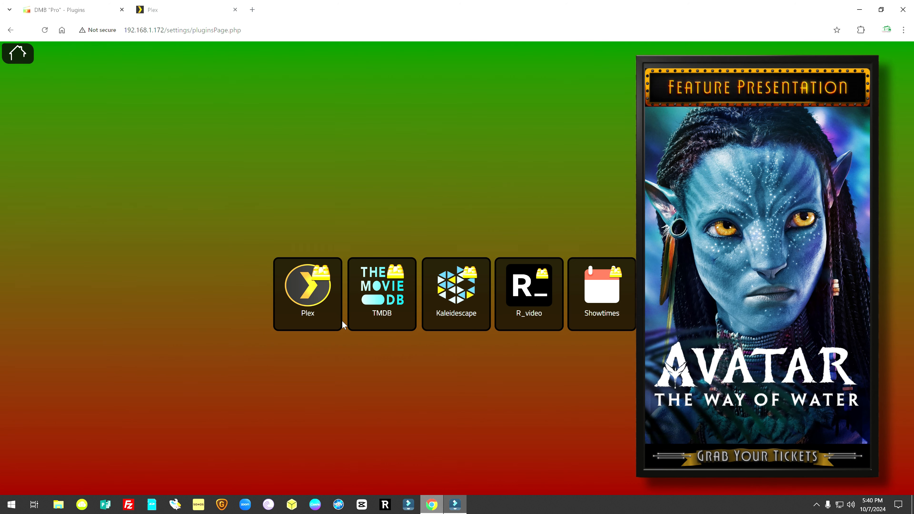
left_click(312, 296)
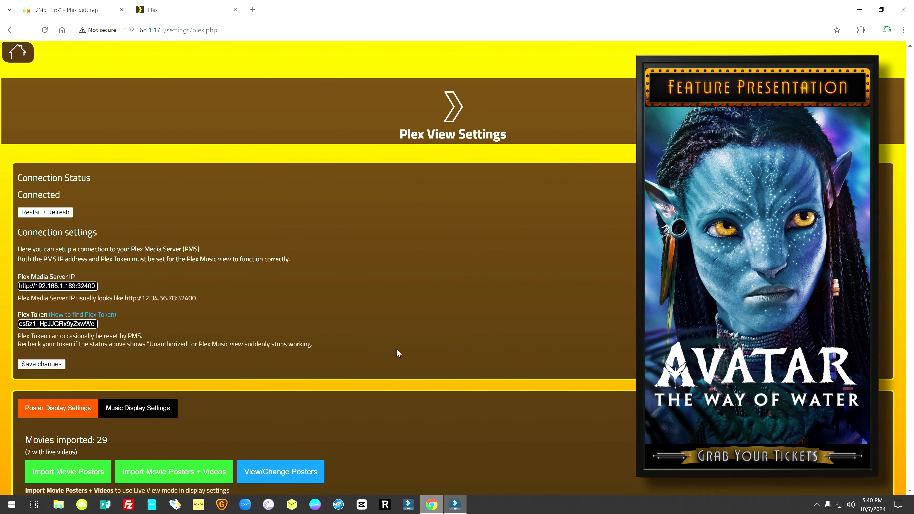
scroll(397, 349, "down", 10)
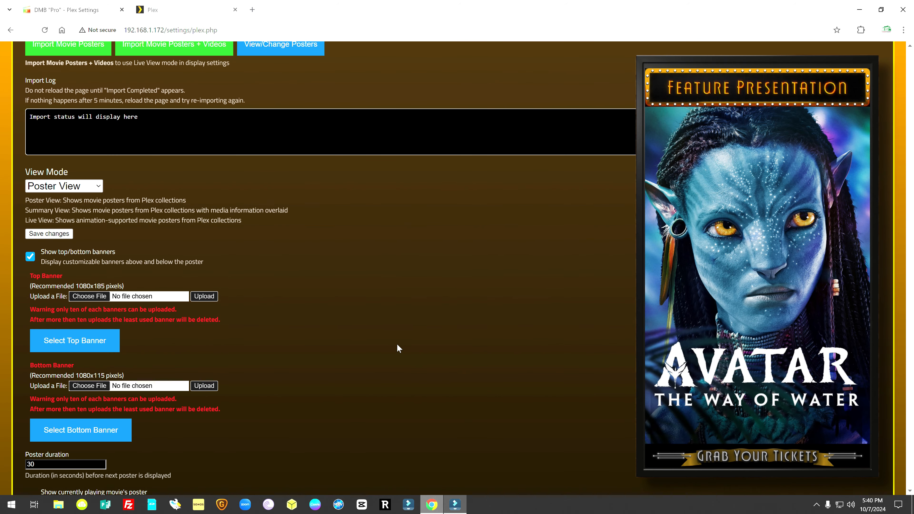
scroll(398, 342, "down", 5)
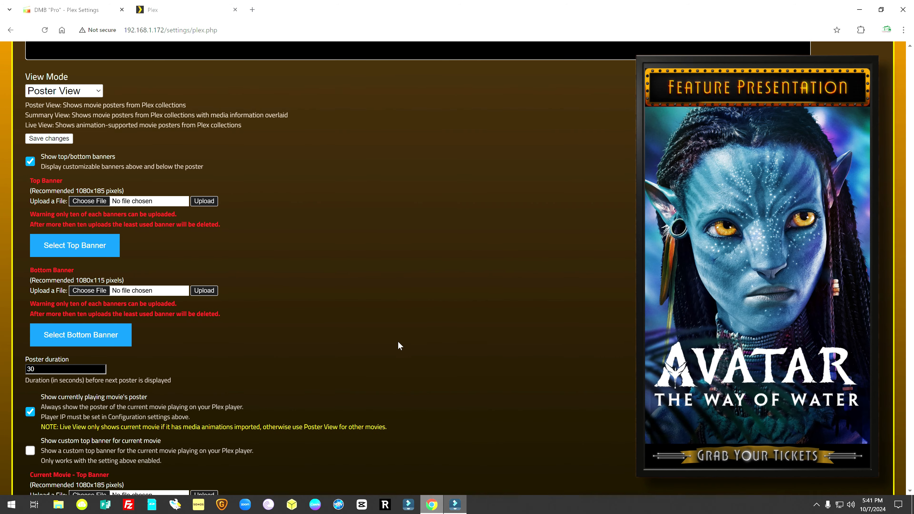
Step: Set the Plex poster view mode to Summary View and save the change
scroll(398, 342, "up", 5)
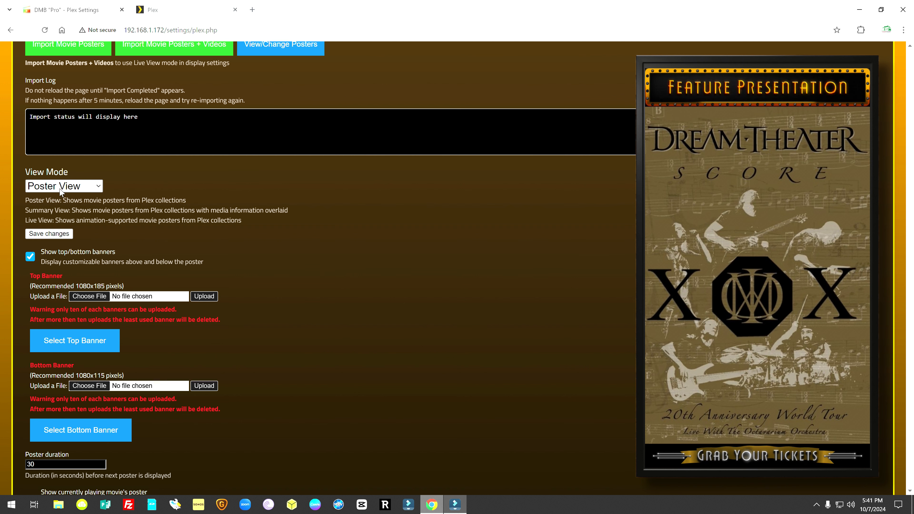
left_click(98, 186)
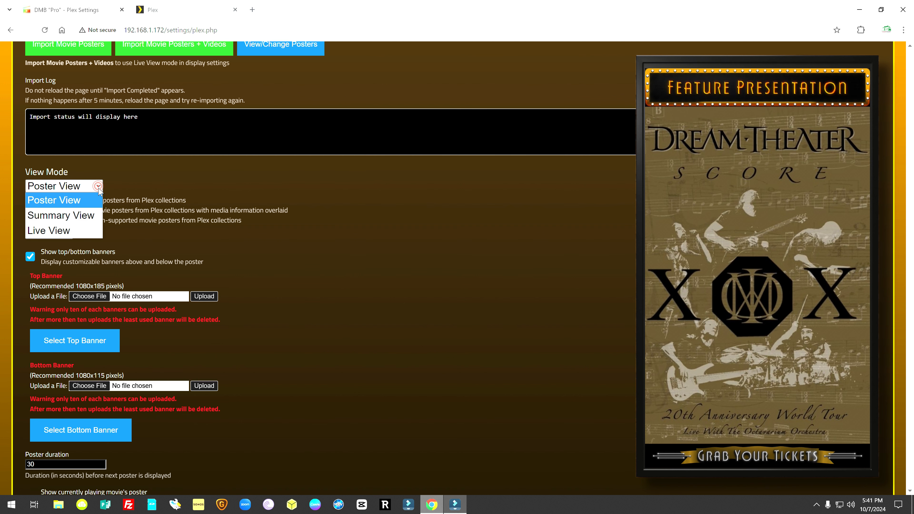
left_click(86, 215)
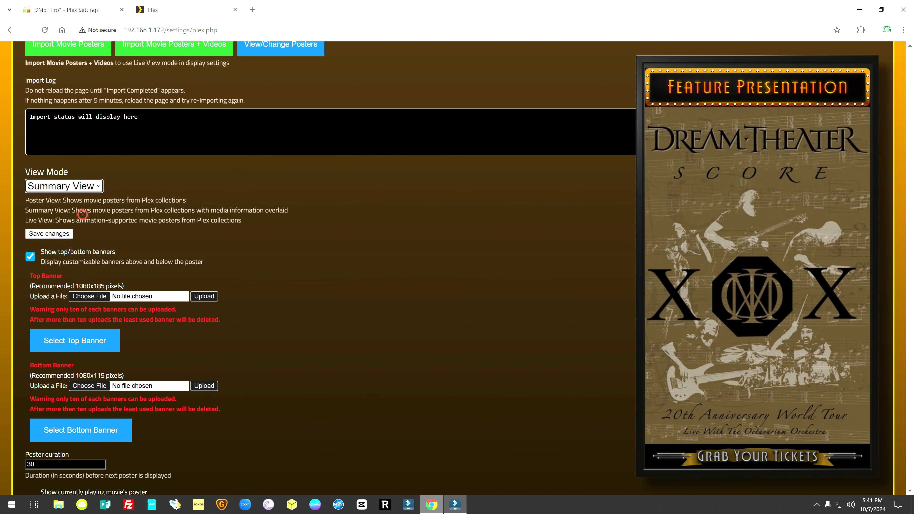
left_click(58, 234)
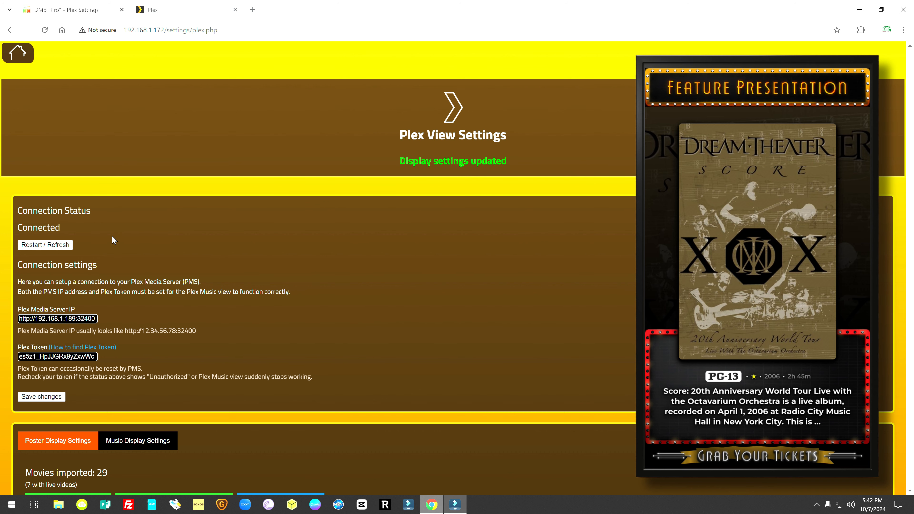
Step: Upload "Top Banner - My PLEX Library" from the Marquee Upper > Plex folder as a Plex top banner
scroll(114, 240, "down", 8)
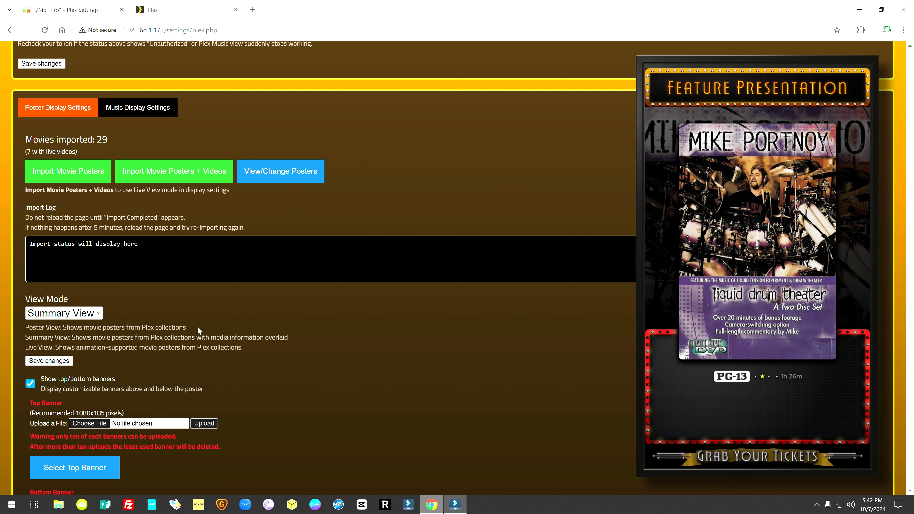
scroll(160, 316, "down", 2)
mouse_move(94, 371)
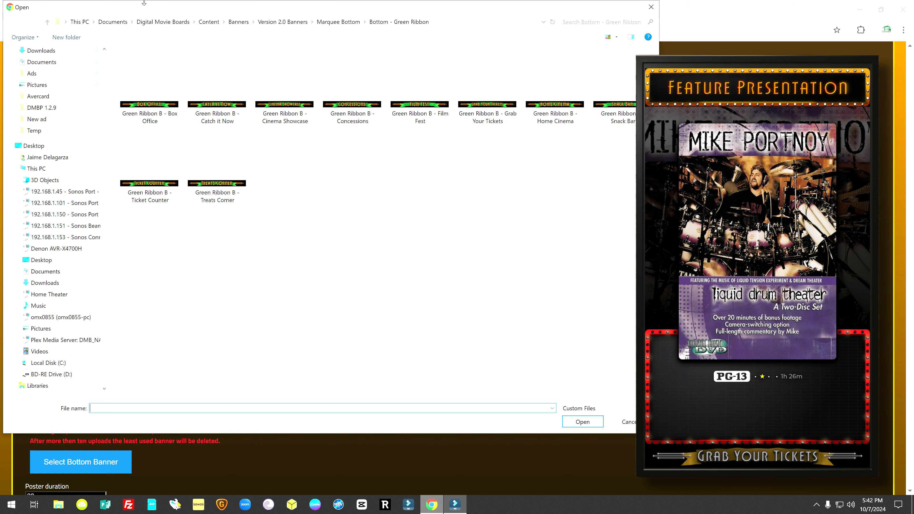
left_click(47, 23)
left_click(47, 24)
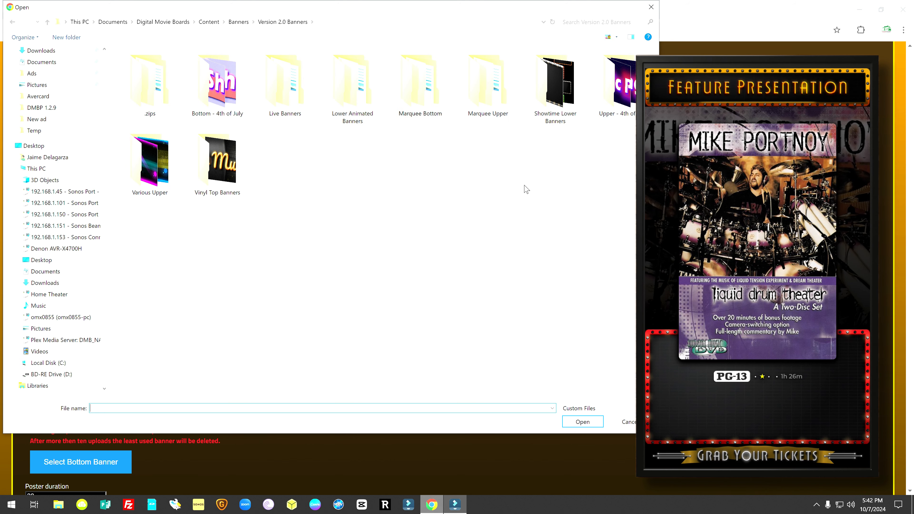
double_click(474, 97)
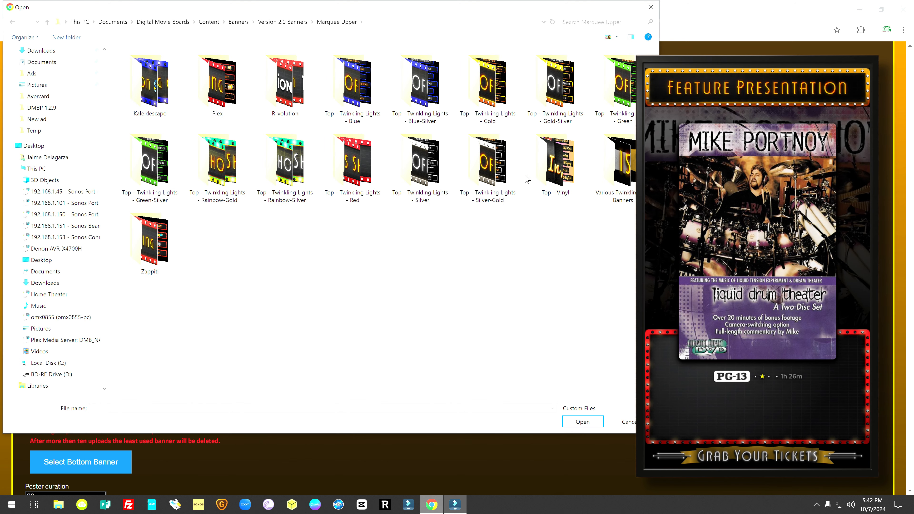
double_click(223, 94)
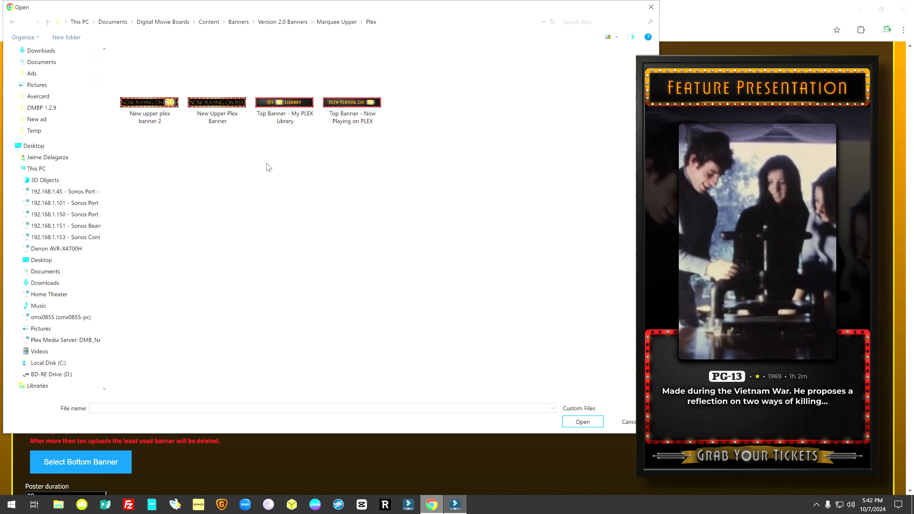
left_click(293, 107)
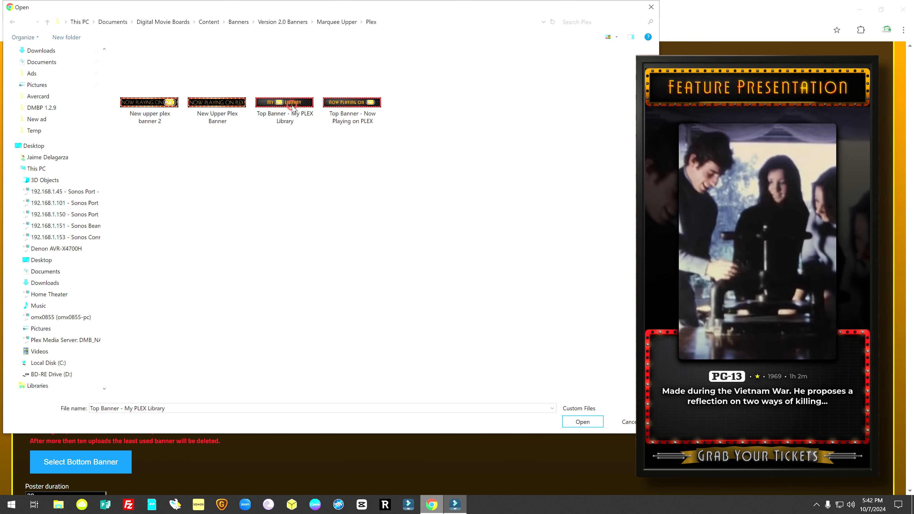
left_click(582, 422)
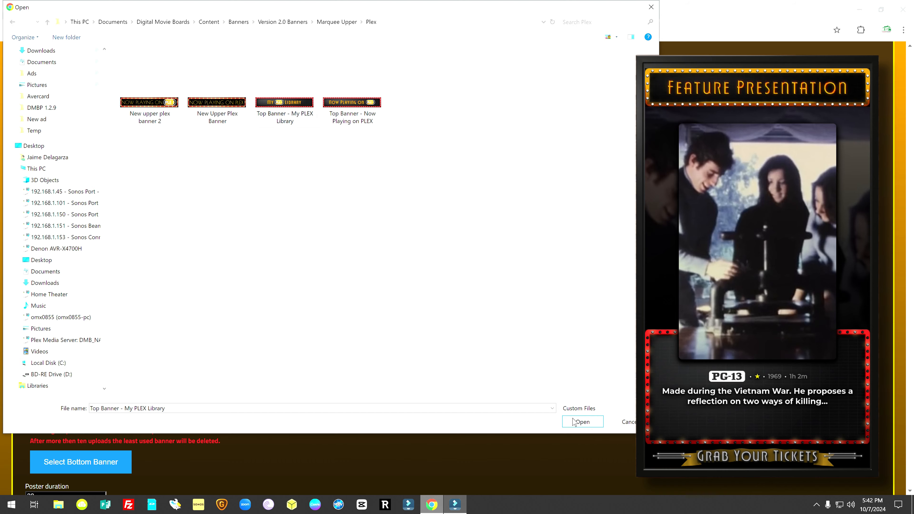
left_click(203, 330)
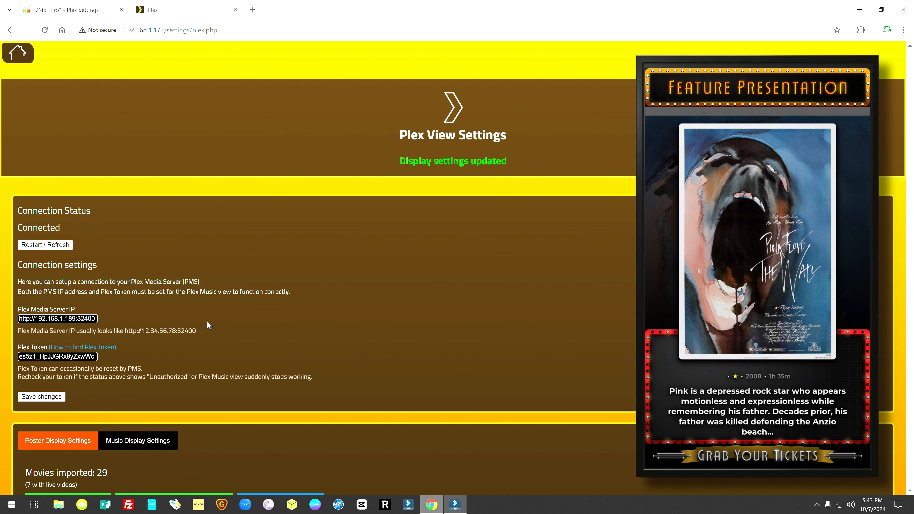
Step: Choose the uploaded My PLEX Library banner as the active top banner for the Plex view
scroll(207, 320, "down", 10)
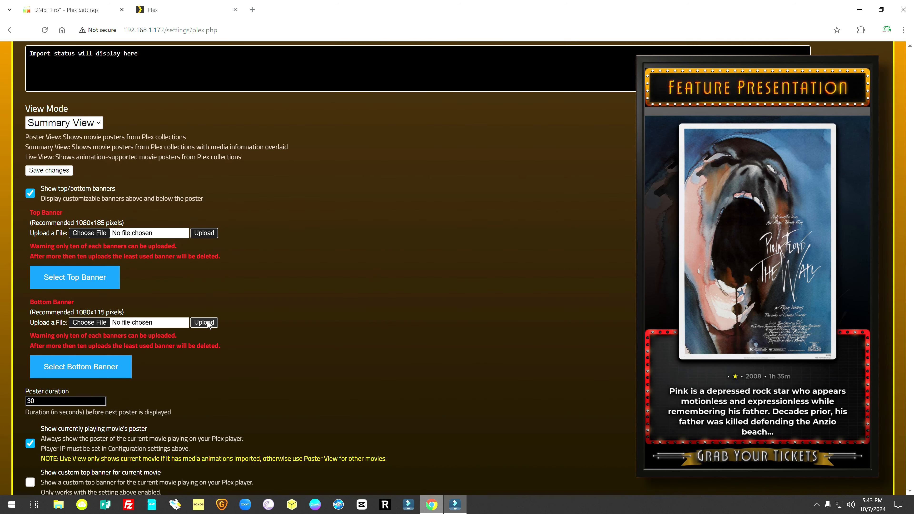
scroll(218, 322, "up", 1)
mouse_move(61, 327)
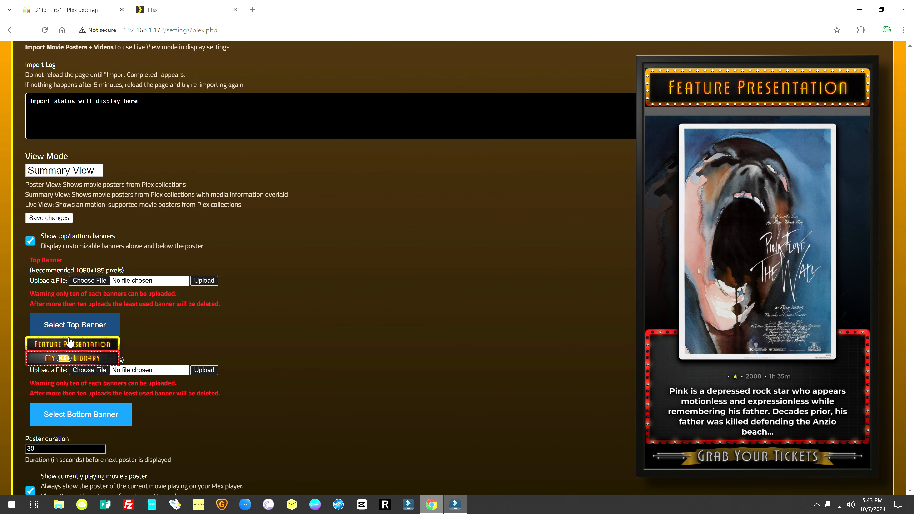
left_click(86, 363)
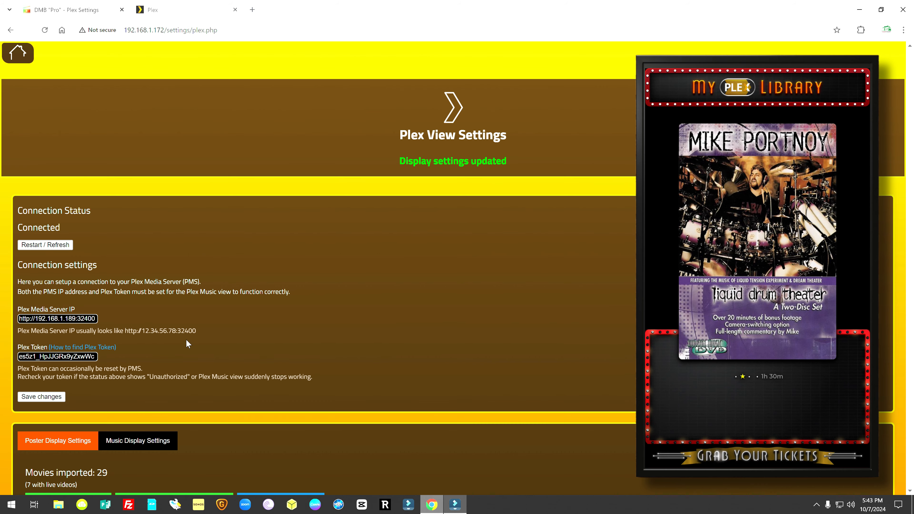
Step: Upload "Red Ribbon B - Film Fest" from the Marquee Bottom > Bottom - Red Ribbon folder as a Plex bottom banner
scroll(186, 340, "down", 12)
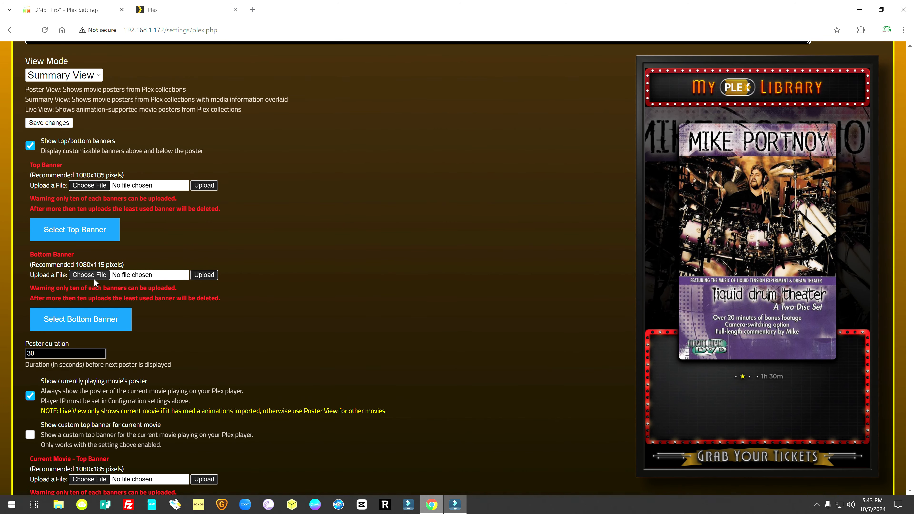
left_click(93, 275)
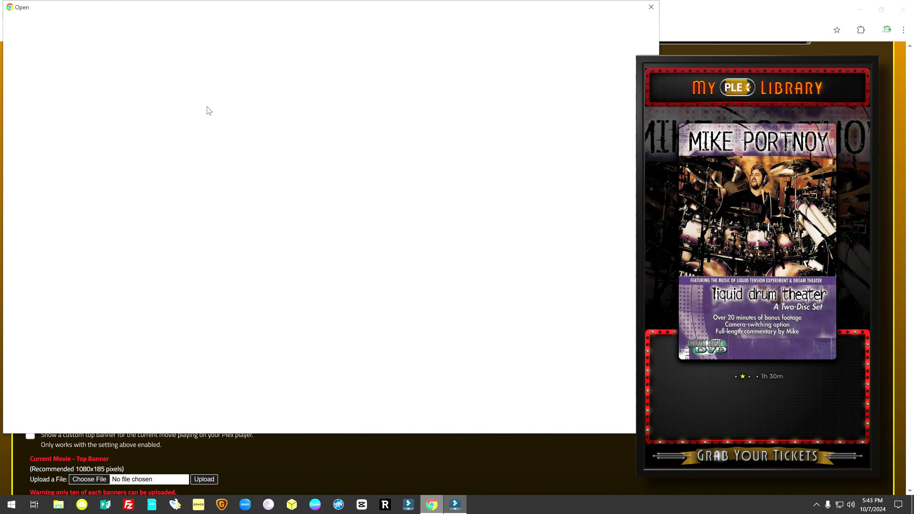
left_click(49, 23)
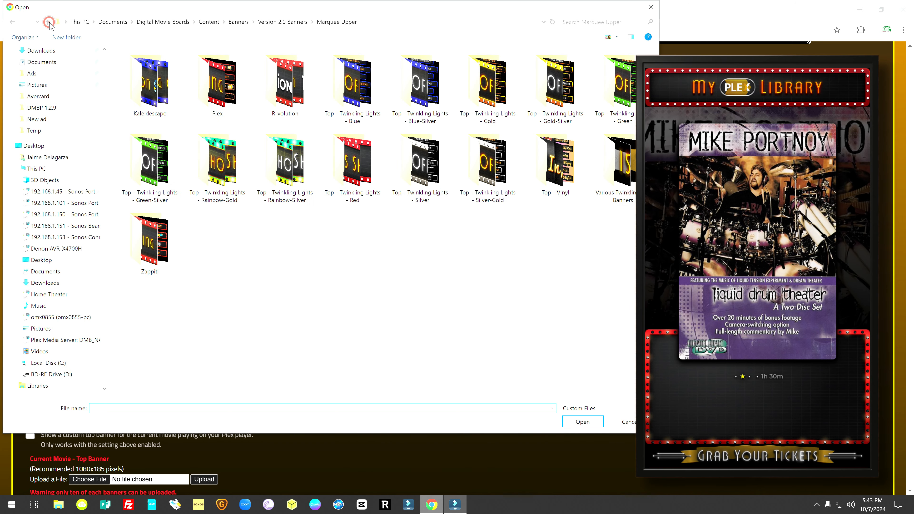
left_click(49, 23)
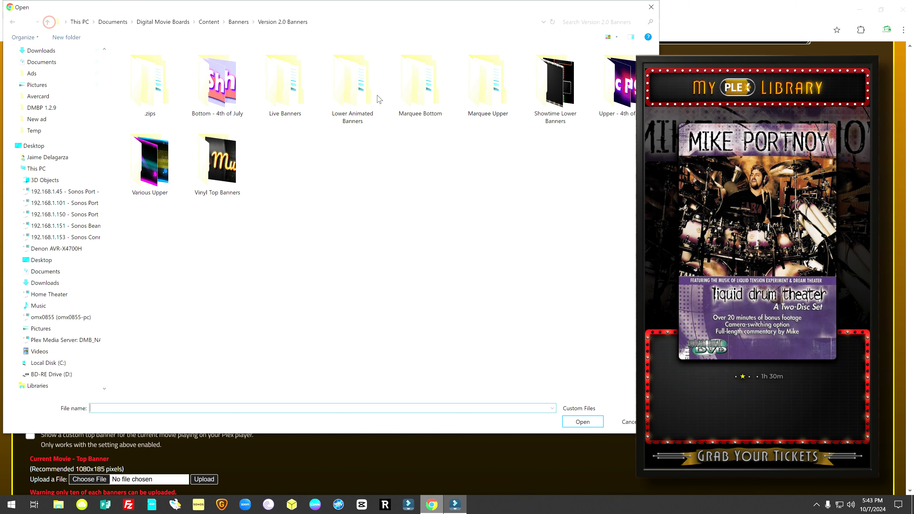
double_click(423, 98)
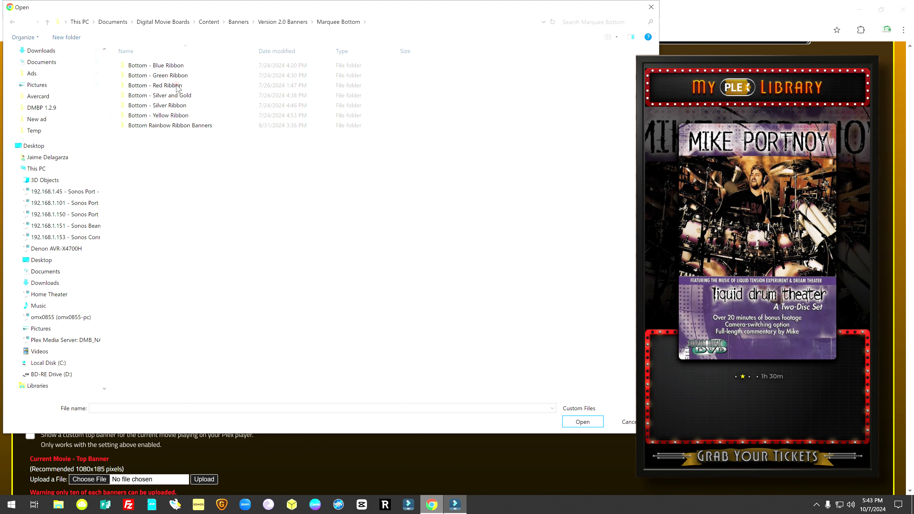
double_click(178, 86)
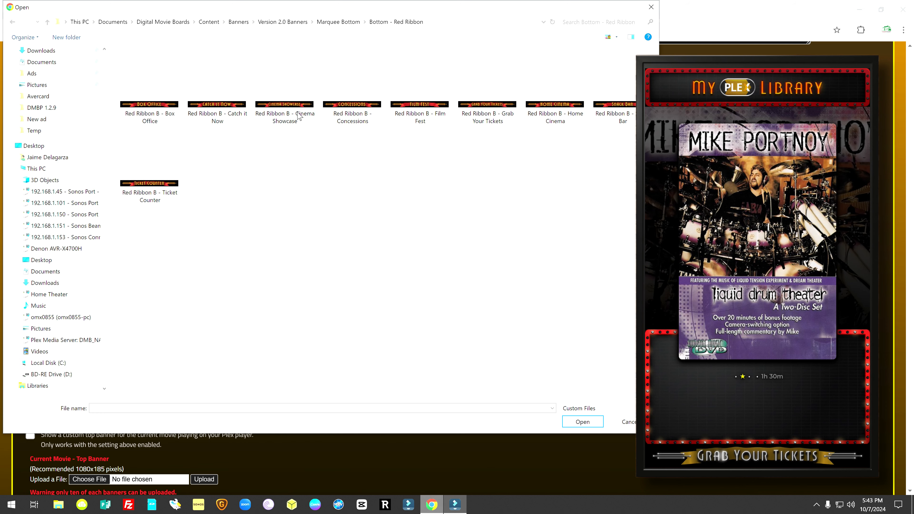
left_click(427, 118)
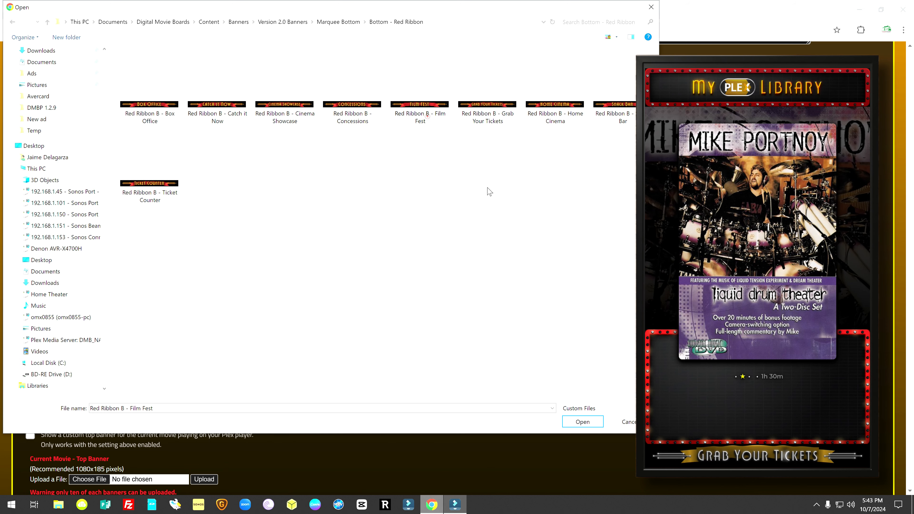
left_click(599, 425)
left_click(204, 276)
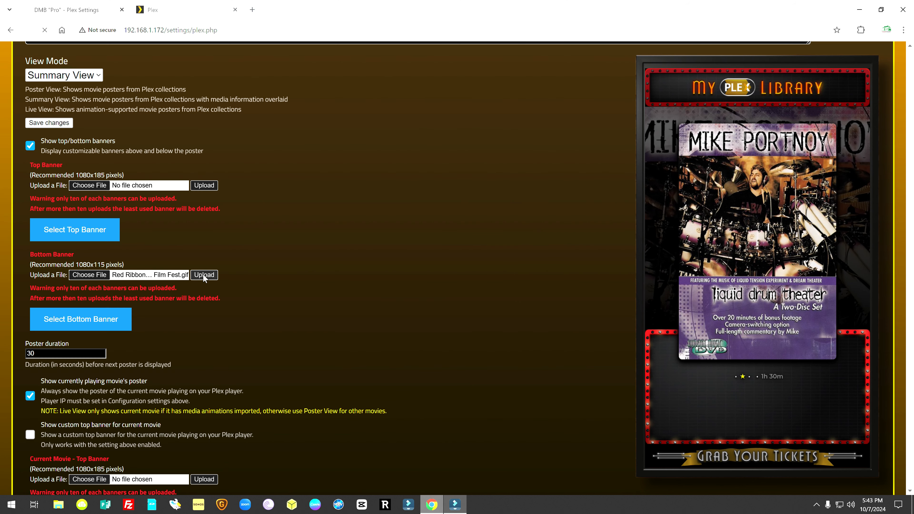
Step: Choose the uploaded Film Fest banner as the active bottom banner for the Plex view
scroll(202, 287, "down", 15)
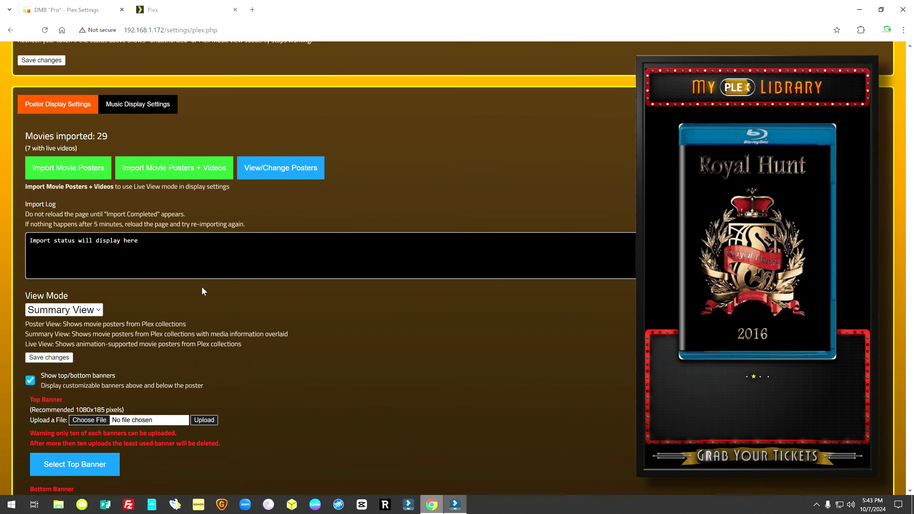
mouse_move(107, 219)
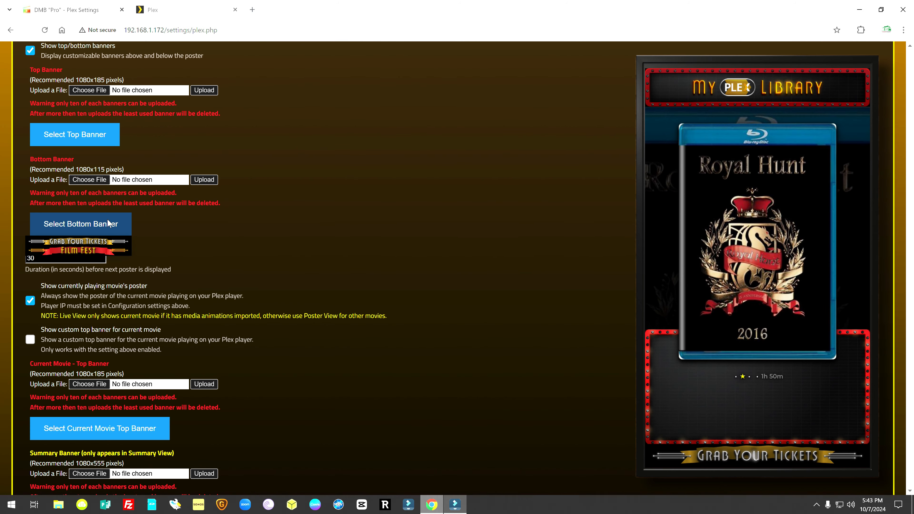
left_click(93, 252)
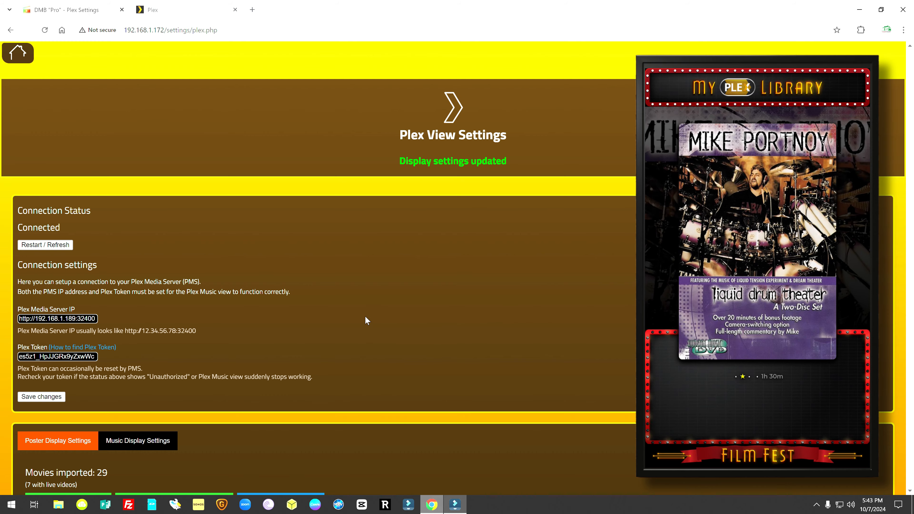
Step: Set the Plex poster view mode to Live View and save the change
scroll(366, 320, "down", 5)
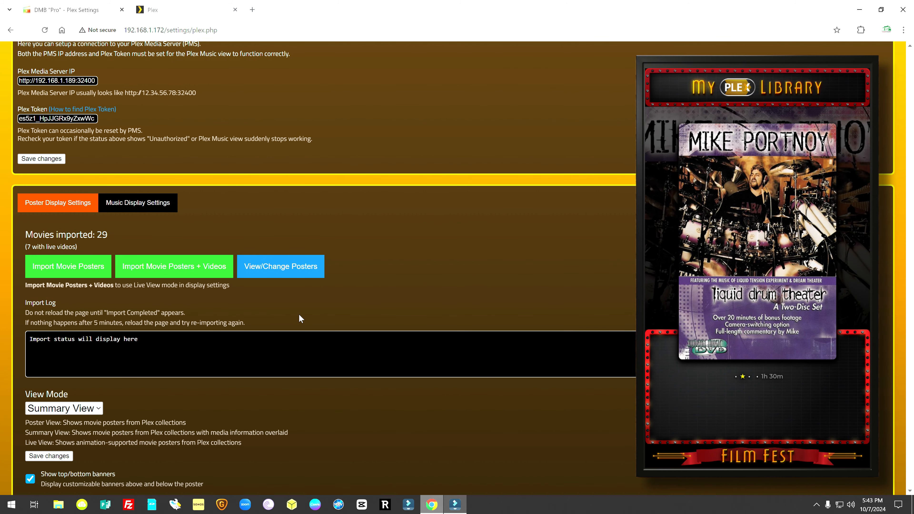
scroll(123, 302, "down", 1)
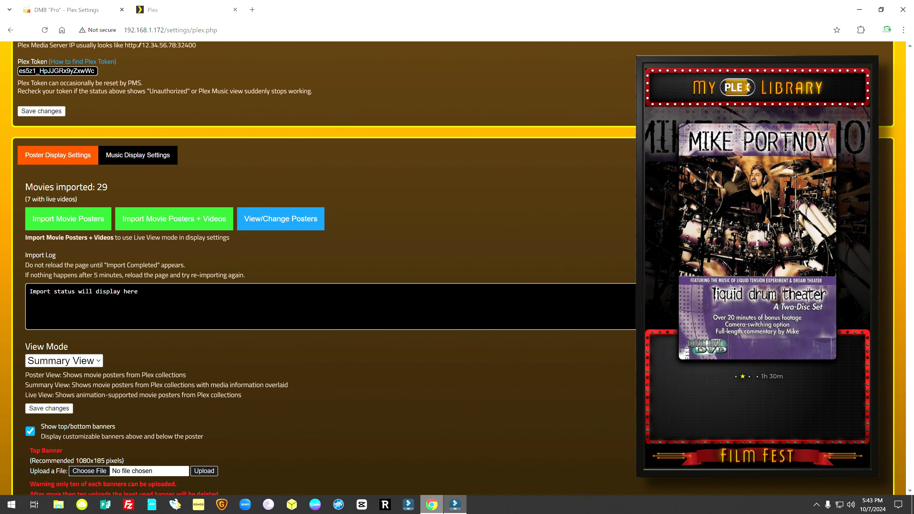
scroll(219, 352, "down", 1)
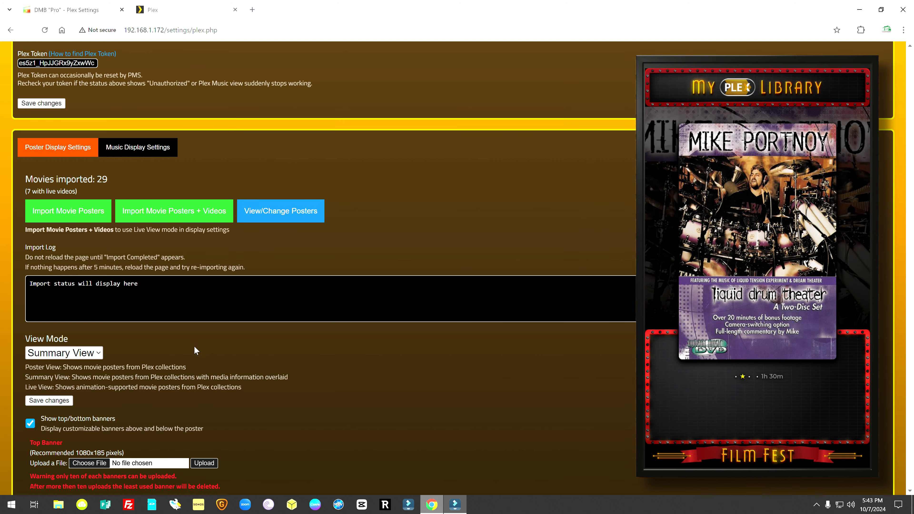
left_click(98, 313)
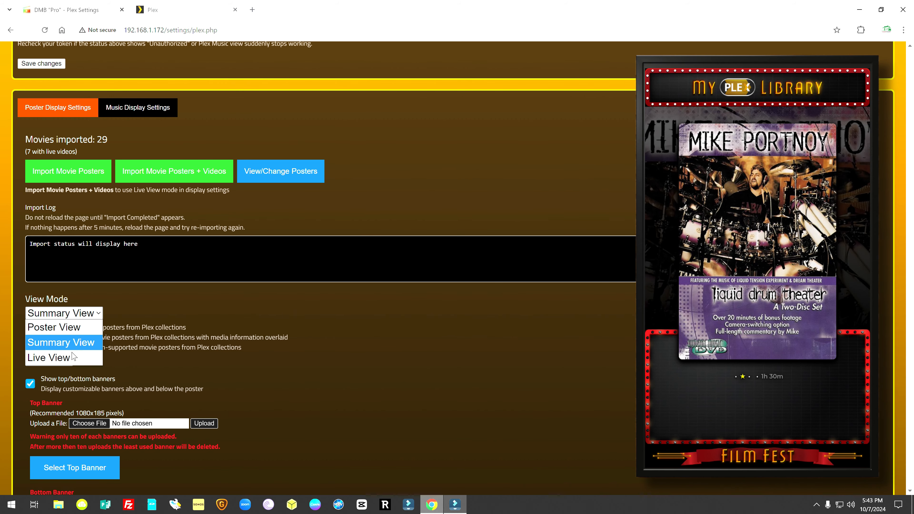
left_click(66, 357)
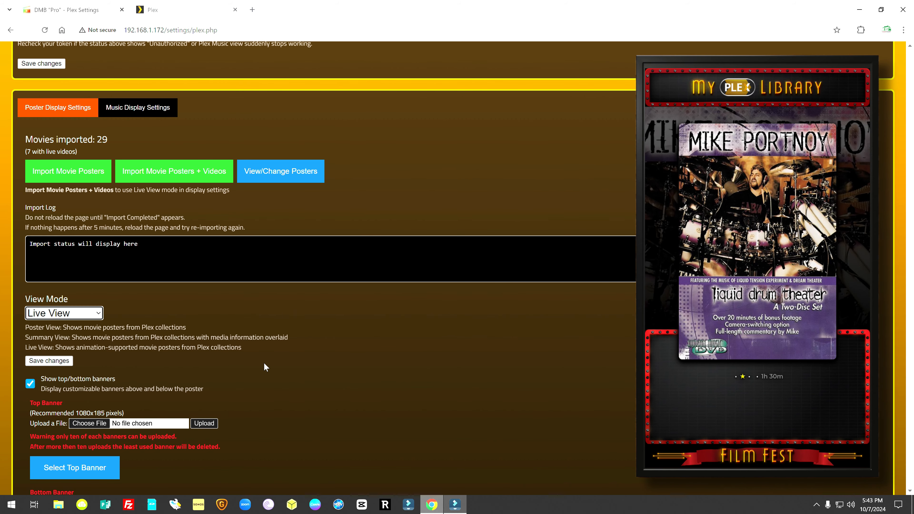
left_click(40, 361)
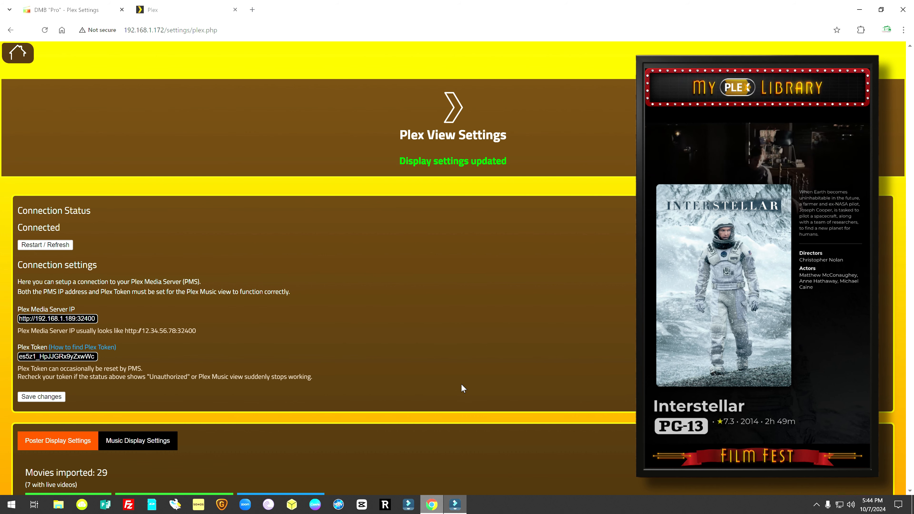
Step: Upload "Top Banner - Now Playing on PLEX" from the Marquee Upper > Plex folder as a top banner for the current movie
scroll(433, 385, "down", 6)
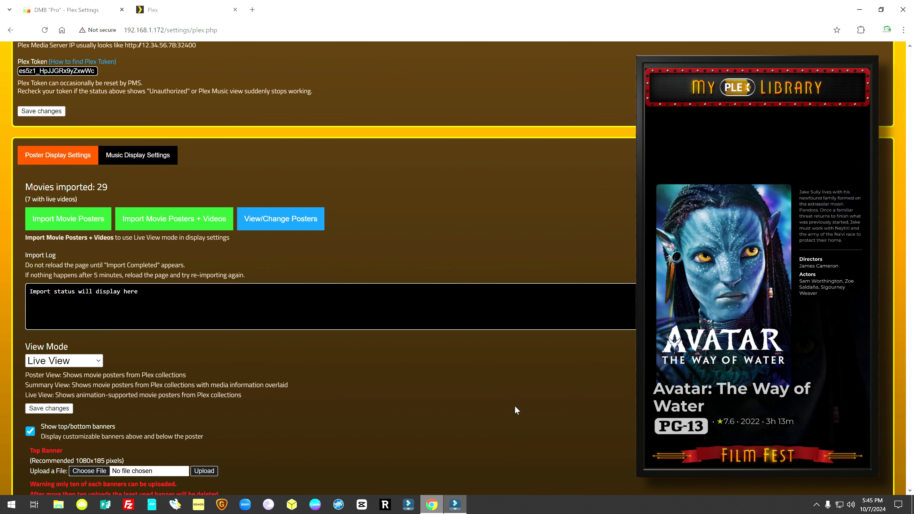
scroll(508, 403, "down", 5)
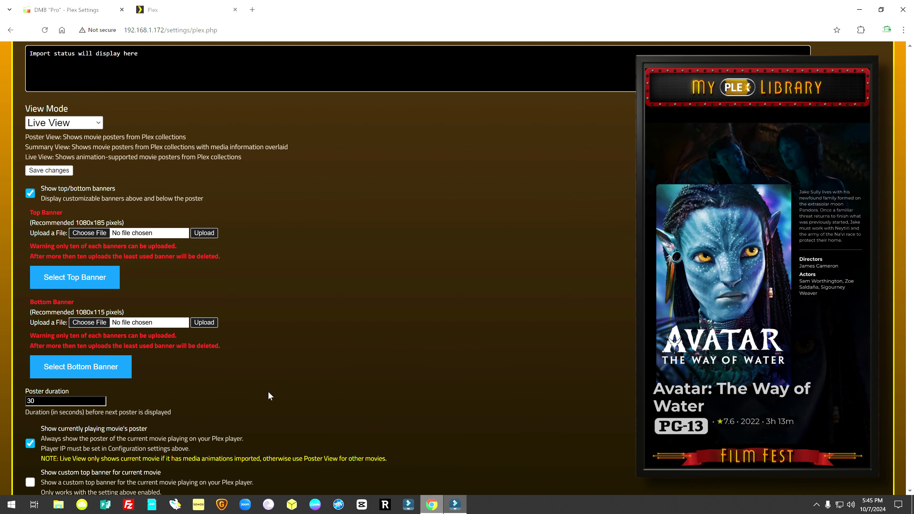
scroll(270, 312, "down", 1)
scroll(310, 333, "down", 2)
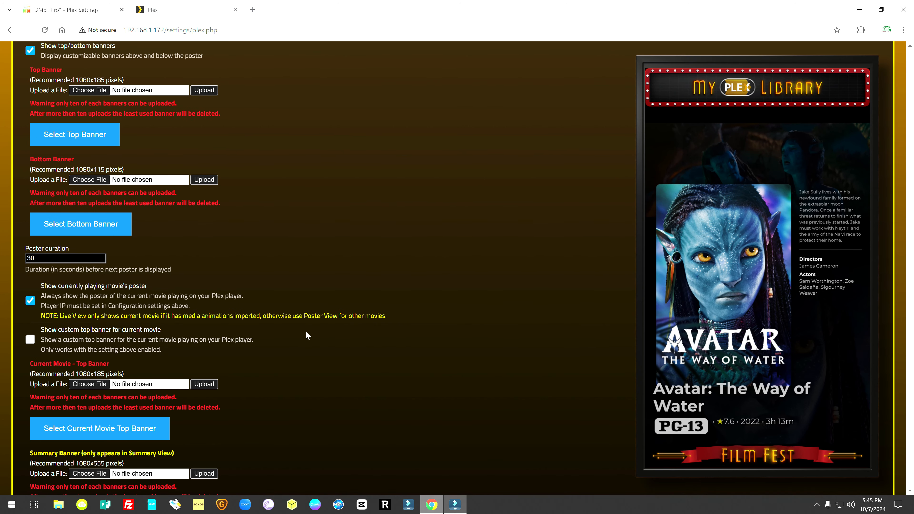
scroll(222, 316, "down", 1)
scroll(102, 282, "down", 1)
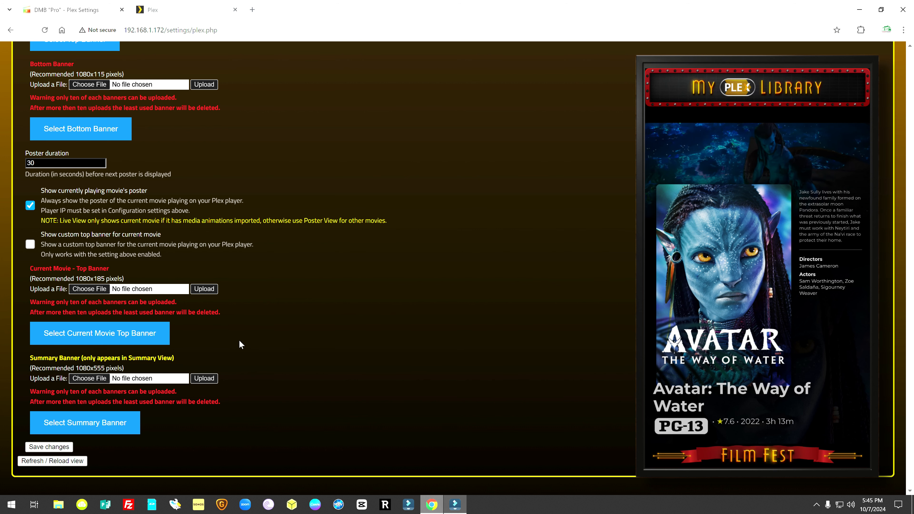
left_click(162, 336)
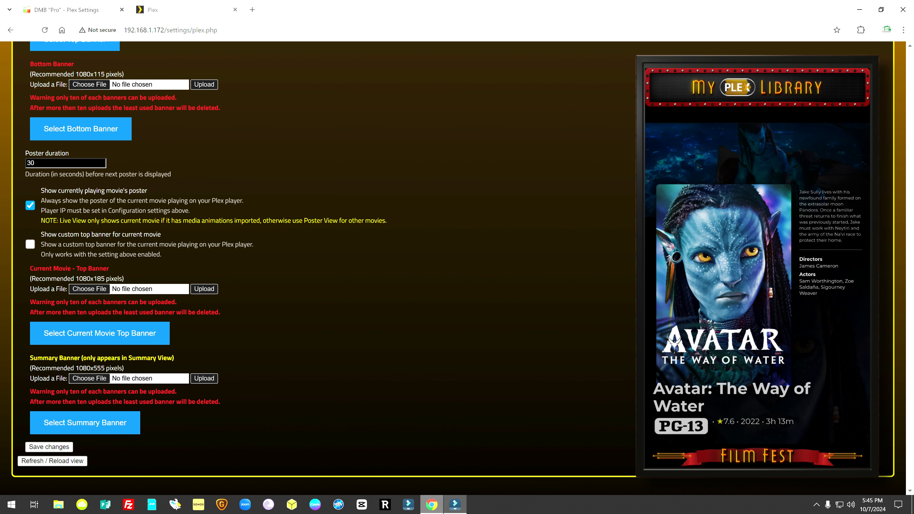
left_click(95, 290)
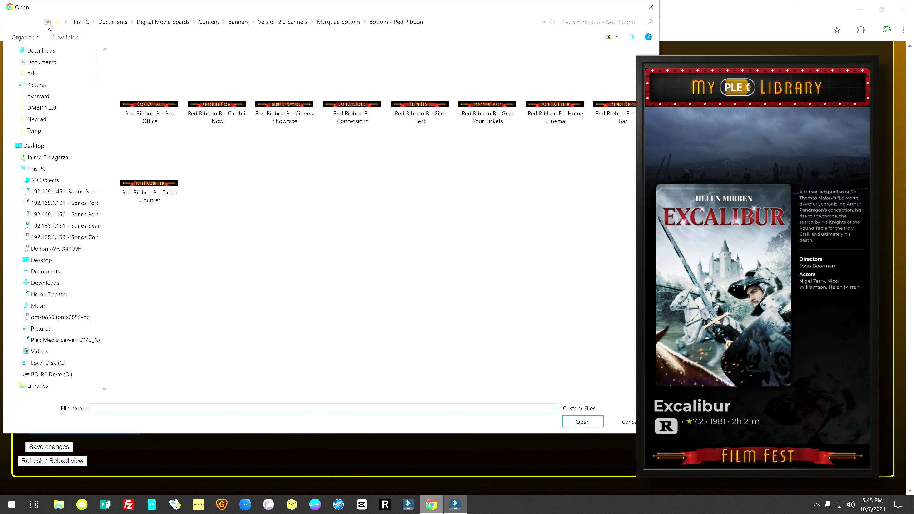
left_click(48, 22)
left_click(48, 23)
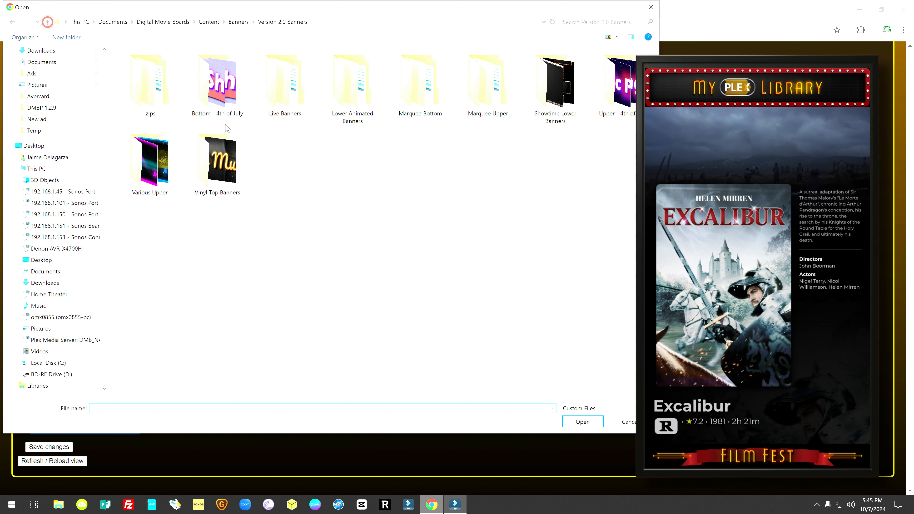
double_click(496, 105)
double_click(226, 88)
left_click(354, 105)
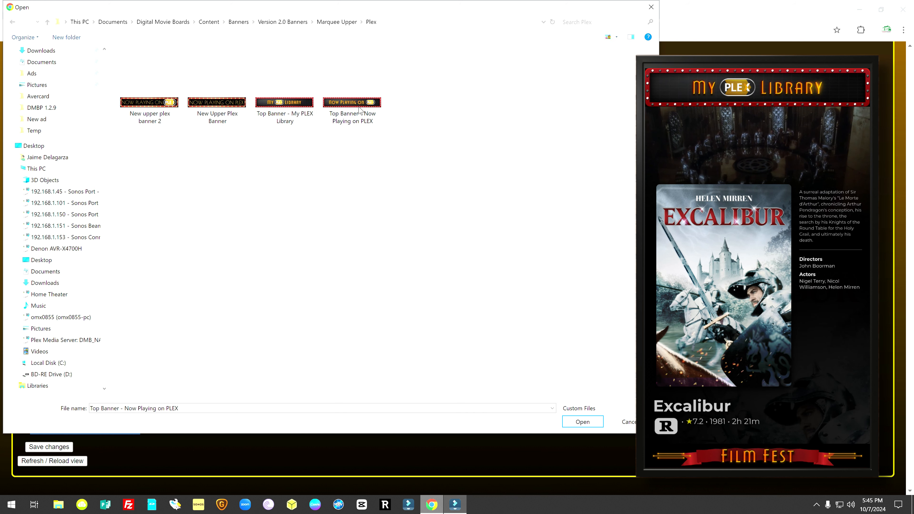
left_click(576, 424)
left_click(203, 289)
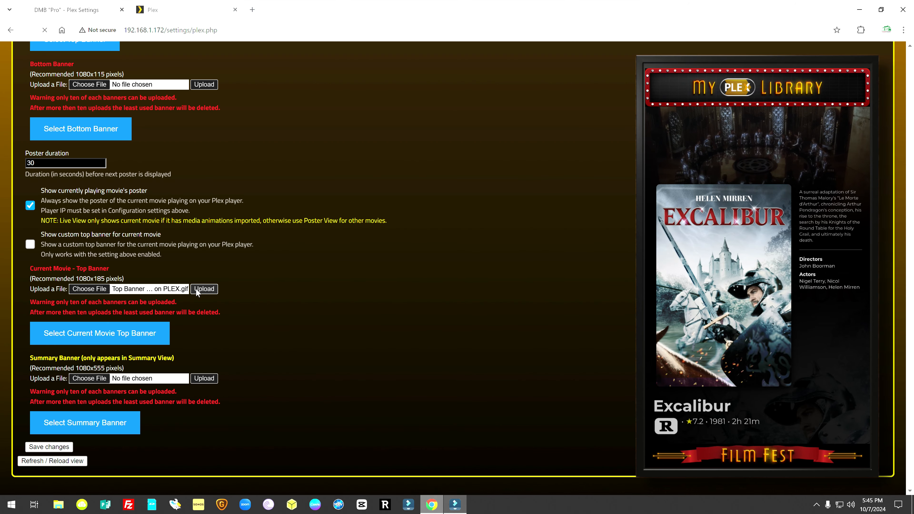
Step: Choose the uploaded Now Playing on PLEX banner as the active current movie top banner
scroll(253, 303, "down", 13)
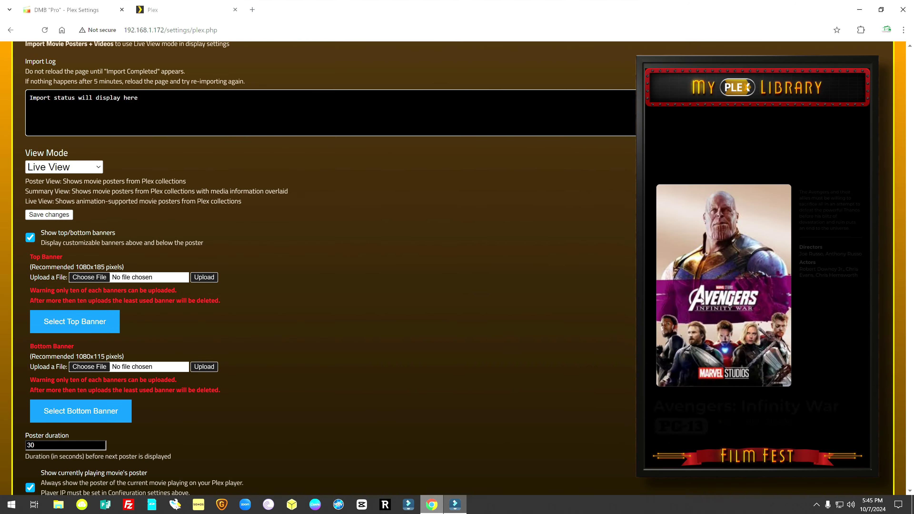
scroll(257, 295, "down", 7)
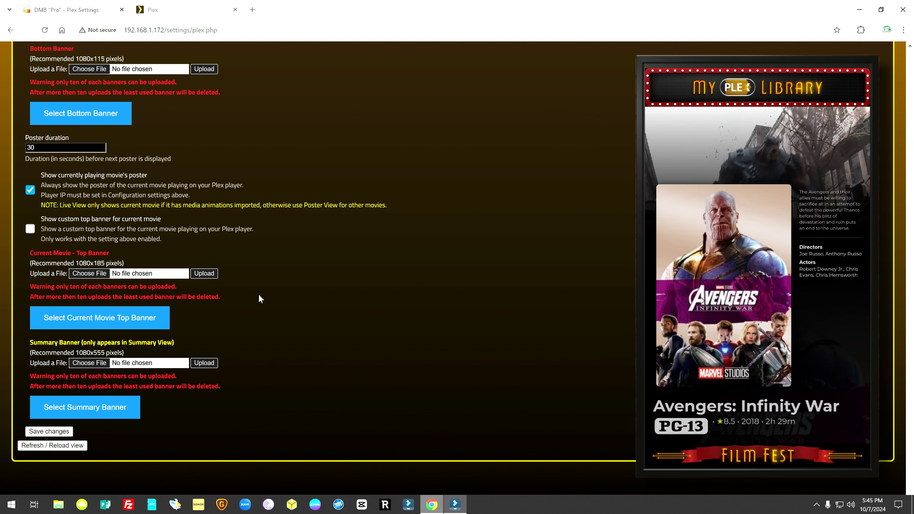
left_click(158, 319)
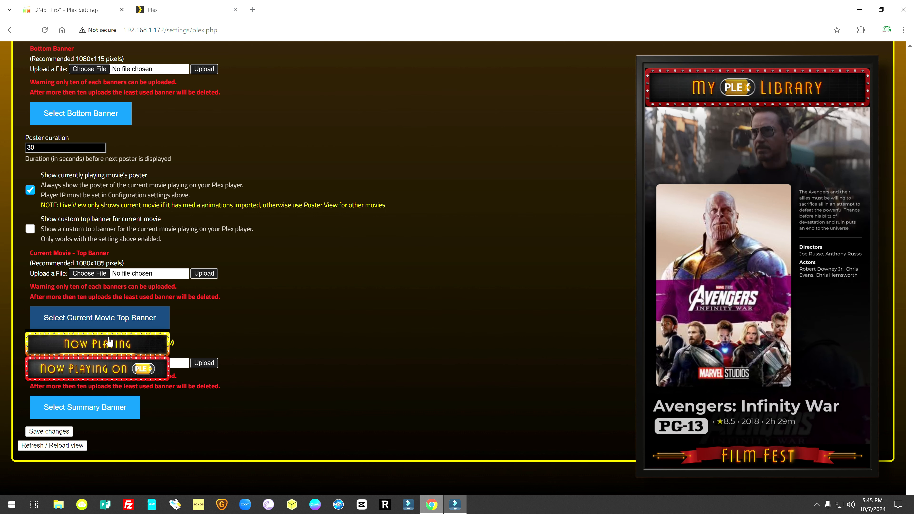
left_click(96, 372)
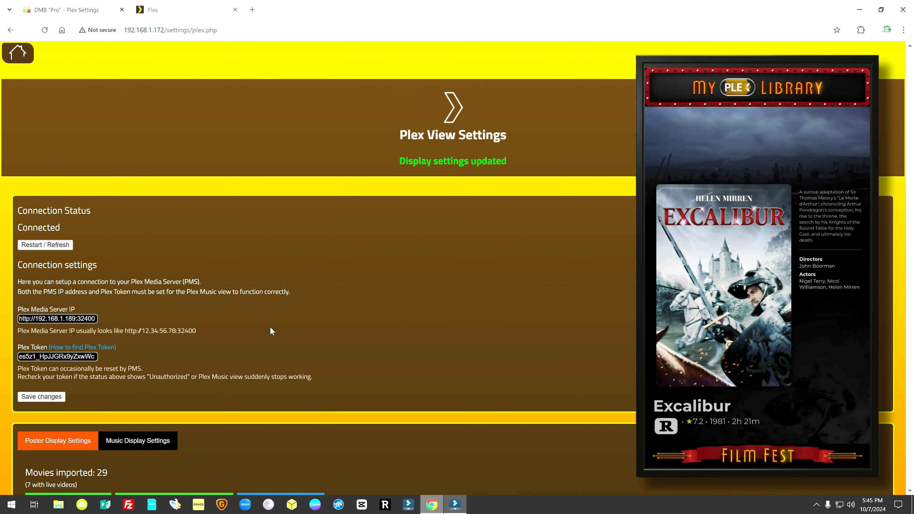
Step: Review the Plex poster settings for the currently playing movie and the available summary banners
scroll(271, 327, "down", 8)
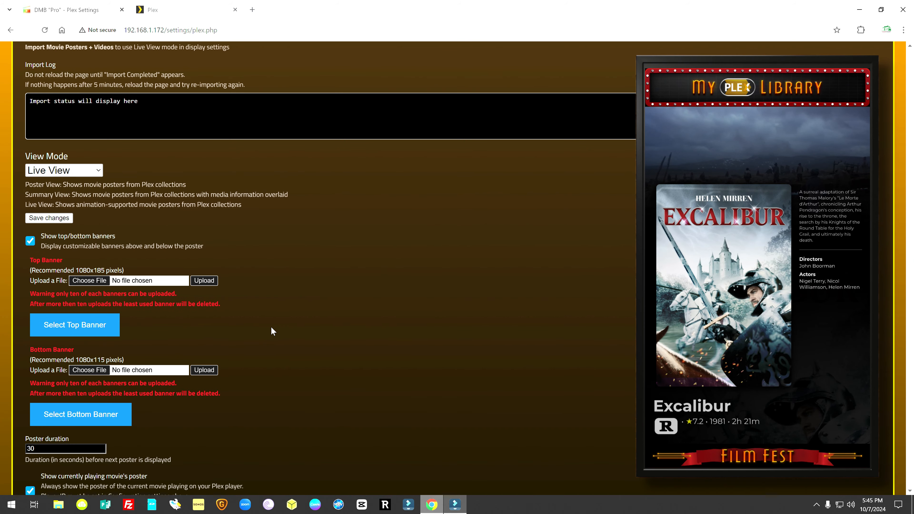
scroll(272, 331, "down", 7)
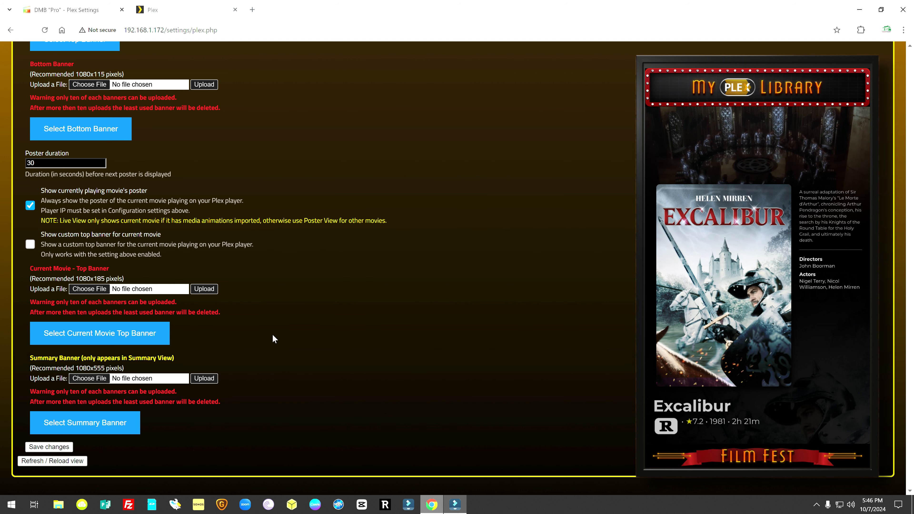
scroll(268, 348, "down", 1)
mouse_move(130, 407)
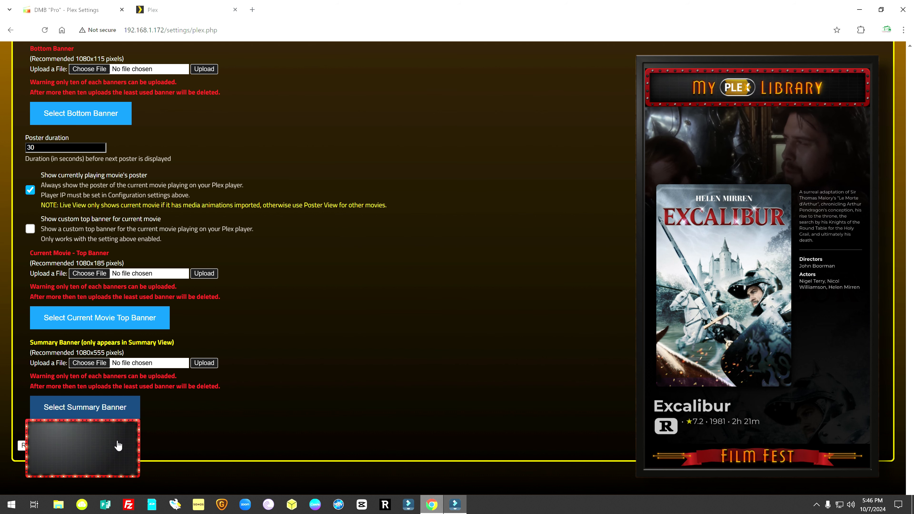
scroll(242, 401, "up", 4)
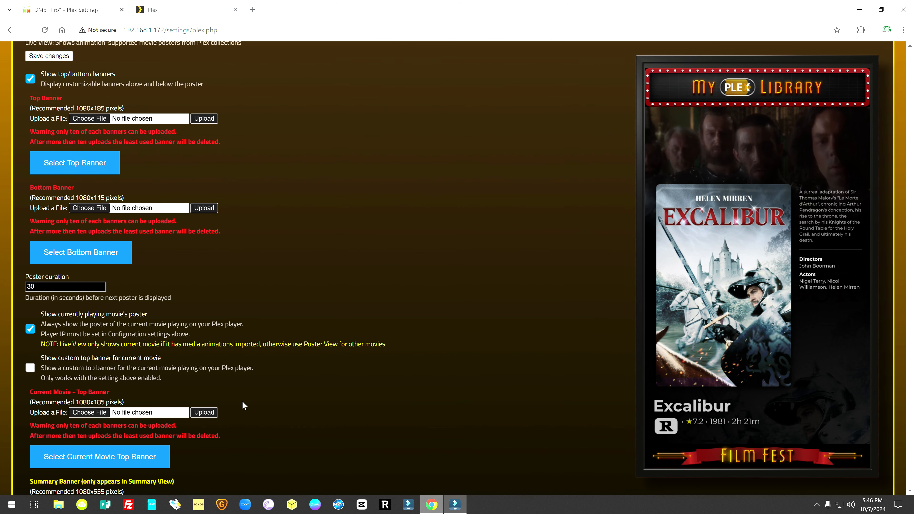
scroll(239, 414, "down", 1)
scroll(158, 457, "down", 1)
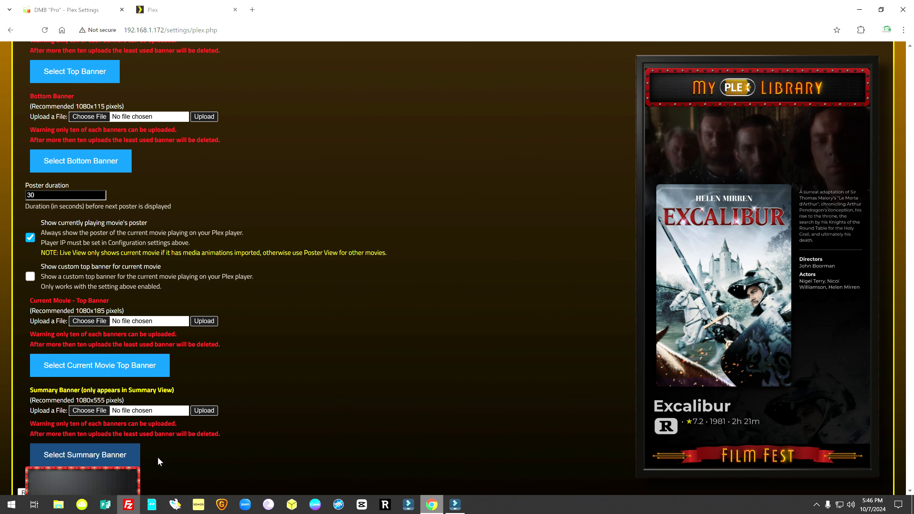
Step: Set the Plex poster view mode to Poster View and save the change
scroll(285, 388, "up", 1)
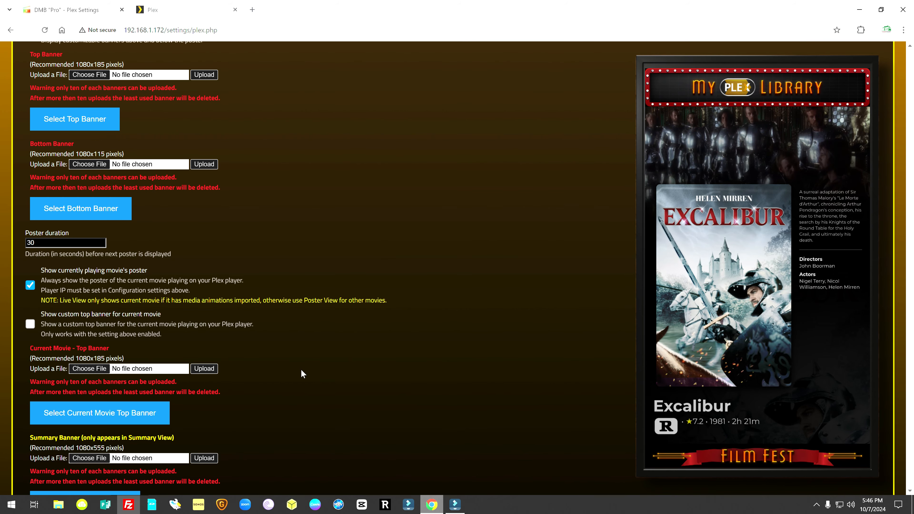
scroll(301, 368, "up", 12)
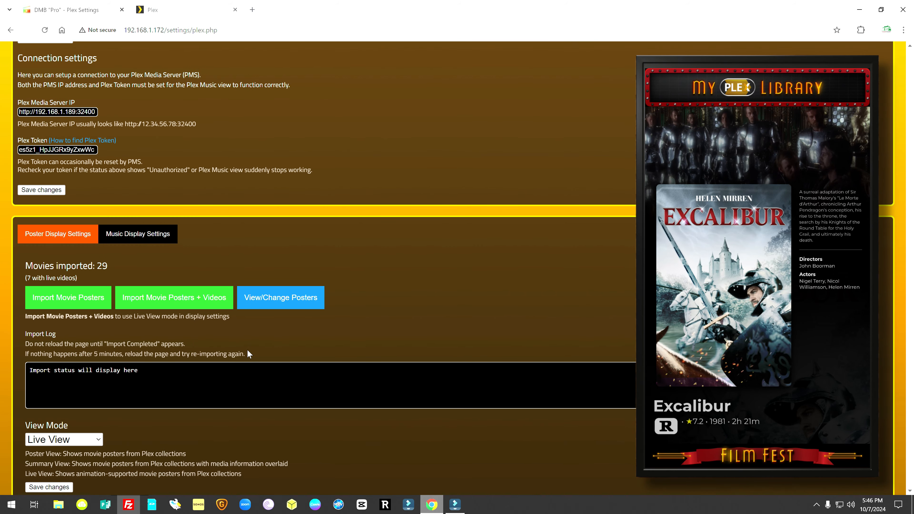
scroll(248, 349, "down", 2)
left_click(98, 441)
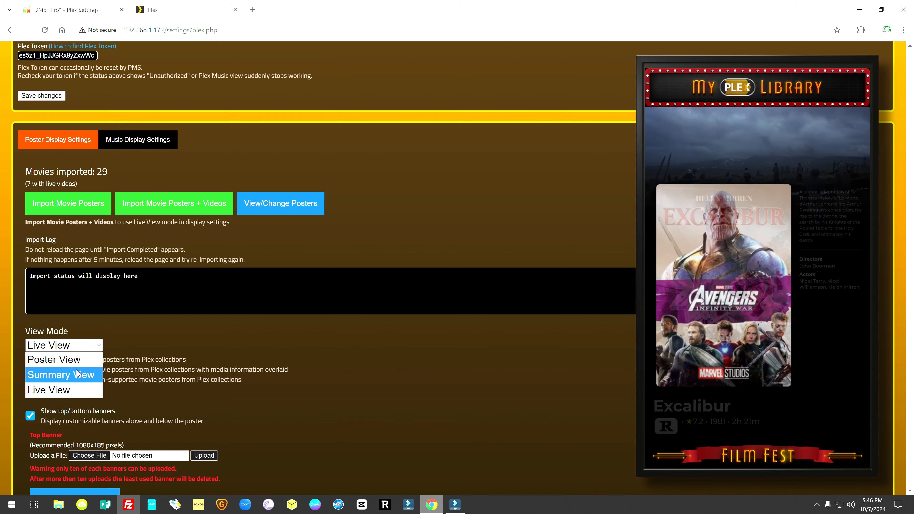
left_click(54, 360)
left_click(59, 394)
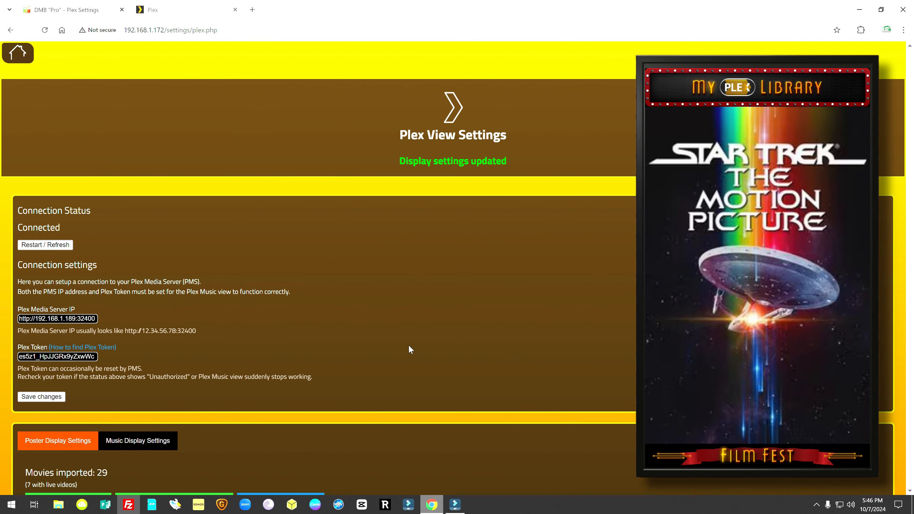
Step: Open the Kaleidescape plug-in settings, disconnect the Kaleidescape server and connect it again with the IP addresses already filled in
left_click(26, 59)
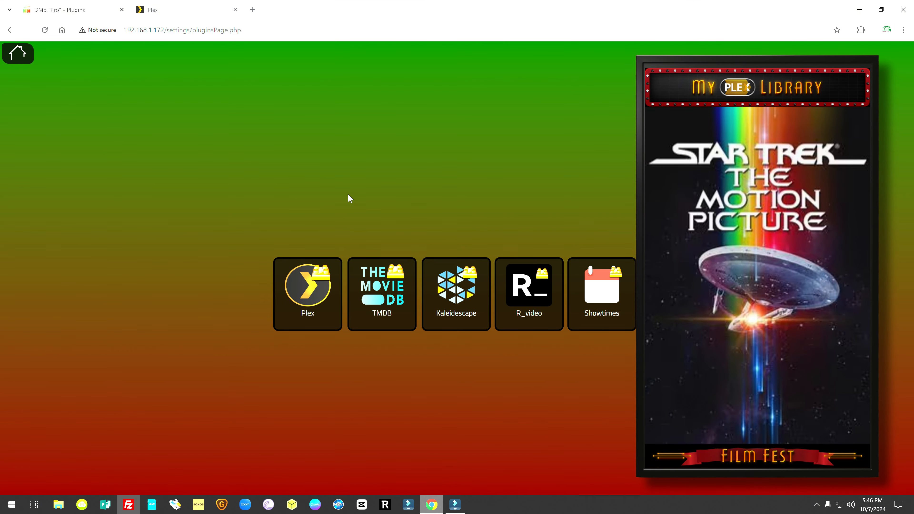
left_click(459, 304)
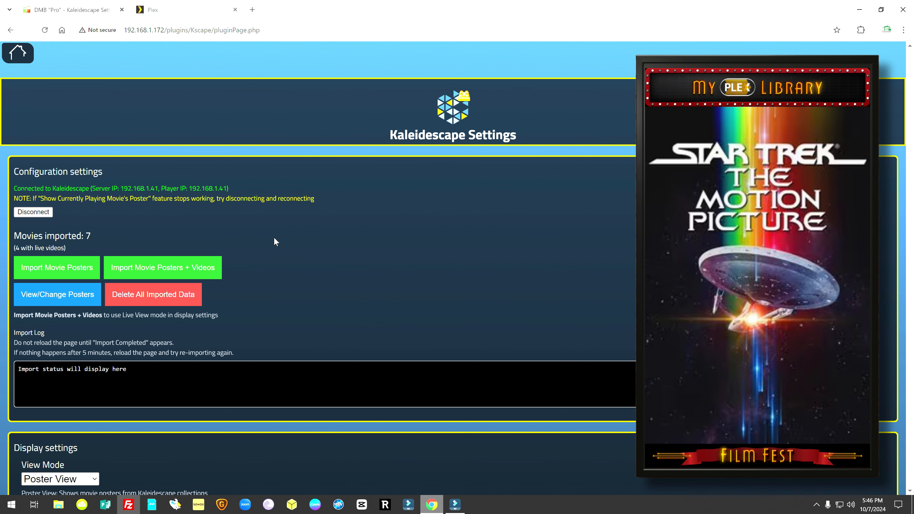
left_click(41, 212)
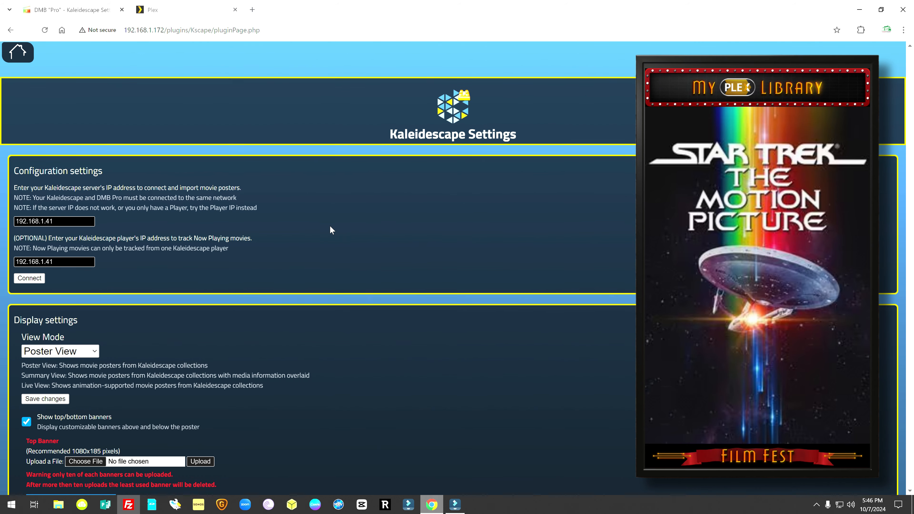
scroll(332, 230, "down", 3)
scroll(332, 230, "up", 2)
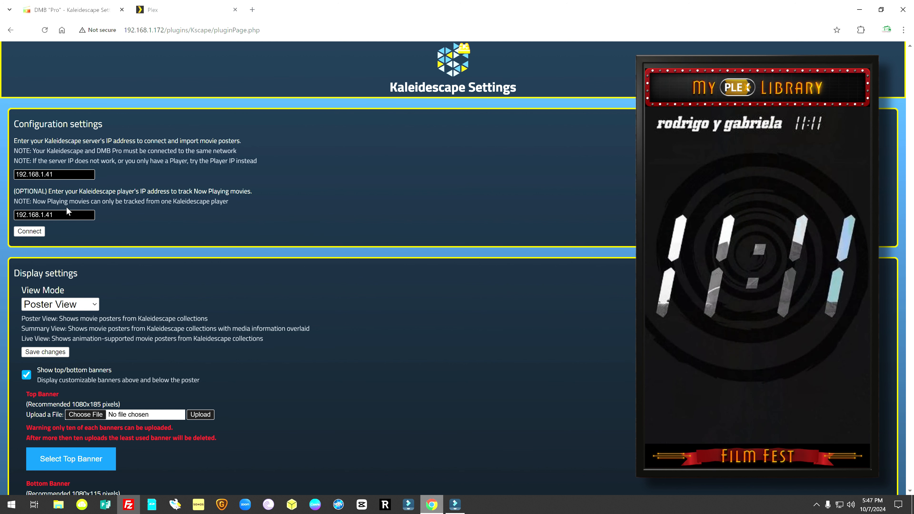
left_click(31, 232)
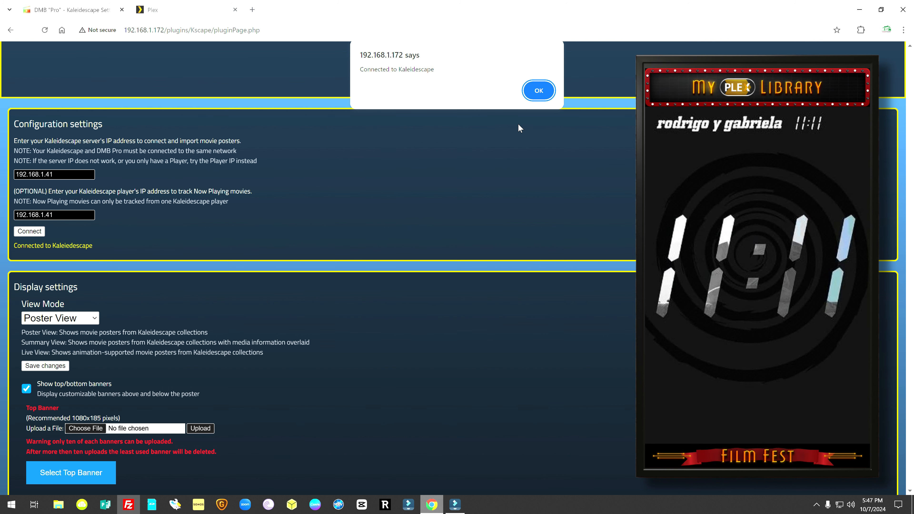
left_click(544, 92)
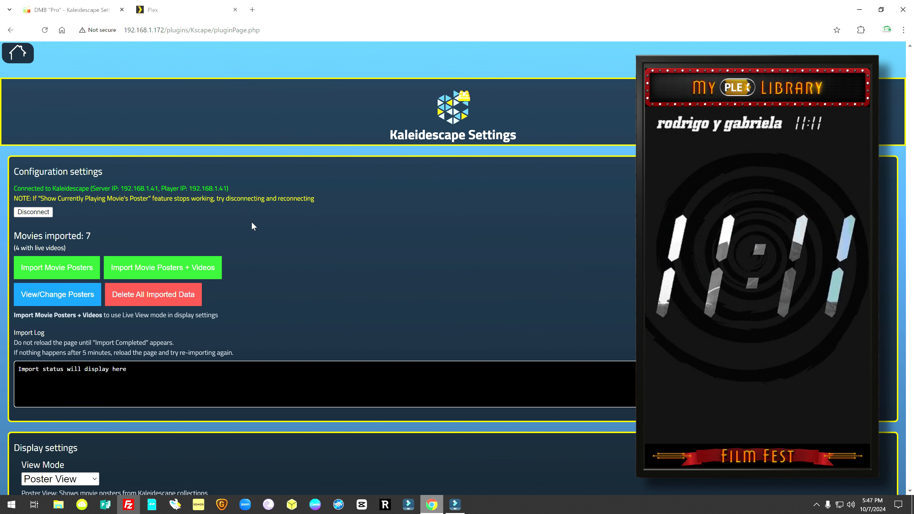
Step: Go to the Playback Settings and change the display view to Kaleidescape
scroll(178, 239, "down", 1)
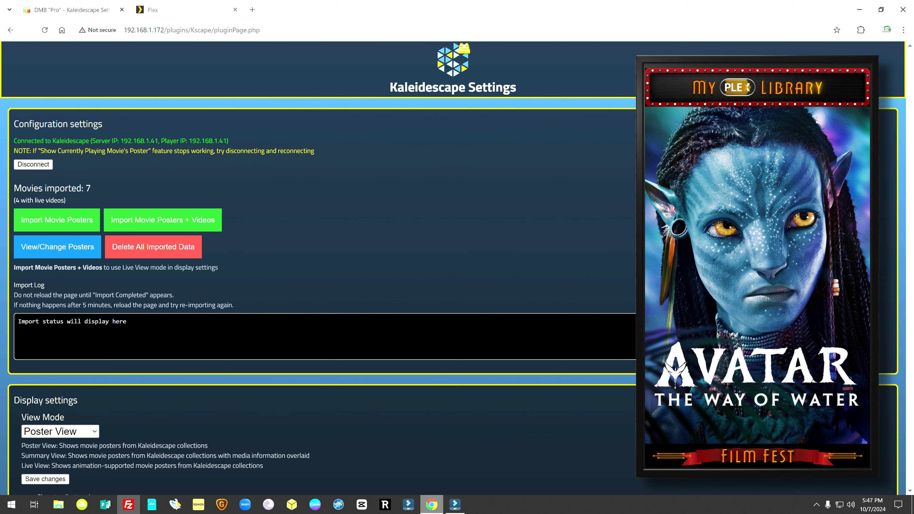
scroll(317, 252, "down", 1)
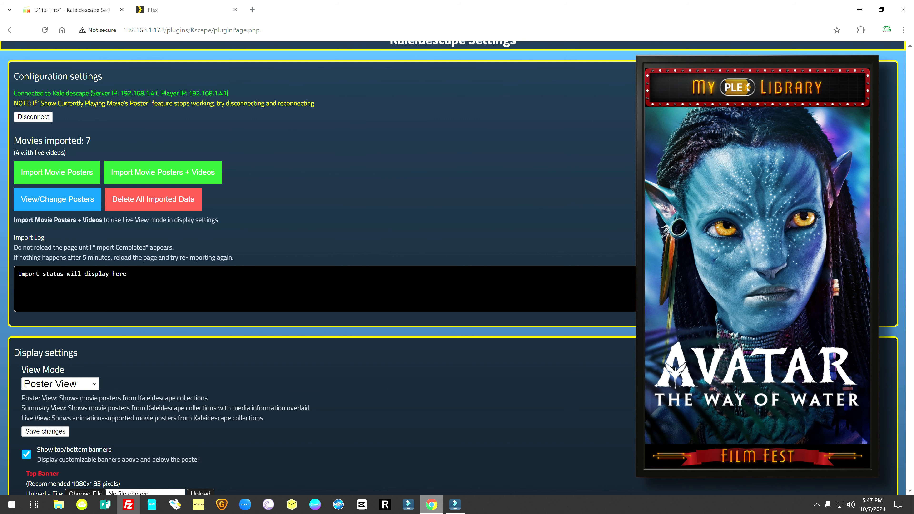
scroll(96, 275, "up", 2)
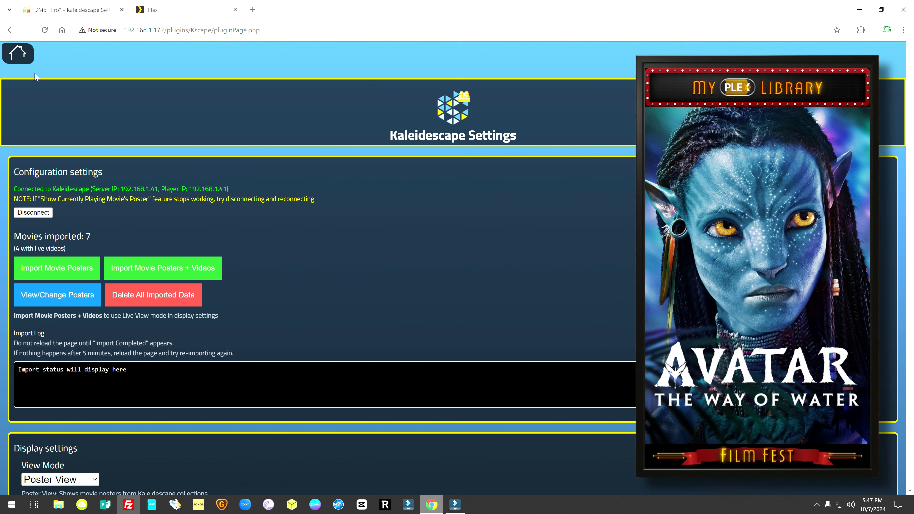
left_click(19, 57)
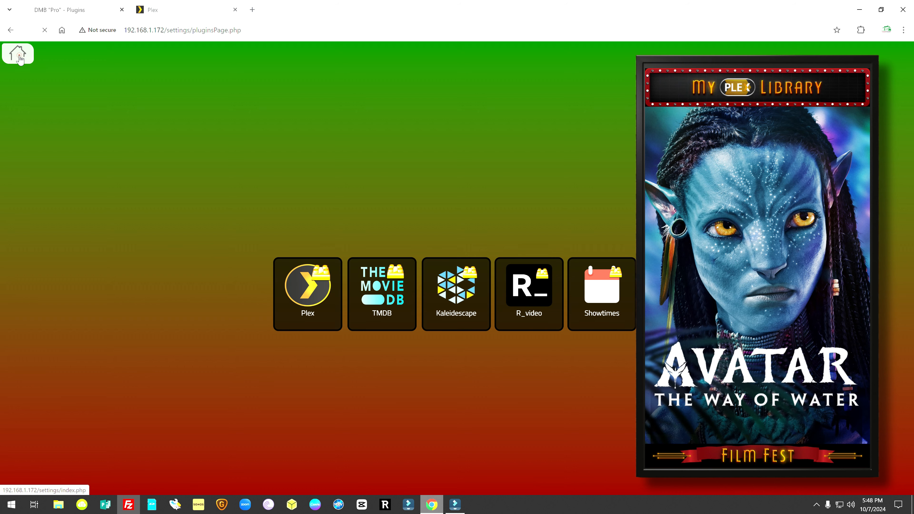
left_click(18, 55)
left_click(149, 347)
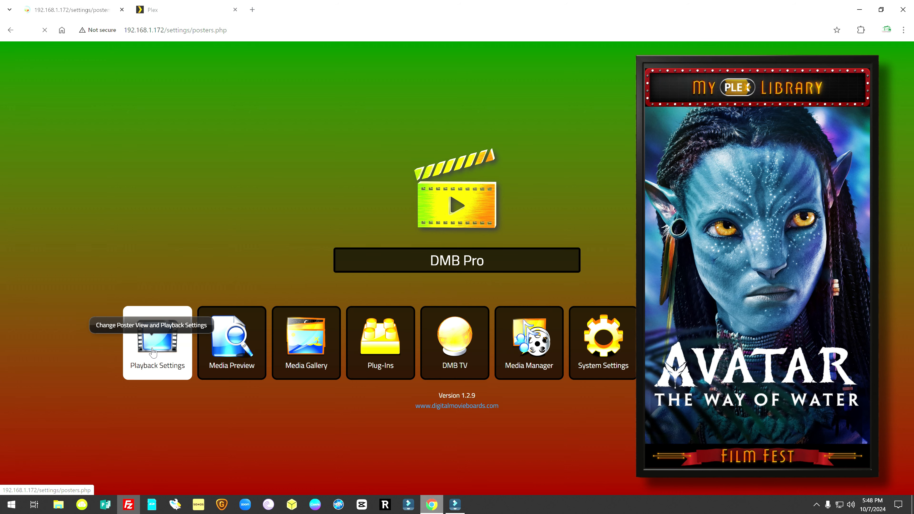
scroll(169, 351, "down", 4)
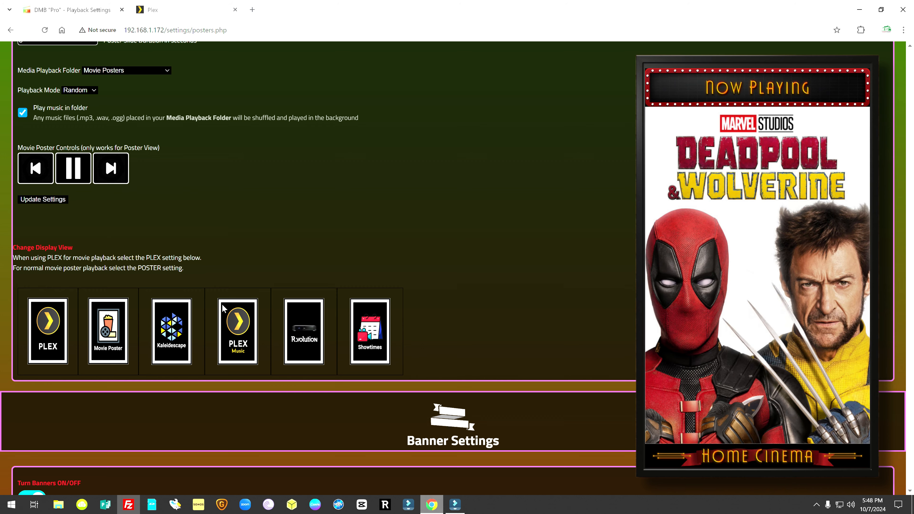
scroll(71, 119, "up", 5)
Step: Return to the Kaleidescape plug-in settings and review the view mode, banner, poster duration and current movie options
left_click(25, 58)
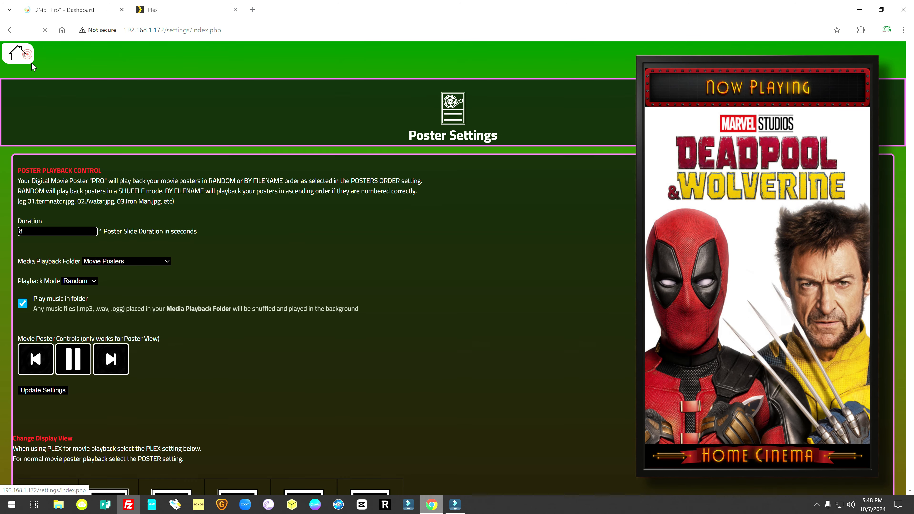
left_click(387, 351)
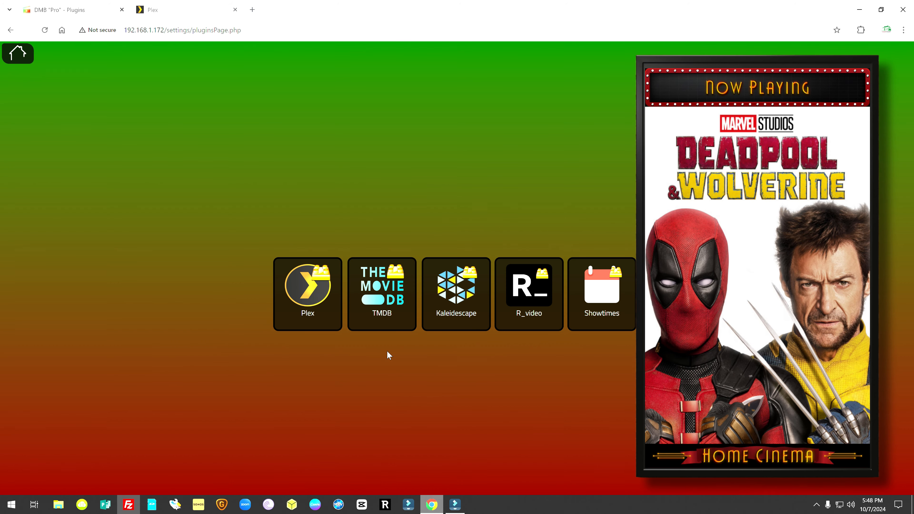
left_click(455, 295)
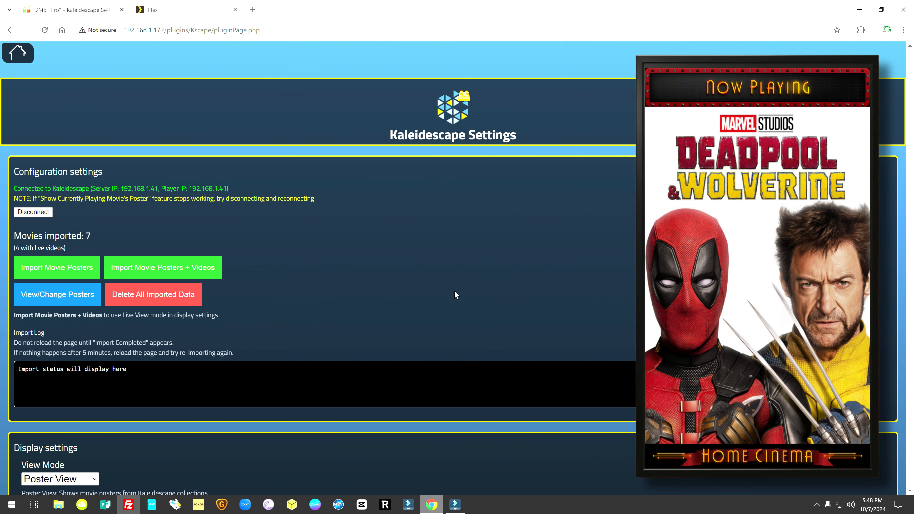
scroll(401, 244, "down", 5)
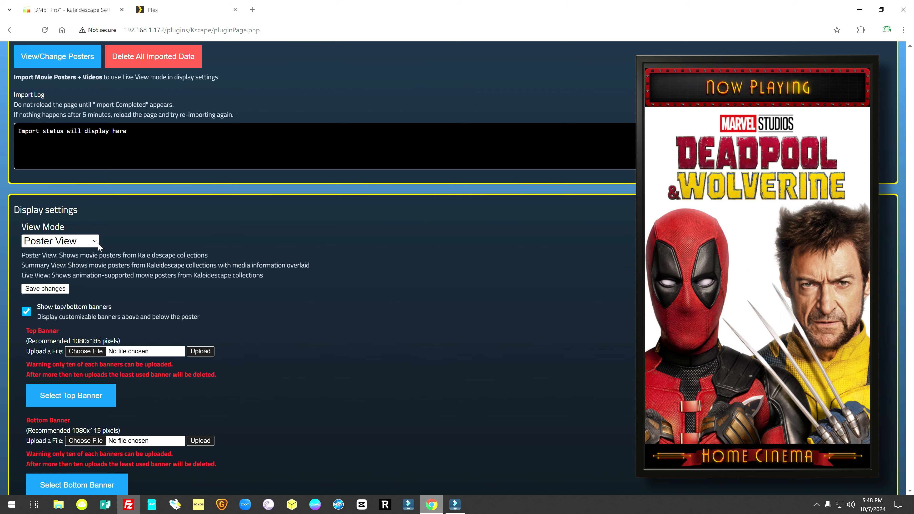
scroll(101, 248, "down", 6)
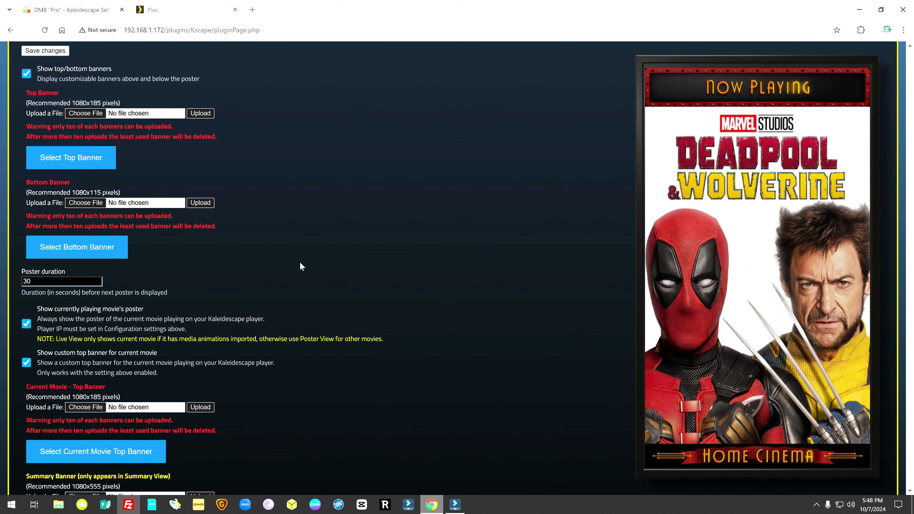
Step: Upload "Blue Twinkling Light T - My KScape Library" from the Marquee Upper > Kaleidescape folder as a Kaleidescape top banner
scroll(302, 266, "up", 4)
mouse_move(63, 301)
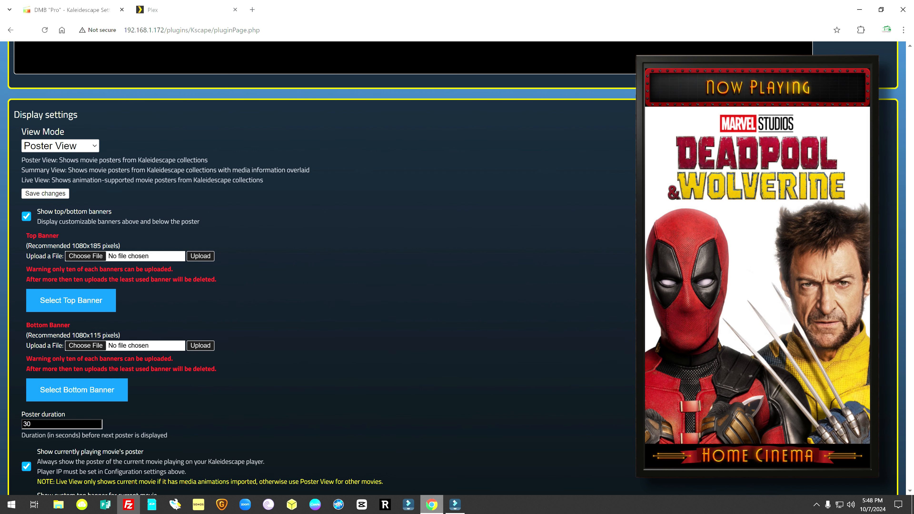
left_click(86, 256)
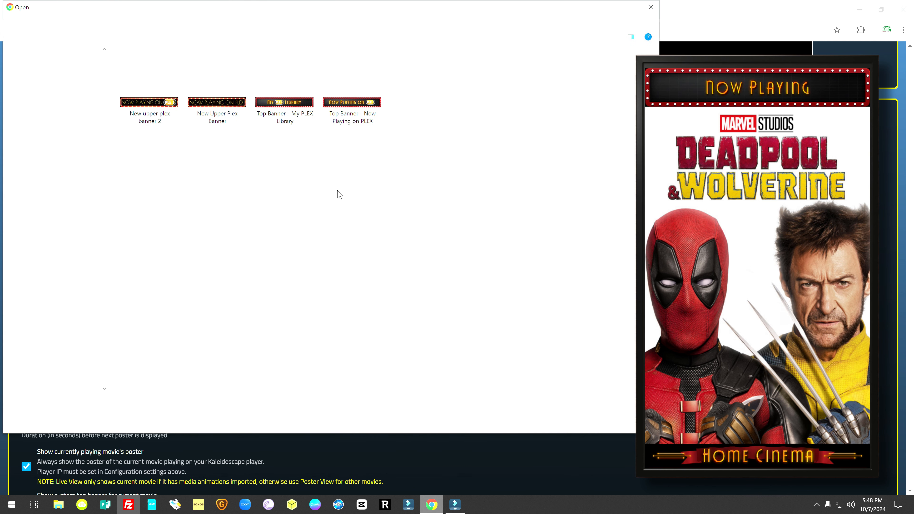
left_click(272, 22)
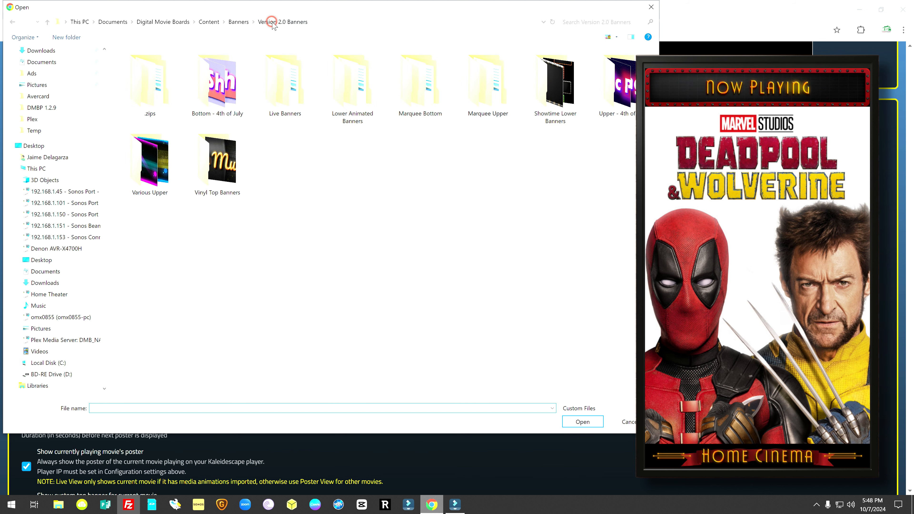
double_click(497, 106)
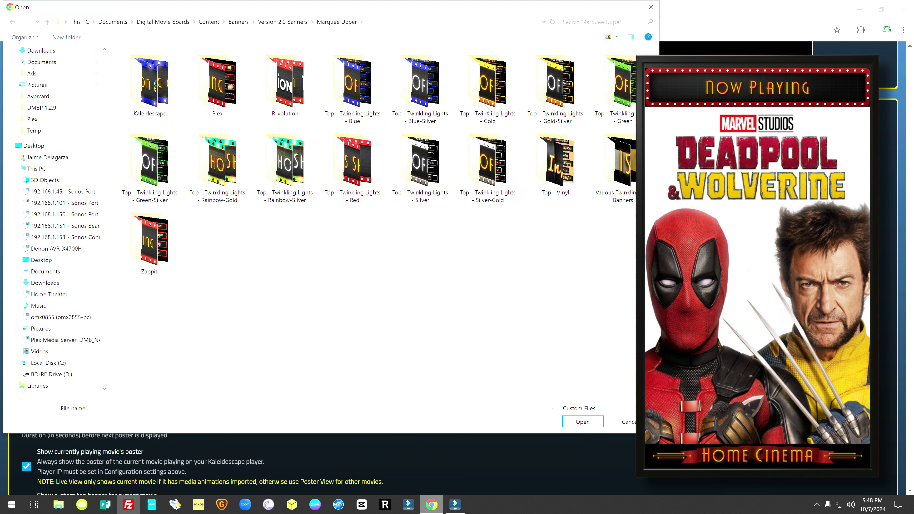
double_click(152, 85)
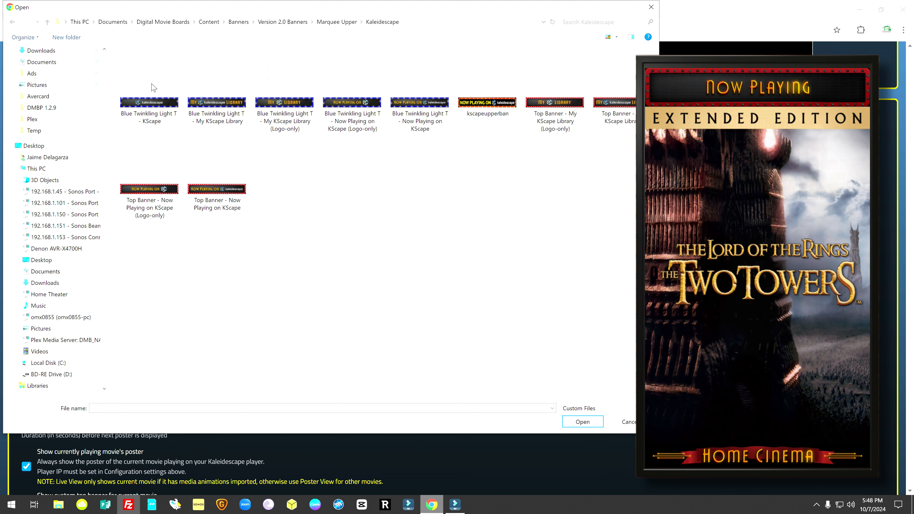
left_click(235, 112)
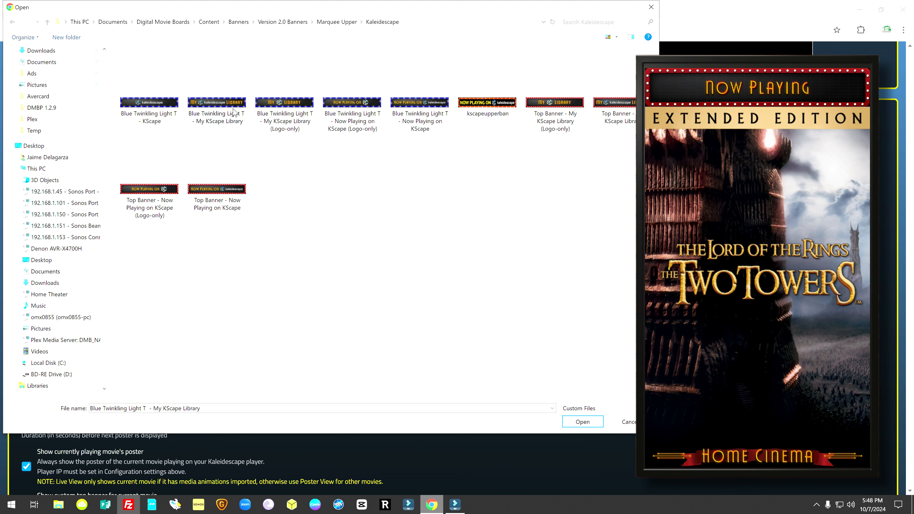
left_click(582, 422)
left_click(200, 256)
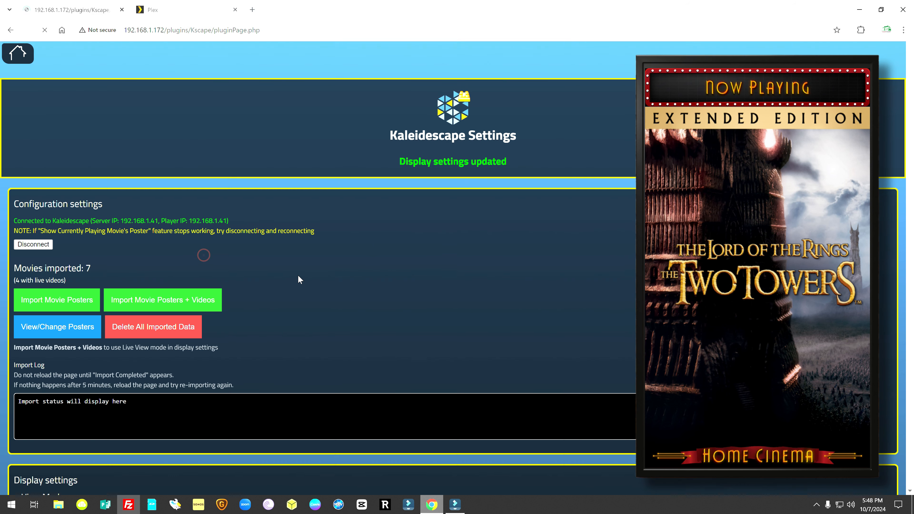
Step: Choose the uploaded blue My Kaleidescape Library banner as the active Kaleidescape top banner
scroll(298, 275, "down", 10)
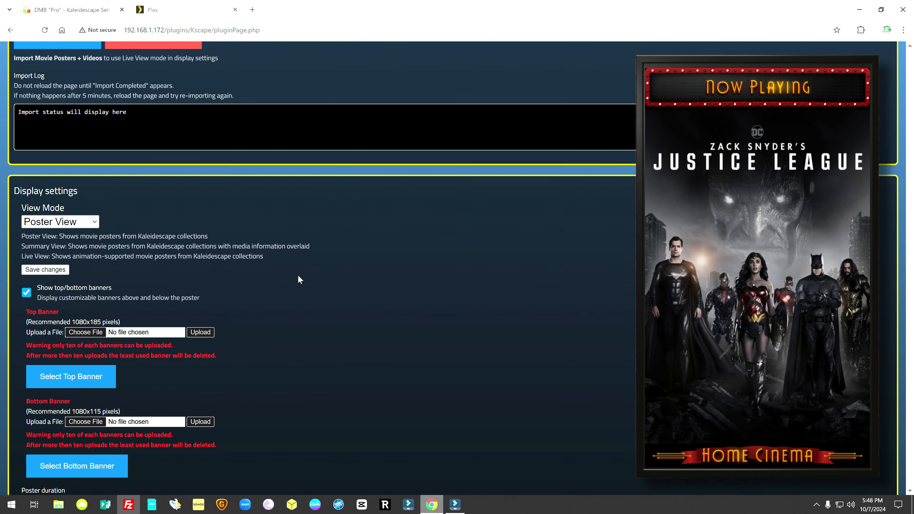
mouse_move(68, 242)
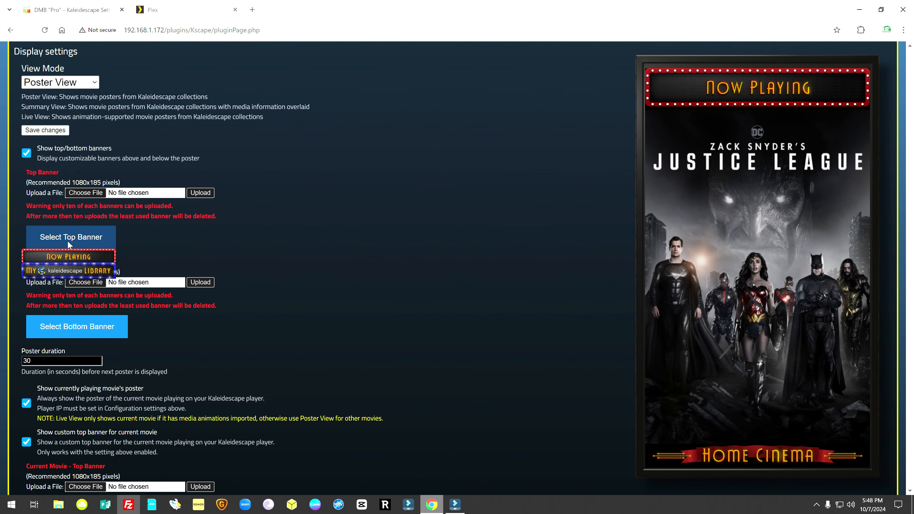
left_click(76, 273)
Step: Upload "Blue Ribbon B - Ticket Counter" from the Marquee Bottom > Bottom - Blue Ribbon folder and make it the active Kaleidescape bottom banner
scroll(363, 316, "down", 8)
scroll(362, 316, "down", 4)
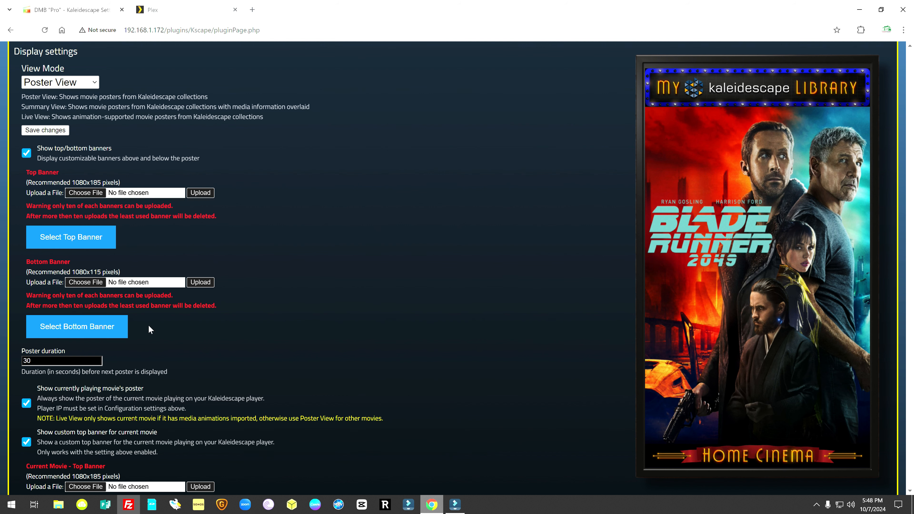
left_click(88, 282)
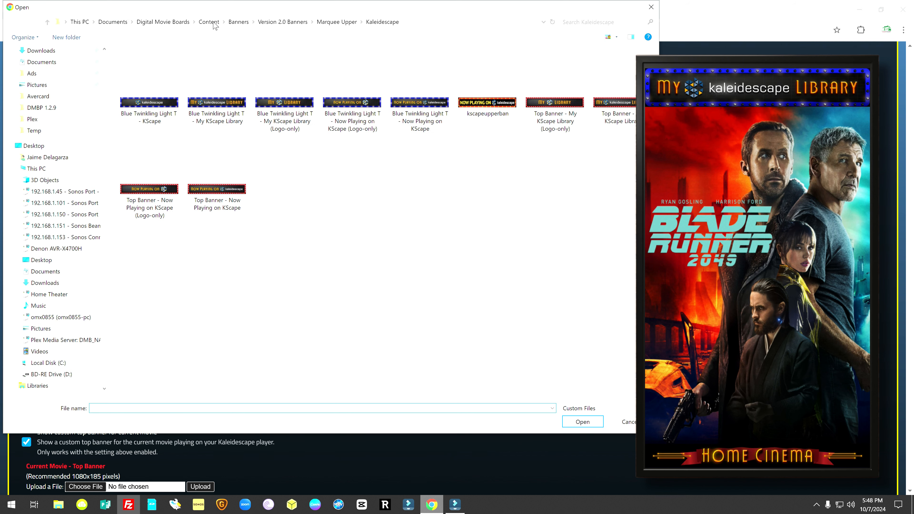
left_click(271, 22)
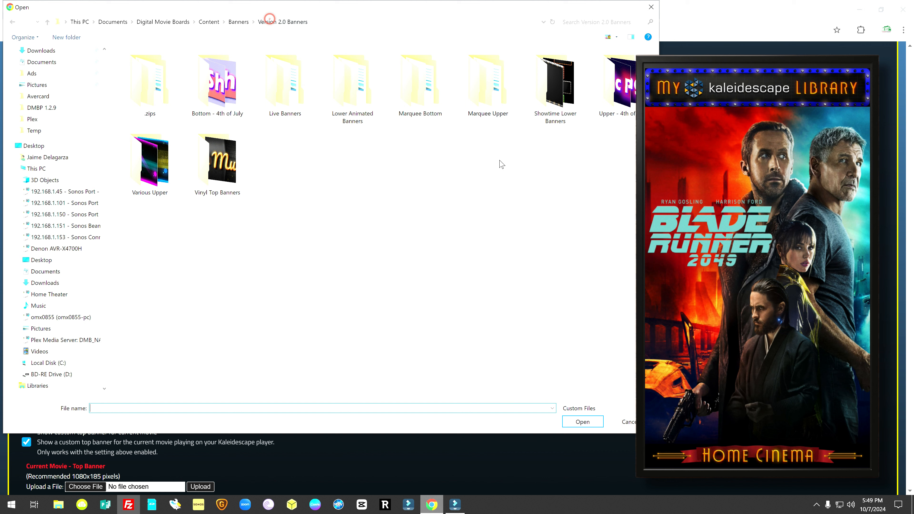
double_click(422, 95)
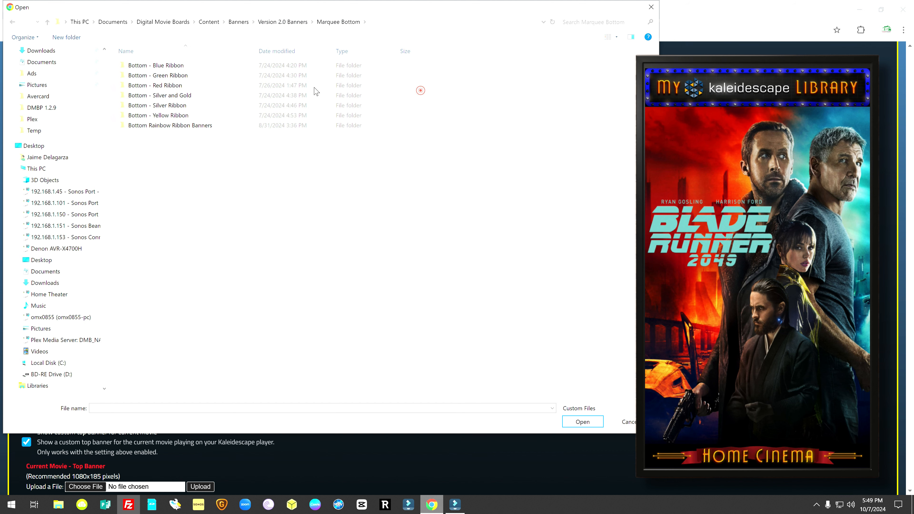
double_click(173, 66)
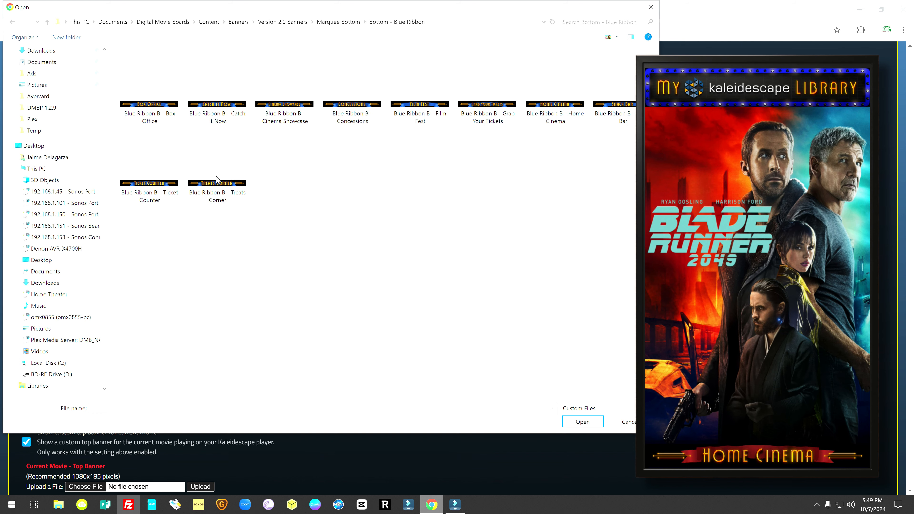
left_click(162, 188)
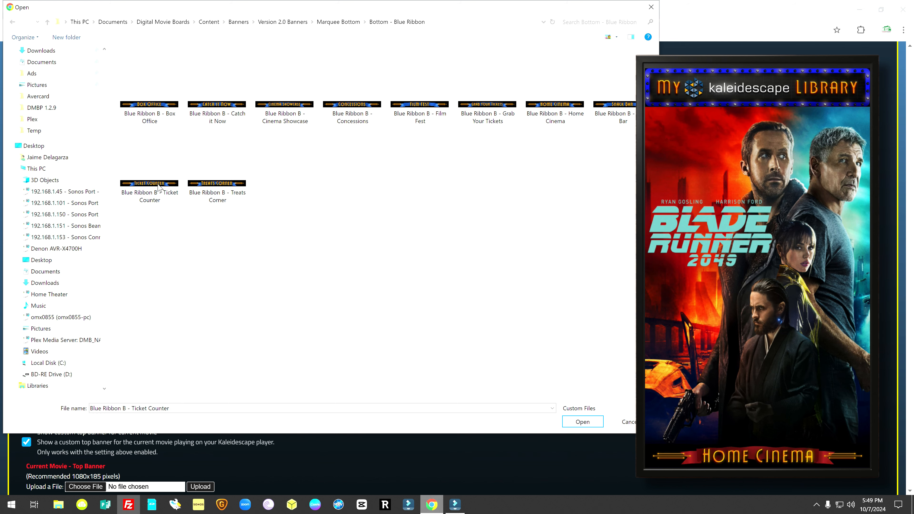
left_click(577, 421)
left_click(203, 282)
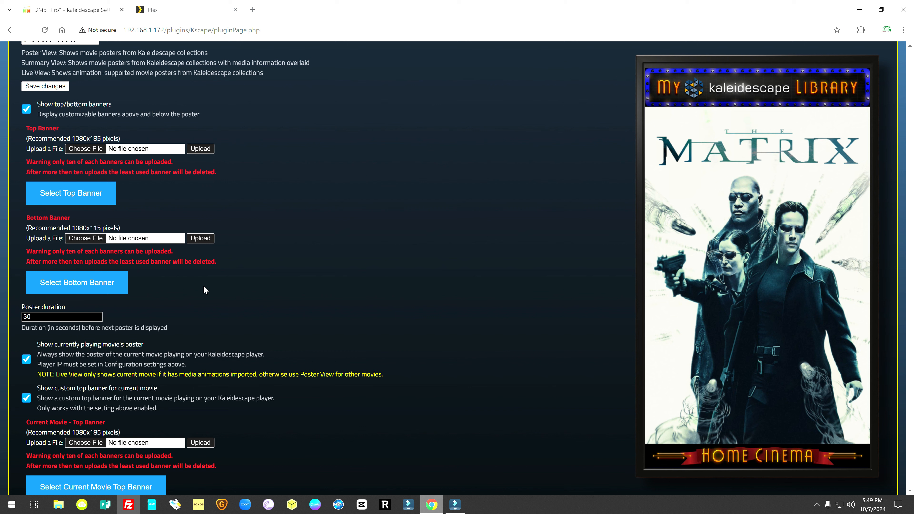
mouse_move(87, 280)
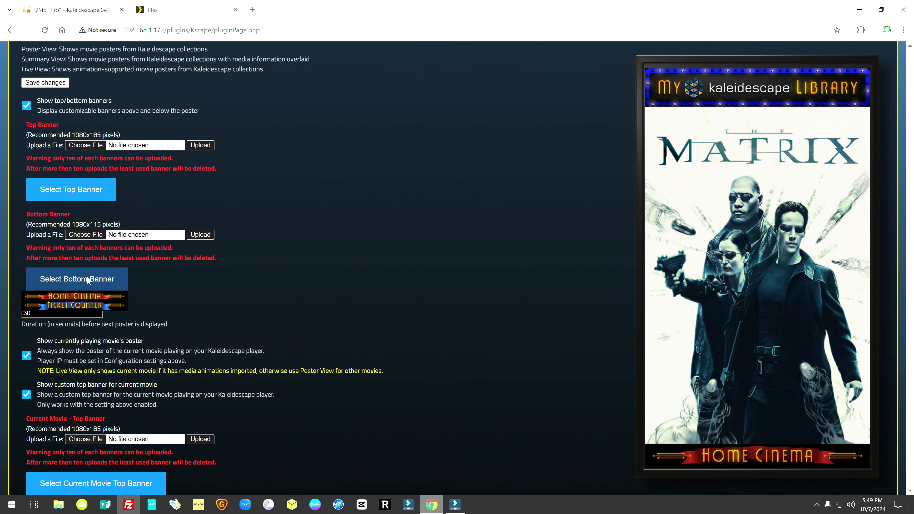
left_click(90, 307)
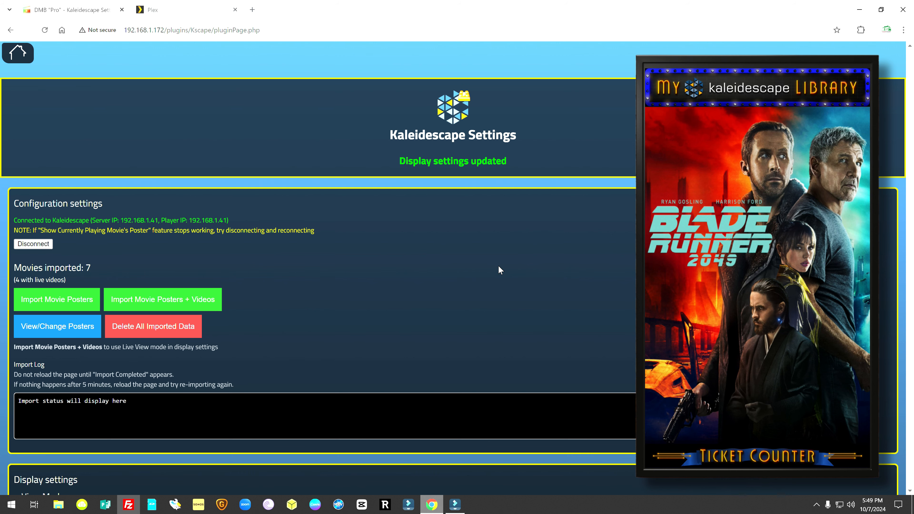
Step: Set the Kaleidescape view mode to Summary View and save the display settings
scroll(499, 266, "down", 6)
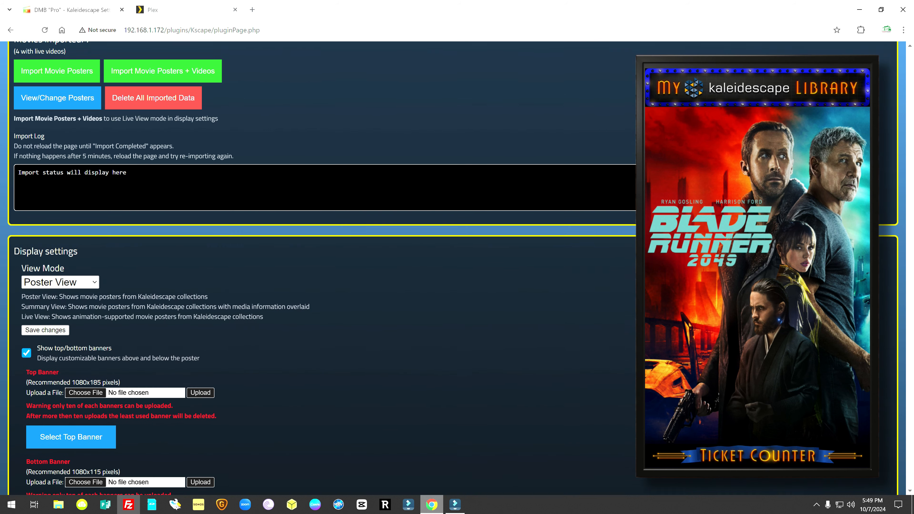
scroll(497, 266, "down", 2)
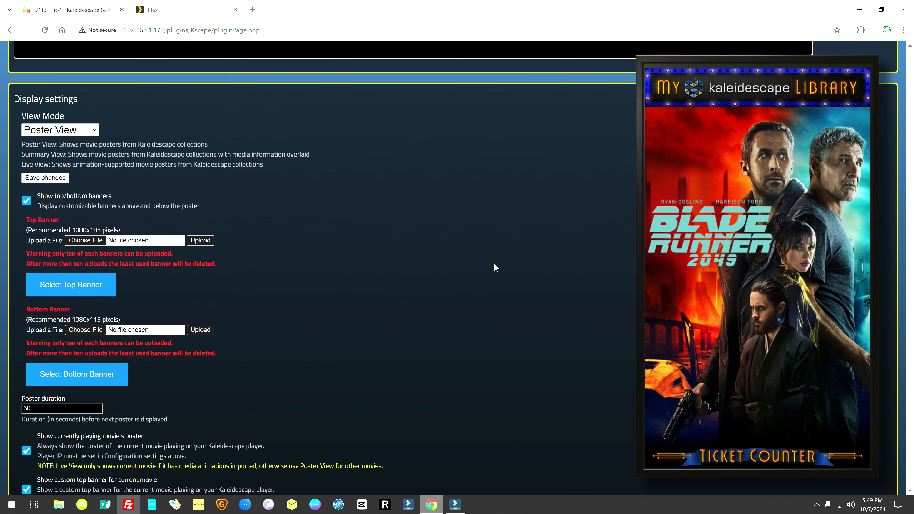
scroll(494, 264, "up", 5)
scroll(495, 256, "down", 1)
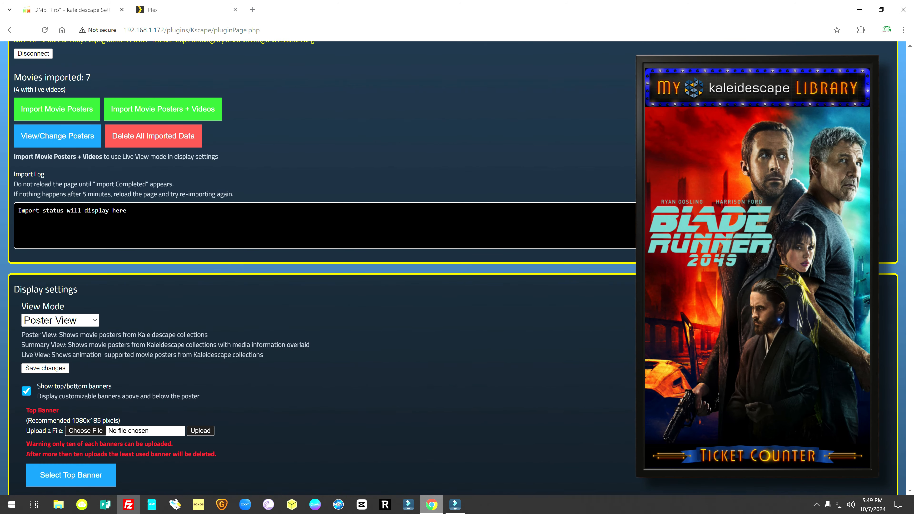
left_click(97, 322)
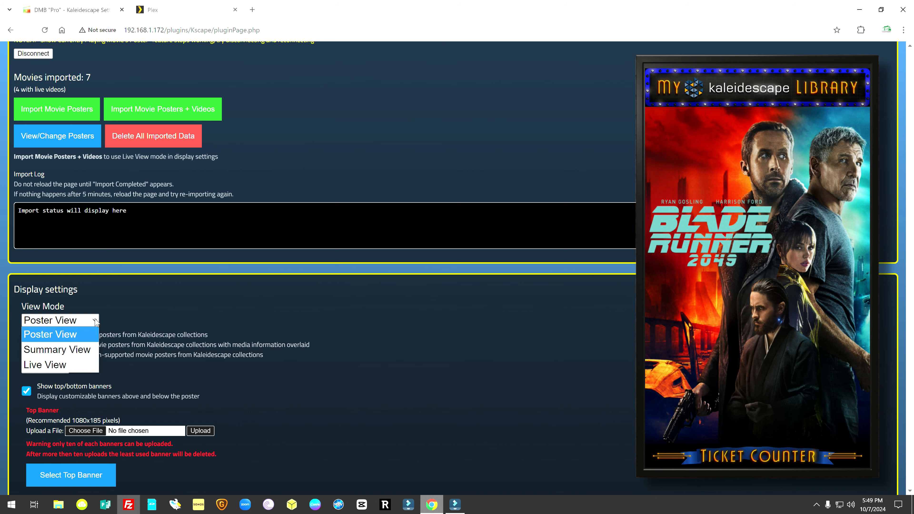
left_click(76, 354)
left_click(46, 371)
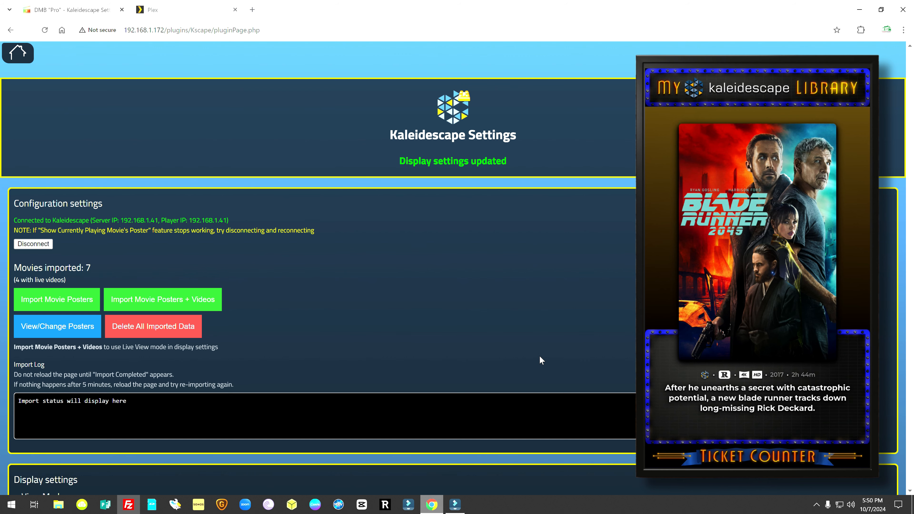
Step: Change the Kaleidescape view mode to Live View and save the display settings
scroll(539, 356, "down", 5)
scroll(536, 355, "down", 3)
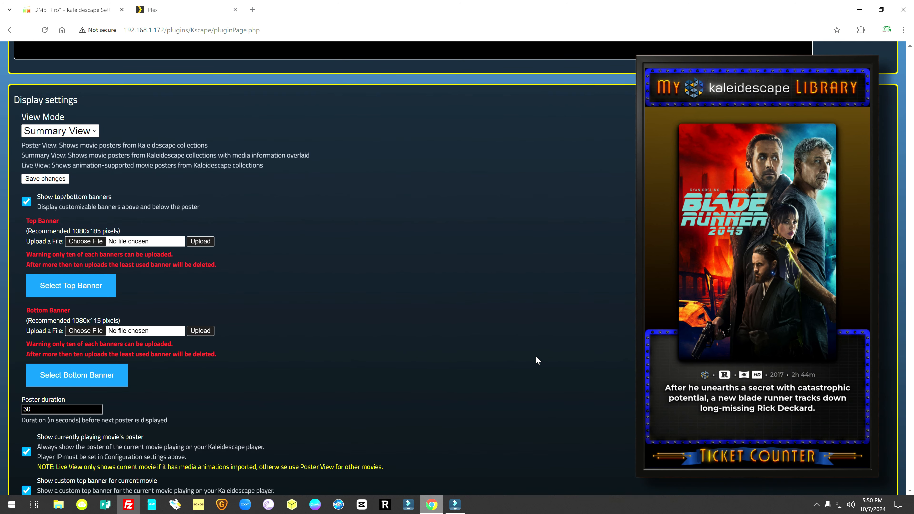
scroll(536, 355, "up", 3)
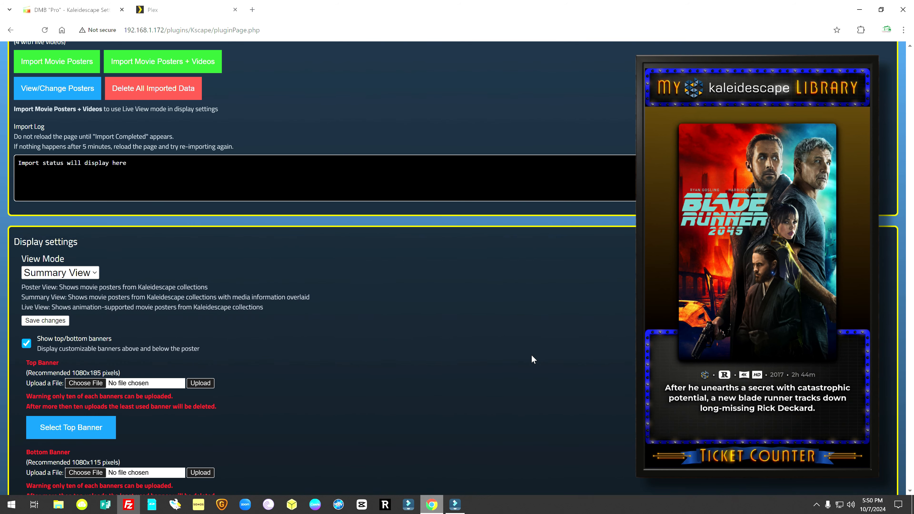
left_click(98, 273)
left_click(60, 318)
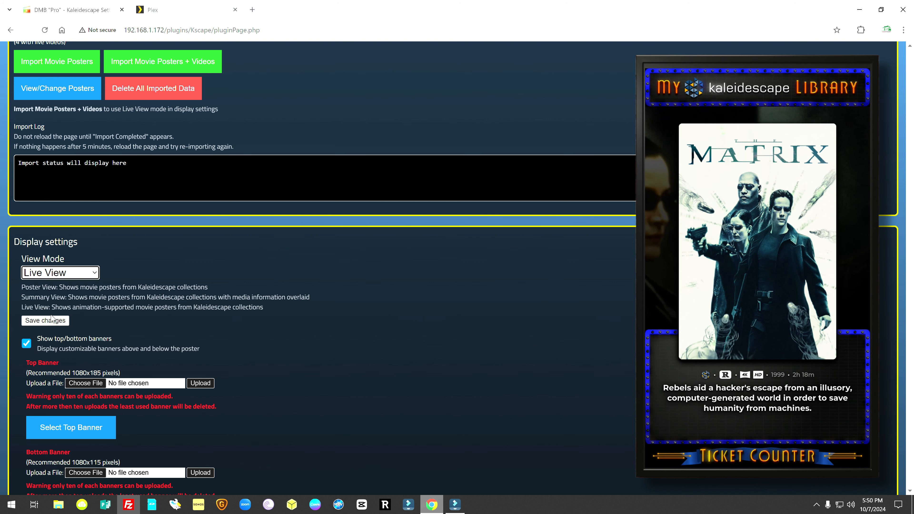
left_click(59, 320)
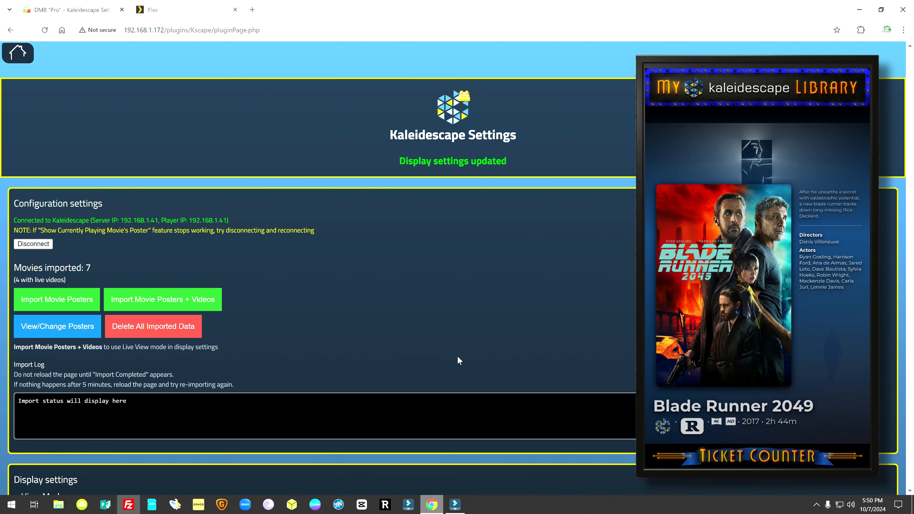
Step: Upload "Blue Twinkling Light T - Now Playing on KScape" from the Marquee Upper > Kaleidescape folder as a current movie top banner
scroll(450, 356, "down", 10)
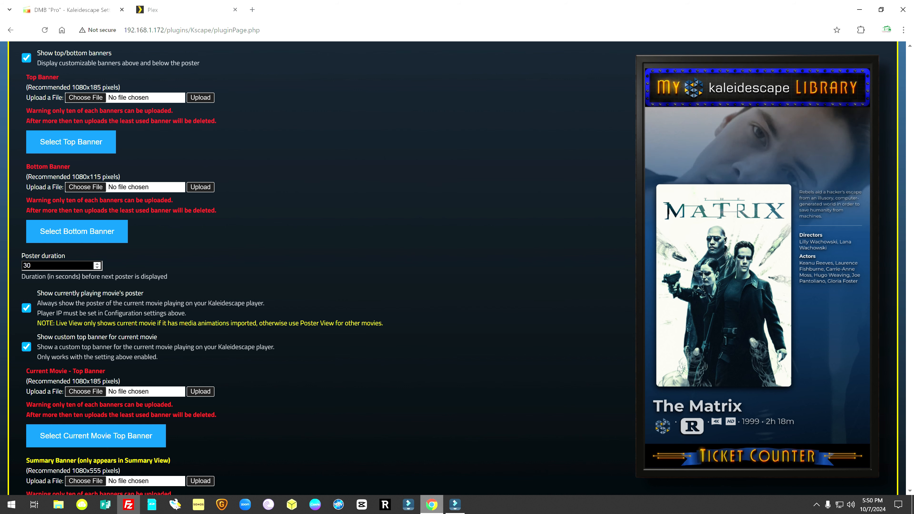
scroll(180, 337, "down", 3)
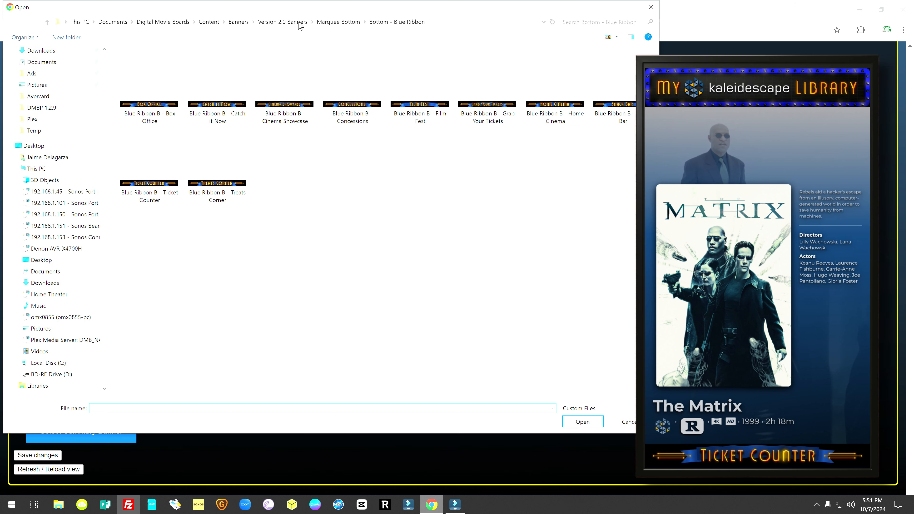
left_click(287, 22)
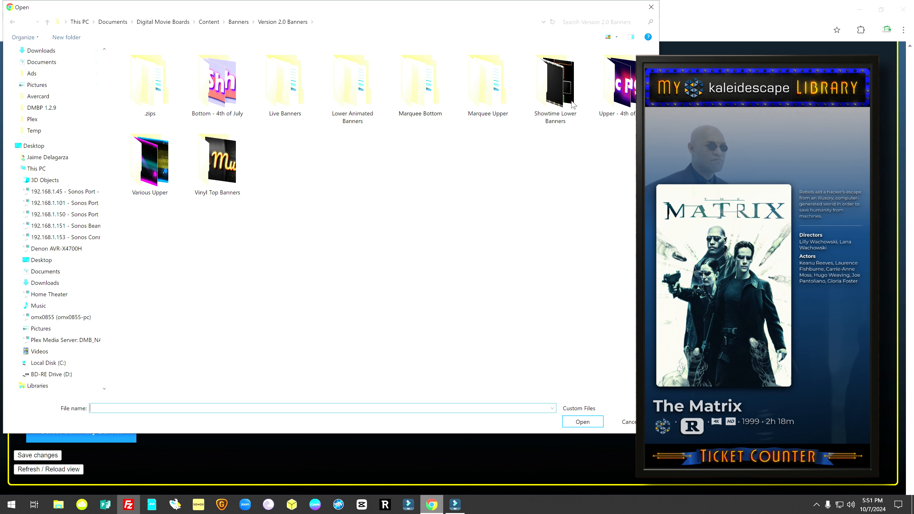
double_click(501, 104)
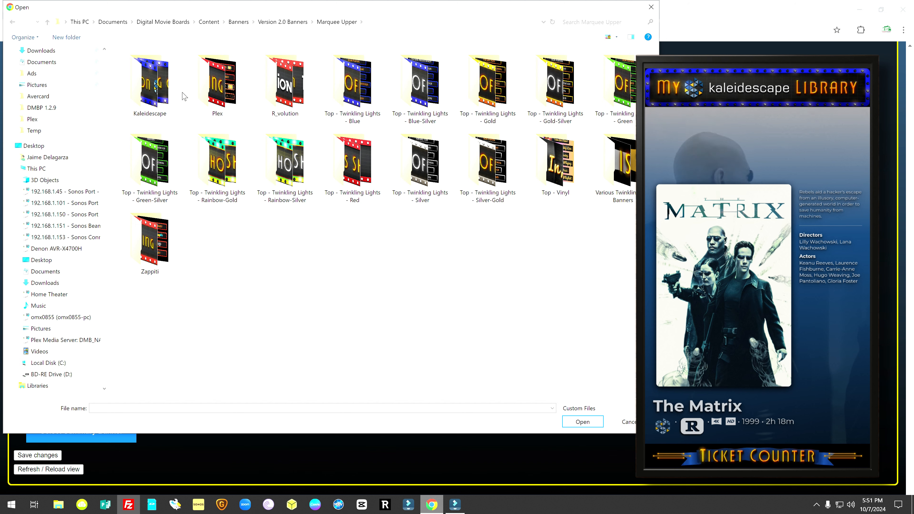
double_click(148, 103)
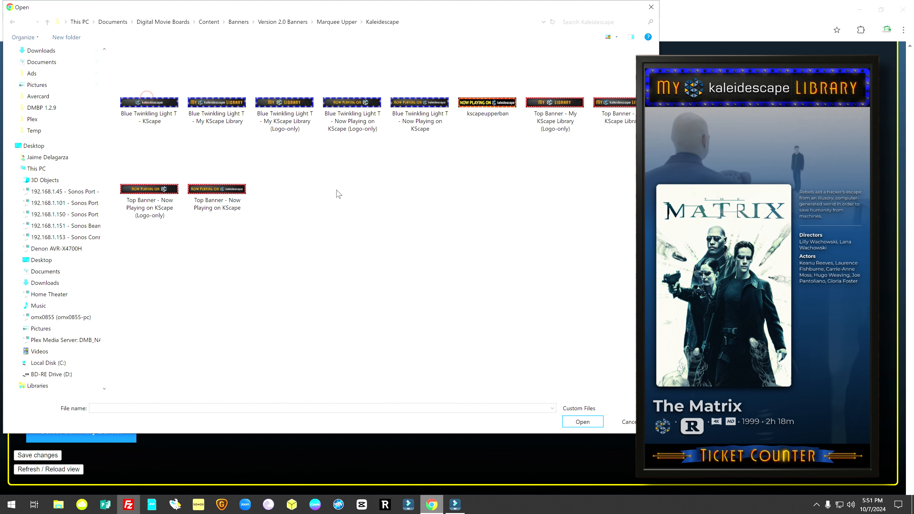
left_click(426, 107)
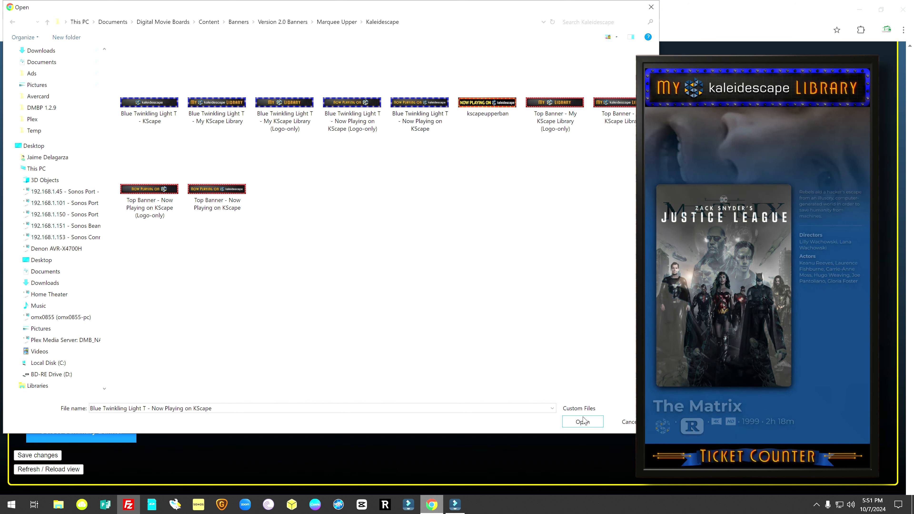
left_click(582, 421)
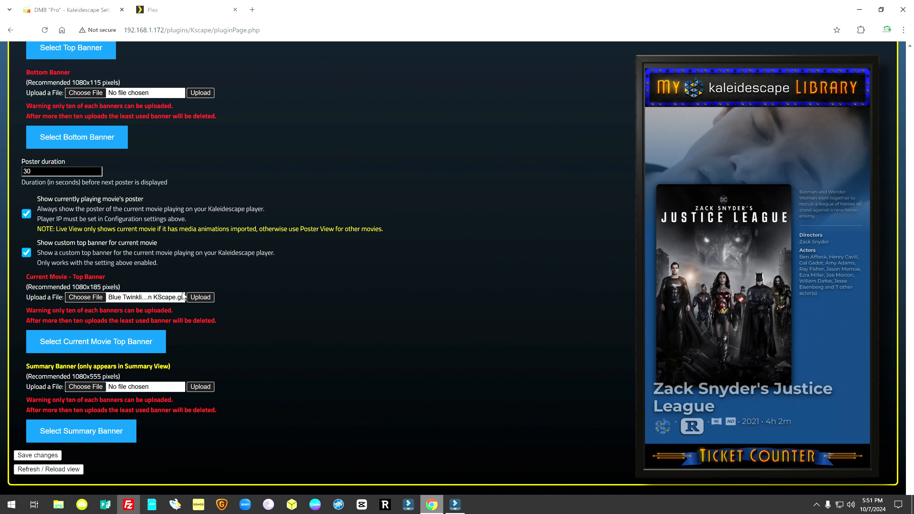
left_click(202, 298)
Step: Examine the banners available for the current movie's top banner and compare them with the regular top banner choices
scroll(203, 301, "down", 12)
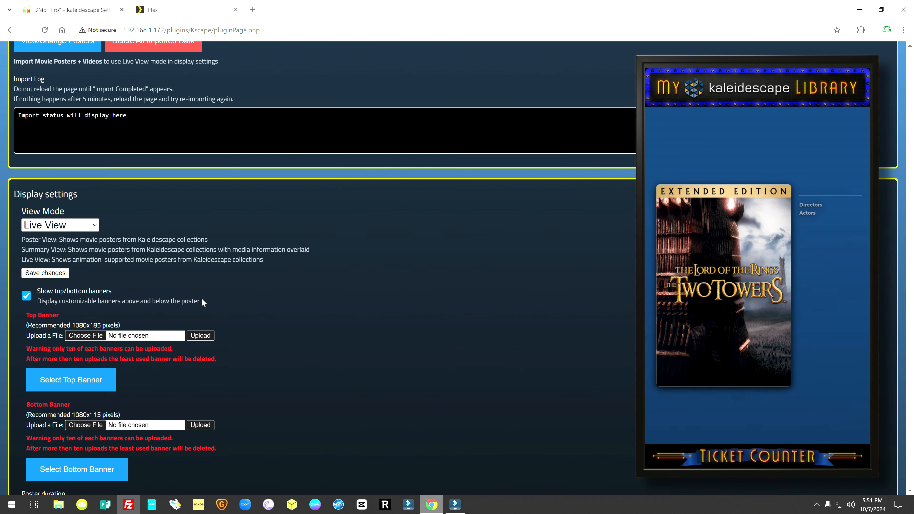
left_click(112, 348)
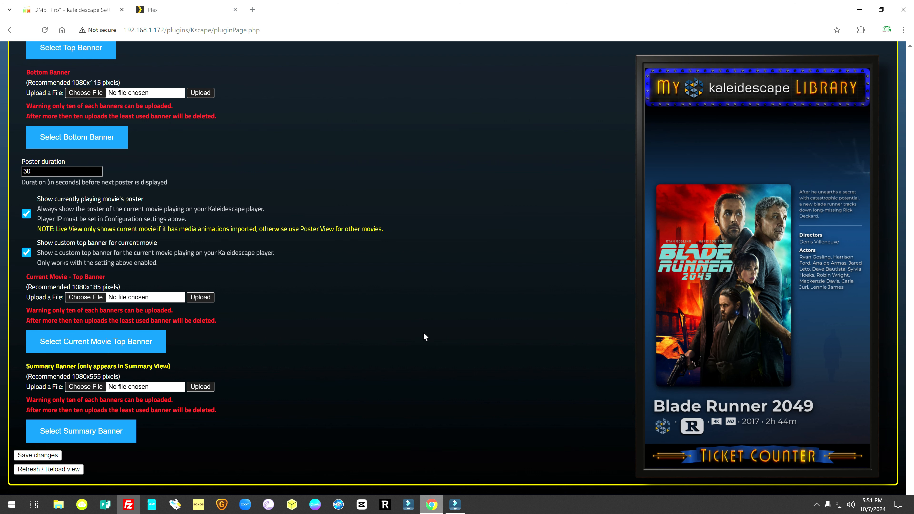
left_click(162, 342)
scroll(160, 341, "up", 8)
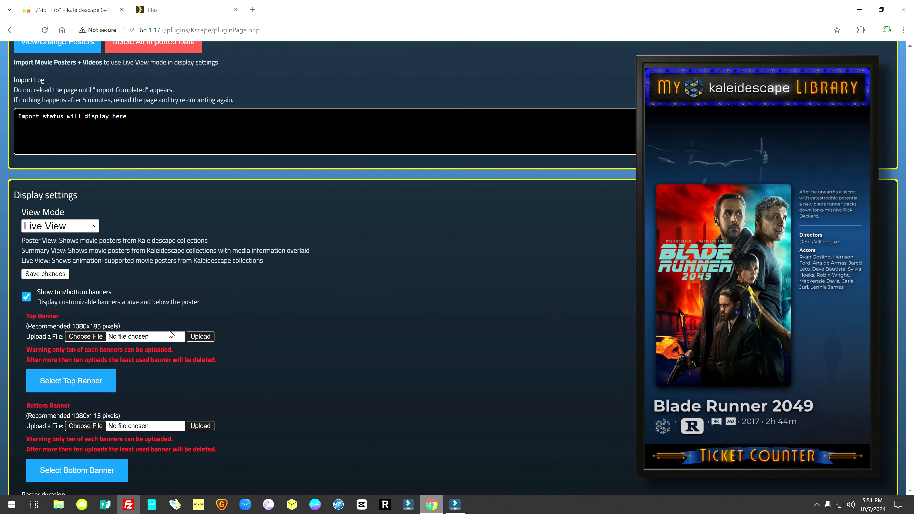
left_click(104, 379)
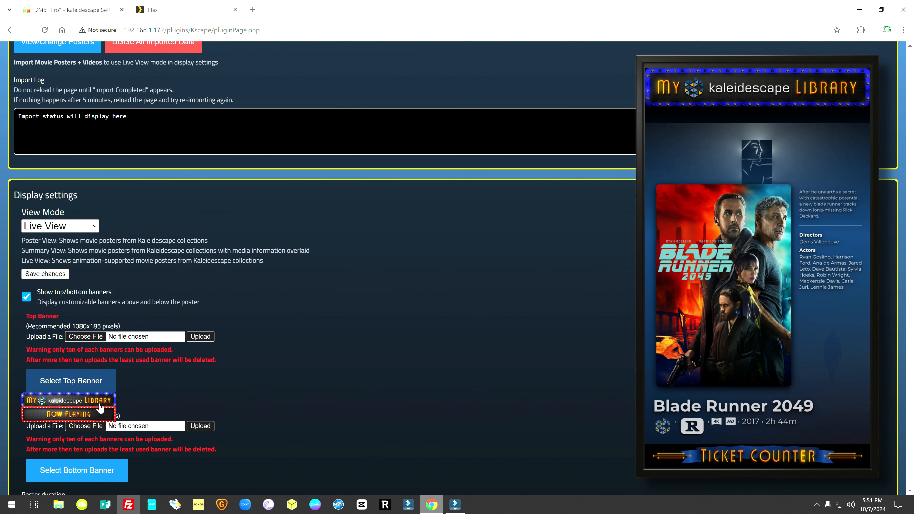
scroll(286, 417, "down", 9)
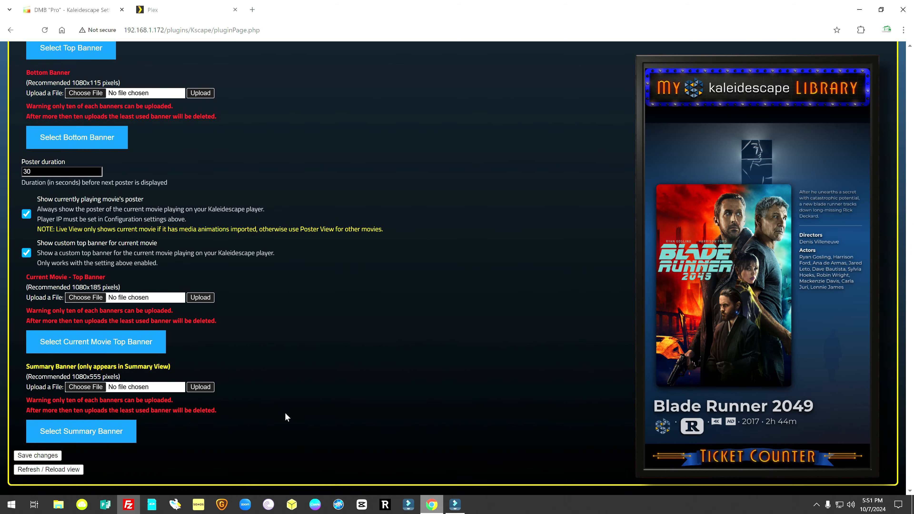
left_click(124, 341)
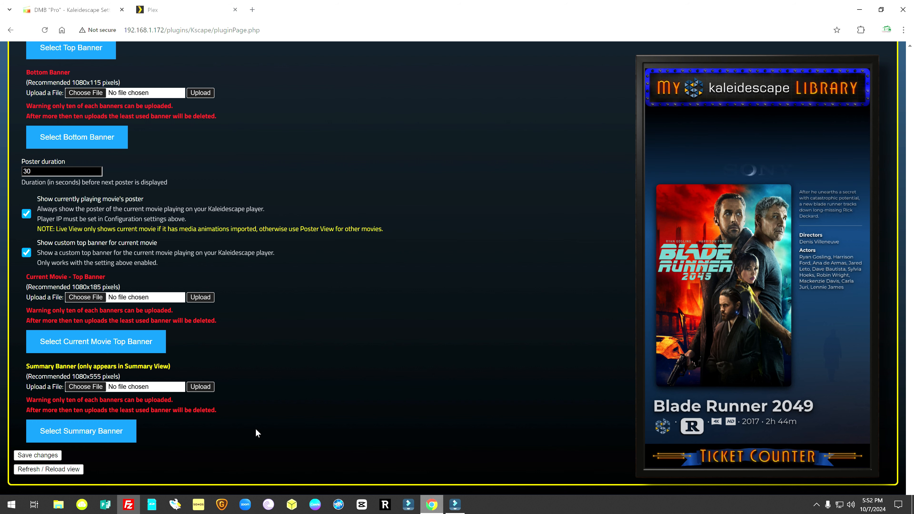
Step: Review the summary banner choices, the save and reload options, and the currently playing movie settings
mouse_move(111, 425)
scroll(112, 425, "down", 1)
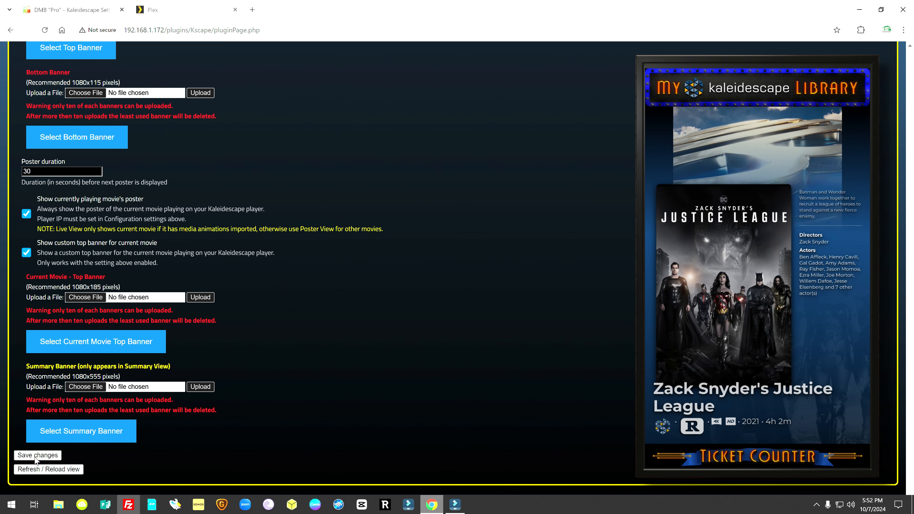
scroll(323, 312, "up", 5)
scroll(323, 312, "up", 1)
scroll(323, 312, "down", 4)
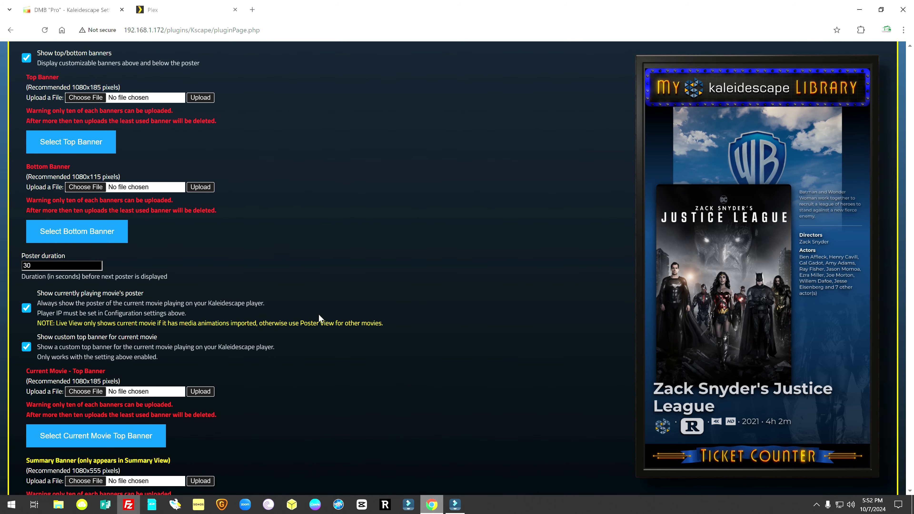
scroll(318, 313, "down", 1)
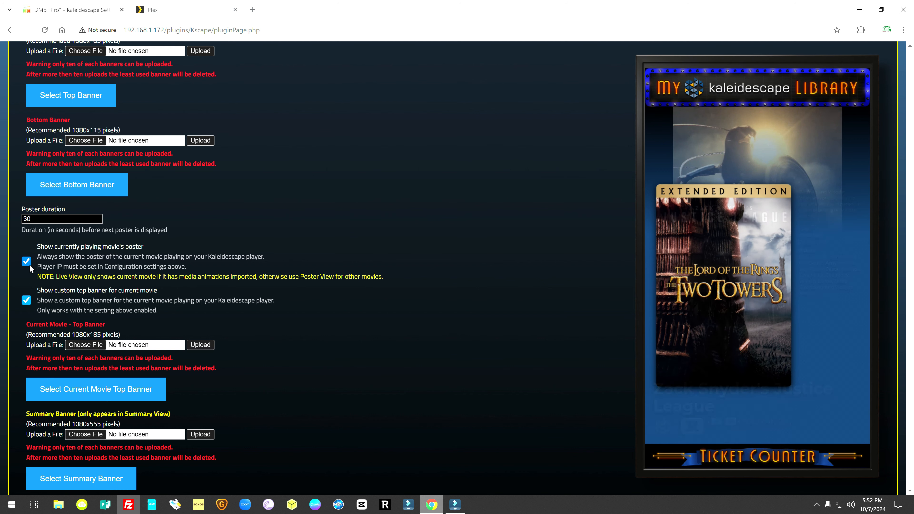
scroll(297, 328, "down", 1)
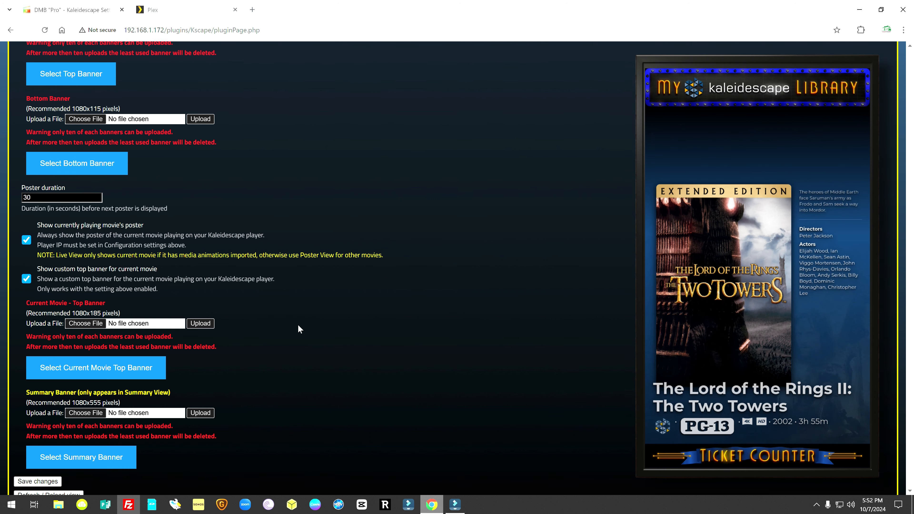
Step: Change the Kaleidescape view mode to Poster View and save the display settings
scroll(428, 344, "up", 10)
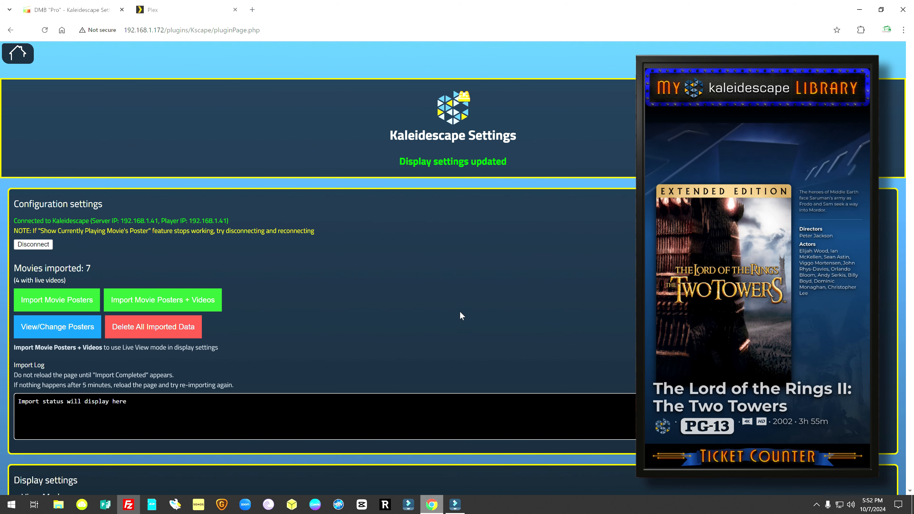
scroll(395, 284, "down", 8)
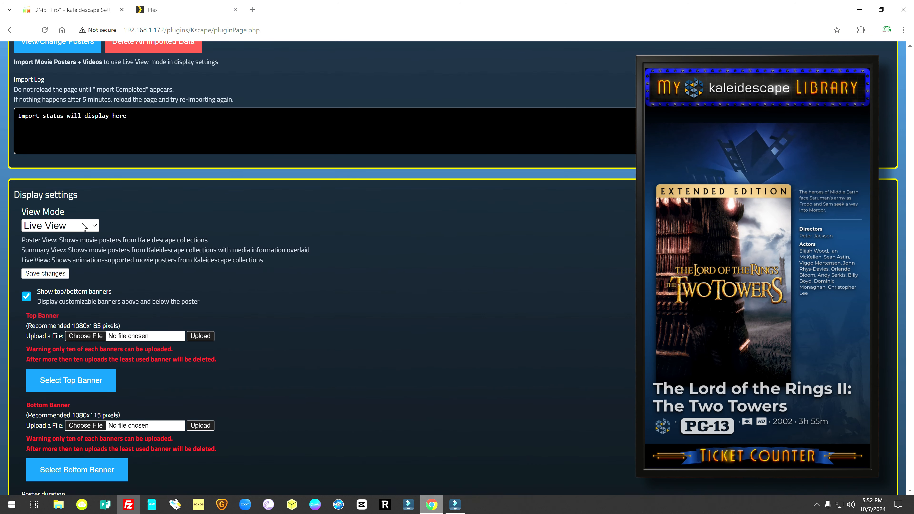
left_click(83, 226)
left_click(54, 239)
left_click(55, 275)
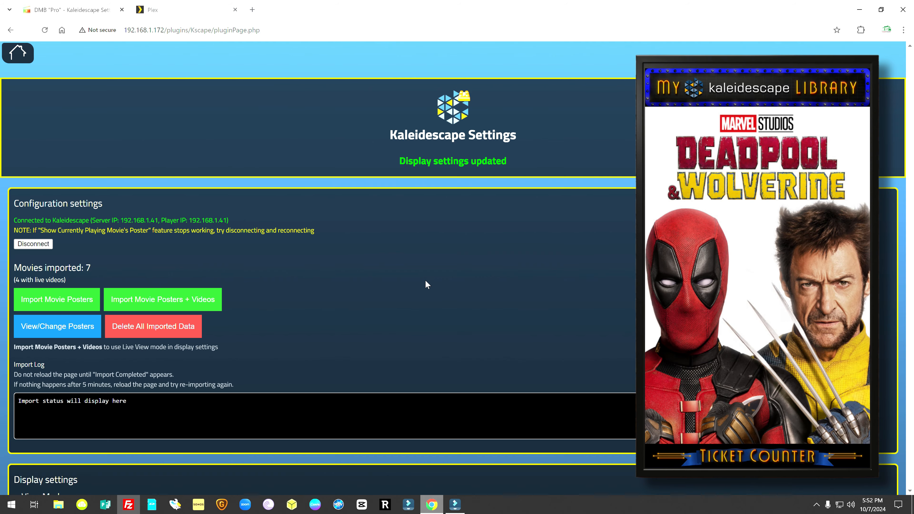
Step: Return to the dashboard, open the playback settings and change the display view to R_volution
left_click(18, 57)
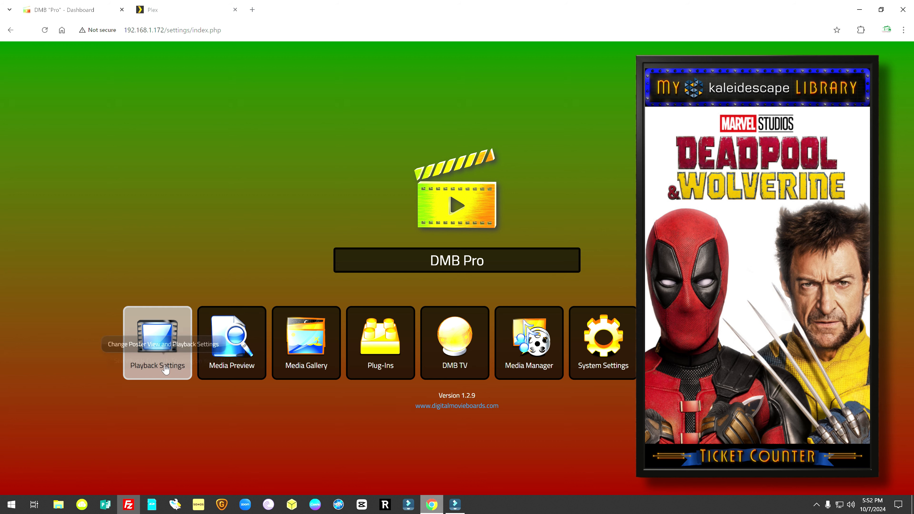
left_click(159, 345)
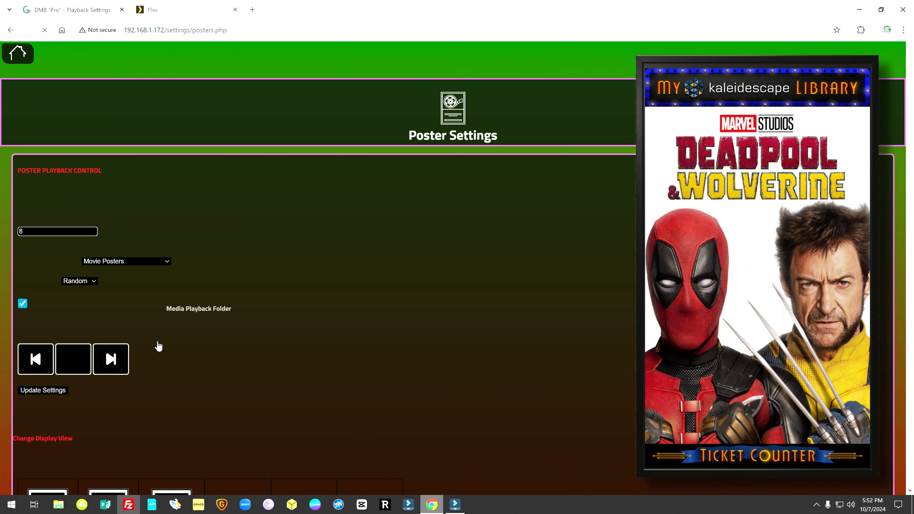
scroll(175, 309, "down", 5)
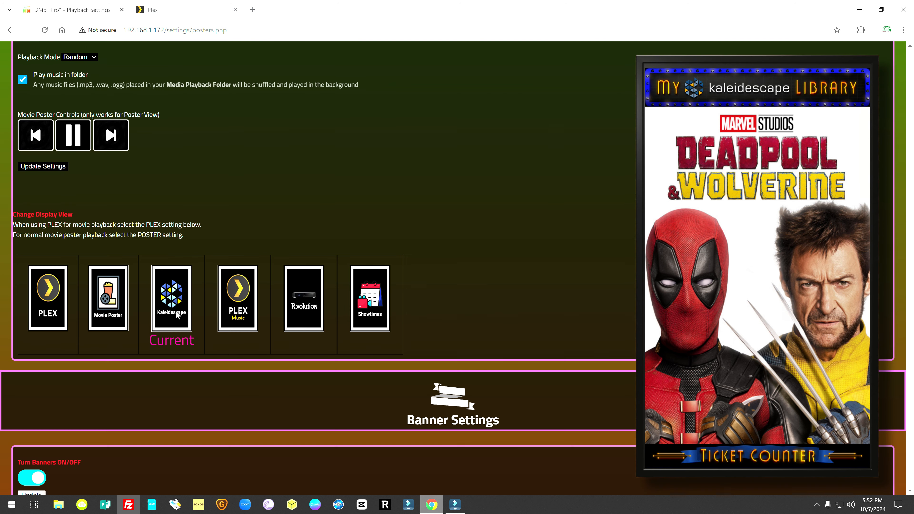
left_click(307, 304)
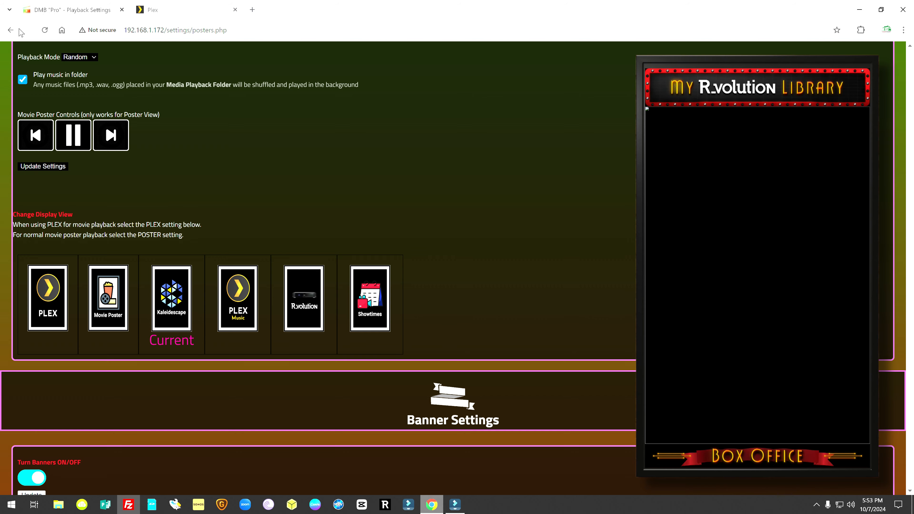
Step: Go back to the dashboard and open the R_video plug-in's settings page
scroll(121, 136, "up", 5)
left_click(17, 54)
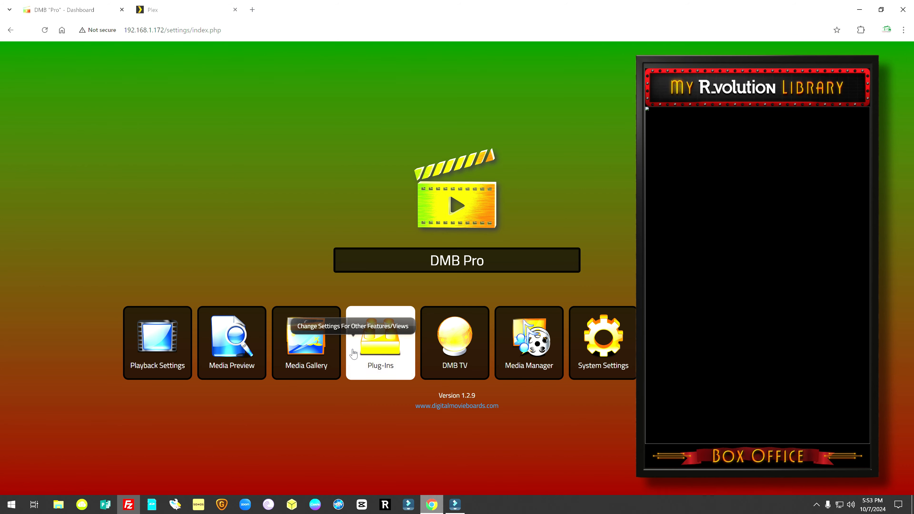
left_click(387, 349)
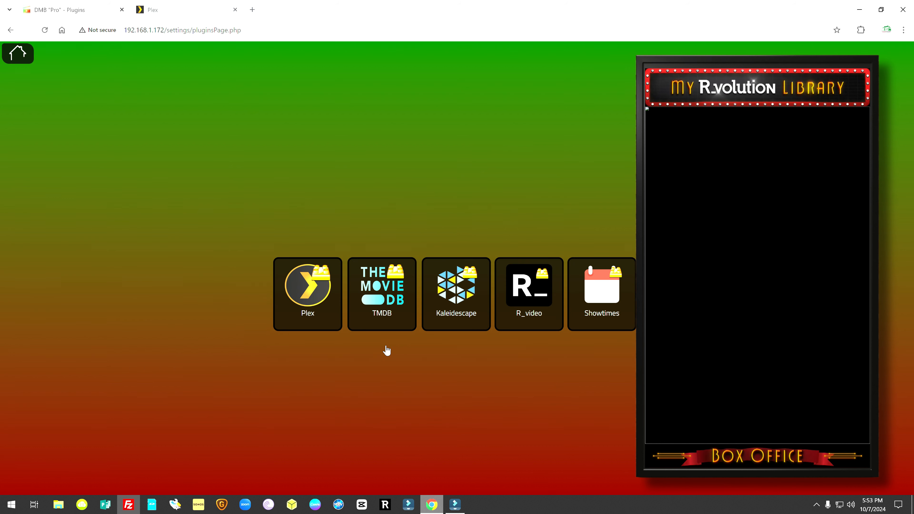
left_click(528, 305)
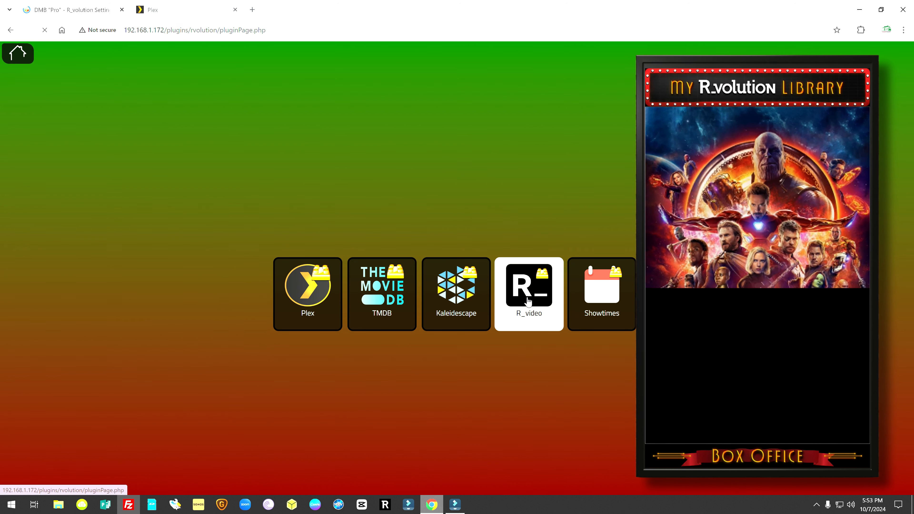
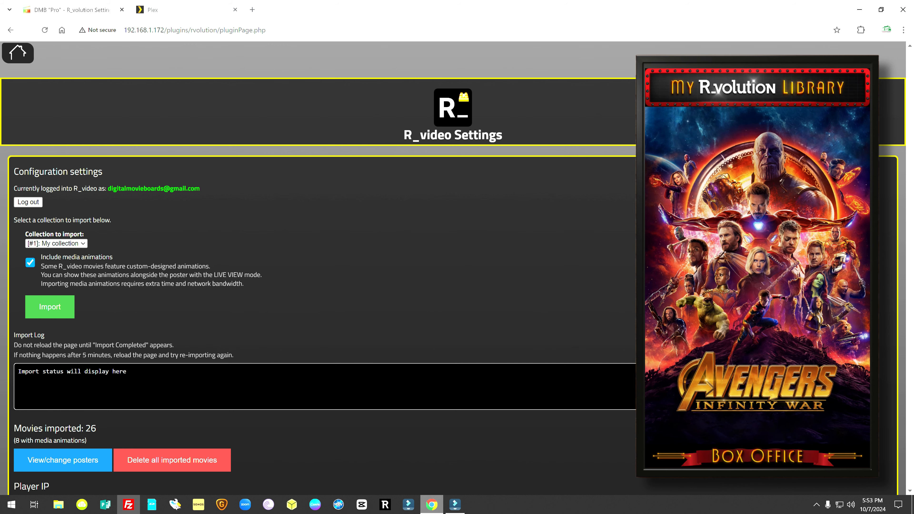
Step: Examine the R_video settings page and check which collections are available to import
scroll(173, 212, "down", 20)
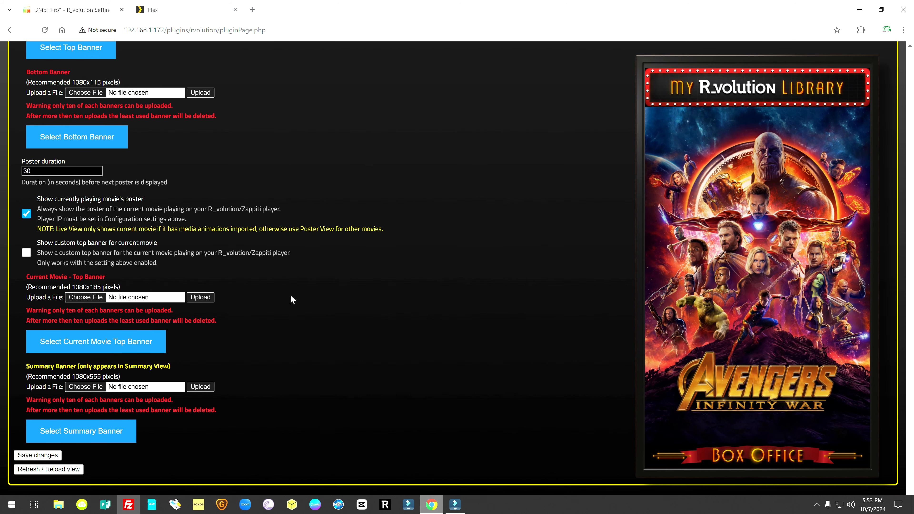
scroll(292, 296, "up", 8)
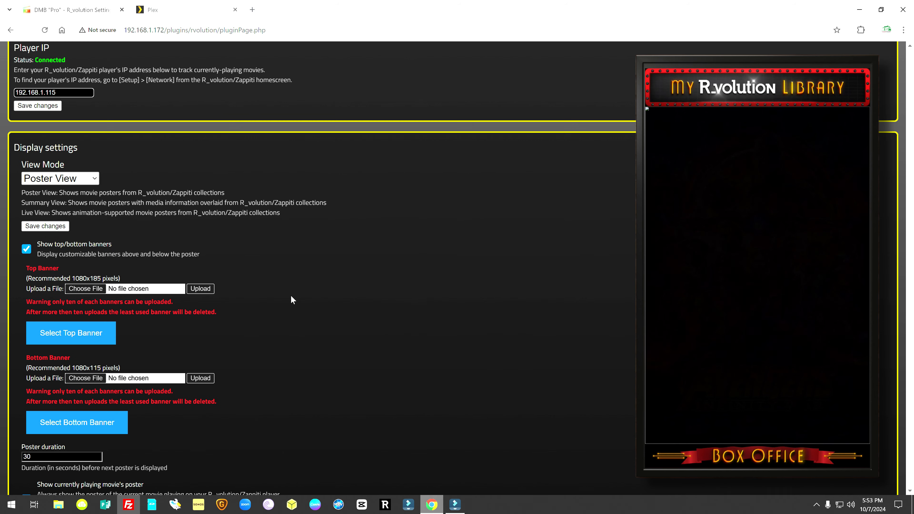
scroll(291, 296, "up", 5)
scroll(292, 296, "up", 7)
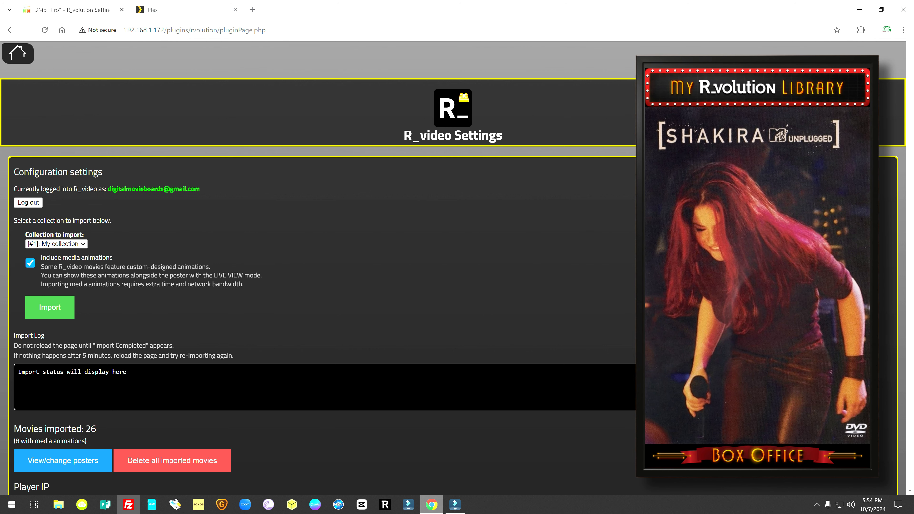
scroll(165, 201, "down", 1)
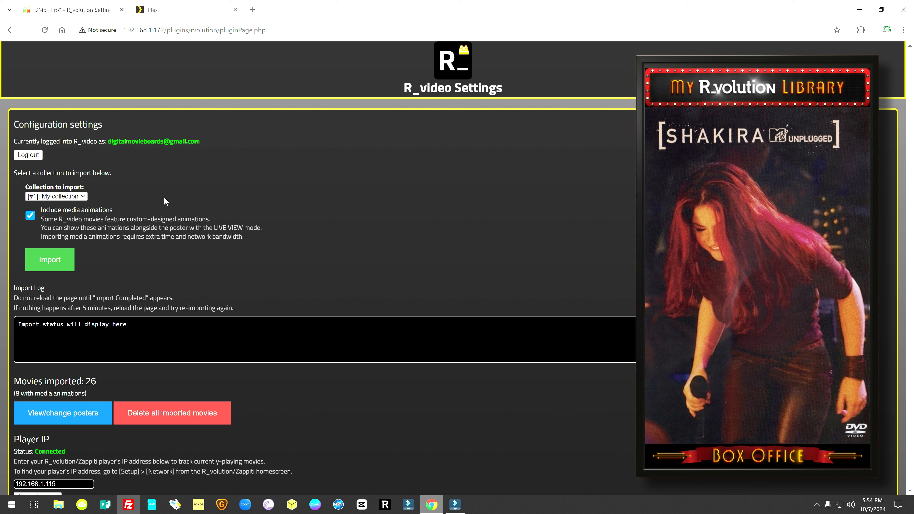
left_click(83, 197)
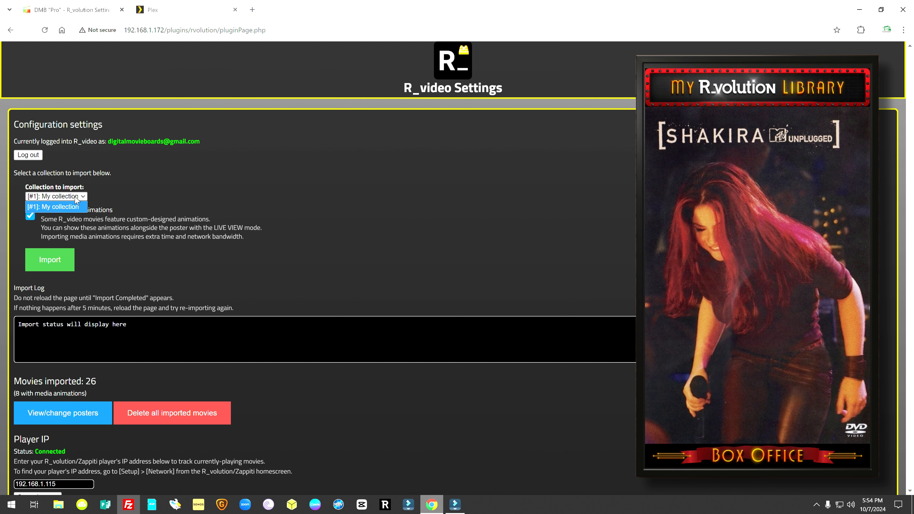
left_click(172, 193)
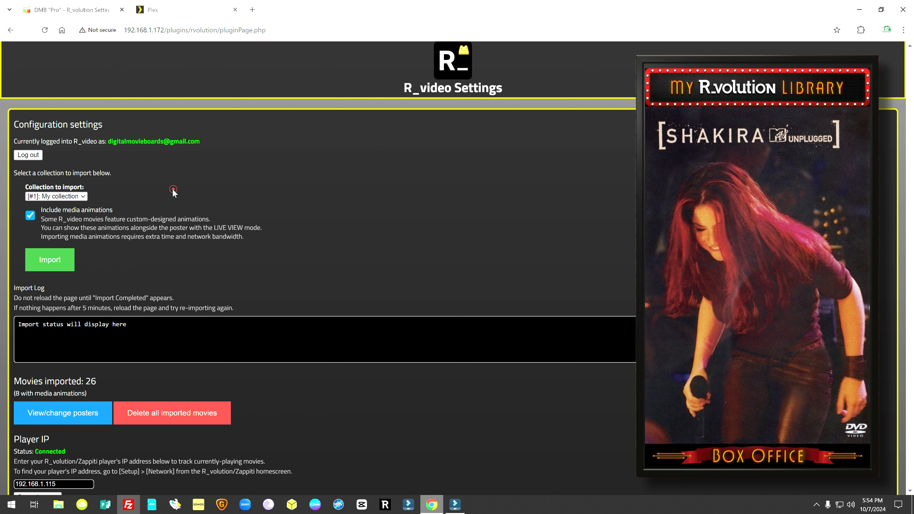
left_click(82, 197)
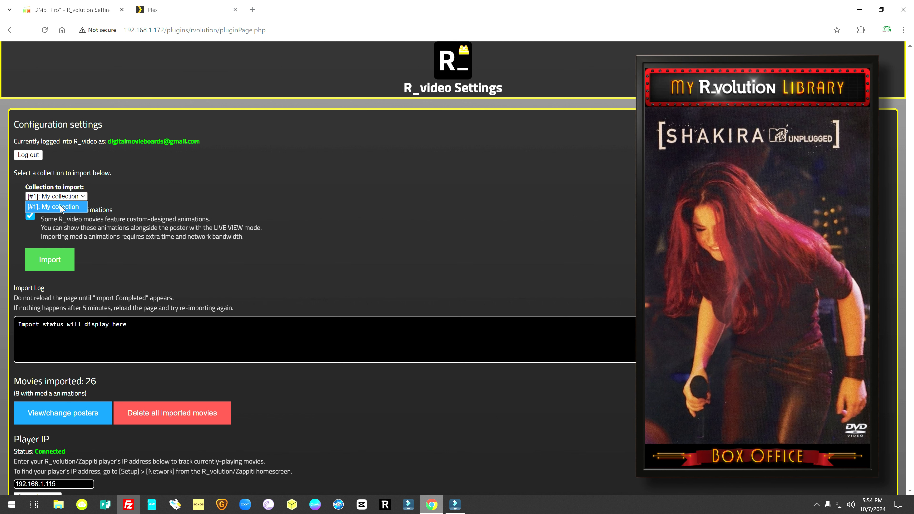
left_click(152, 200)
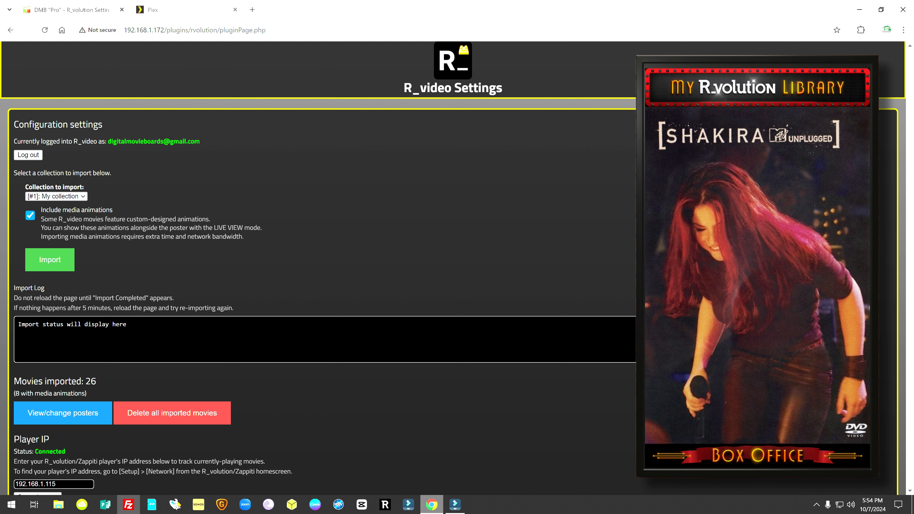
Step: Review the R_video import options, imported movie controls, player IP field, view modes and top banner choices
scroll(100, 255, "down", 1)
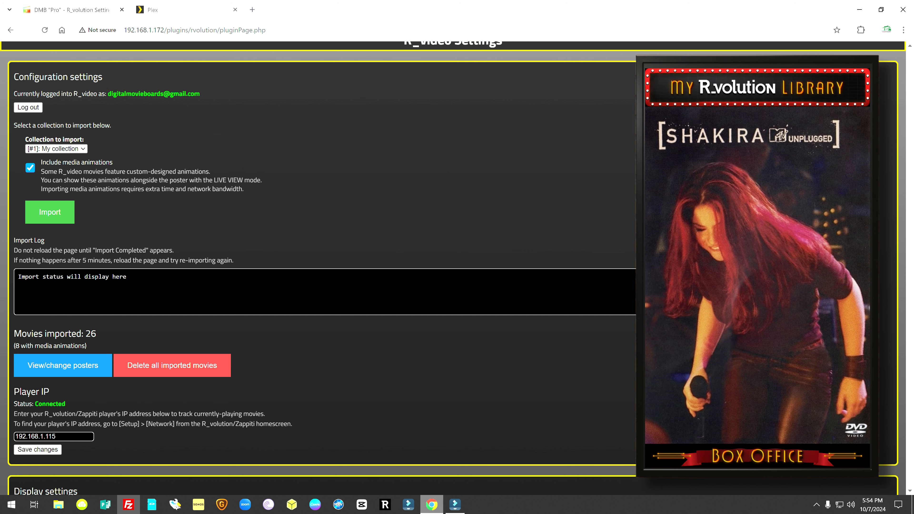
scroll(318, 268, "down", 1)
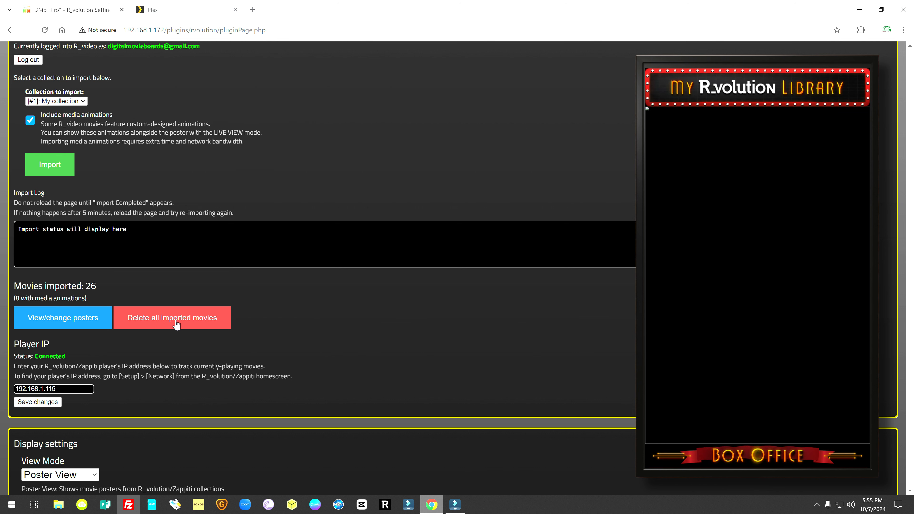
scroll(176, 324, "down", 2)
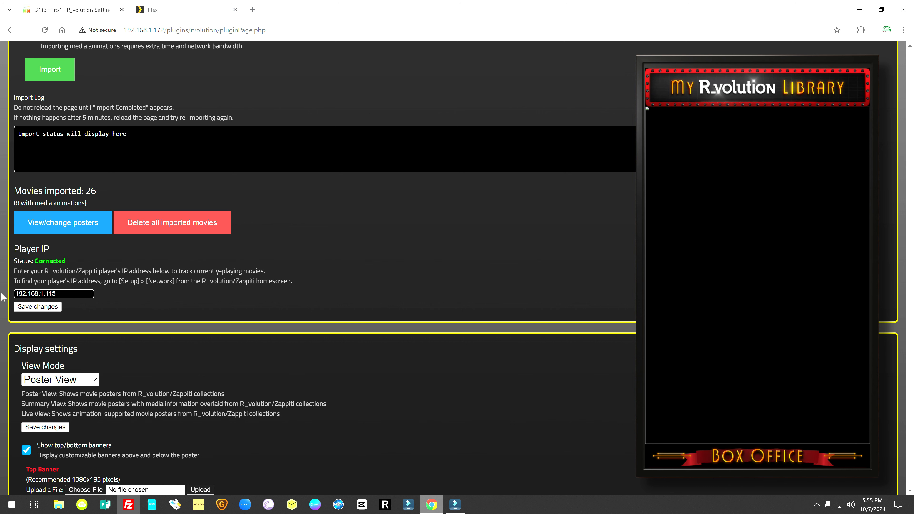
scroll(102, 298, "up", 5)
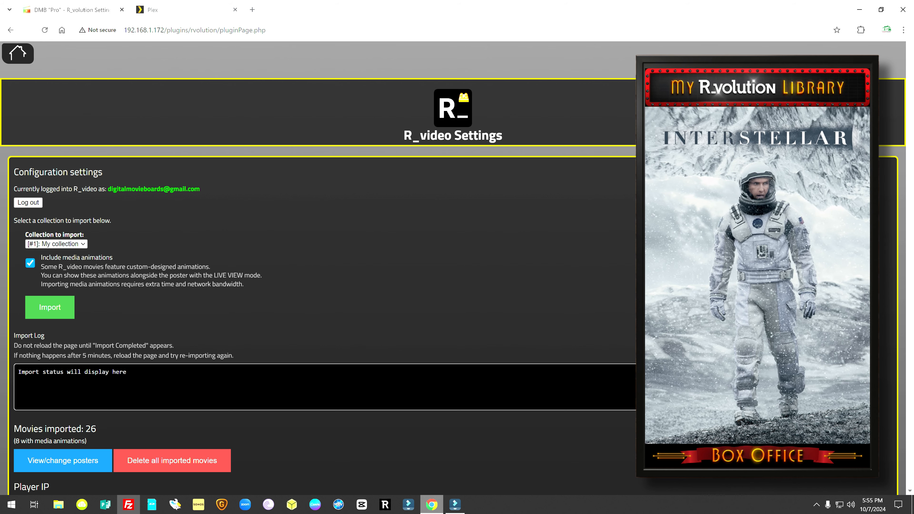
scroll(220, 313, "down", 8)
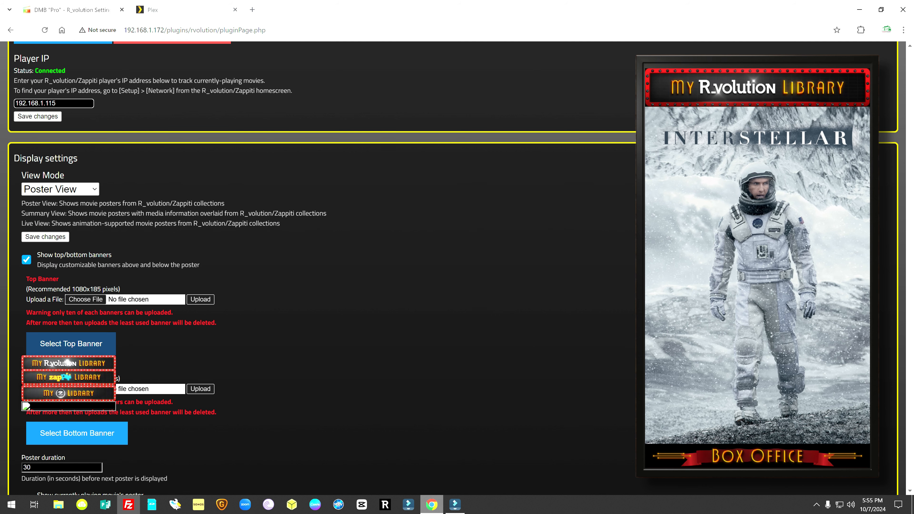
scroll(292, 348, "up", 4)
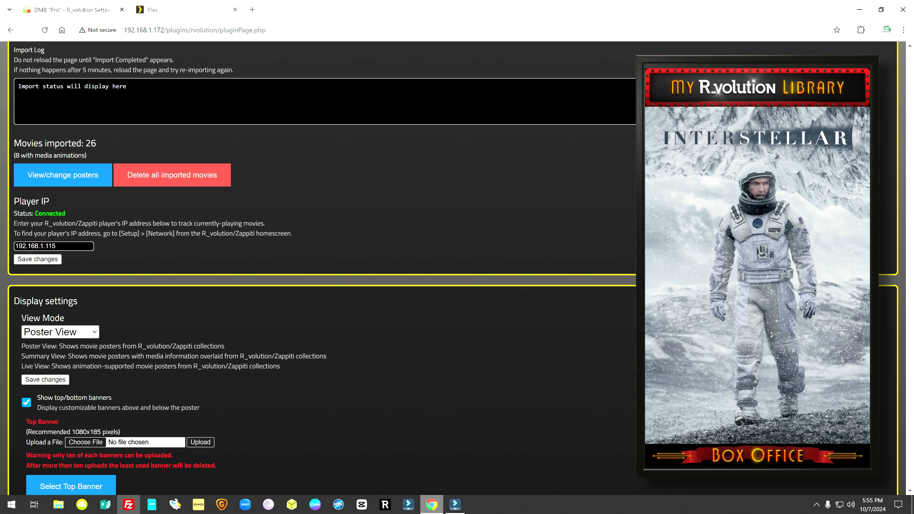
scroll(292, 290, "down", 4)
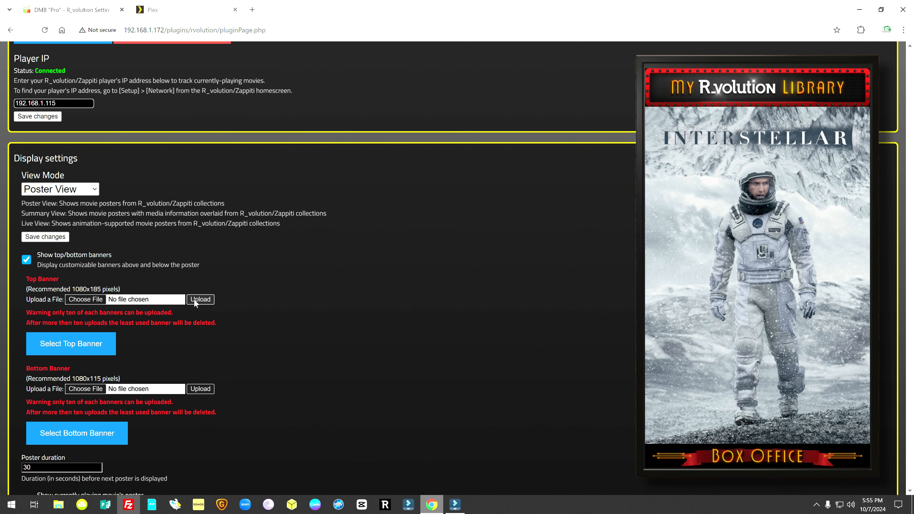
Step: Enable the custom top banner for the current movie in the R_video display settings
scroll(195, 299, "down", 1)
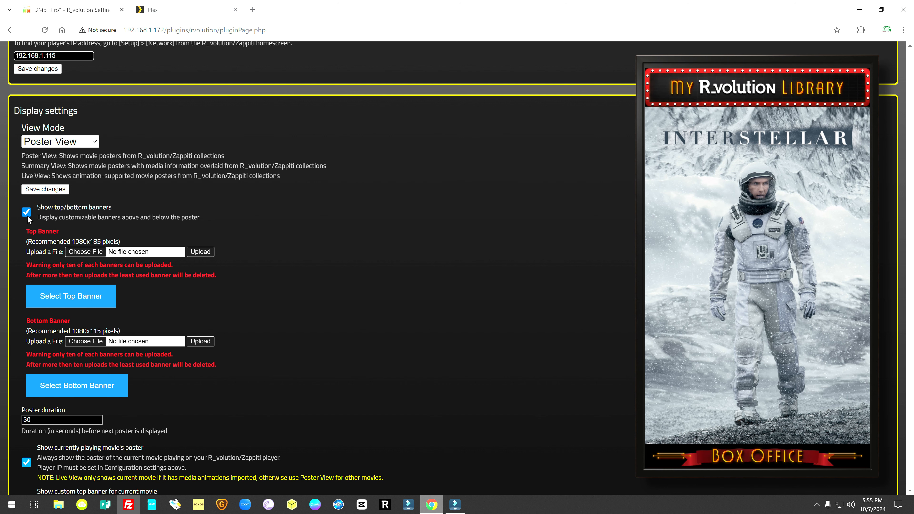
scroll(303, 273, "down", 3)
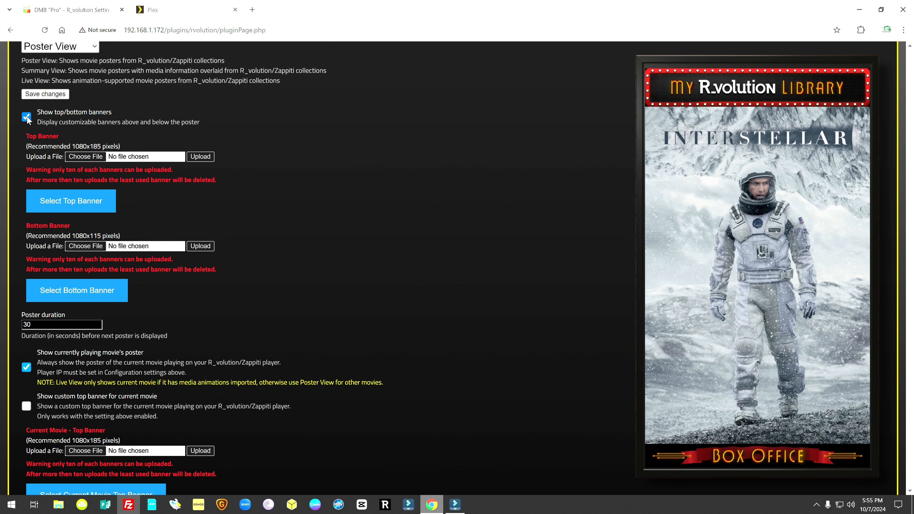
scroll(307, 248, "down", 1)
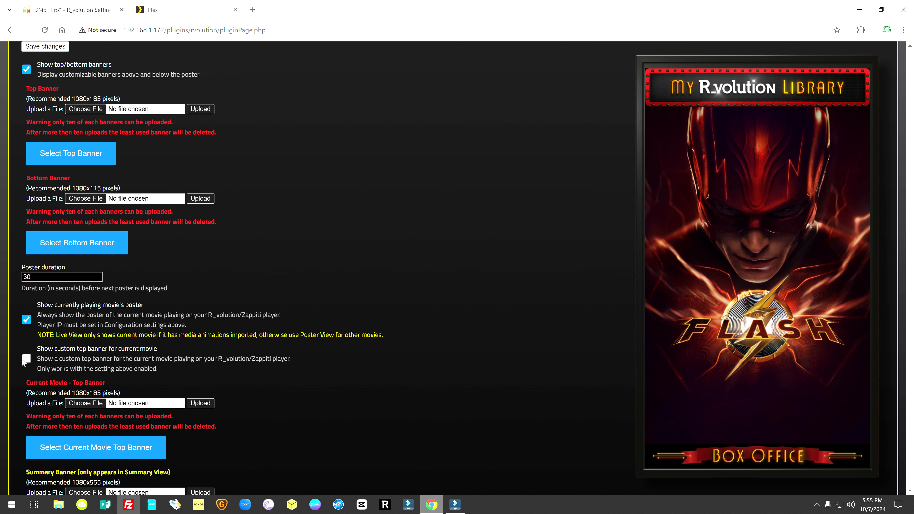
left_click(26, 359)
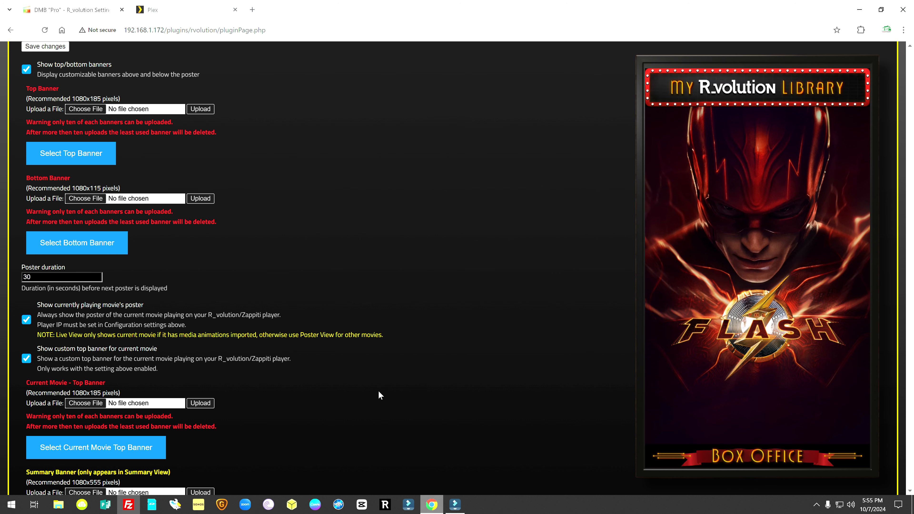
scroll(377, 392, "down", 3)
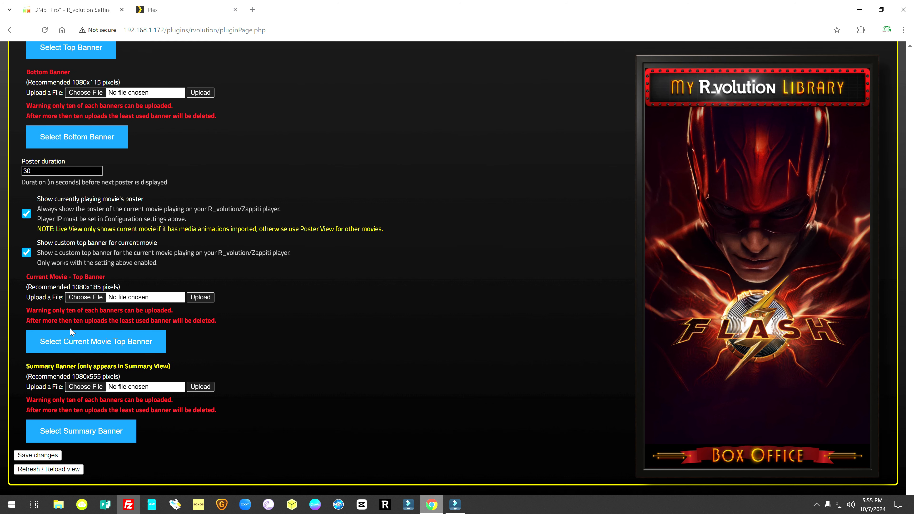
Step: Set the R_video poster duration to 8 seconds and save the display settings
scroll(70, 328, "up", 4)
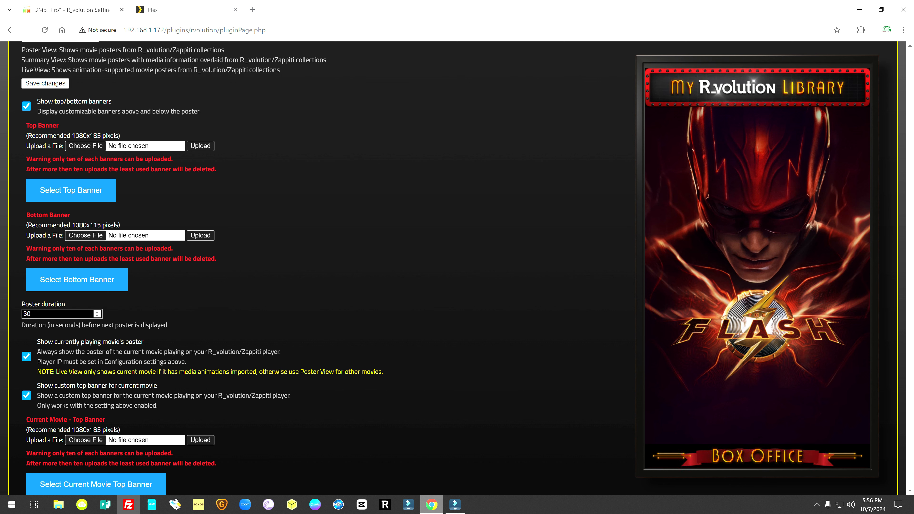
left_click_drag(44, 314, 1, 310)
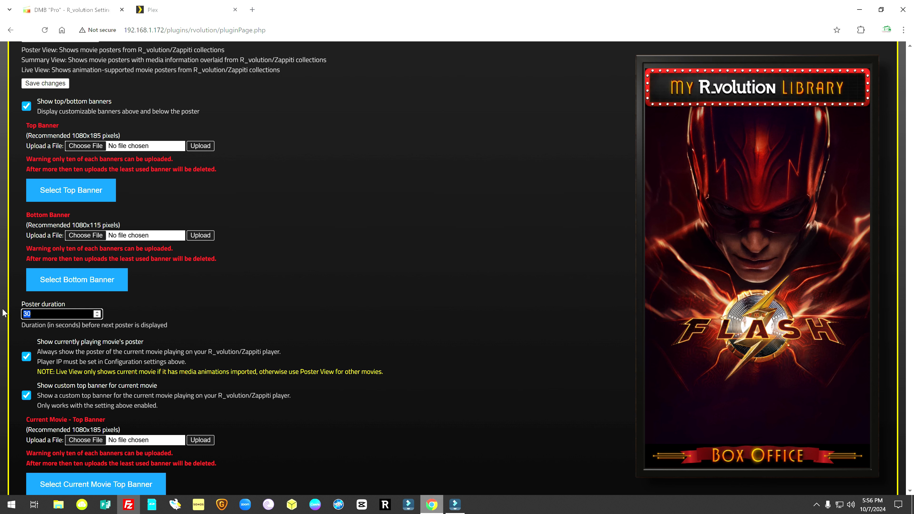
type("8")
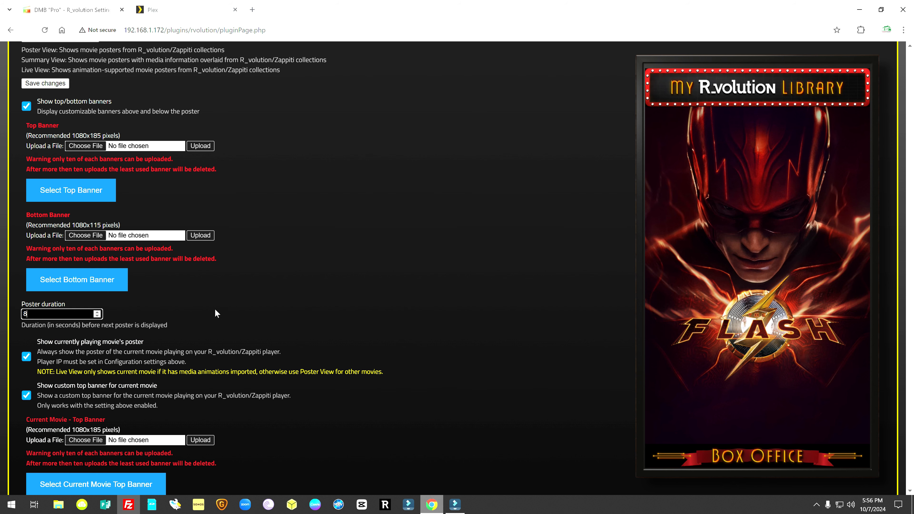
scroll(216, 312, "down", 4)
left_click(36, 457)
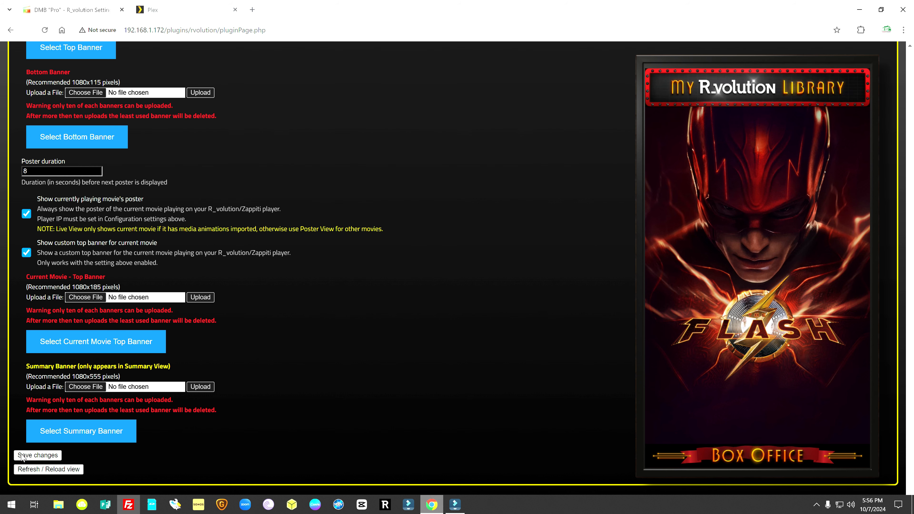
Step: Set the R_video view mode to Poster View and save the display settings
scroll(425, 310, "down", 10)
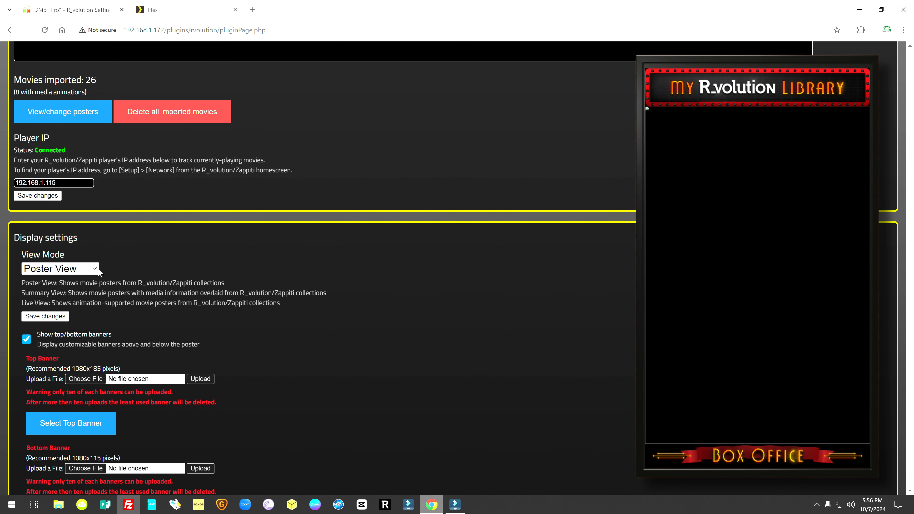
left_click(94, 268)
left_click(44, 287)
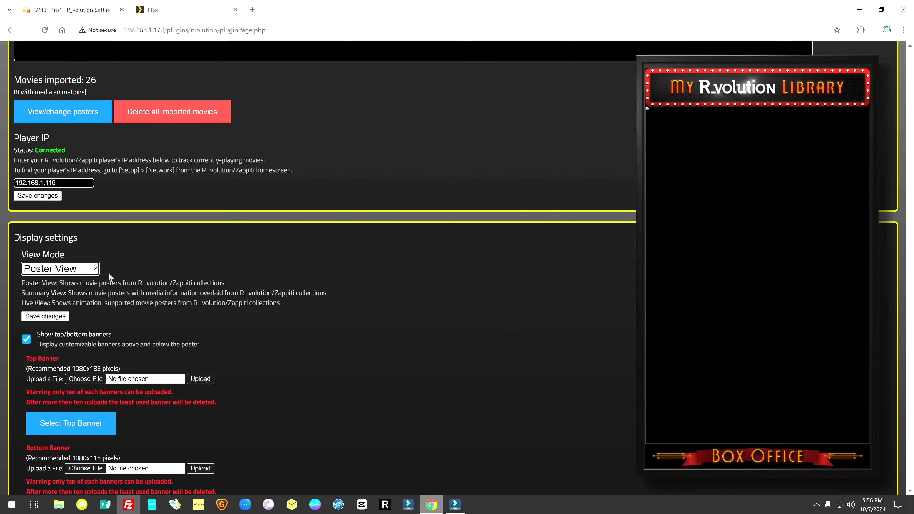
left_click(62, 318)
scroll(366, 353, "down", 4)
scroll(378, 356, "down", 3)
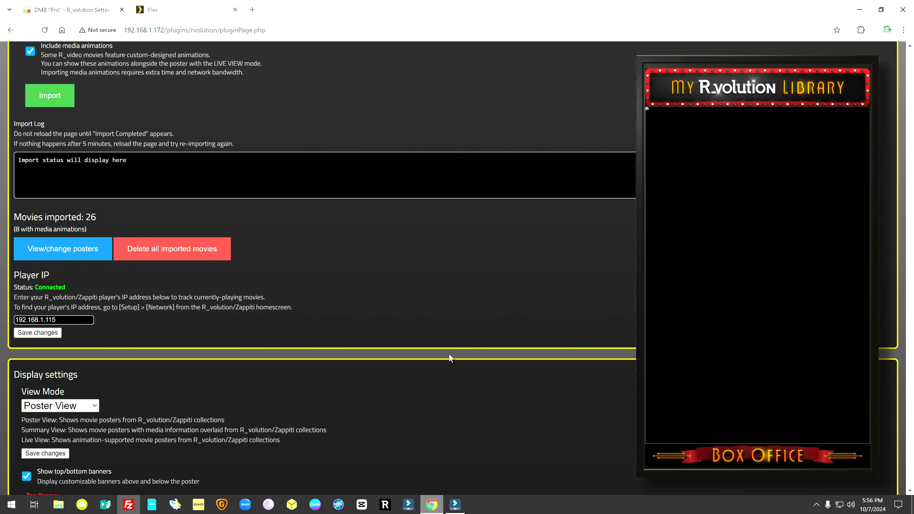
scroll(449, 353, "up", 3)
scroll(450, 355, "down", 4)
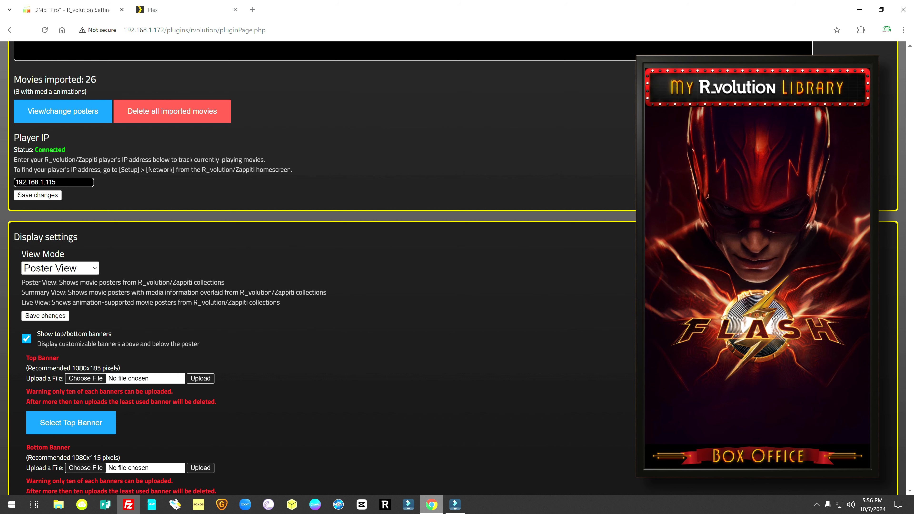
Step: Change the top banner above the R_video posters to the "My Zappiti Library" design
scroll(119, 342, "down", 3)
left_click(94, 328)
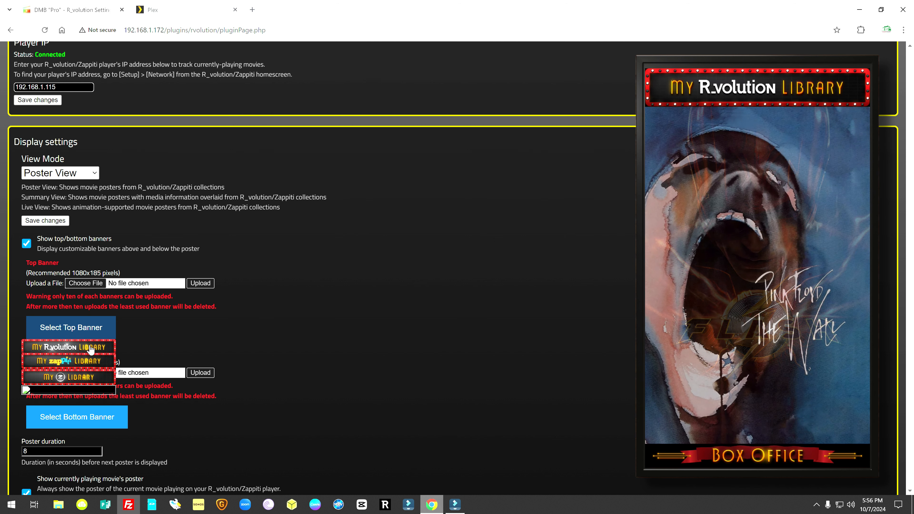
left_click(83, 365)
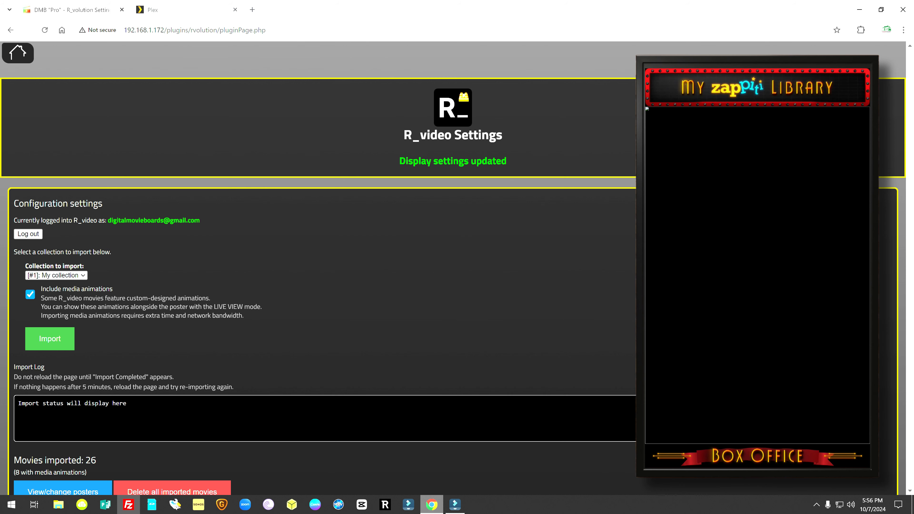
Step: Check which bottom banner designs are available in the R_video display settings
scroll(324, 269, "down", 1)
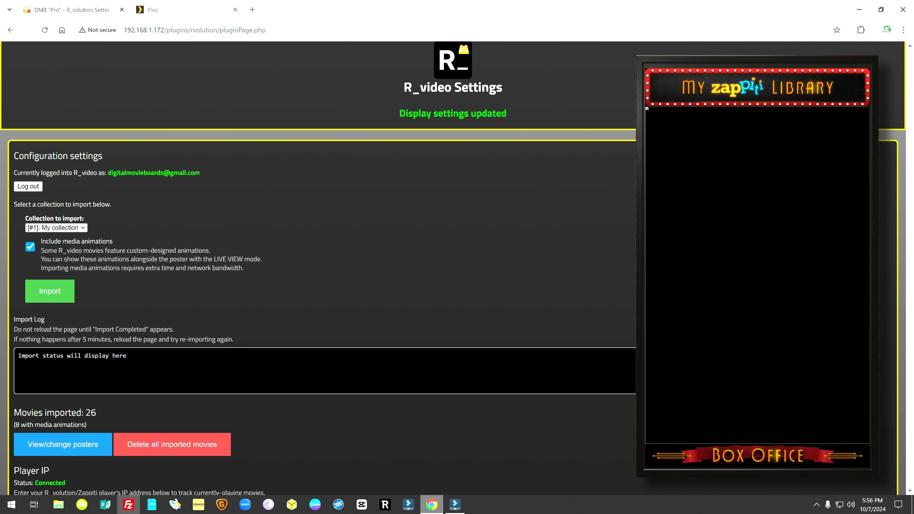
scroll(155, 374, "down", 12)
left_click(95, 323)
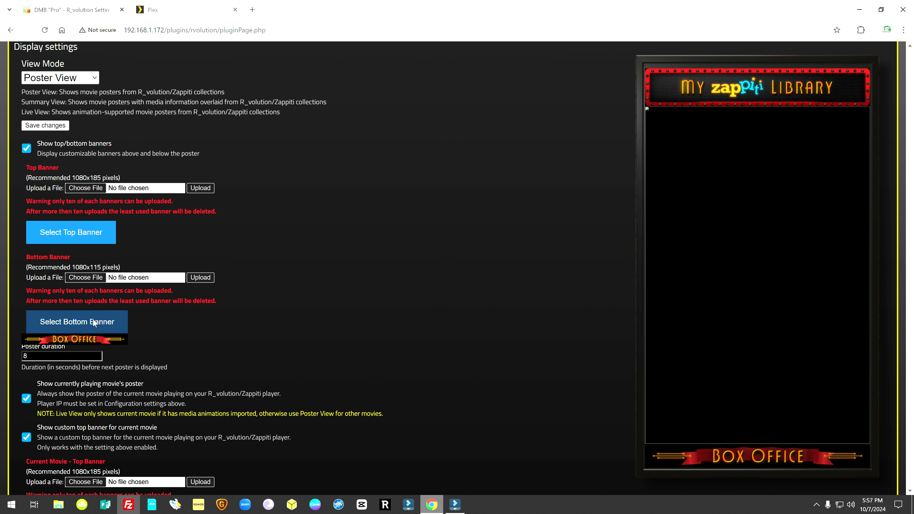
mouse_move(86, 327)
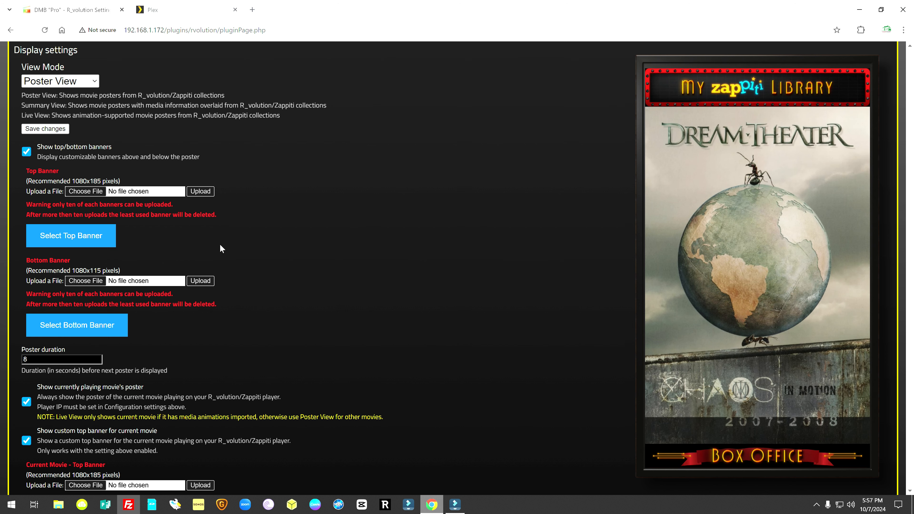
Step: Switch the R_video view mode to Summary View and apply it to the display
scroll(220, 247, "up", 3)
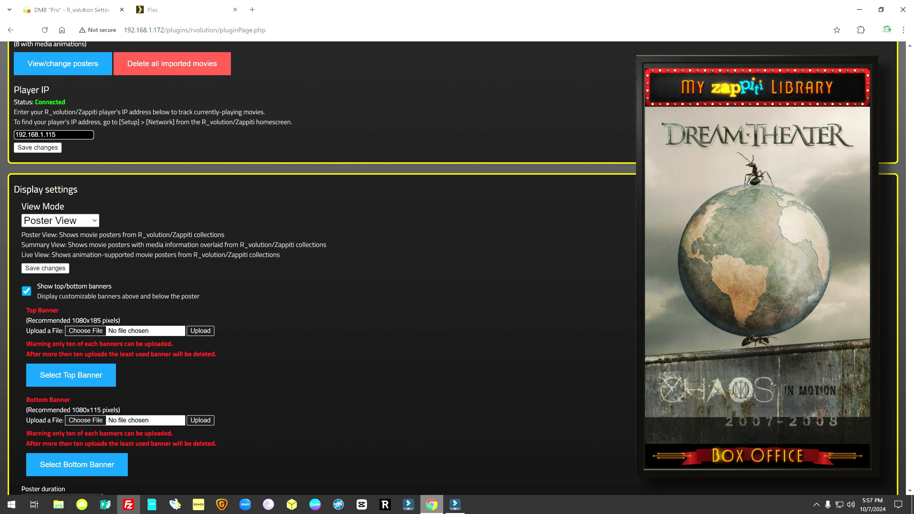
left_click(95, 221)
left_click(74, 250)
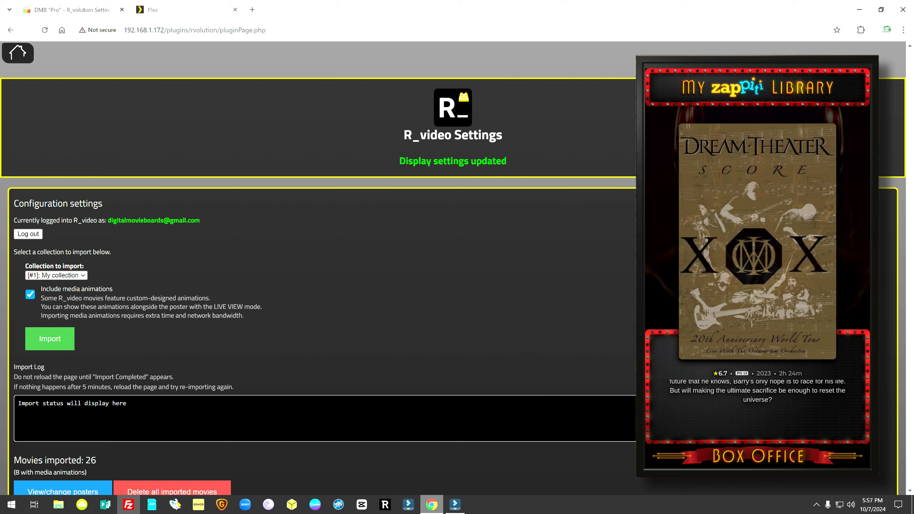
Step: Set the R_video view mode to Live View and save the display settings
scroll(283, 338, "down", 10)
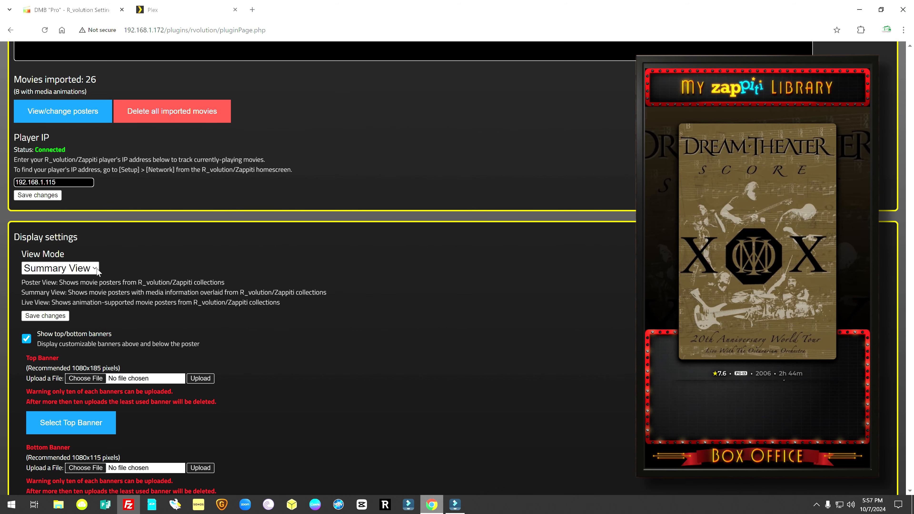
left_click(93, 268)
left_click(71, 316)
left_click(46, 316)
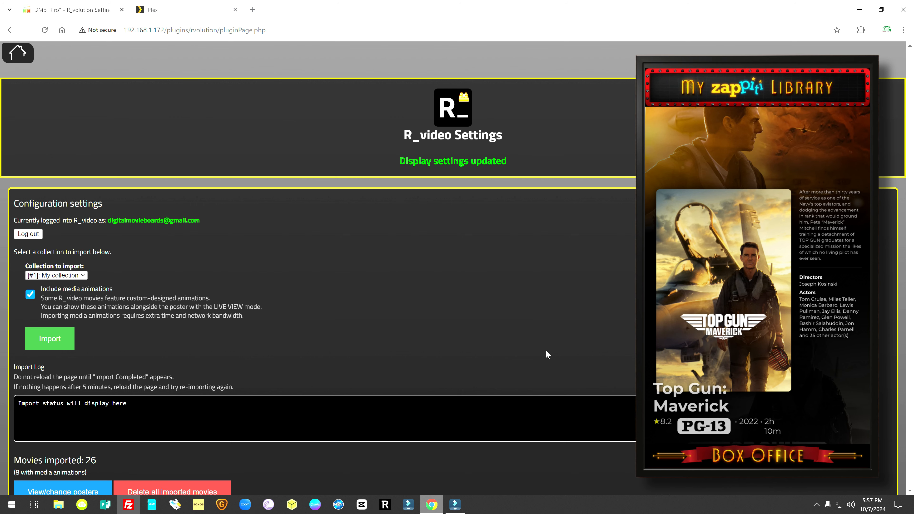
Step: Review the remaining R_video display settings and the top banner designs offered for the currently playing movie
scroll(286, 347, "down", 1)
scroll(286, 346, "down", 1)
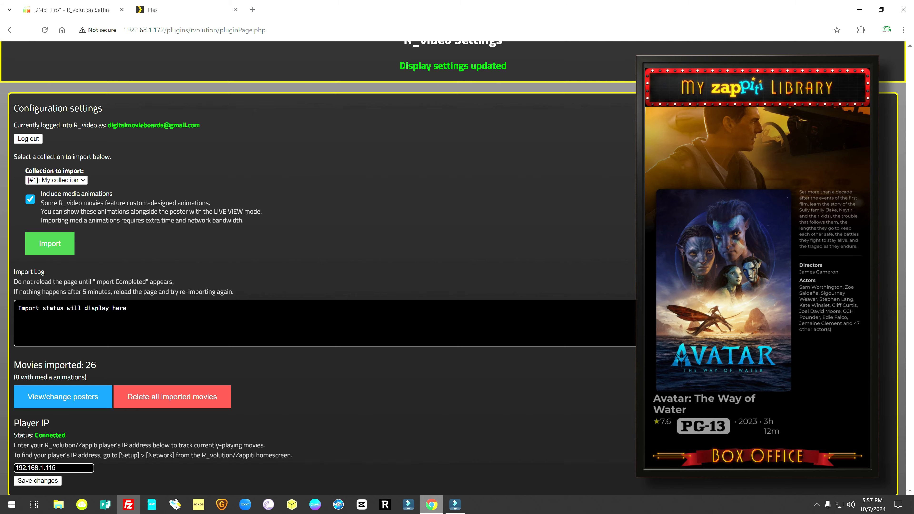
scroll(293, 342, "up", 2)
scroll(297, 339, "down", 5)
scroll(297, 339, "down", 8)
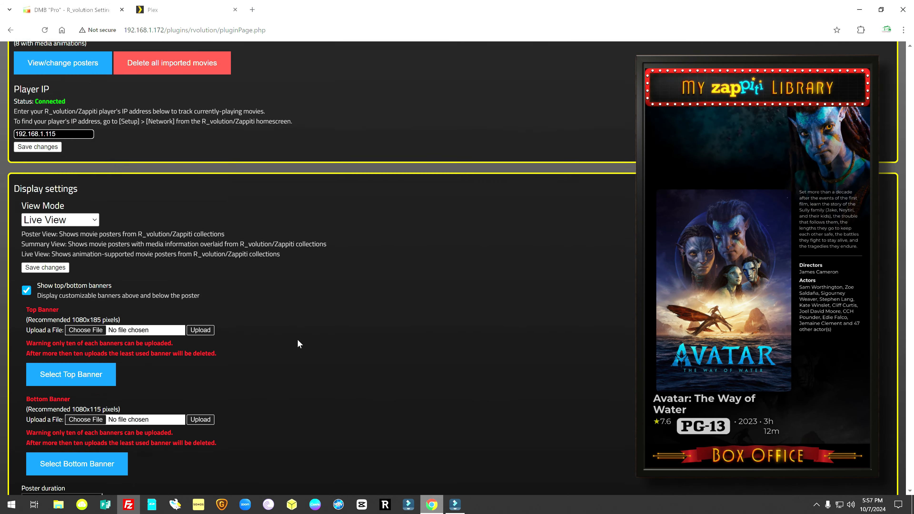
scroll(298, 342, "down", 2)
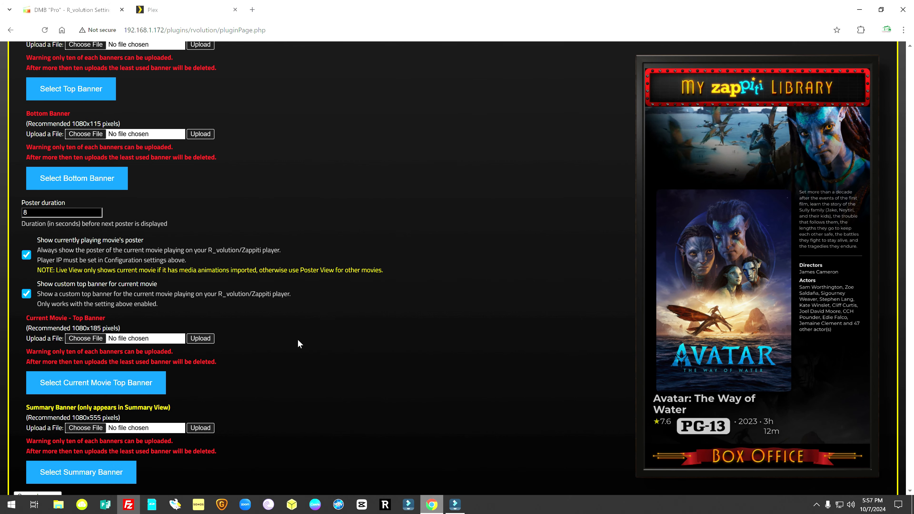
left_click(107, 341)
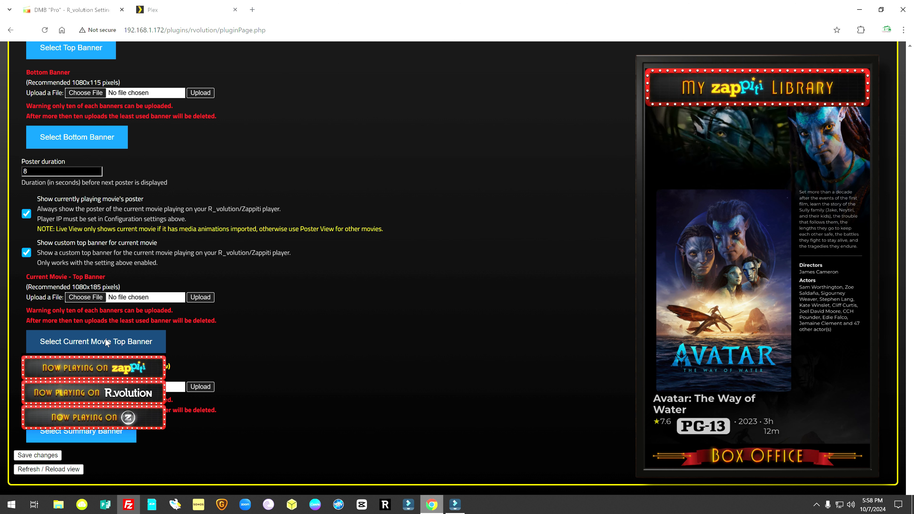
left_click(111, 378)
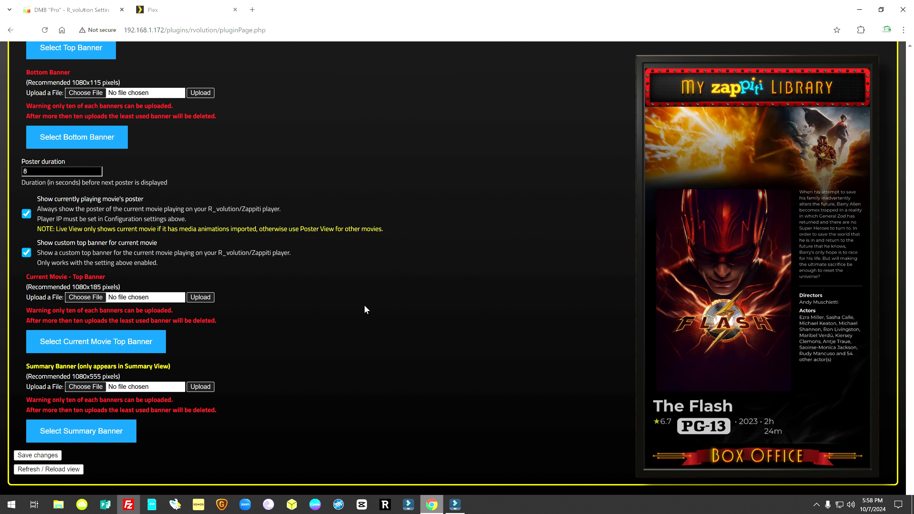
mouse_move(120, 341)
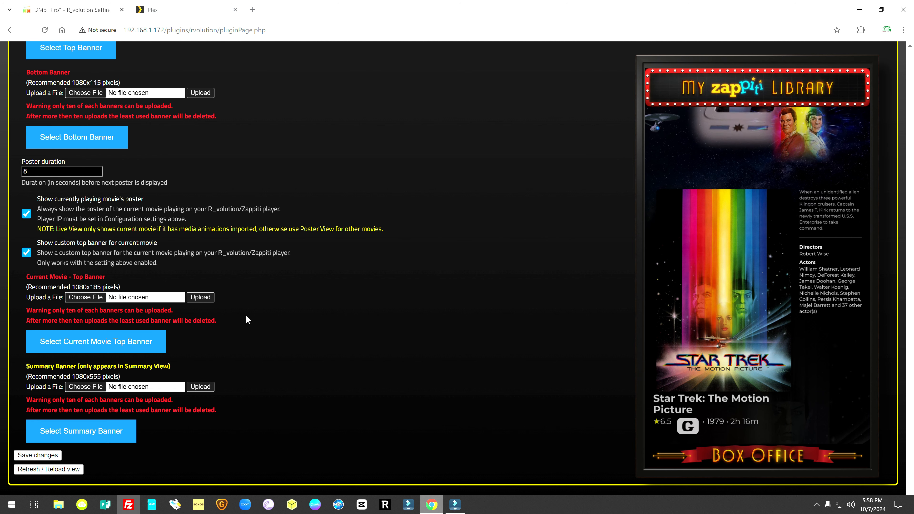
scroll(233, 323, "up", 2)
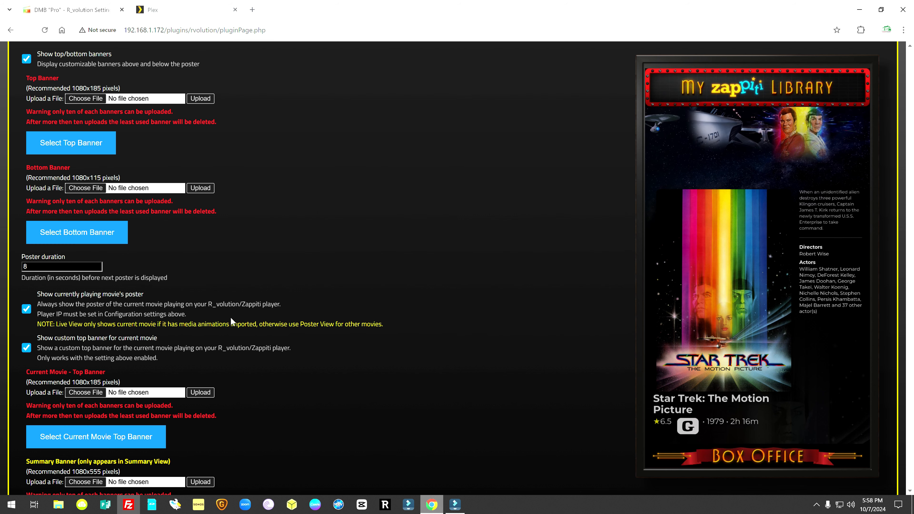
Step: Review the R_video import, player IP, banner, poster duration and currently playing movie settings
scroll(232, 191, "up", 7)
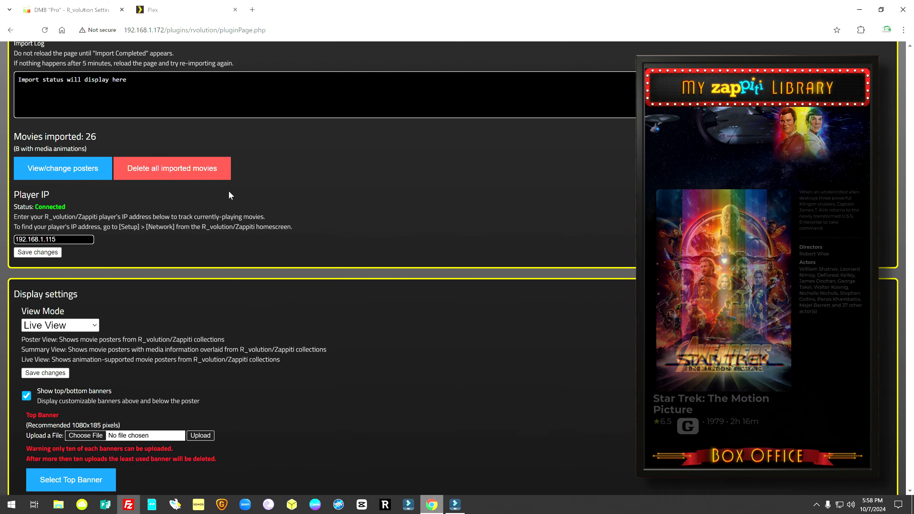
scroll(231, 191, "down", 4)
scroll(232, 191, "up", 9)
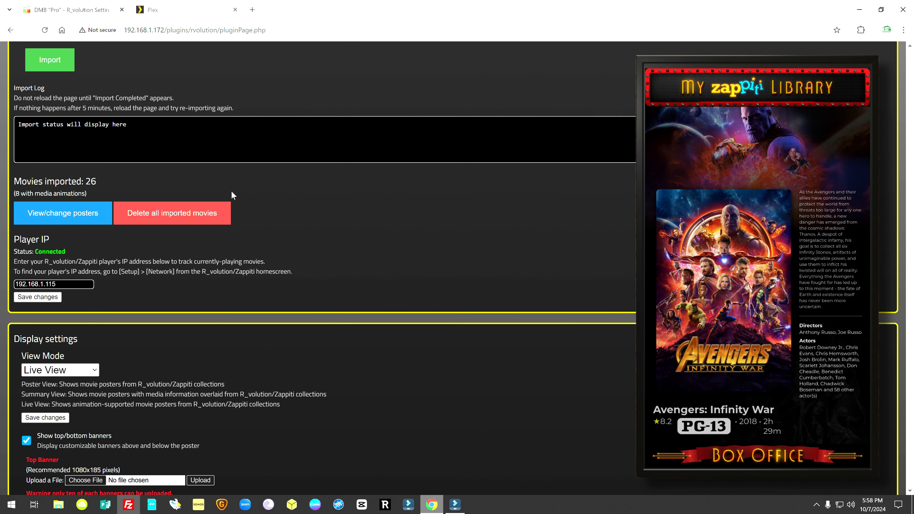
scroll(232, 191, "down", 6)
scroll(230, 192, "down", 8)
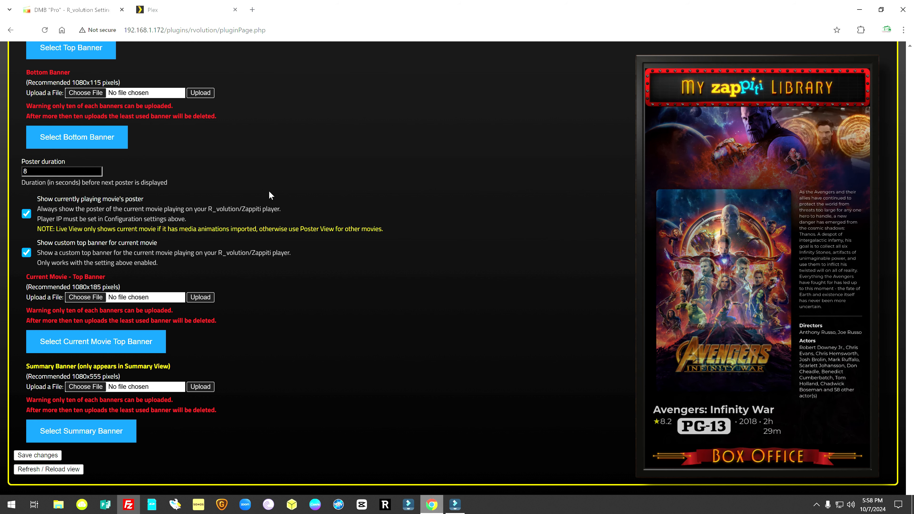
scroll(270, 195, "up", 2)
scroll(271, 195, "up", 3)
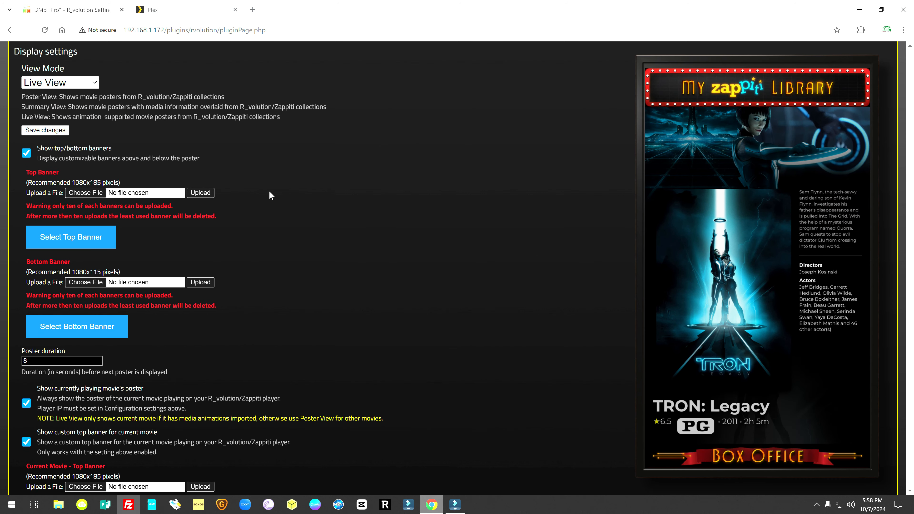
scroll(270, 191, "down", 4)
Step: Set the R_video display's view mode to Poster View and save the changes
scroll(270, 192, "up", 10)
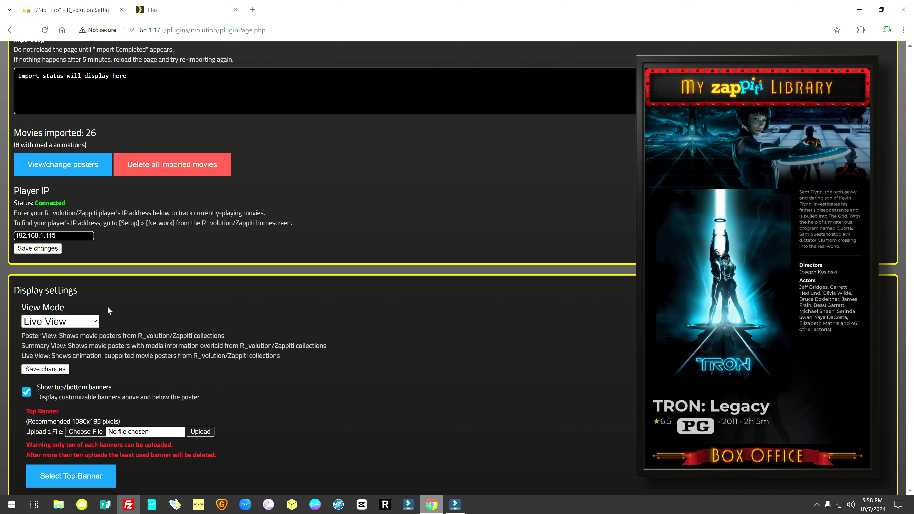
left_click(94, 323)
left_click(71, 337)
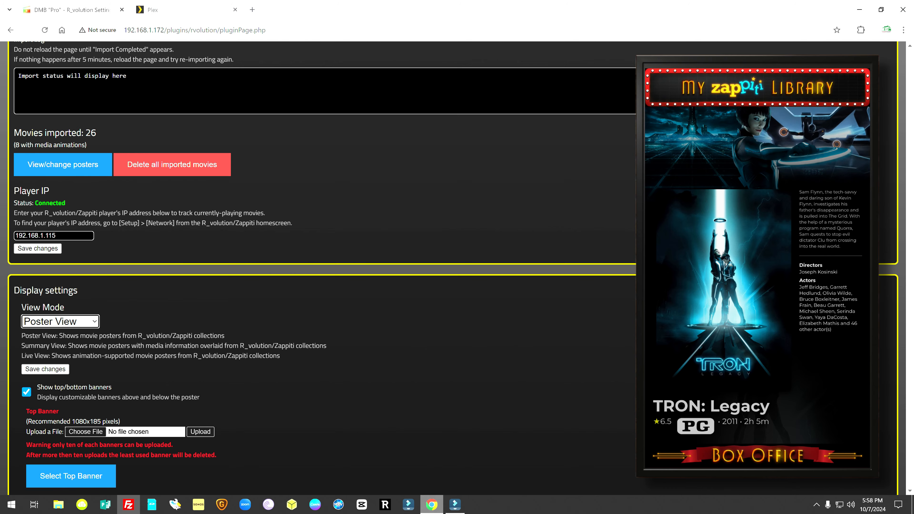
left_click(45, 369)
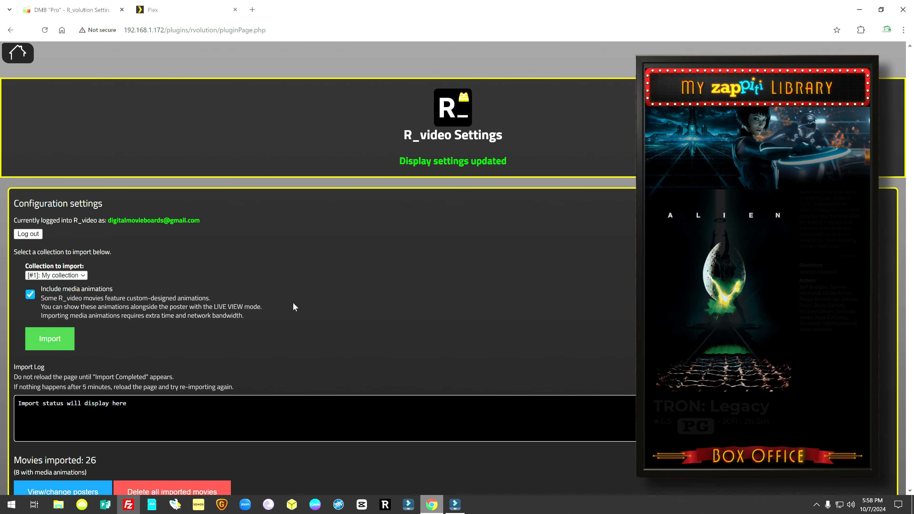
Step: Open the TMDB plug-in and view the help on how to get a TMDB API key
left_click(18, 53)
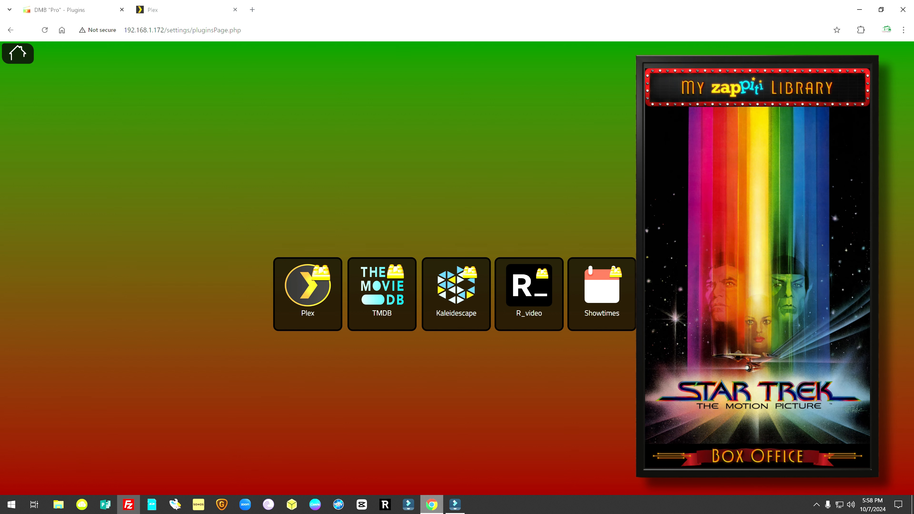
left_click(390, 297)
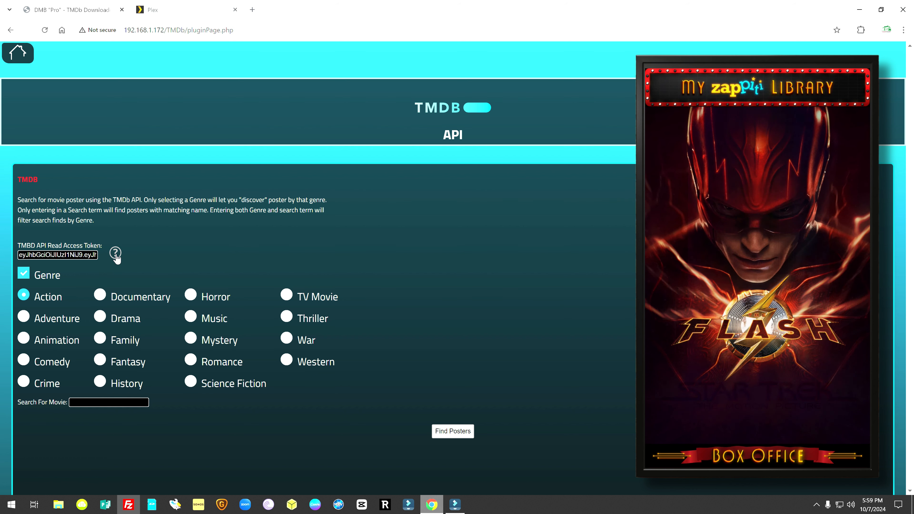
mouse_move(116, 258)
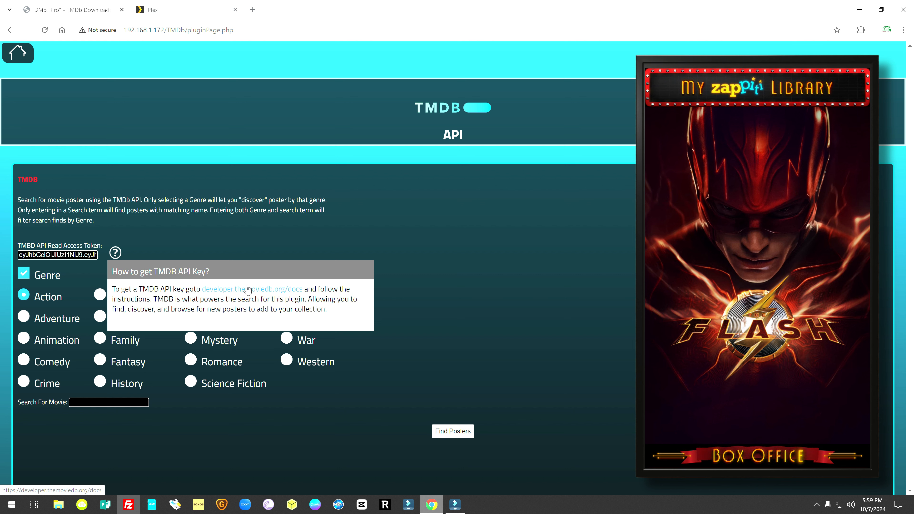
left_click(115, 254)
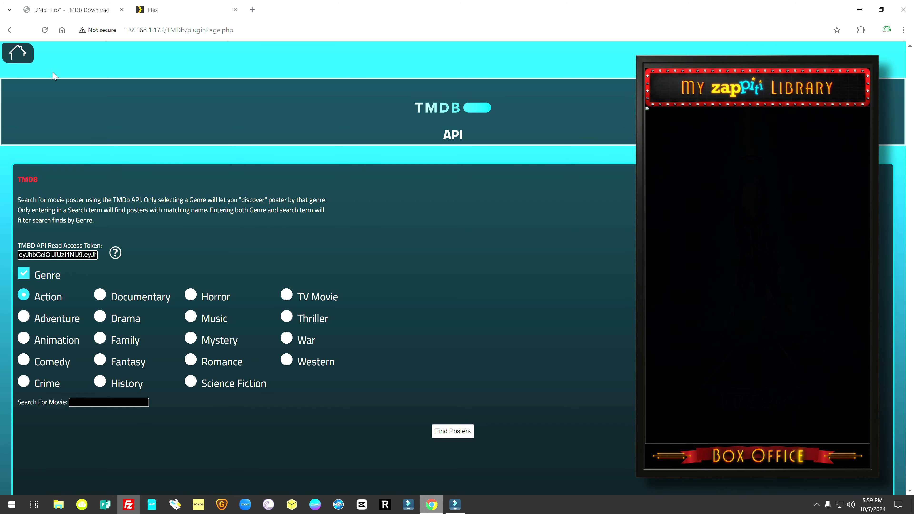
Step: Leave the TMDB plug-in and open the Showtimes plug-in's settings
left_click(17, 53)
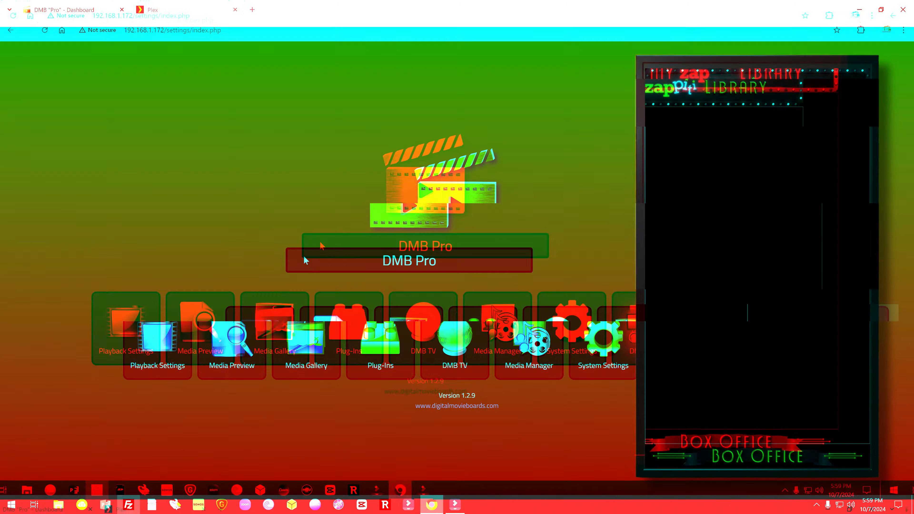
left_click(380, 349)
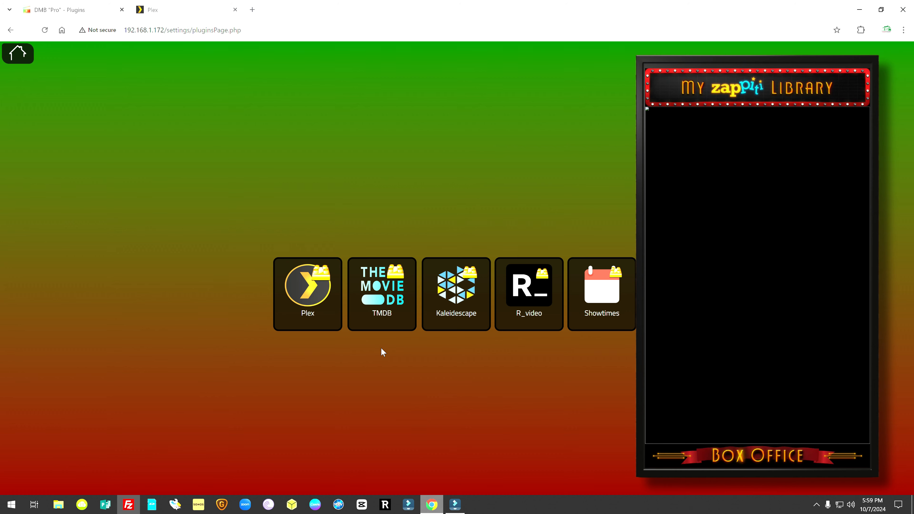
left_click(602, 297)
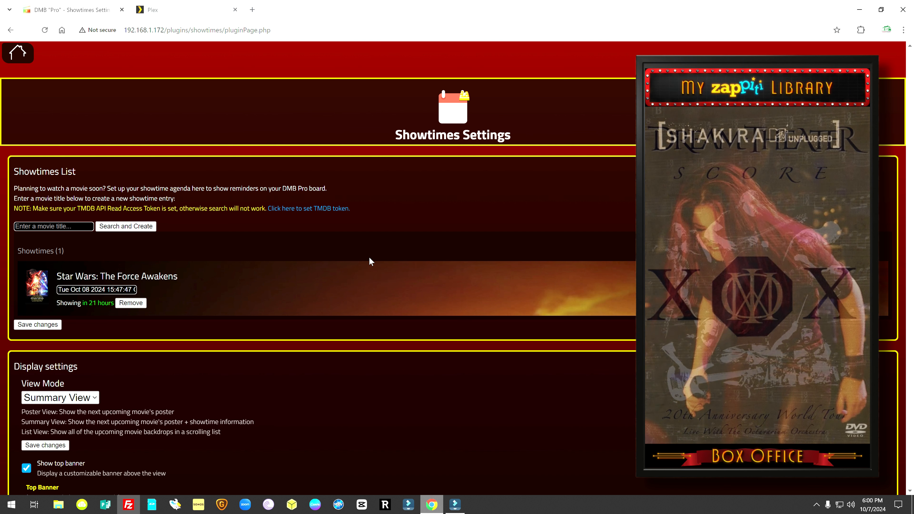
Step: Change the board's display view to Showtimes in the playback settings
left_click(24, 58)
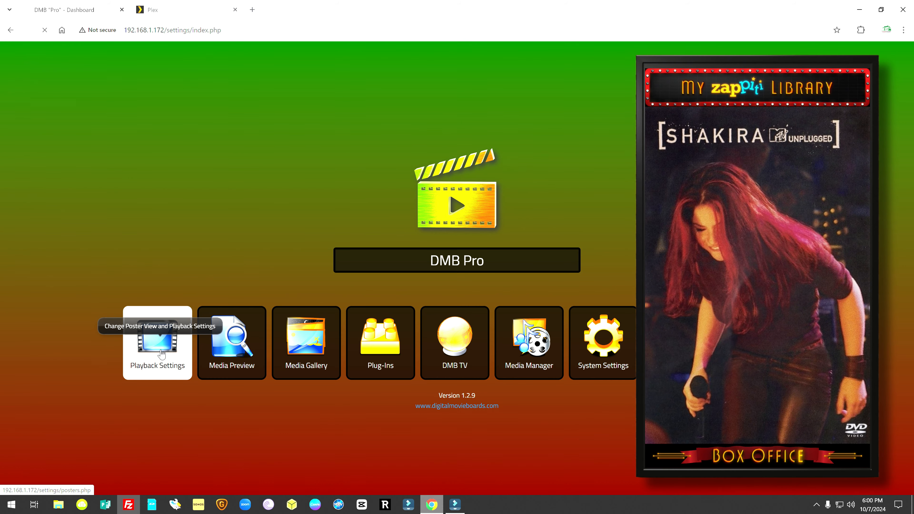
left_click(161, 351)
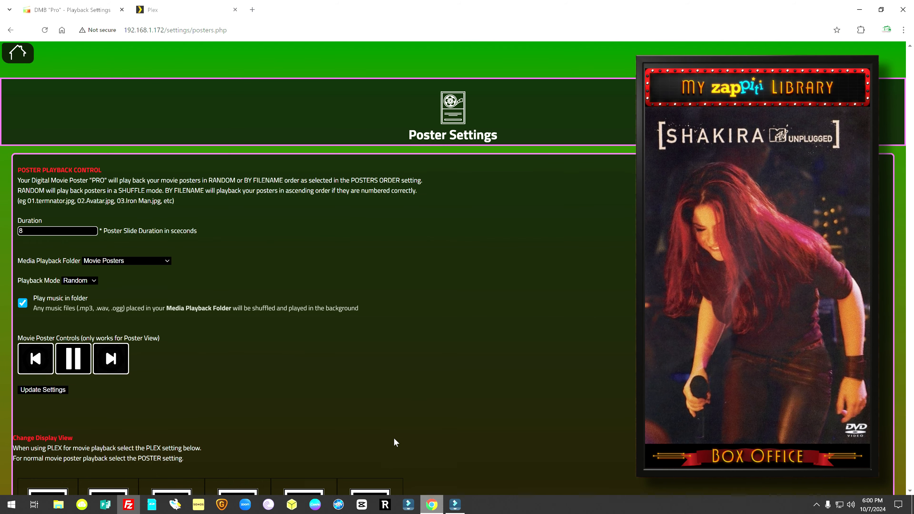
scroll(396, 439, "down", 3)
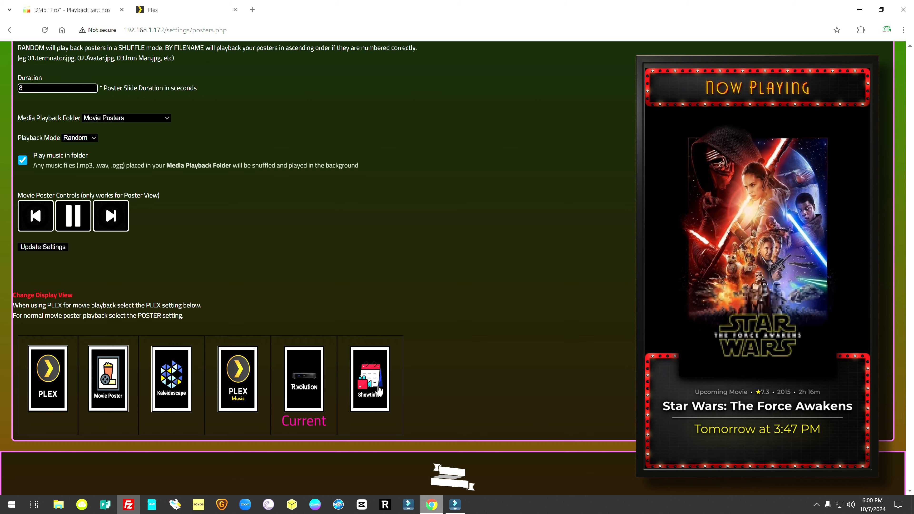
scroll(203, 176, "up", 3)
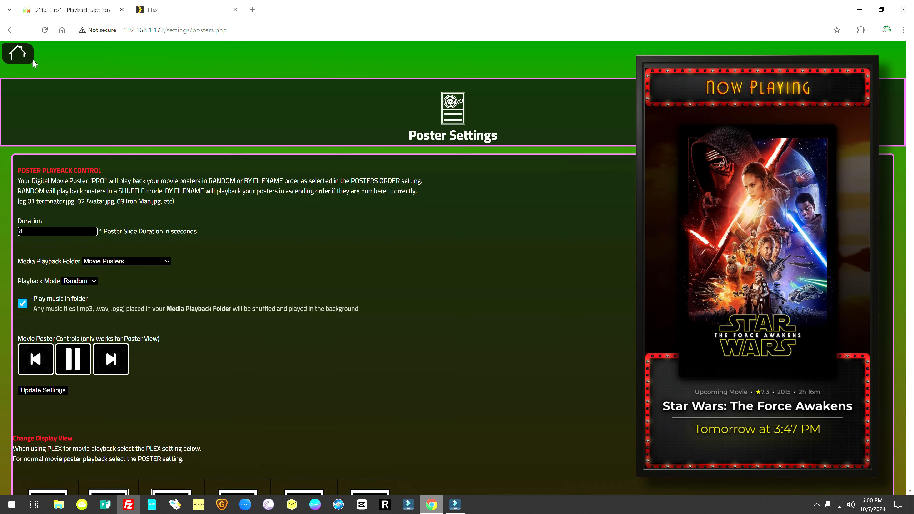
Step: Return to the Showtimes plug-in's settings
left_click(18, 53)
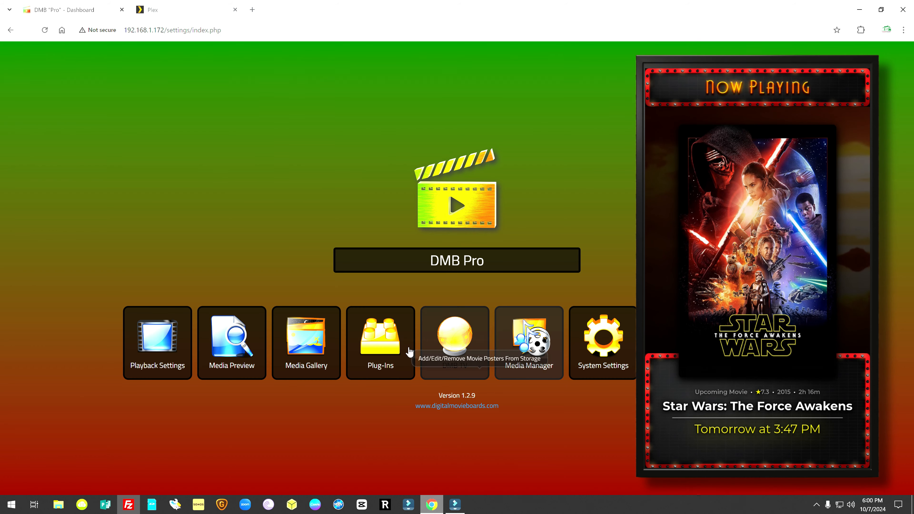
left_click(383, 349)
left_click(589, 306)
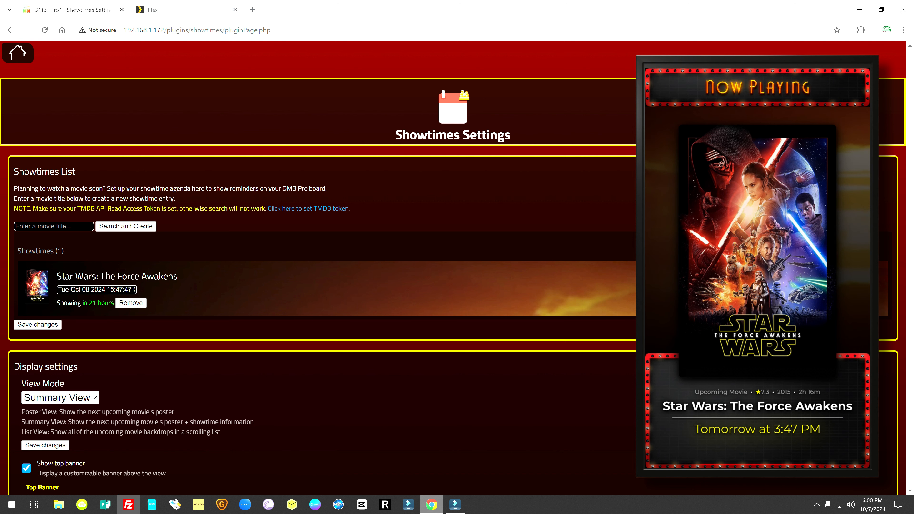
Step: Search for "star wars" and create showtime entries for Star Wars and Star Wars: The Rise of Skywalker
left_click(63, 226)
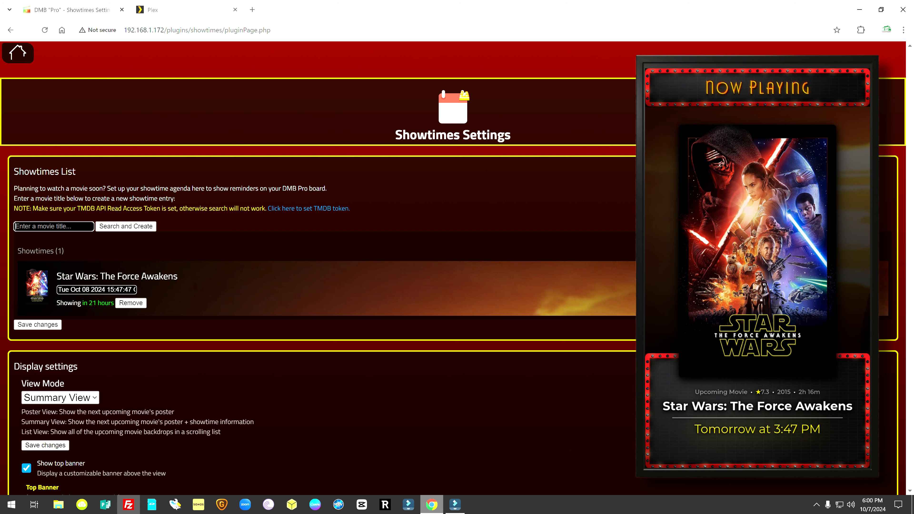
type("star wars")
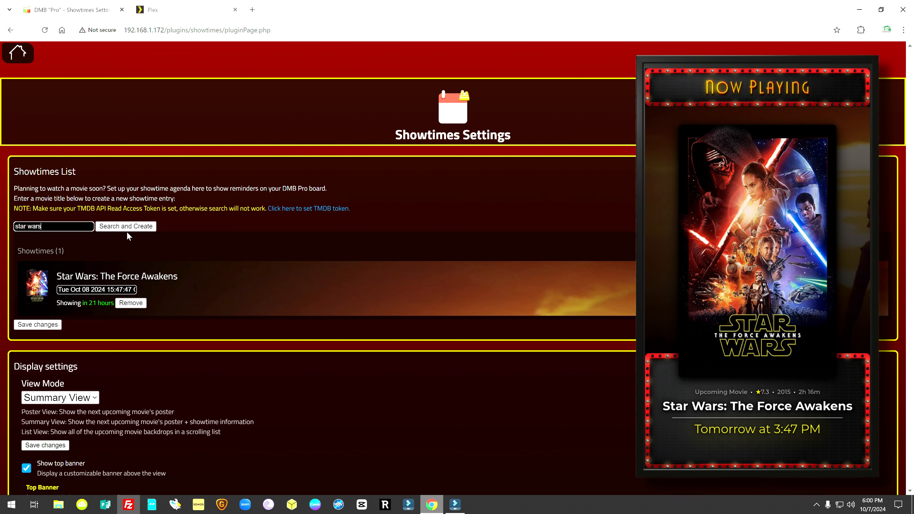
left_click(126, 231)
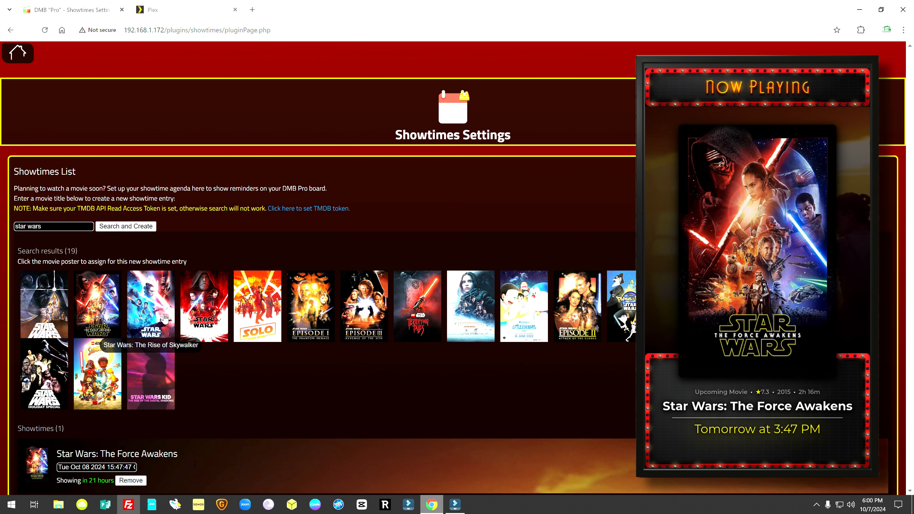
left_click(54, 309)
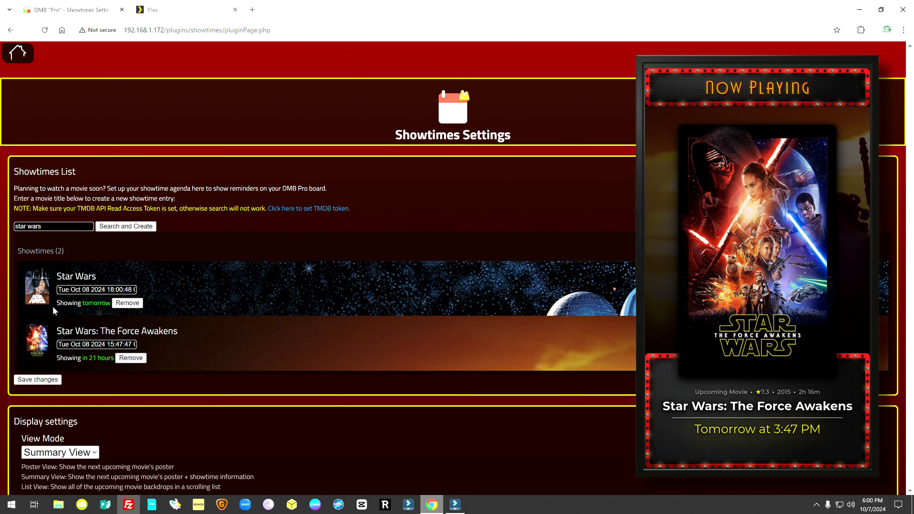
left_click(122, 225)
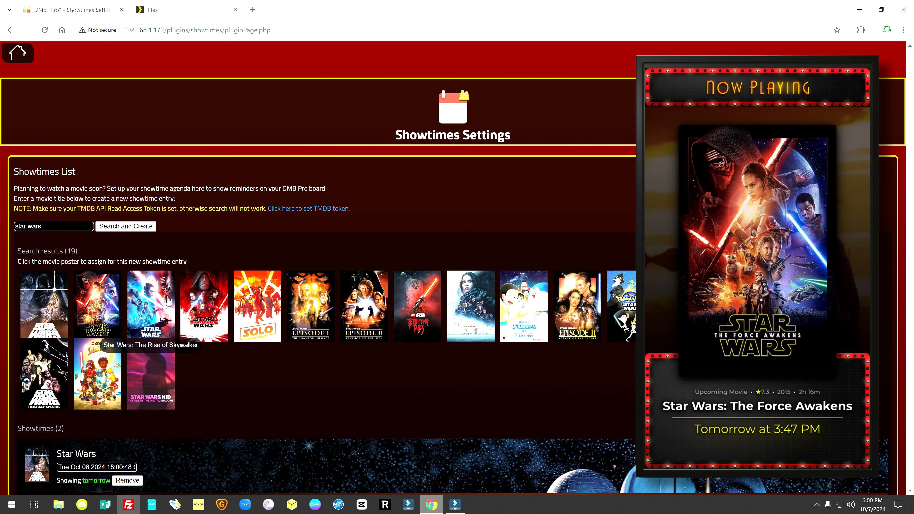
left_click(157, 307)
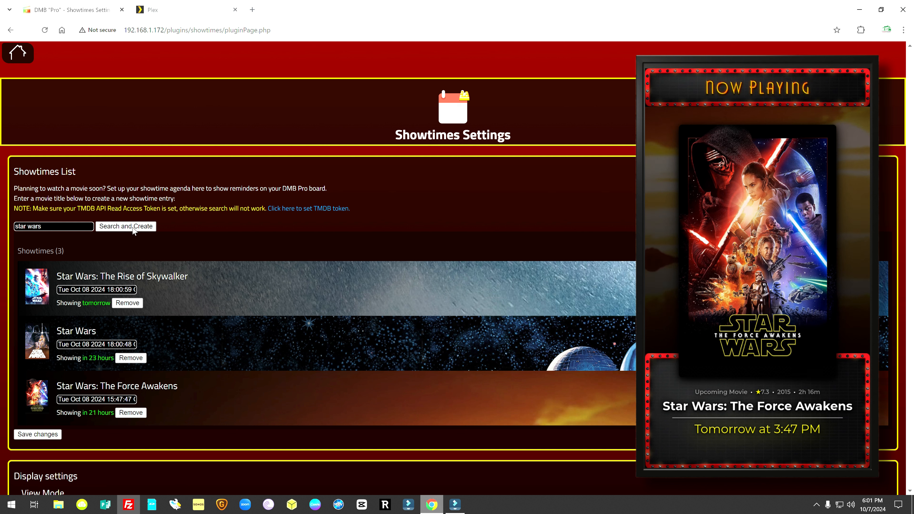
Step: Search for "john wick" and create showtime entries for John Wick, John Wick: Chapter 2 and John Wick: Chapter 3 - Parabellum
left_click_drag(47, 226, 4, 232)
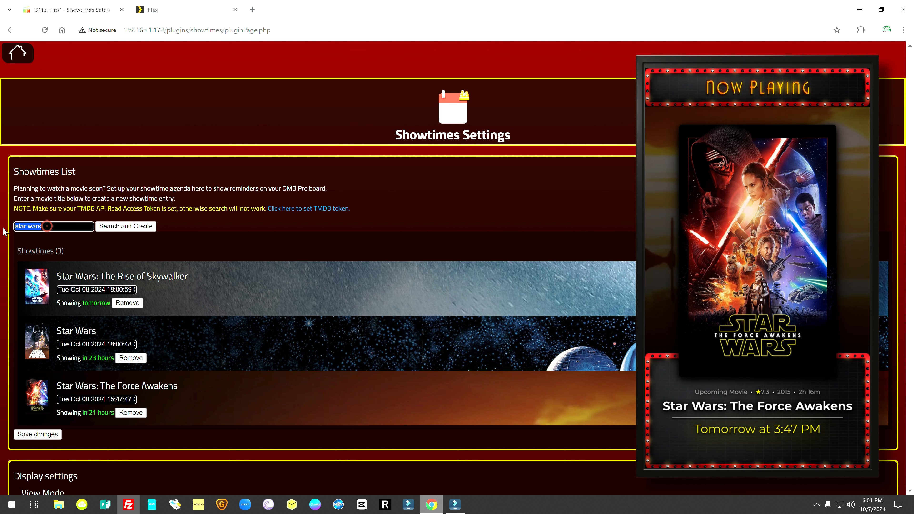
type("john wick")
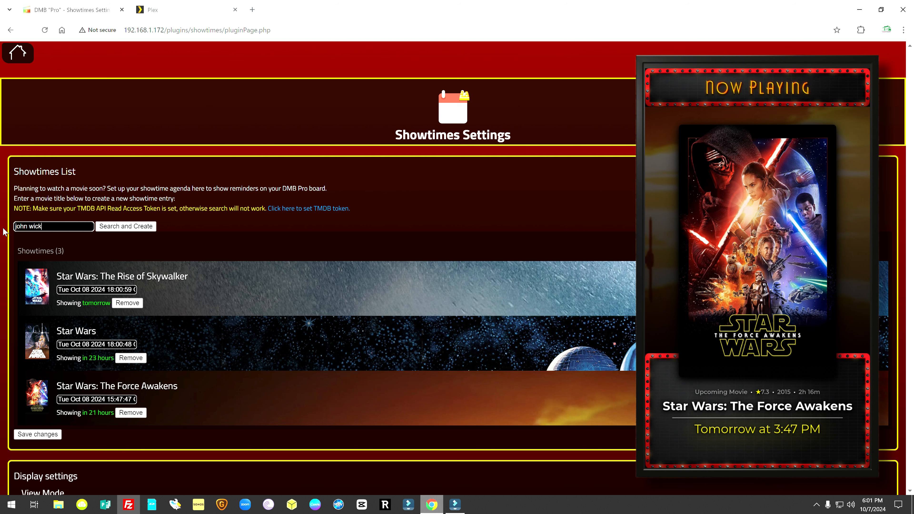
left_click(136, 226)
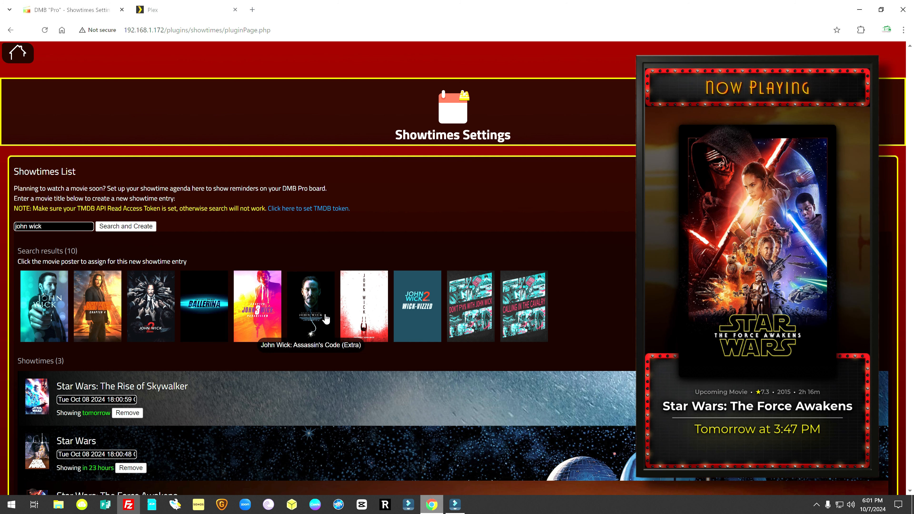
left_click(44, 320)
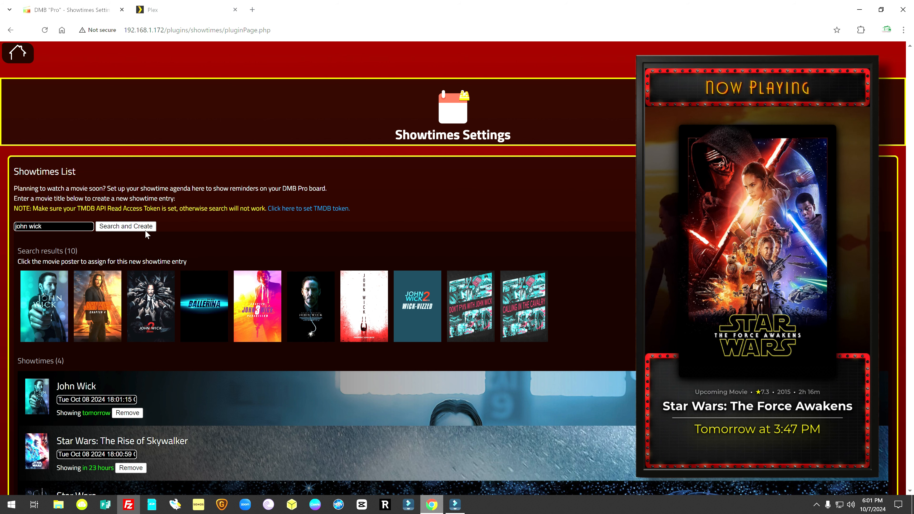
left_click(163, 320)
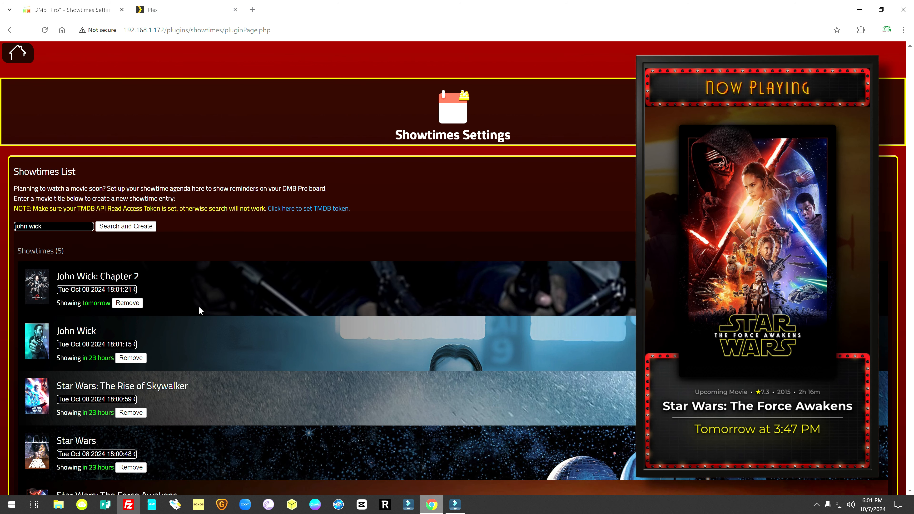
left_click(118, 230)
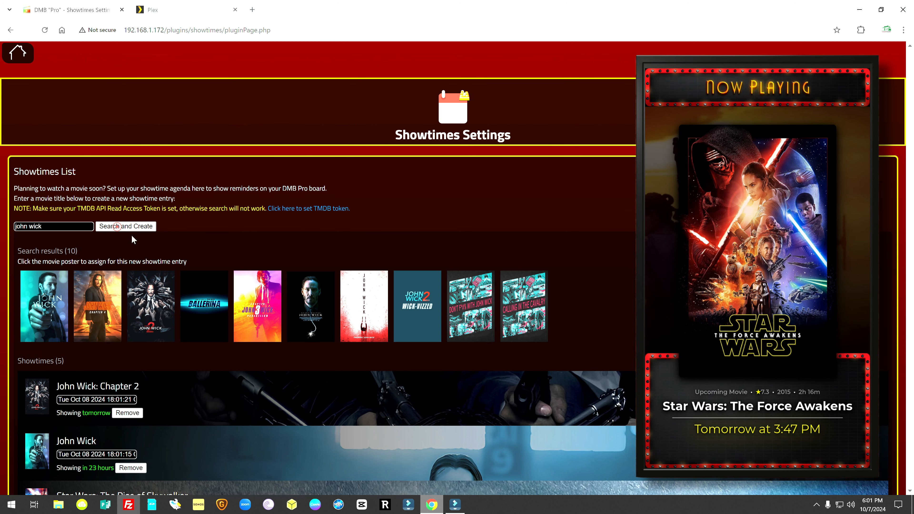
left_click(271, 318)
Step: Set the showtime of the Star Wars entry to October 12, 2024 at 4:00 PM
scroll(270, 319, "down", 3)
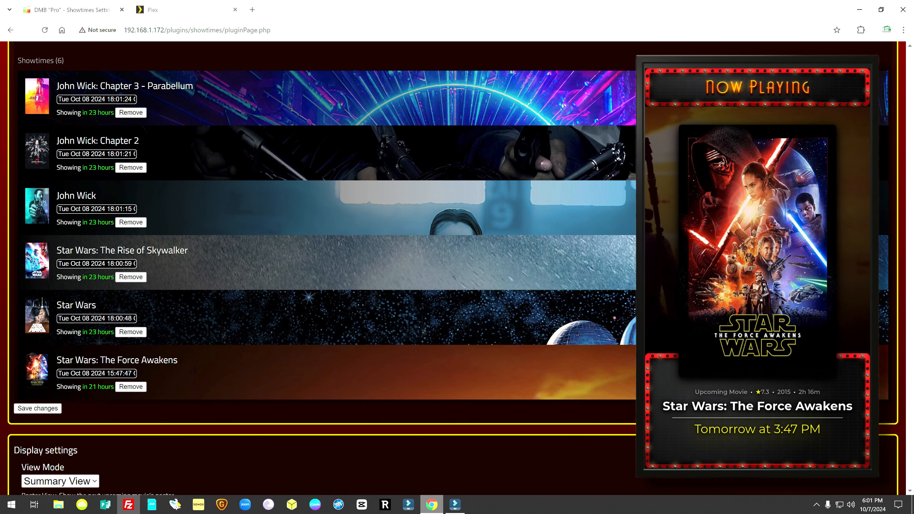
scroll(169, 353, "up", 1)
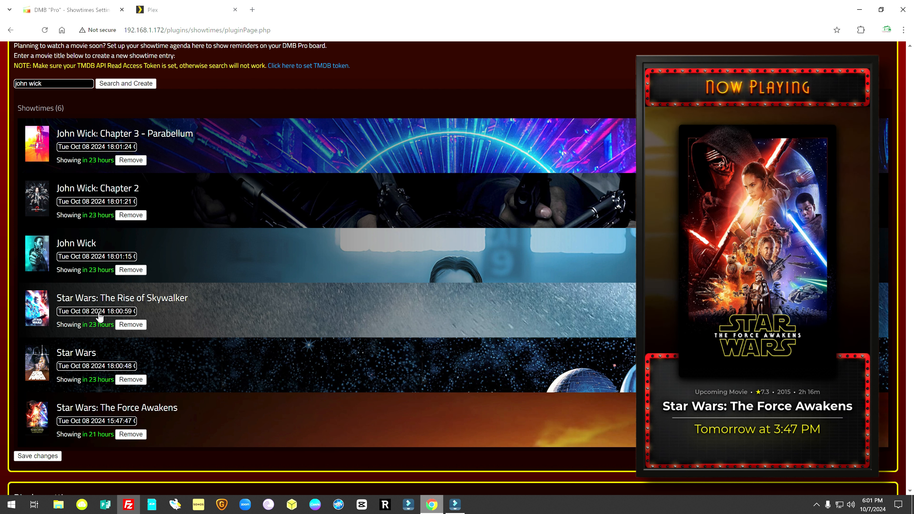
left_click(86, 371)
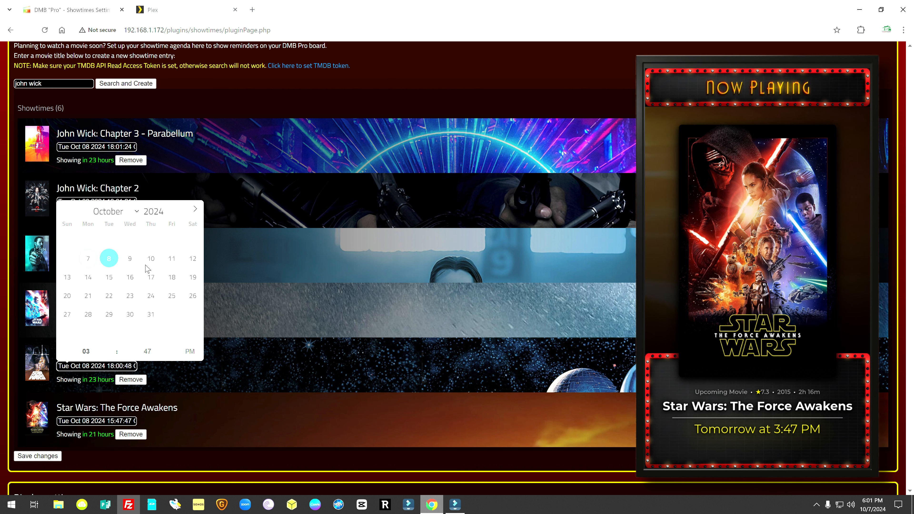
left_click(193, 259)
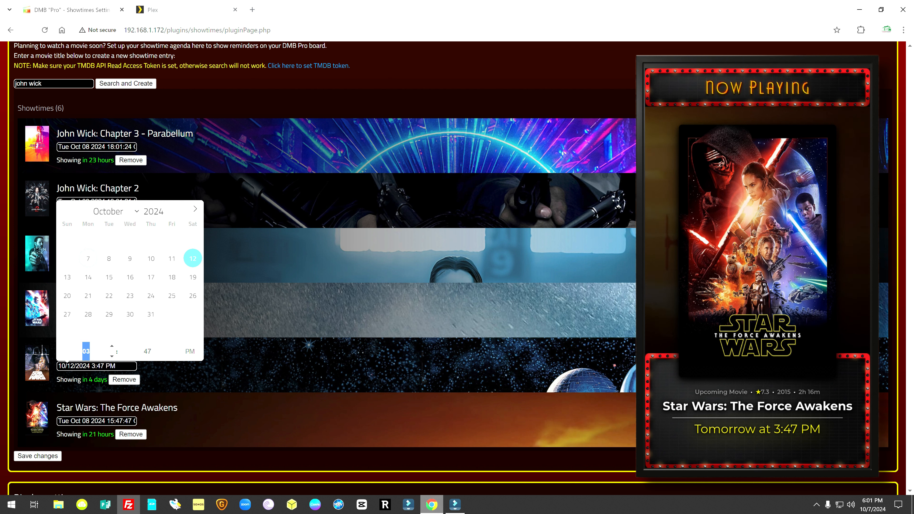
type("4")
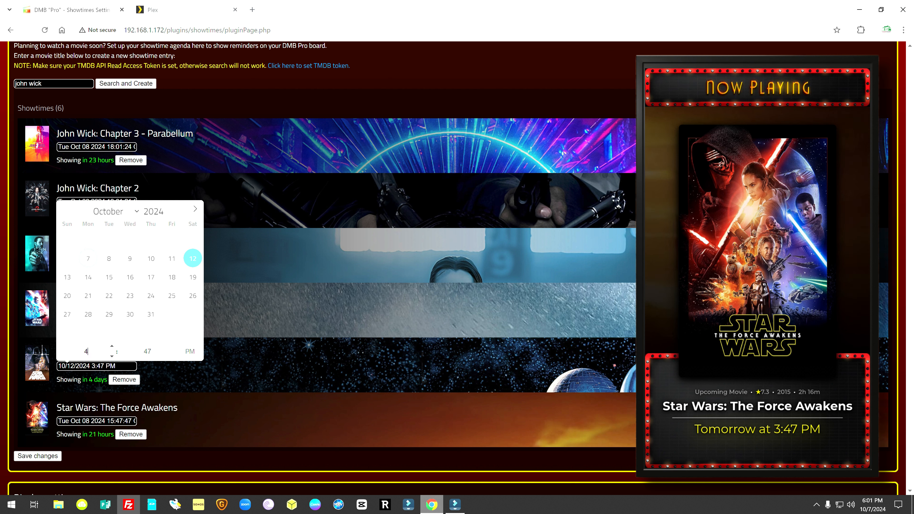
key("Tab")
type("0")
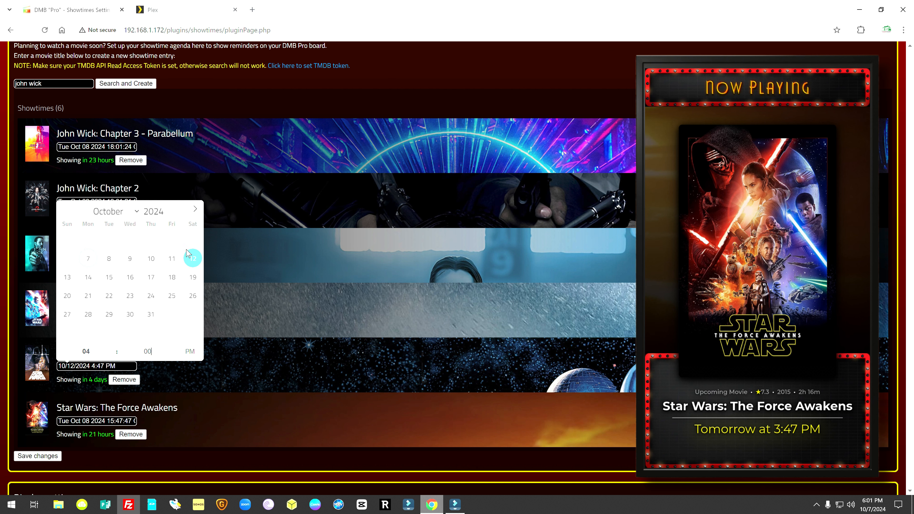
key("Return")
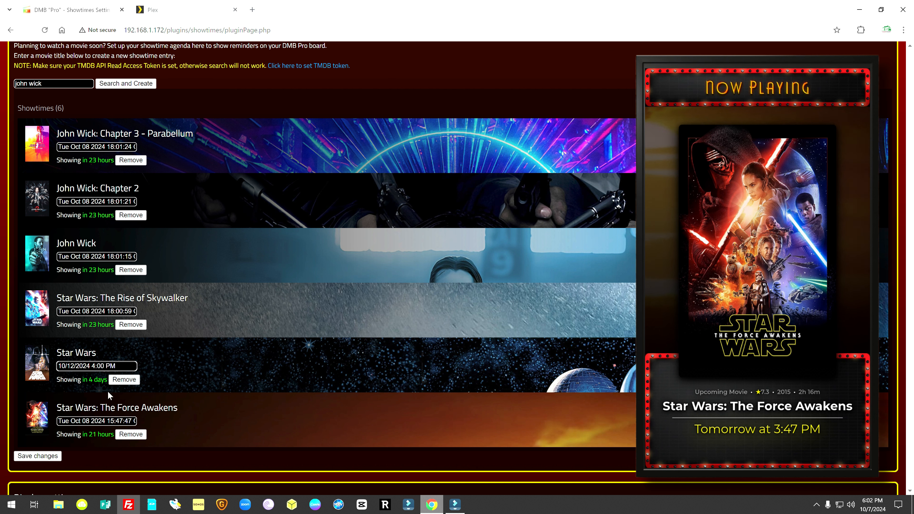
Step: Set the showtime of Star Wars: The Force Awakens to October 12, 2024 at 7:00 PM
left_click(103, 424)
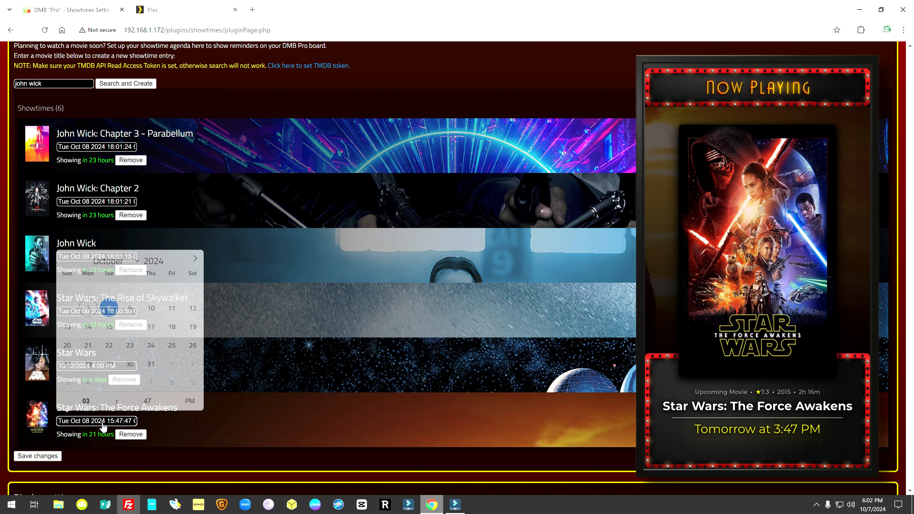
left_click(195, 316)
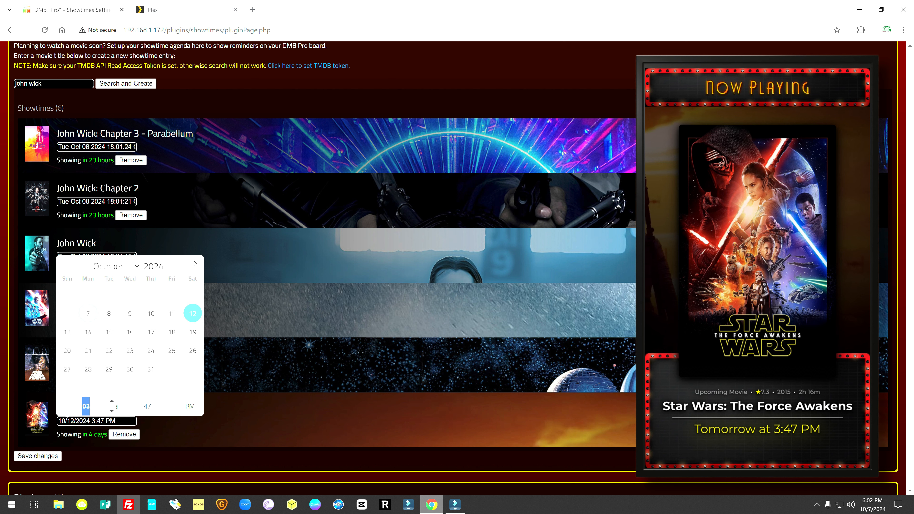
type("07")
left_click(148, 405)
type("00")
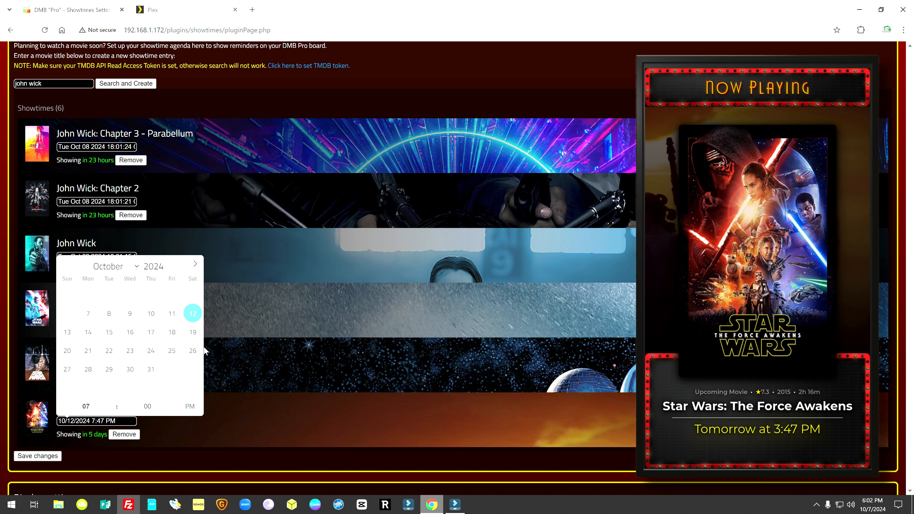
key("Return")
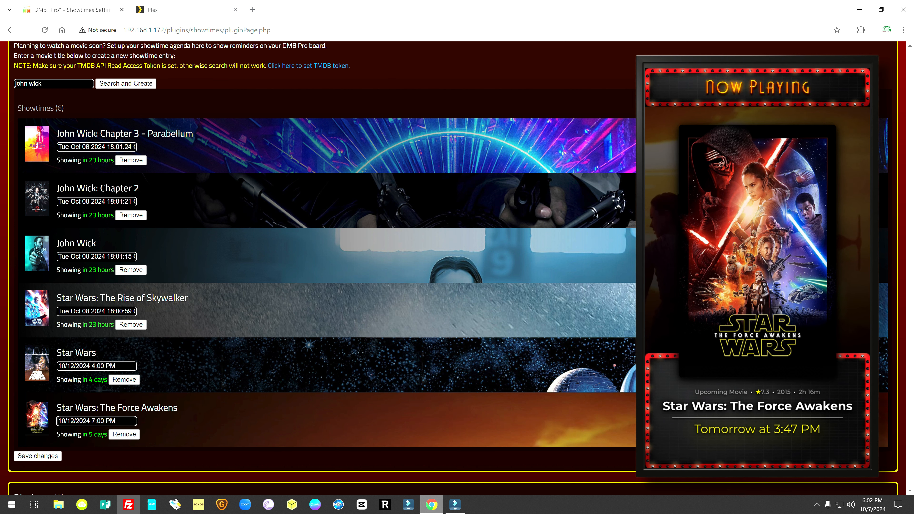
Step: Set the showtime of Star Wars: The Rise of Skywalker to October 12, 2024 at 10:30 PM
left_click(93, 315)
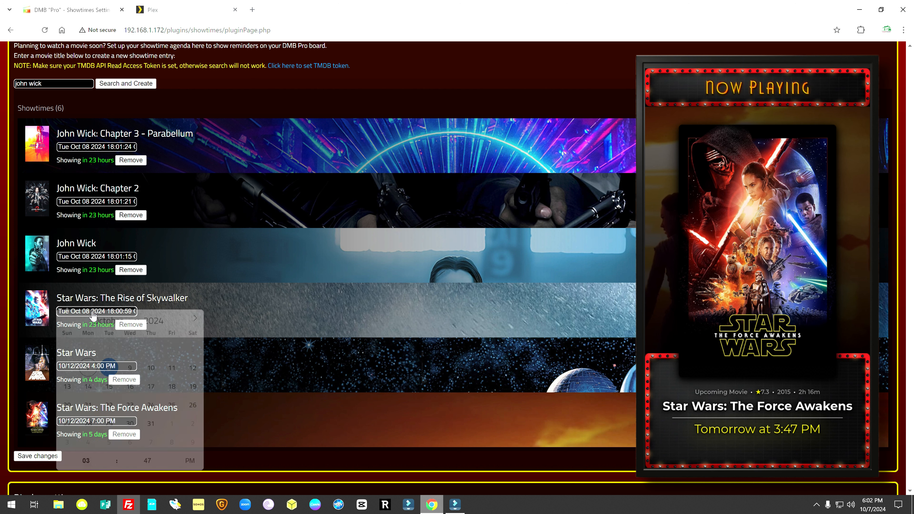
left_click(193, 377)
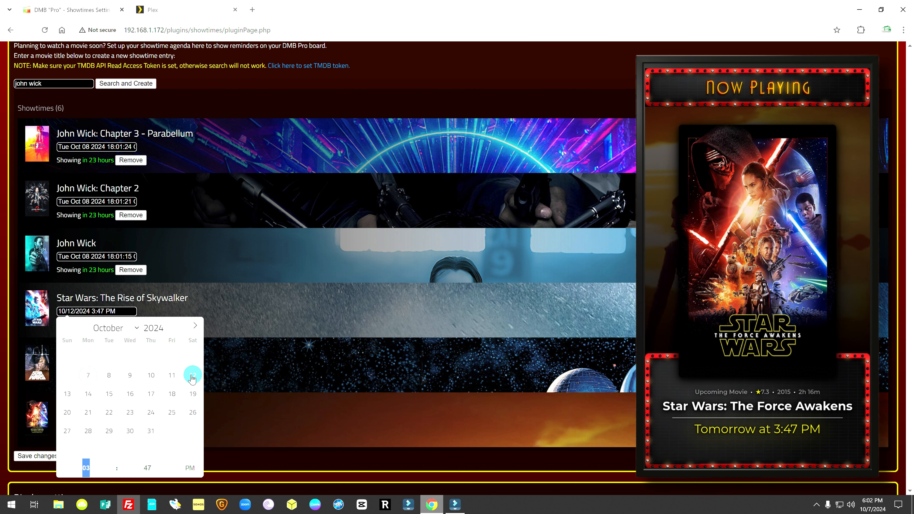
type("10")
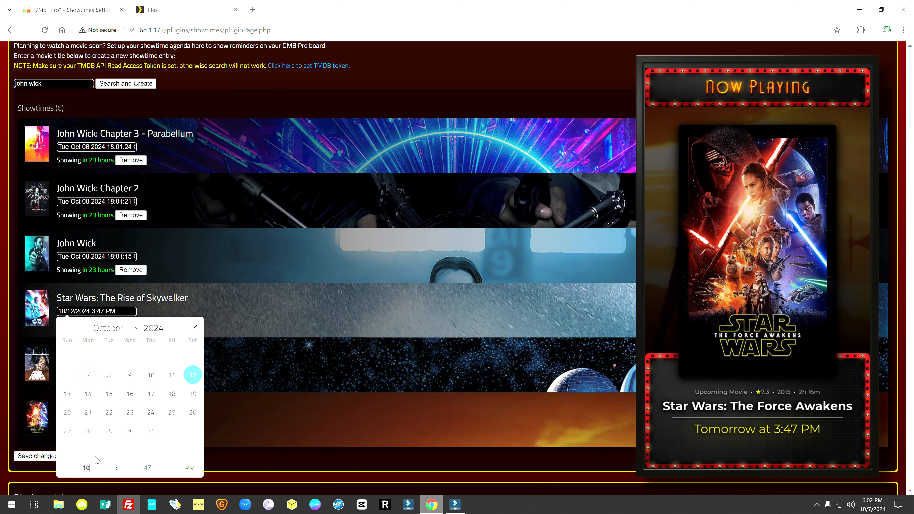
key("Tab")
type("30")
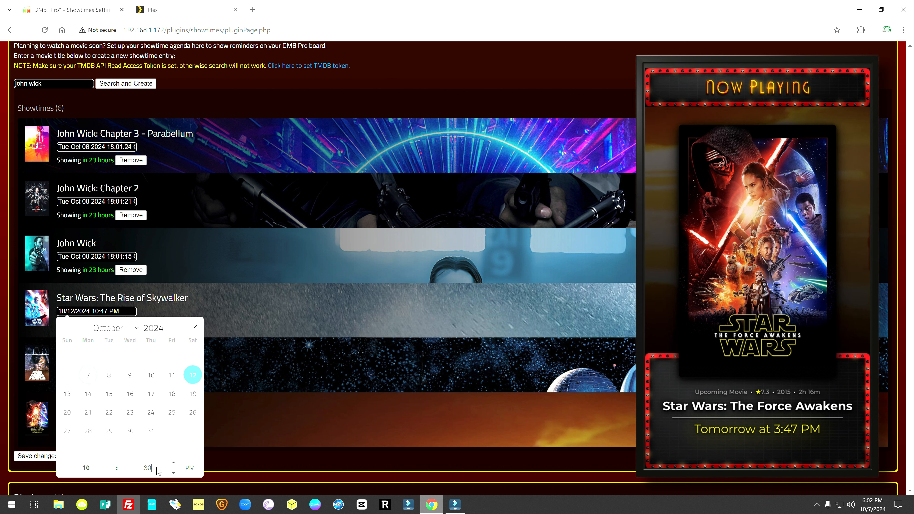
key("Return")
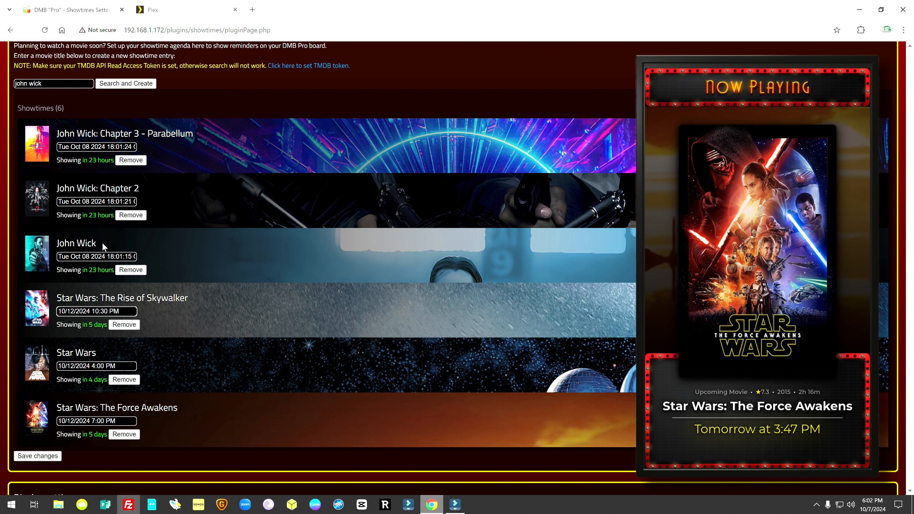
Step: Set the showtime of the first John Wick movie to October 13, 2024 at 5:30 PM
left_click(90, 258)
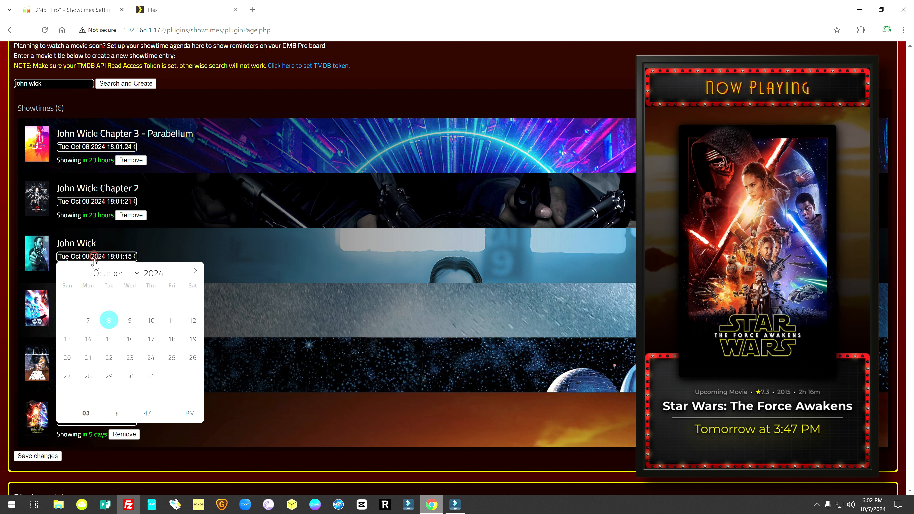
left_click(67, 338)
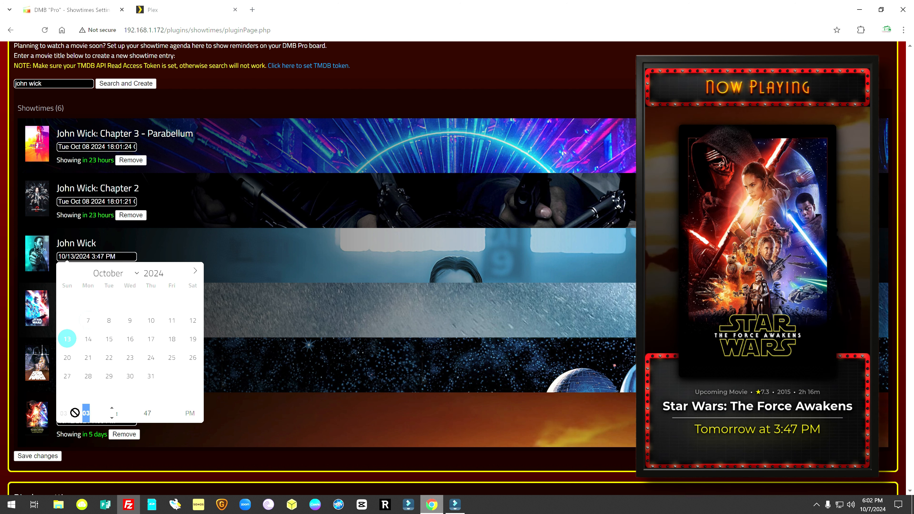
type("5")
left_click(147, 413)
type("30")
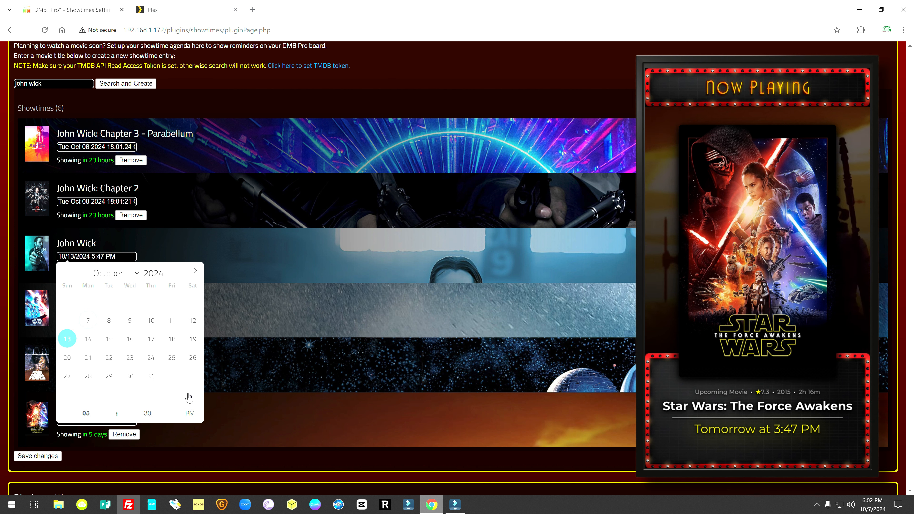
key("Return")
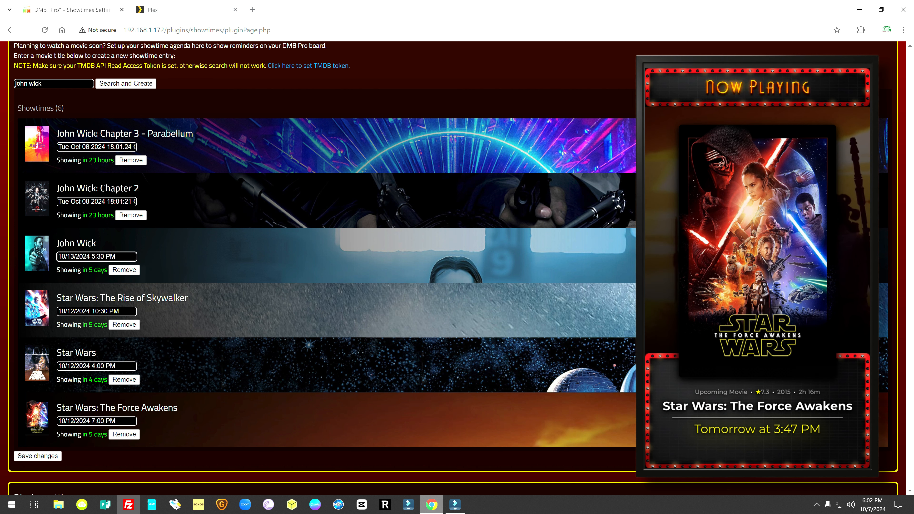
Step: Set the showtime of John Wick: Chapter 2 to October 13, 2024 at 8:30 PM
left_click(97, 201)
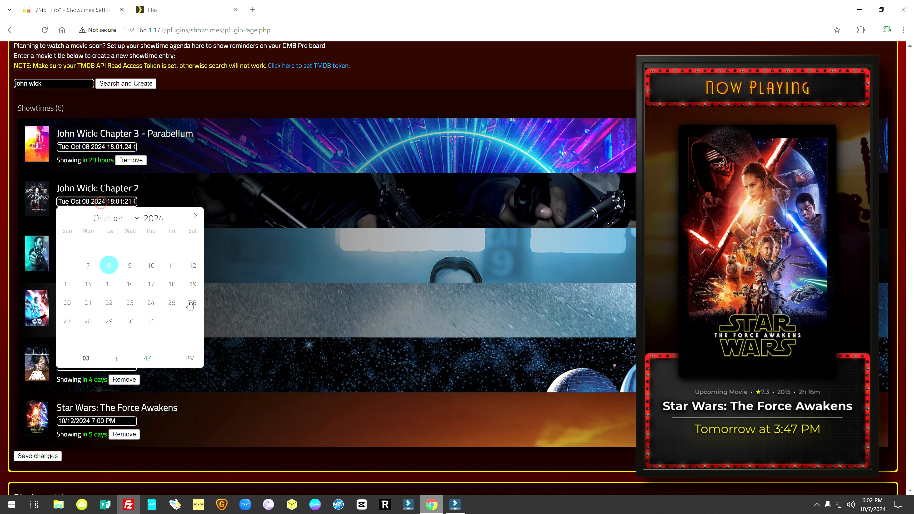
left_click(67, 284)
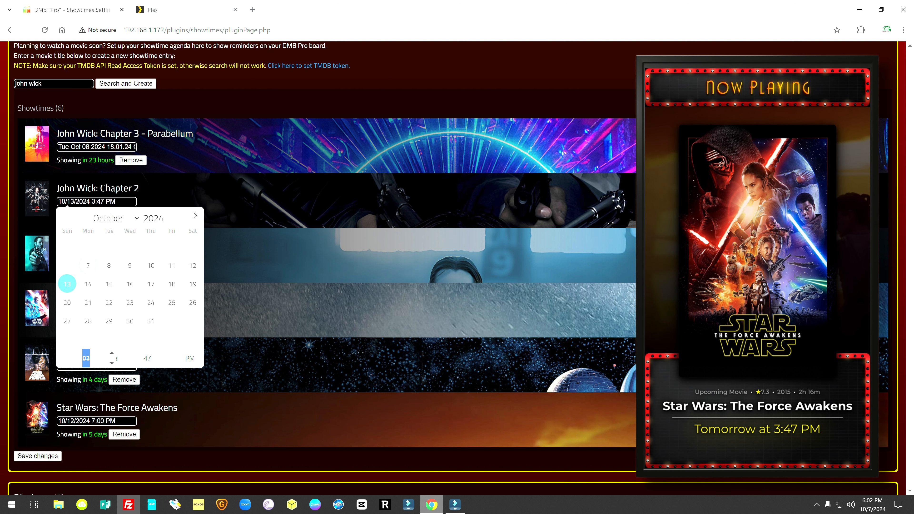
type("08")
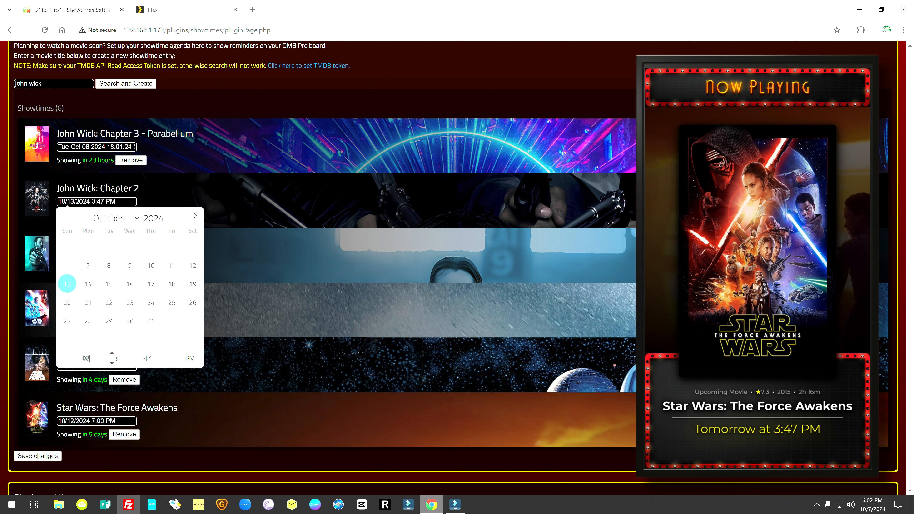
key("Tab")
type("30")
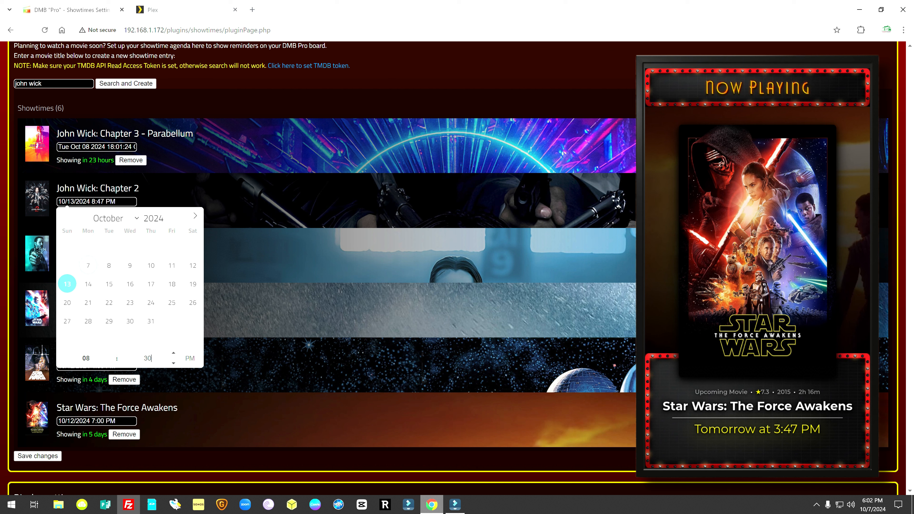
key("Return")
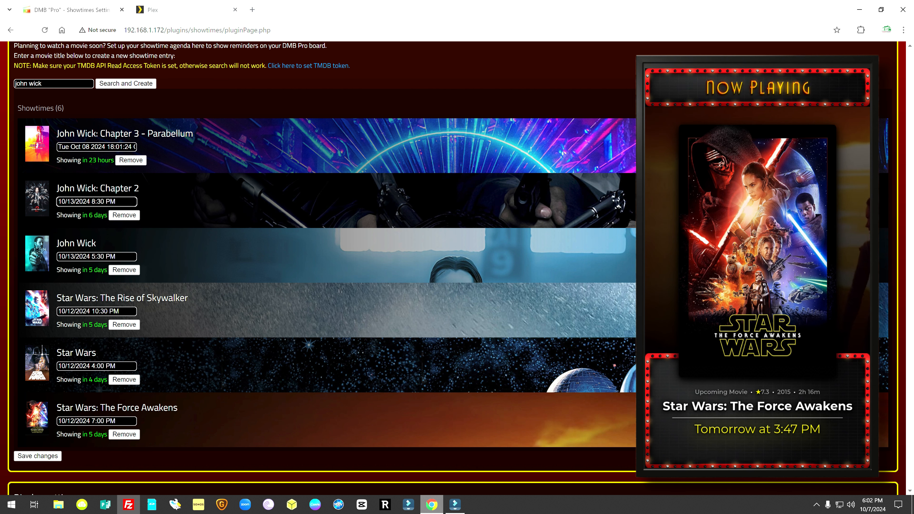
Step: Set the showtime of John Wick: Chapter 3 - Parabellum to October 13, 2024 at 10:00 PM and save the showtimes list
left_click(100, 147)
left_click(67, 229)
type("10")
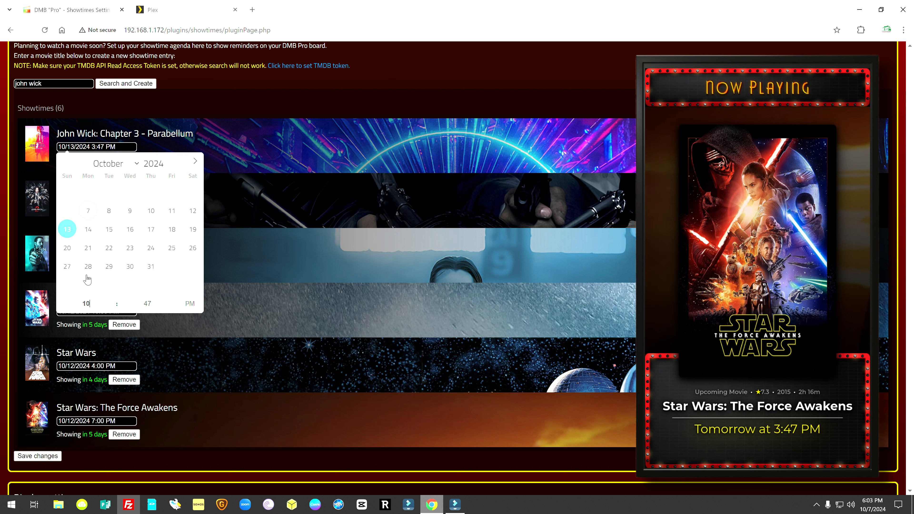
key("Tab")
type("00")
key("Return")
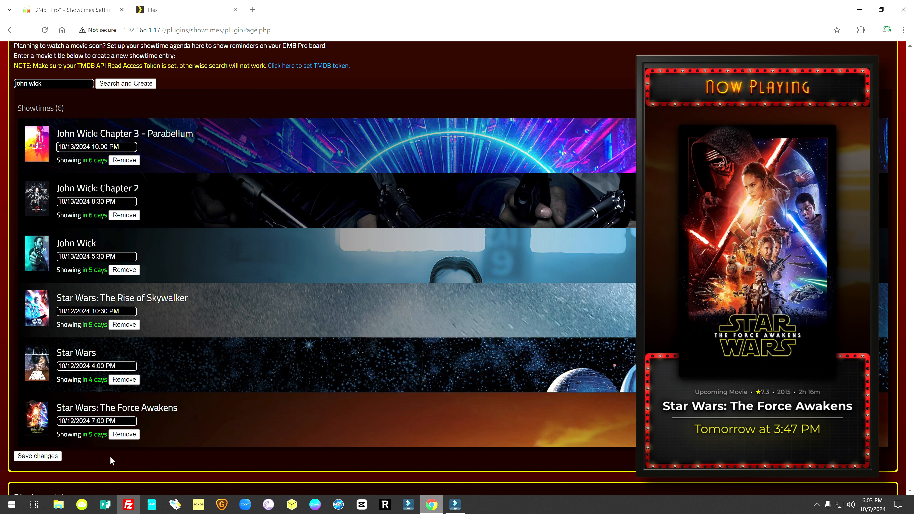
left_click(38, 456)
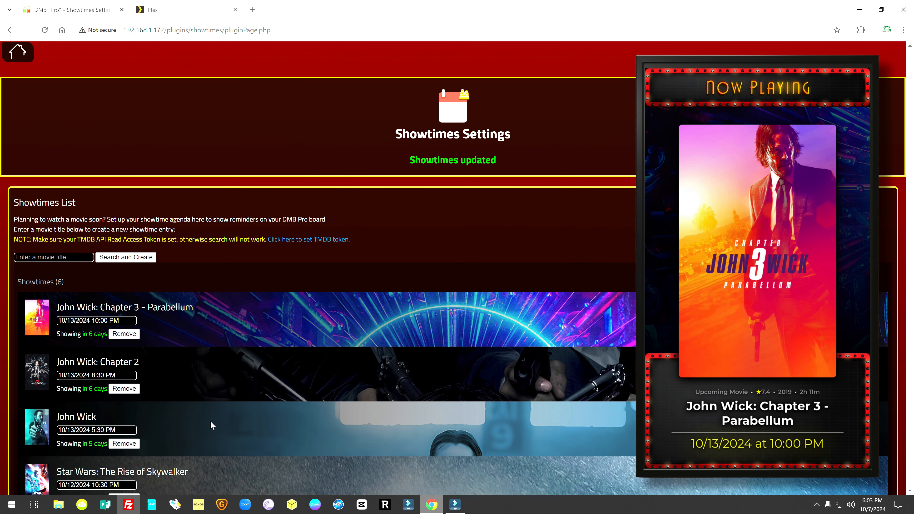
Step: Change the showtimes view mode to List View in the display settings and save the change
scroll(211, 425, "down", 5)
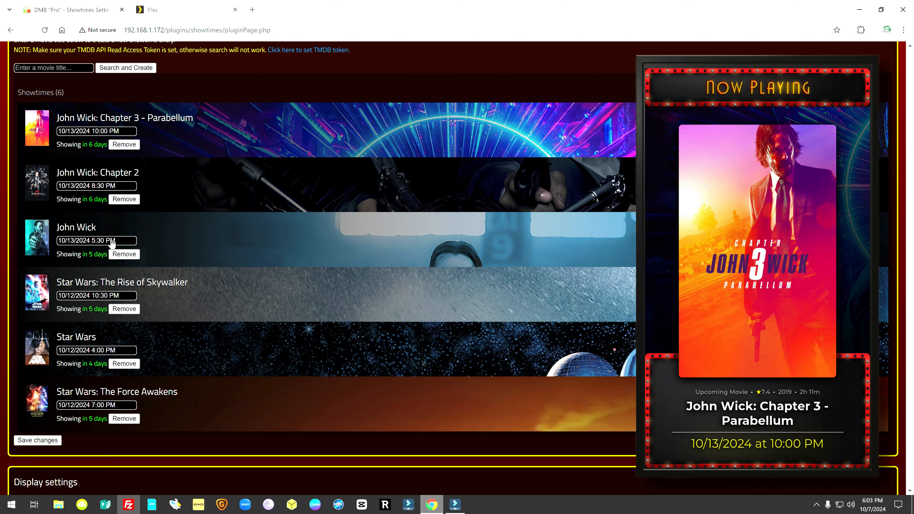
scroll(112, 244, "up", 2)
scroll(134, 280, "down", 7)
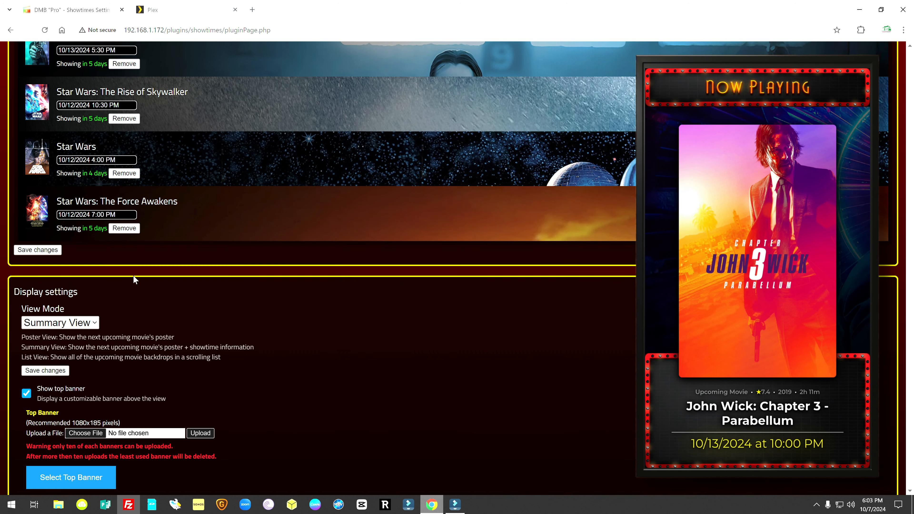
scroll(112, 238, "down", 1)
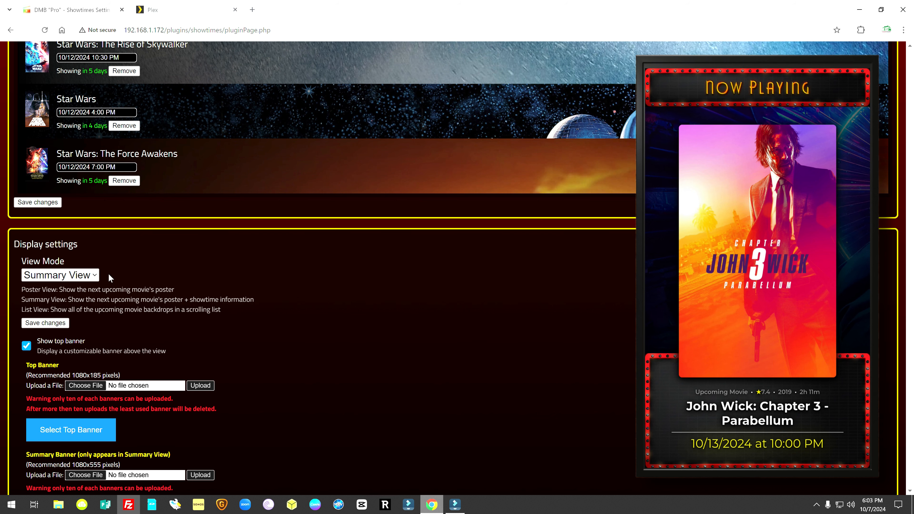
left_click(94, 276)
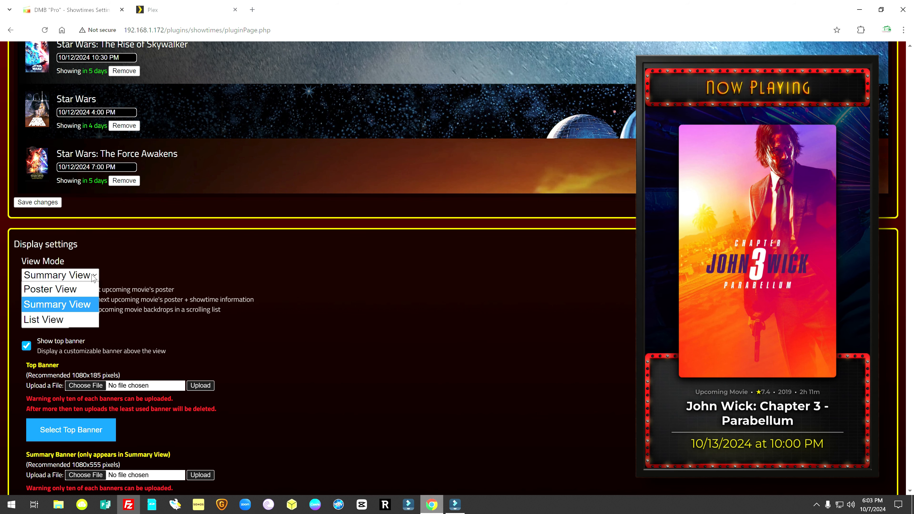
left_click(65, 323)
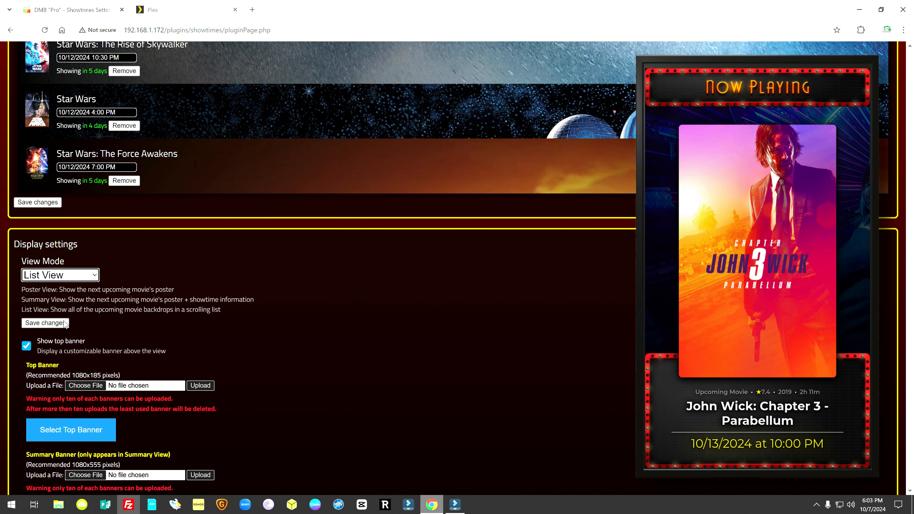
left_click(58, 322)
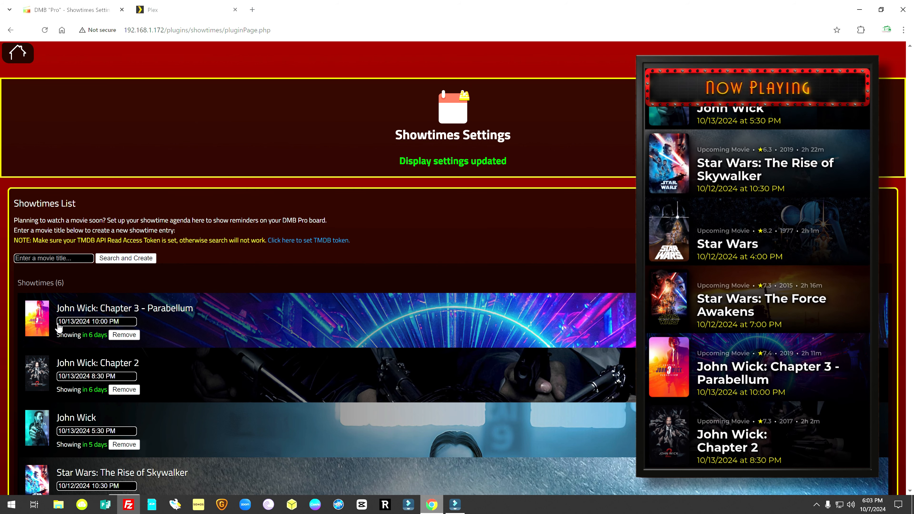
scroll(165, 331, "down", 10)
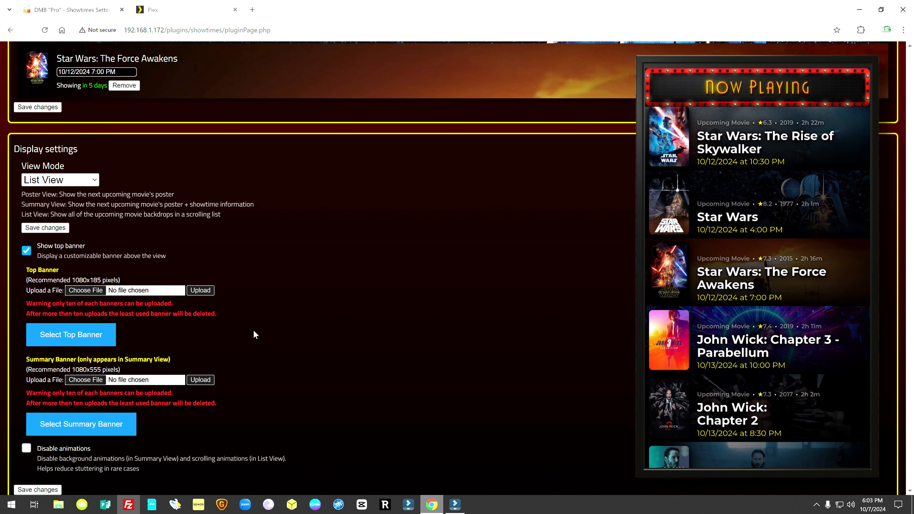
Step: Upload a Coming Soon banner from the "Top - Twinkling Lights - Rainbow-Gold" folder and select it as the Showtimes top banner
left_click(93, 292)
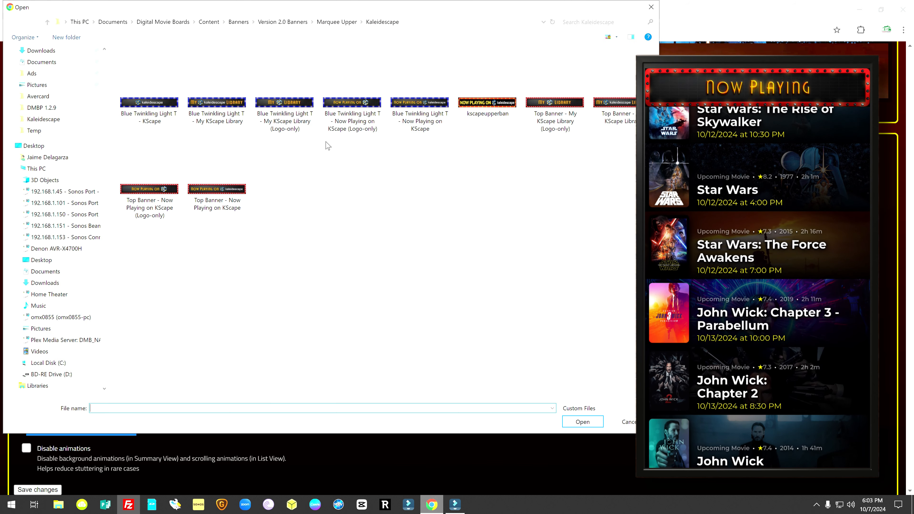
left_click(47, 22)
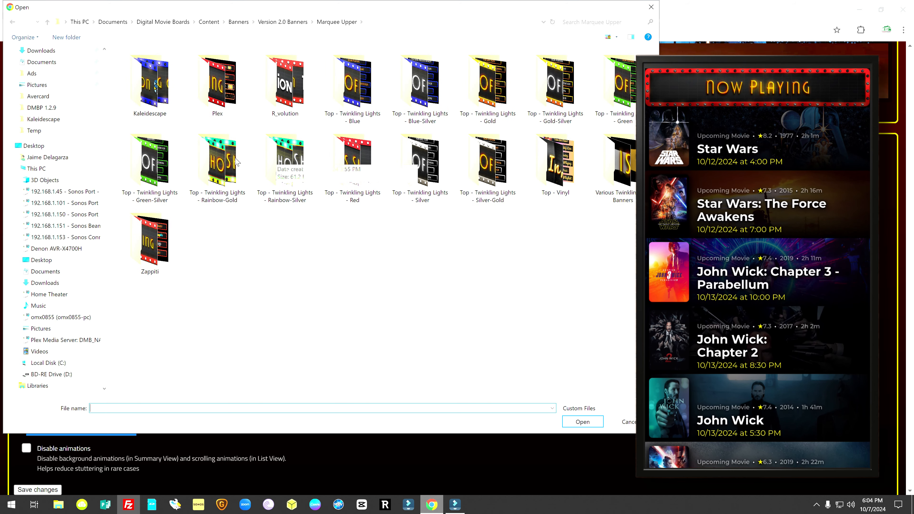
double_click(225, 164)
left_click(231, 100)
left_click(582, 421)
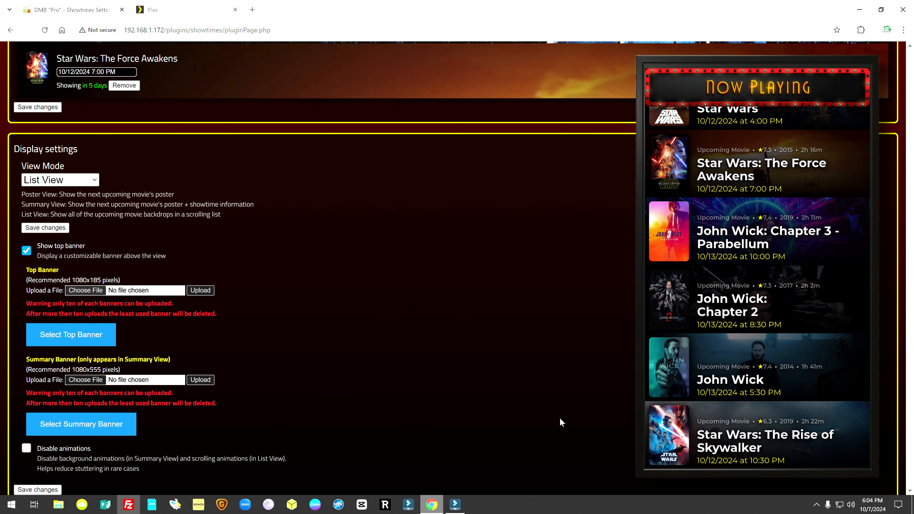
left_click(206, 292)
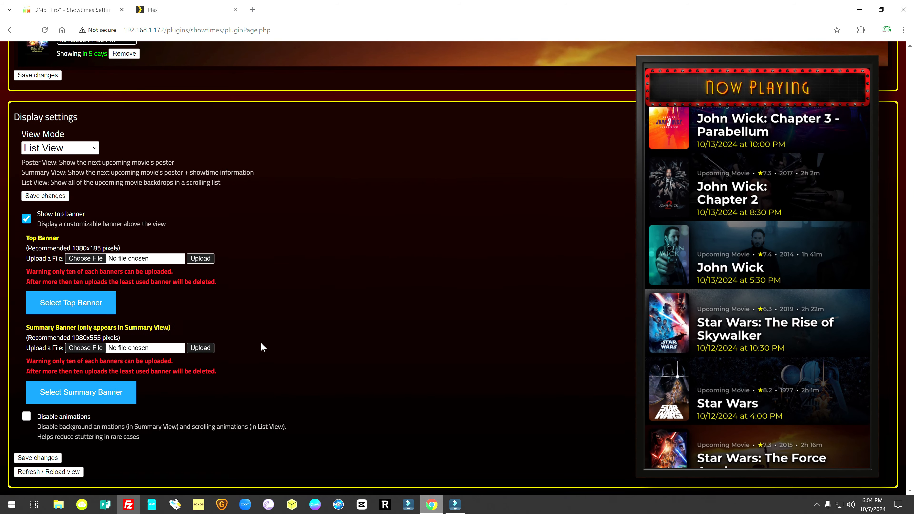
mouse_move(82, 302)
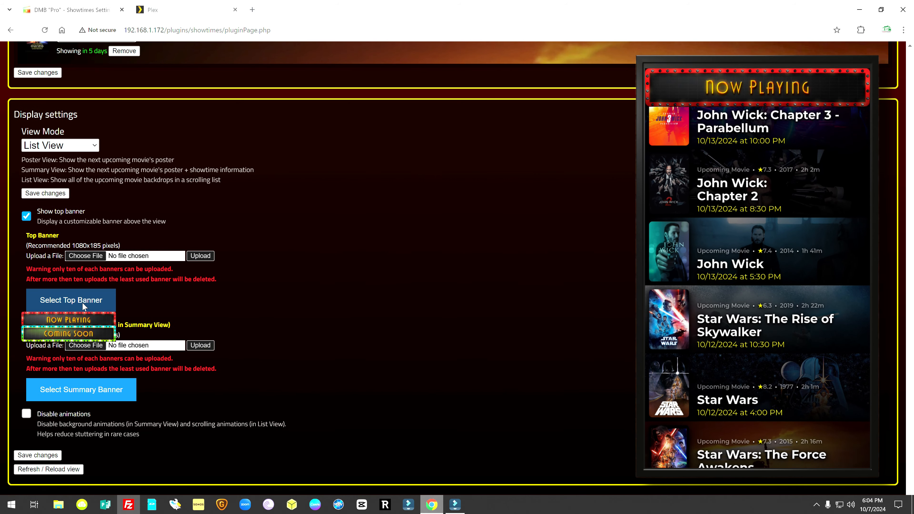
left_click(83, 334)
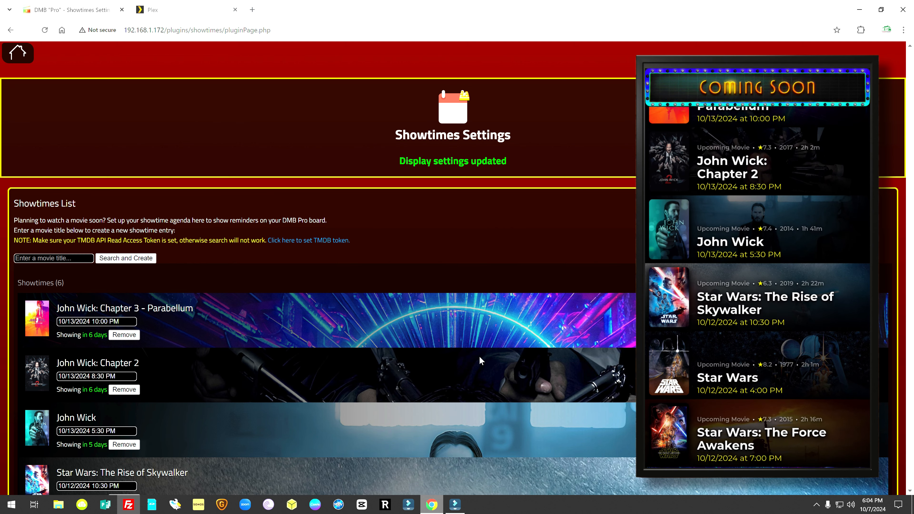
Step: Change the showtimes view mode to Poster View in the display settings and save the change
scroll(489, 374, "down", 8)
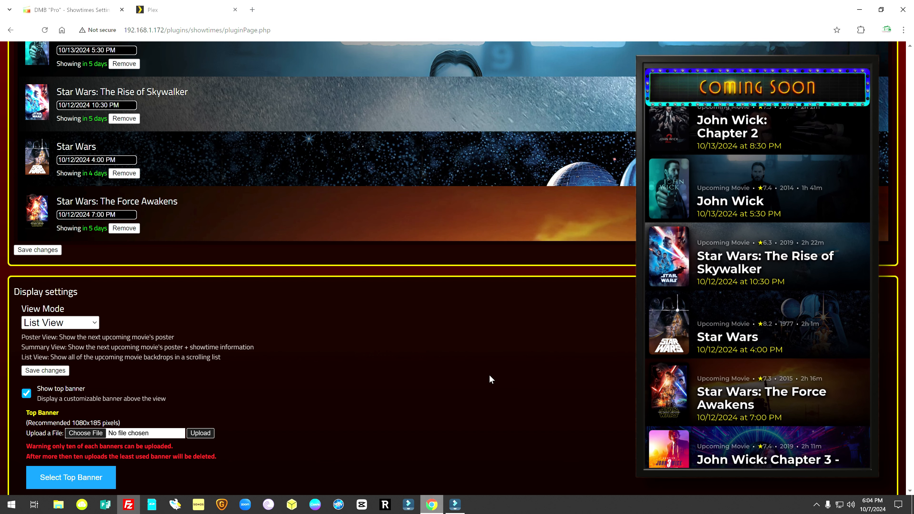
scroll(491, 375, "up", 3)
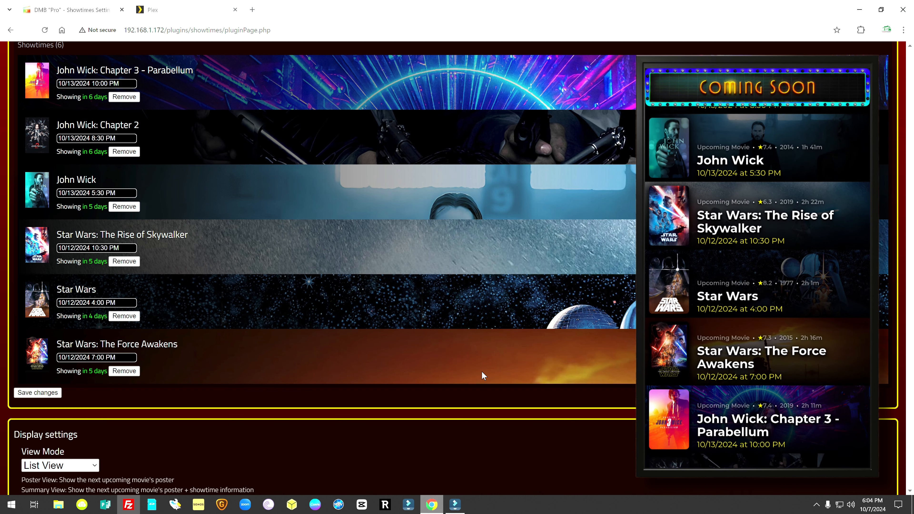
scroll(392, 329, "down", 4)
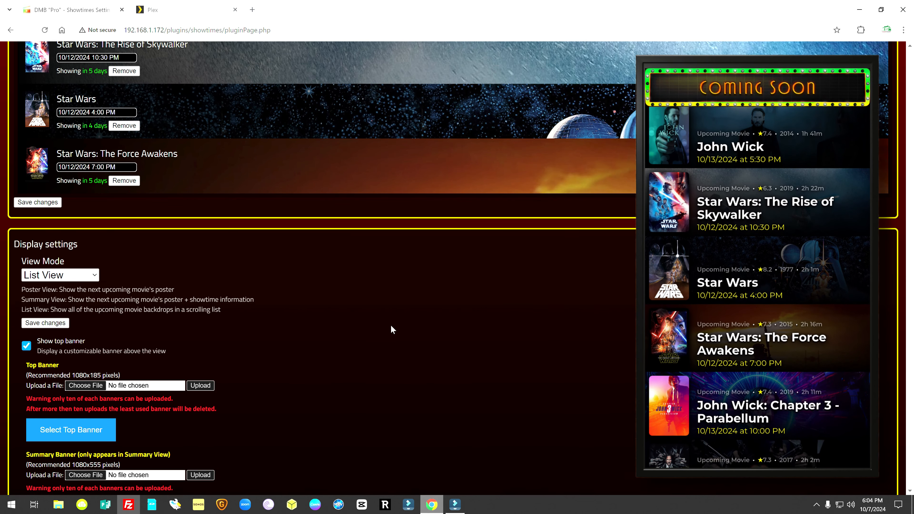
scroll(400, 325, "down", 3)
scroll(431, 268, "up", 4)
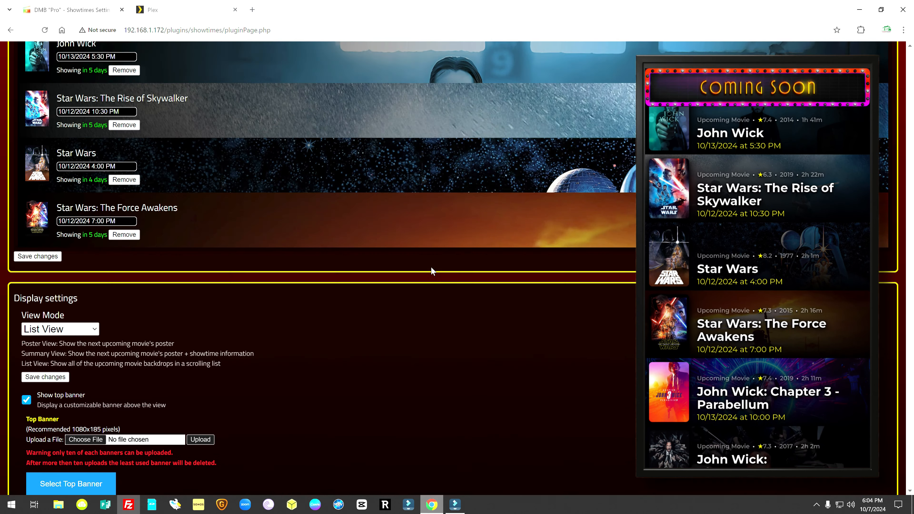
left_click(90, 338)
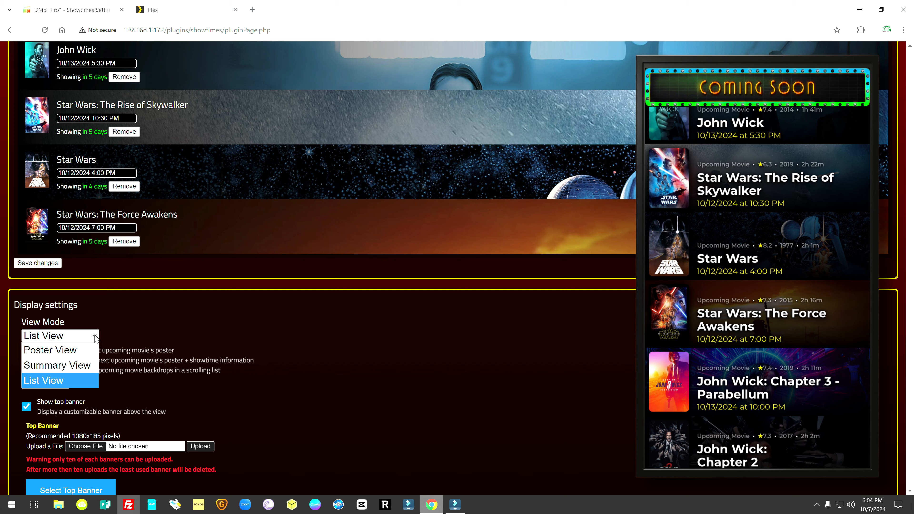
left_click(66, 354)
left_click(45, 384)
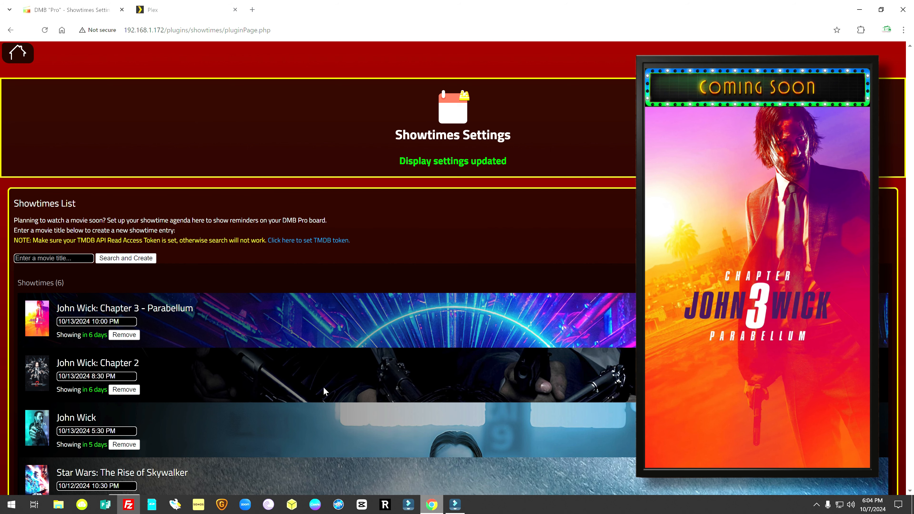
Step: Switch the showtimes view mode to Summary View and save the display settings
scroll(310, 401, "down", 10)
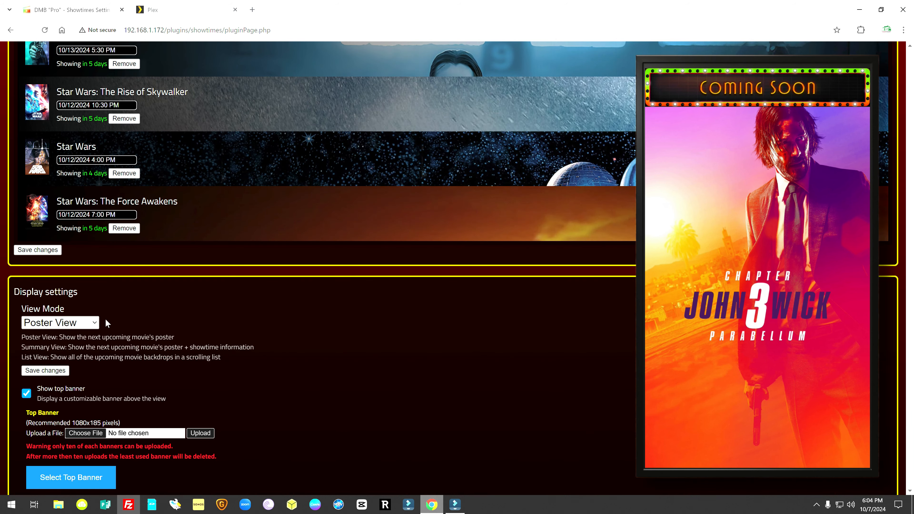
left_click(72, 322)
left_click(54, 351)
left_click(46, 370)
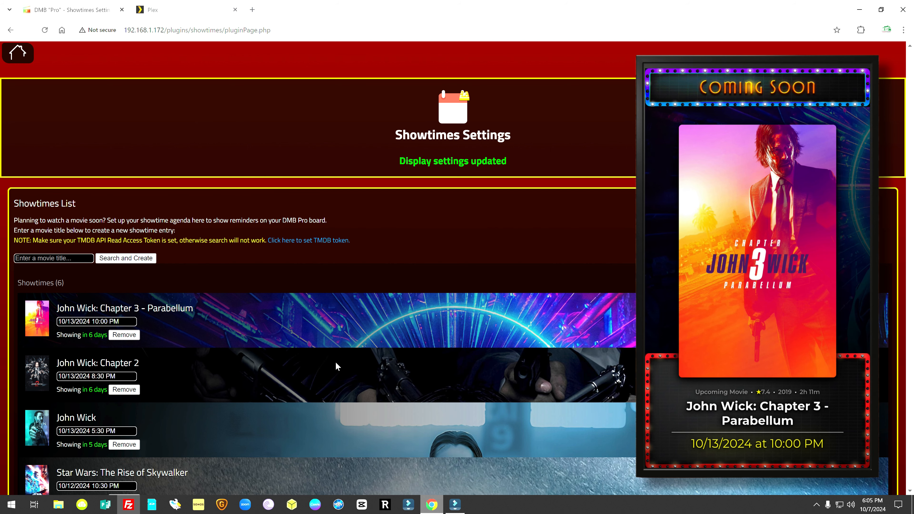
Step: Set the showtimes view mode back to List View and save the change
scroll(334, 362, "down", 10)
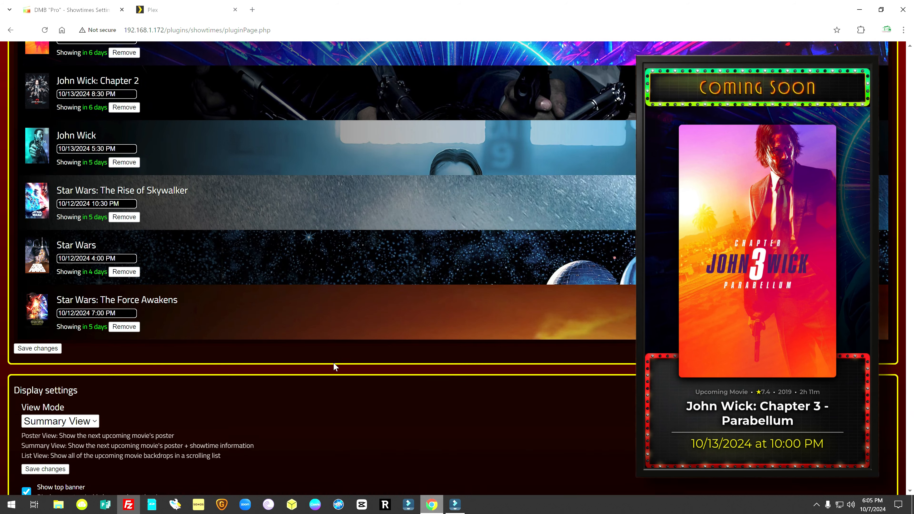
left_click(57, 322)
left_click(56, 368)
left_click(57, 370)
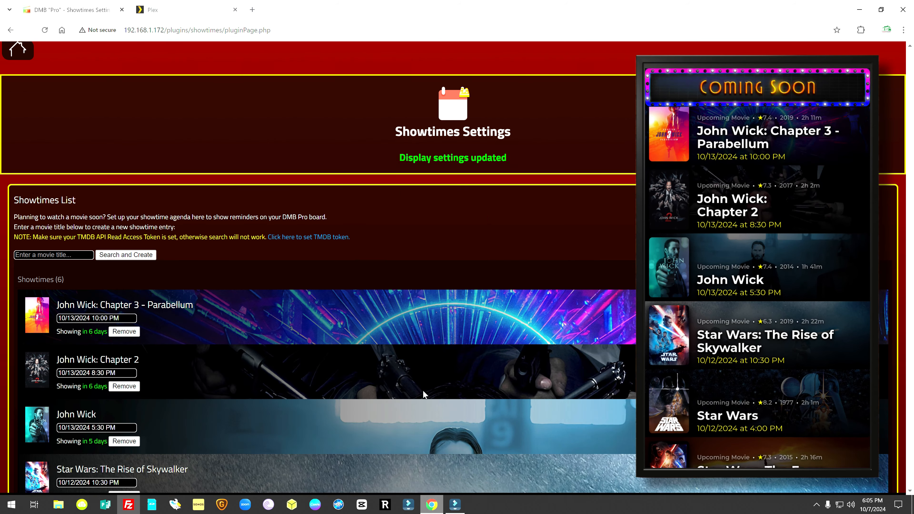
Step: Preview the available summary banners and save the Showtimes display settings
scroll(423, 390, "down", 14)
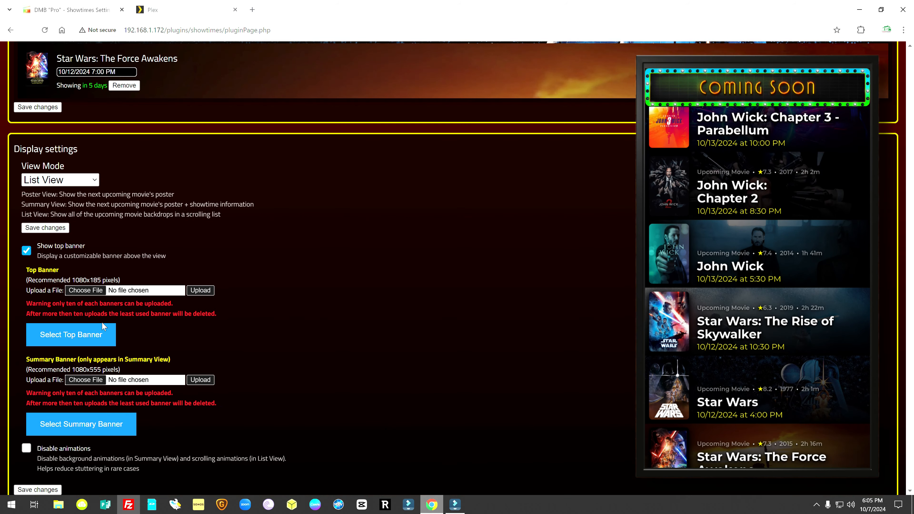
scroll(308, 327, "down", 1)
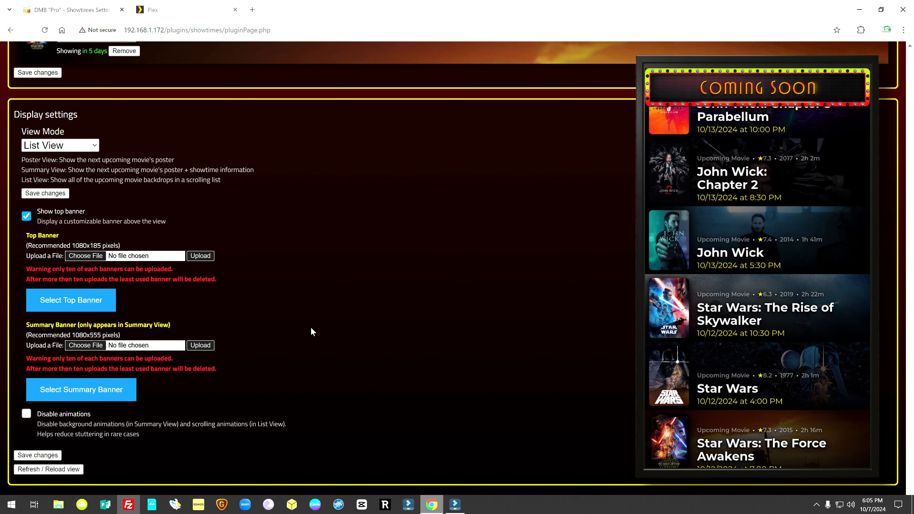
mouse_move(119, 393)
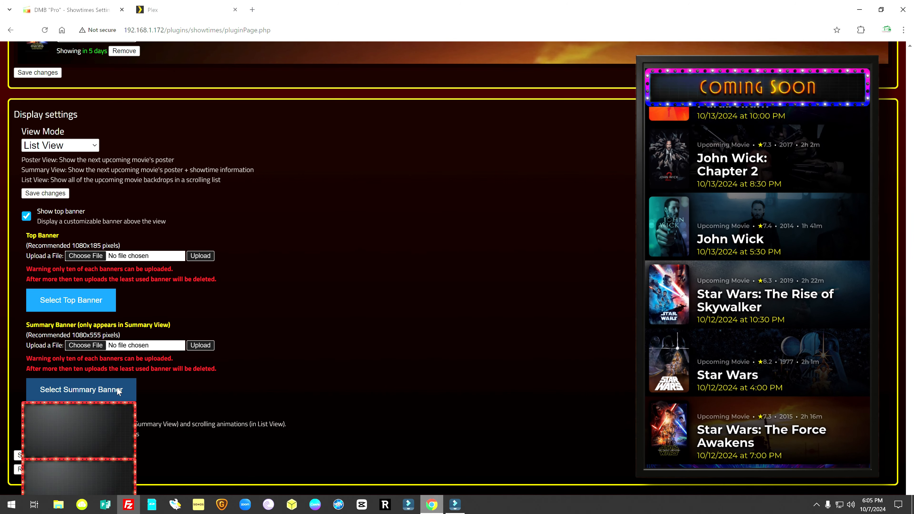
scroll(119, 390, "down", 1)
scroll(226, 253, "up", 1)
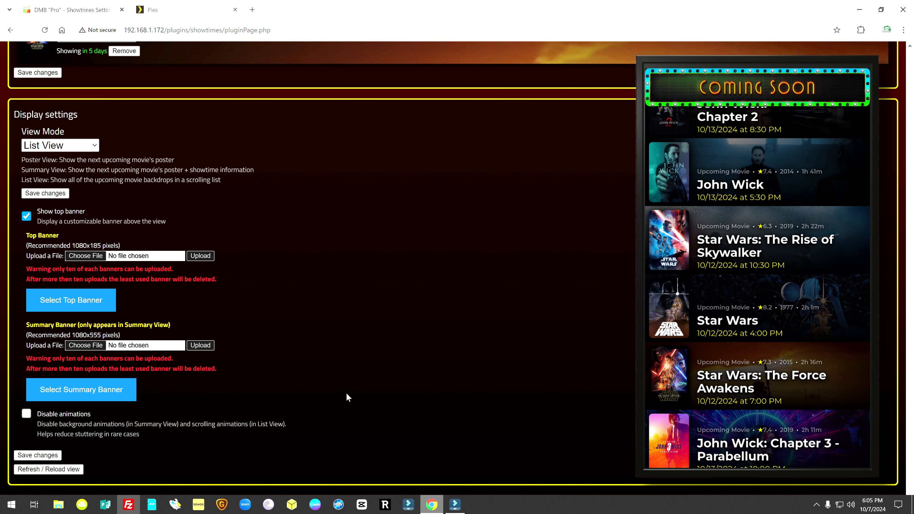
scroll(347, 394, "up", 2)
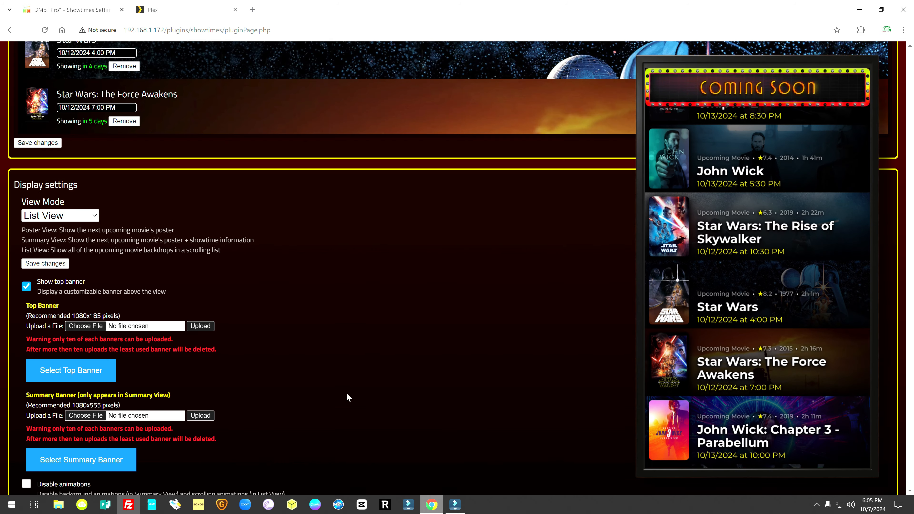
scroll(347, 394, "down", 2)
left_click(37, 455)
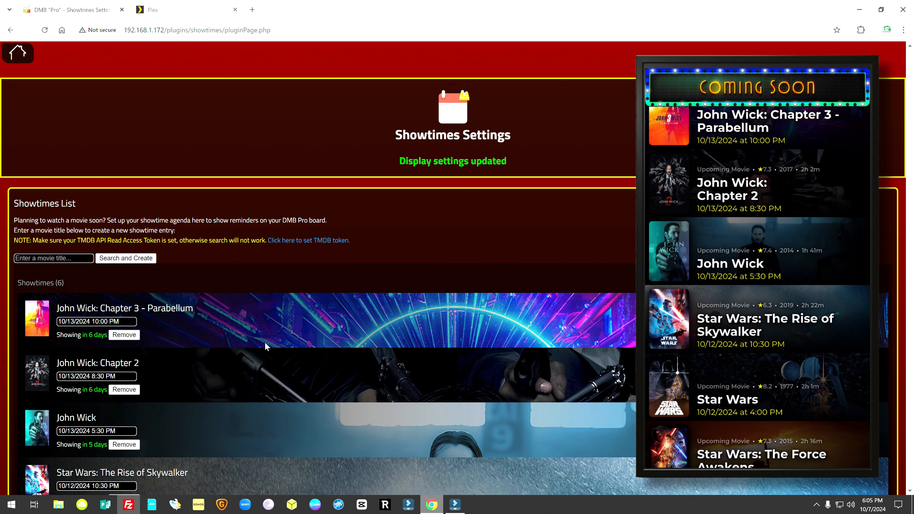
Step: Change the board's display view to Movie Poster in the playback settings
left_click(22, 58)
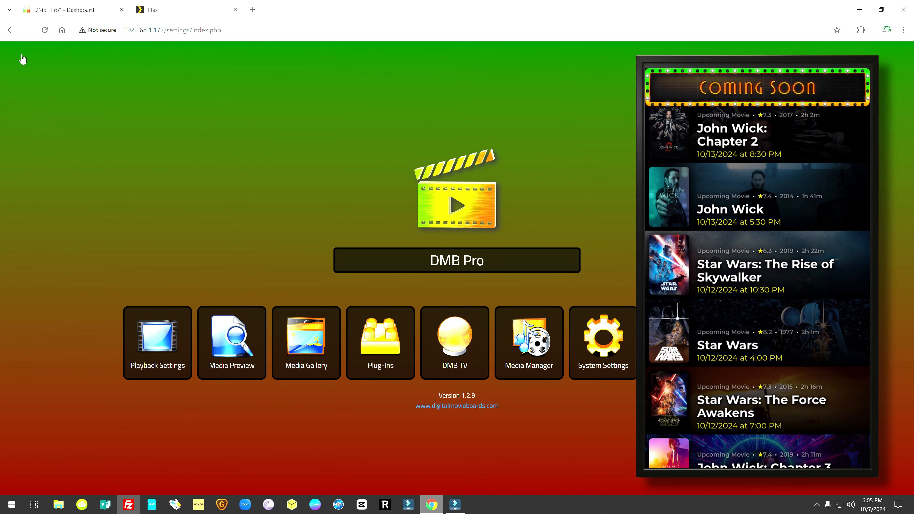
left_click(161, 340)
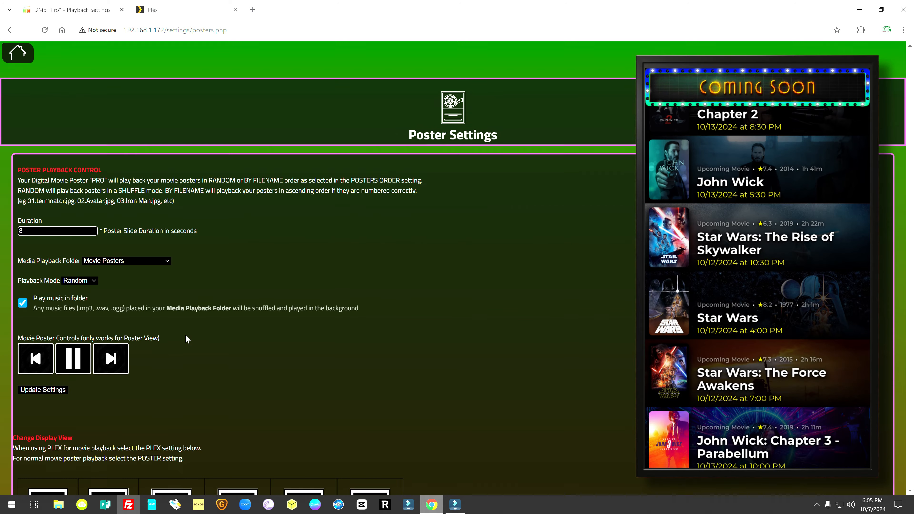
scroll(185, 336, "down", 4)
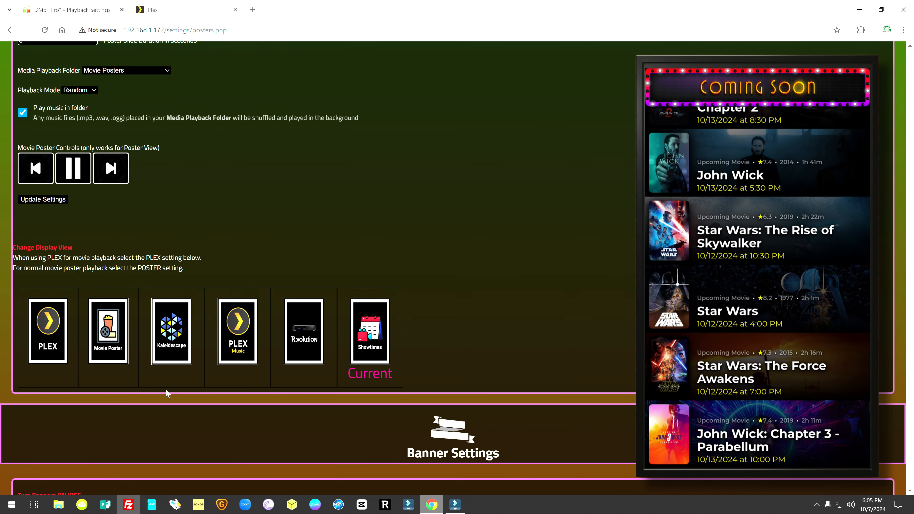
left_click(109, 340)
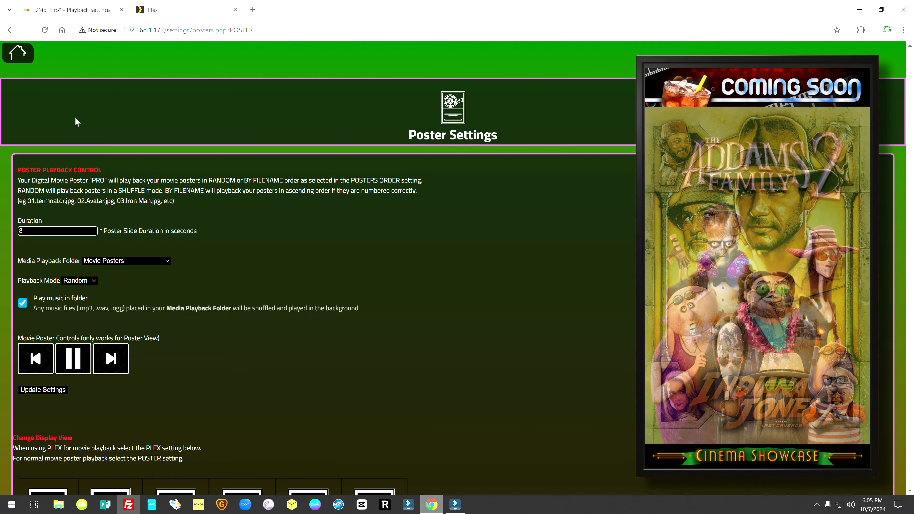
Step: Select the Movie Night banner as the poster view's top banner in the playback banner settings
left_click(21, 54)
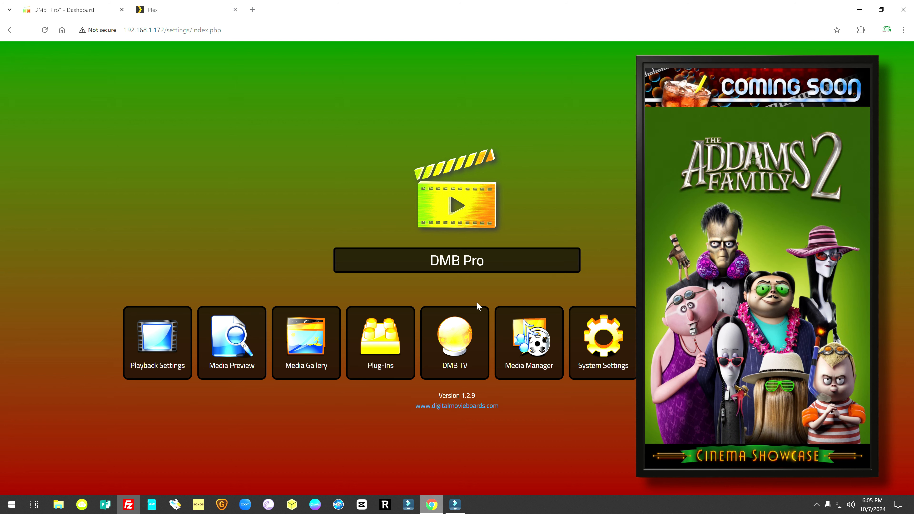
left_click(155, 349)
scroll(170, 354, "down", 10)
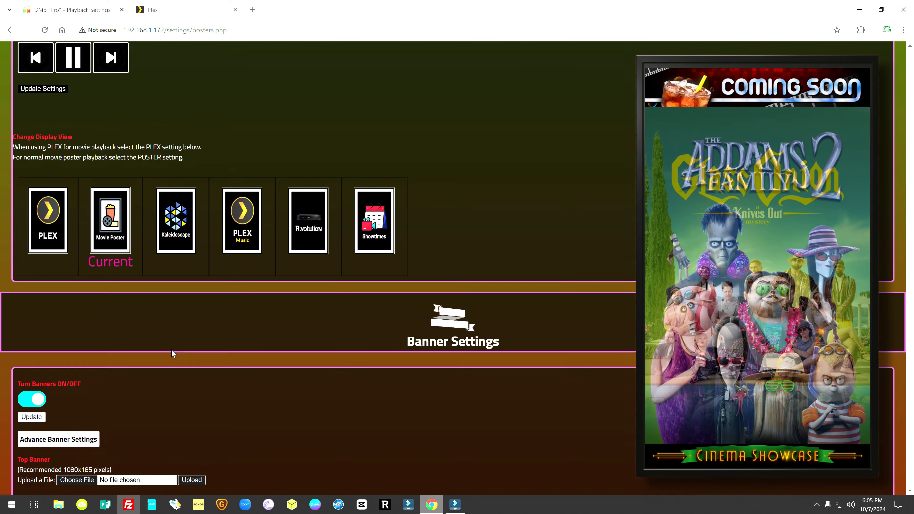
left_click(71, 323)
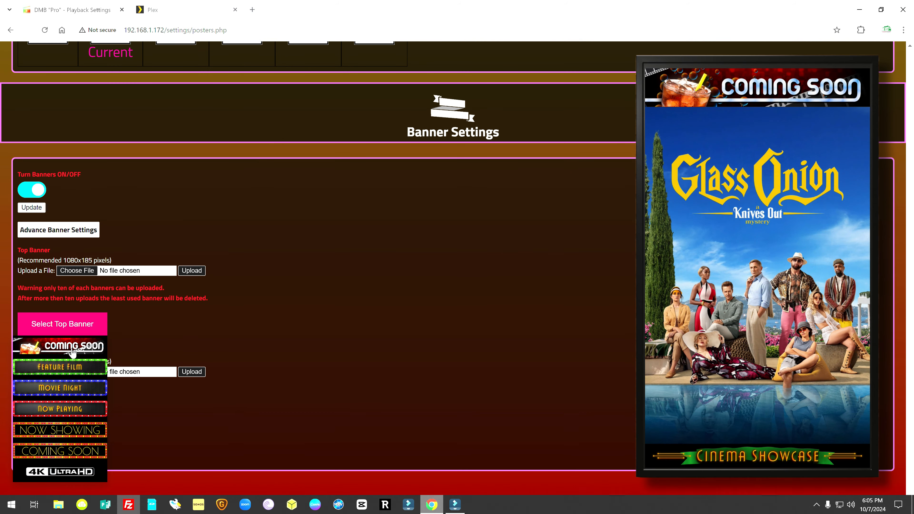
left_click(63, 389)
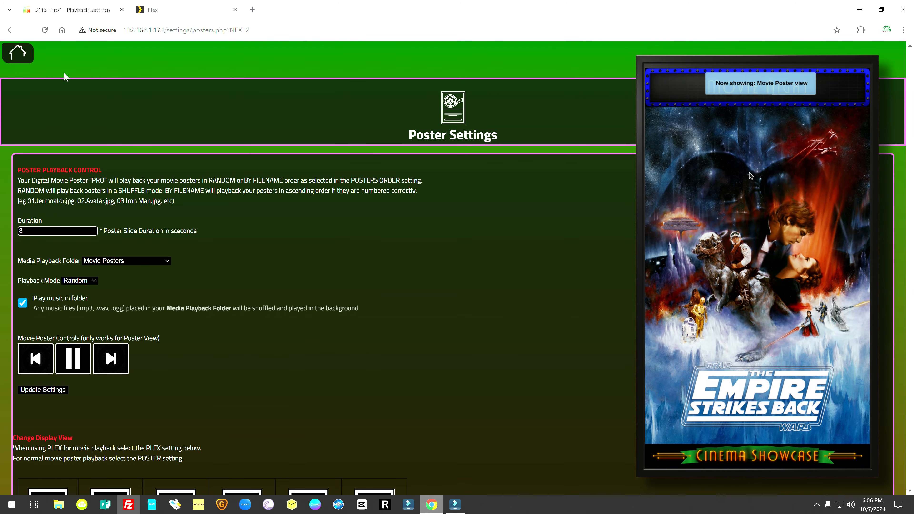
Step: Open DMB TV from the dashboard and look through the bookmarks and the Vertical Display Videos
left_click(23, 58)
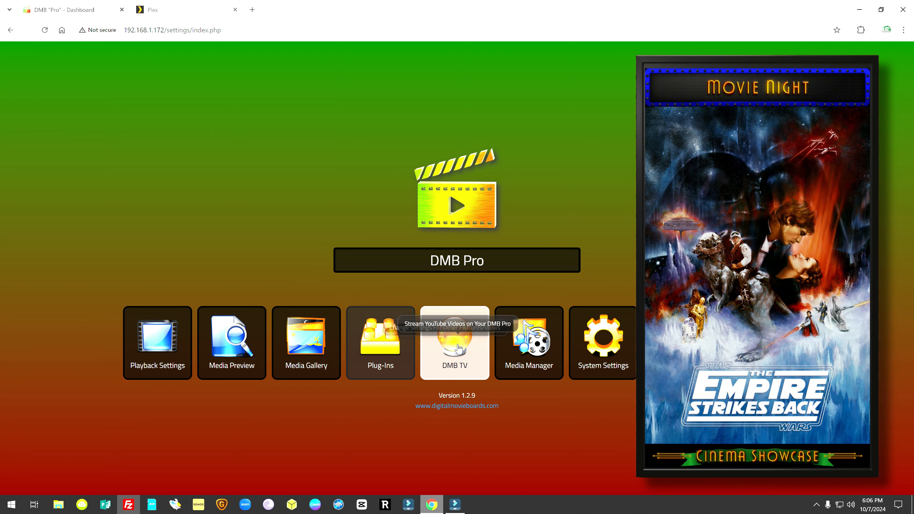
left_click(458, 347)
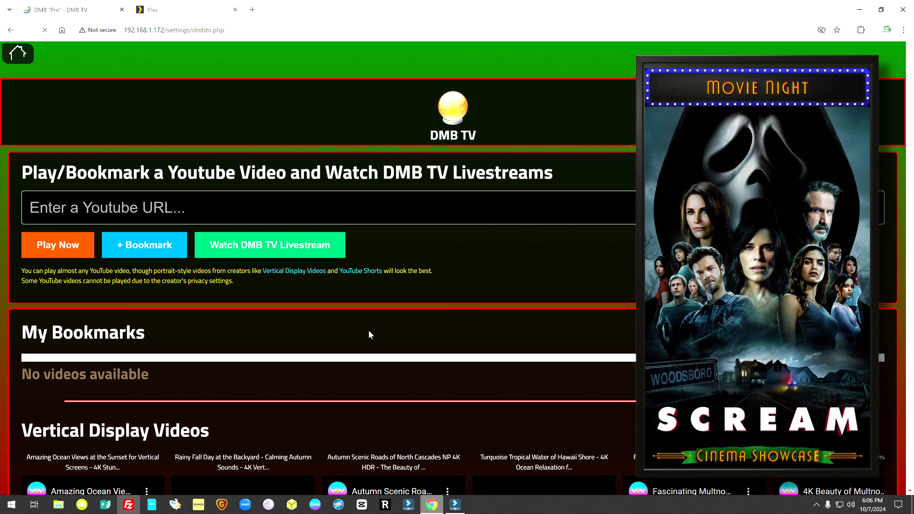
scroll(369, 330, "down", 5)
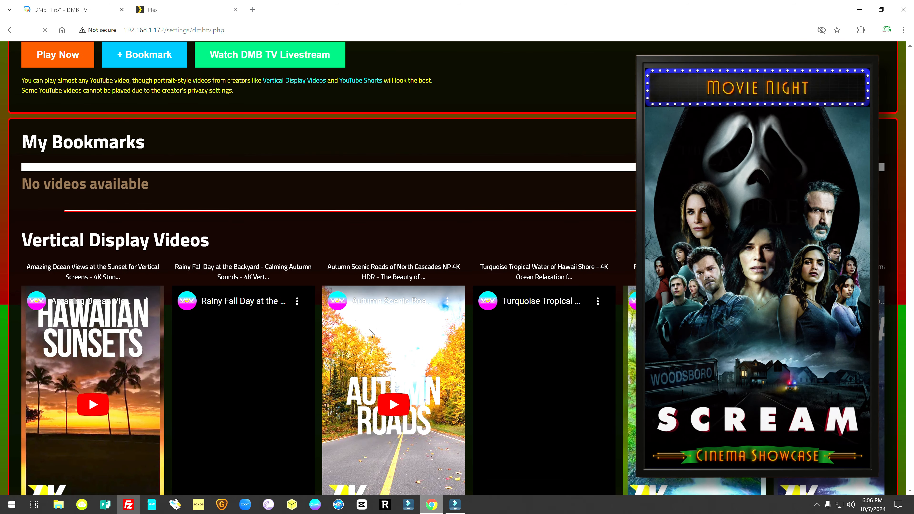
scroll(370, 333, "down", 3)
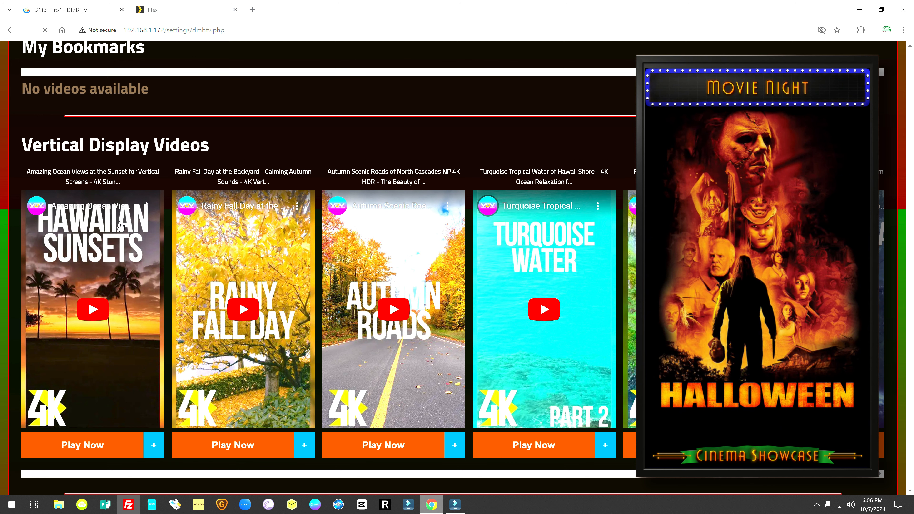
scroll(120, 225, "up", 3)
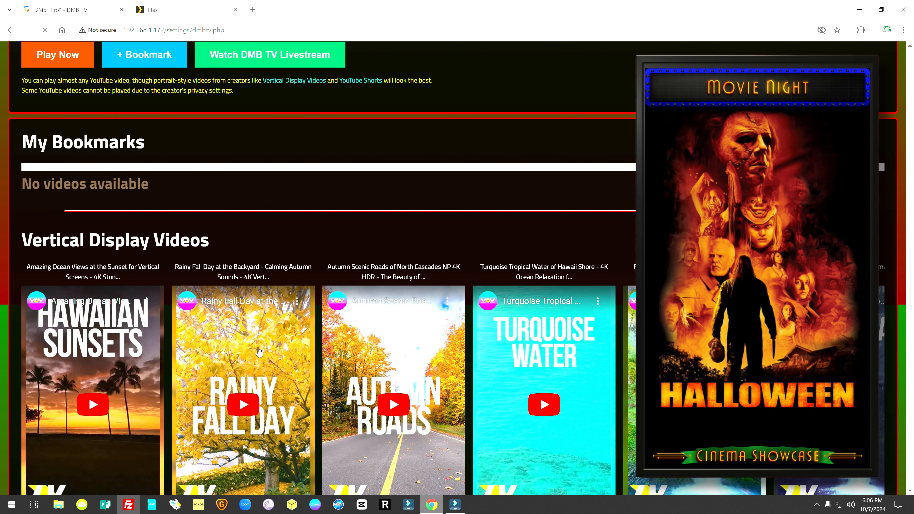
Step: Play the Turquoise Tropical Water video from the Vertical Display Videos on the board
scroll(259, 352, "down", 3)
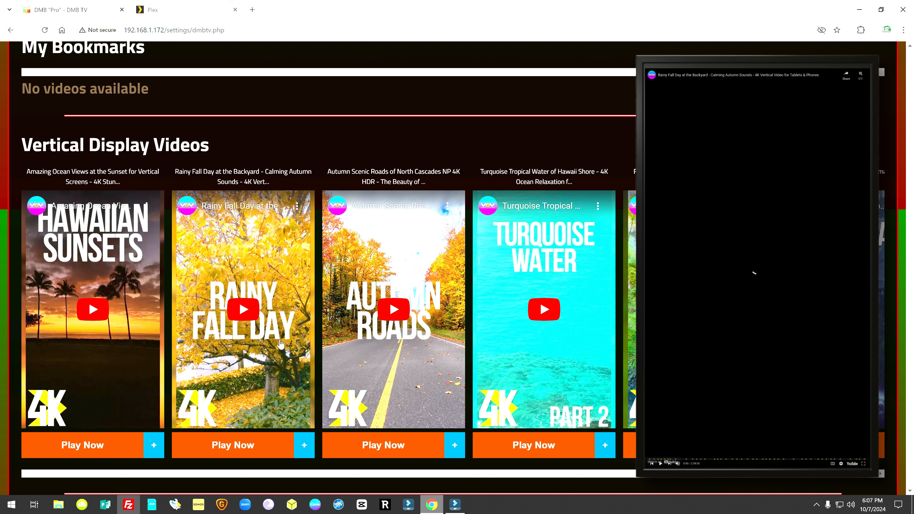
left_click(555, 453)
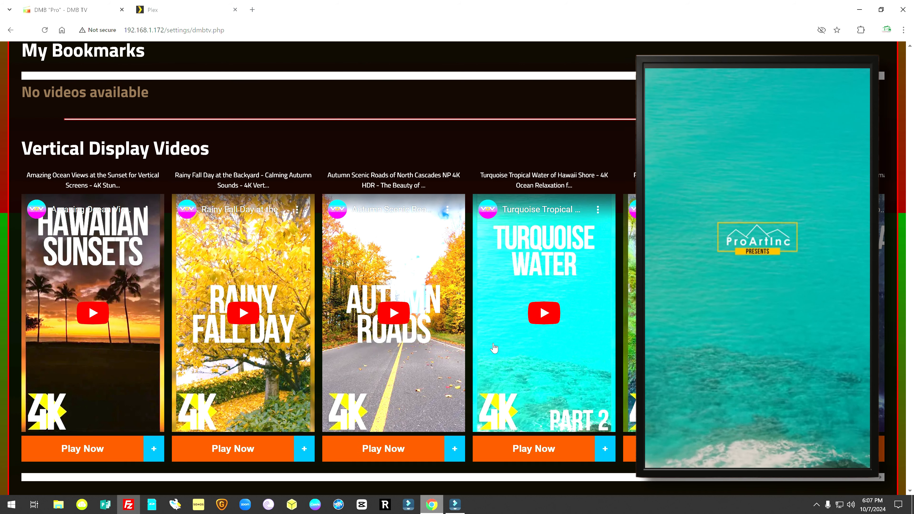
Step: Examine the DMB TV page's YouTube playback and bookmark options and the DMB TV Channel videos
scroll(494, 348, "up", 5)
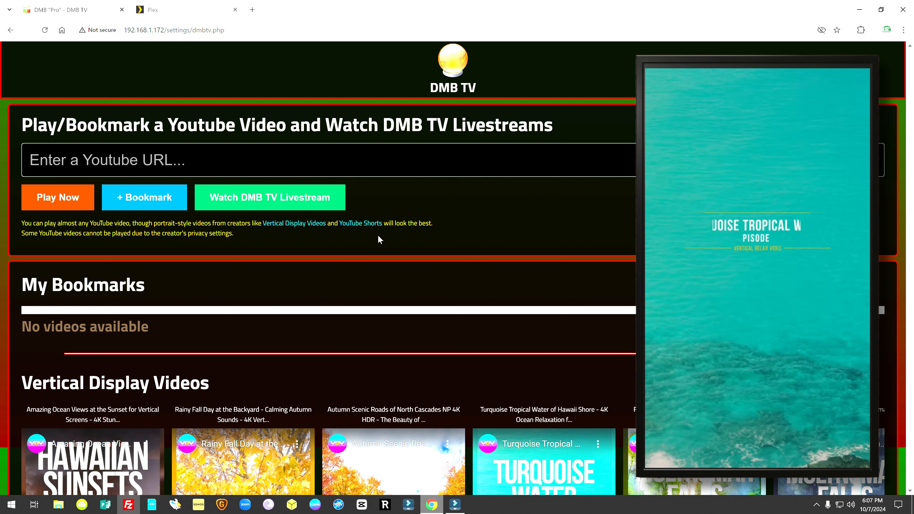
scroll(378, 235, "down", 4)
scroll(377, 235, "up", 4)
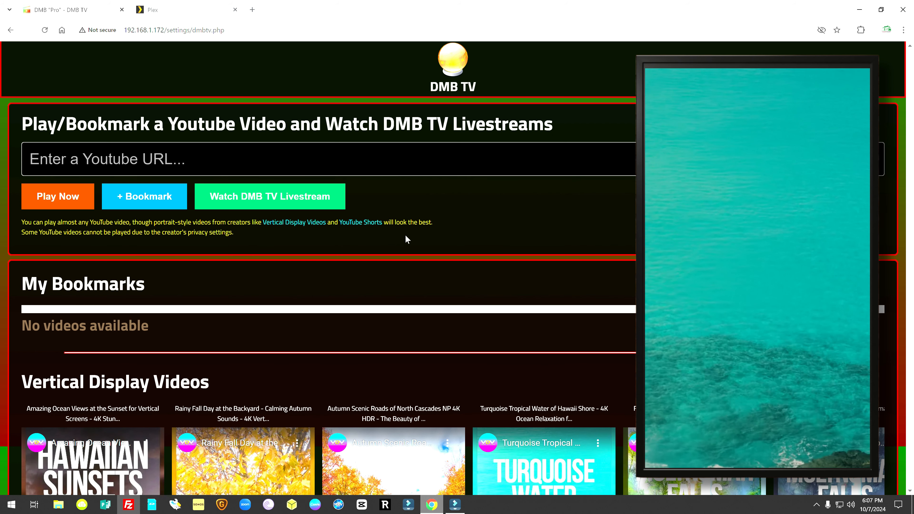
scroll(405, 234, "down", 10)
scroll(405, 234, "down", 2)
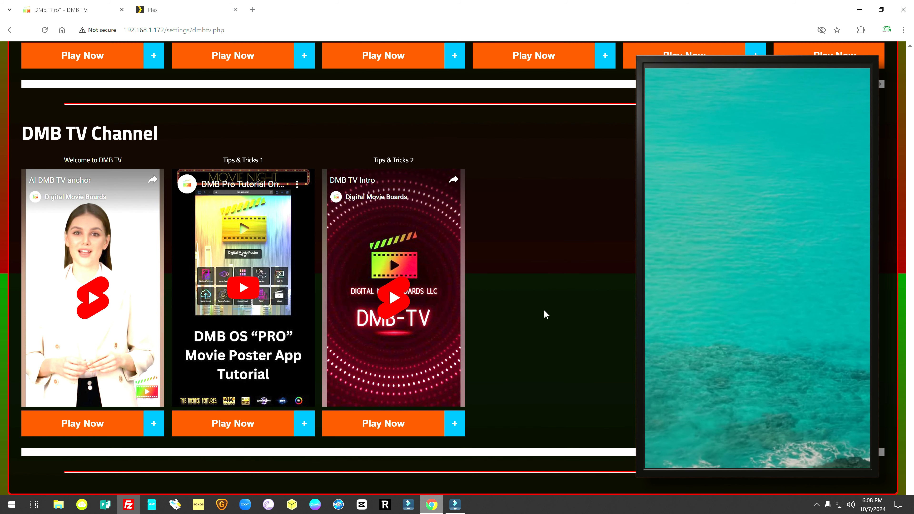
scroll(544, 310, "up", 3)
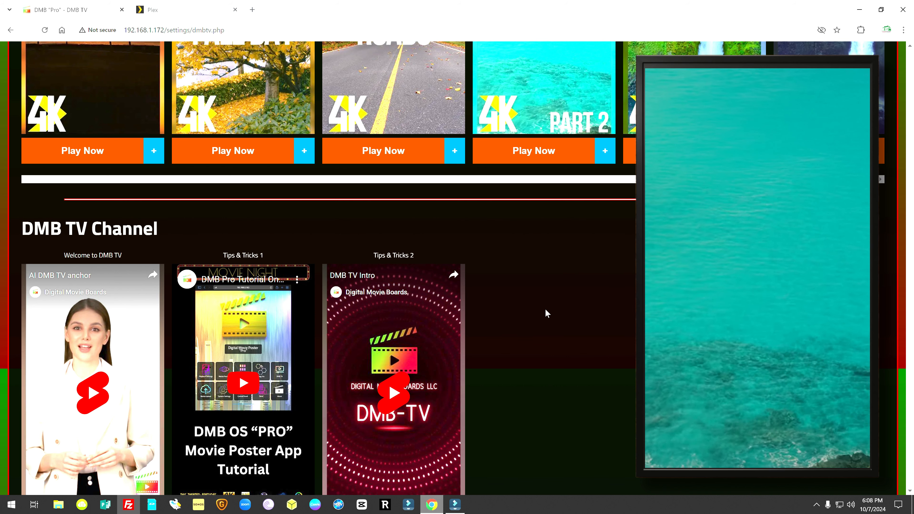
scroll(546, 313, "down", 3)
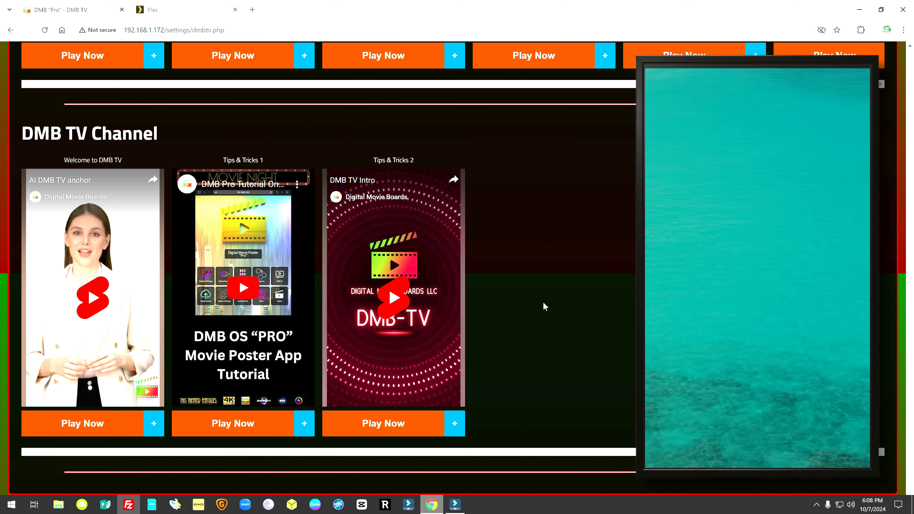
scroll(544, 305, "up", 15)
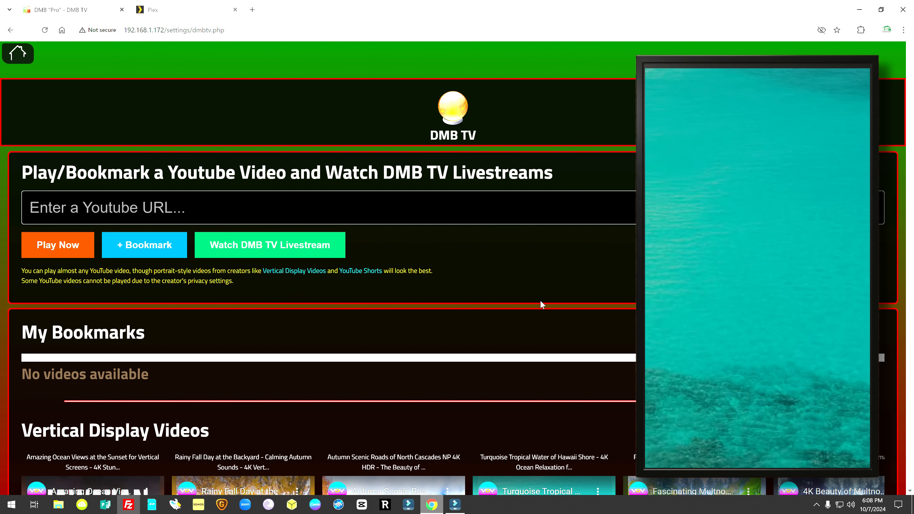
Step: Return to the playback settings and switch the board's display view to Movie Poster
left_click(24, 61)
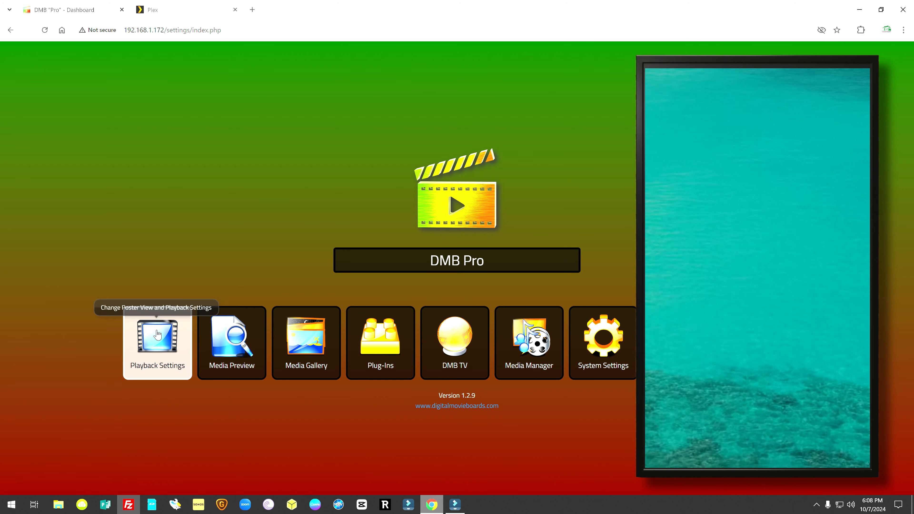
left_click(160, 342)
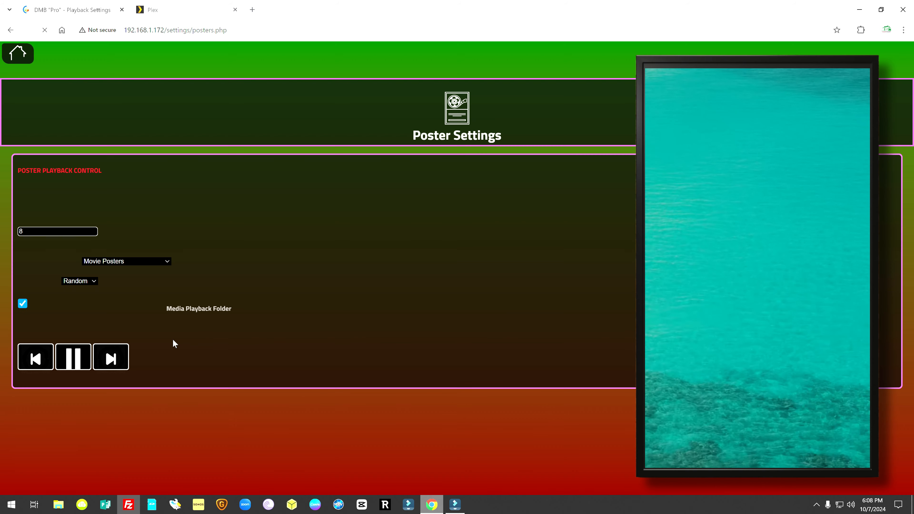
scroll(172, 339, "down", 3)
left_click(105, 396)
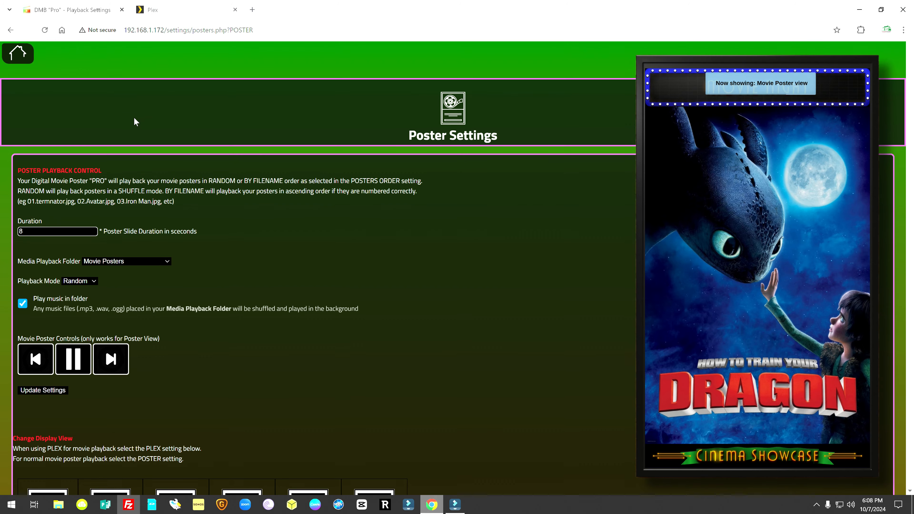
Step: Open the Plex plug-in and examine its poster display settings and the view modes in the music display settings
left_click(17, 58)
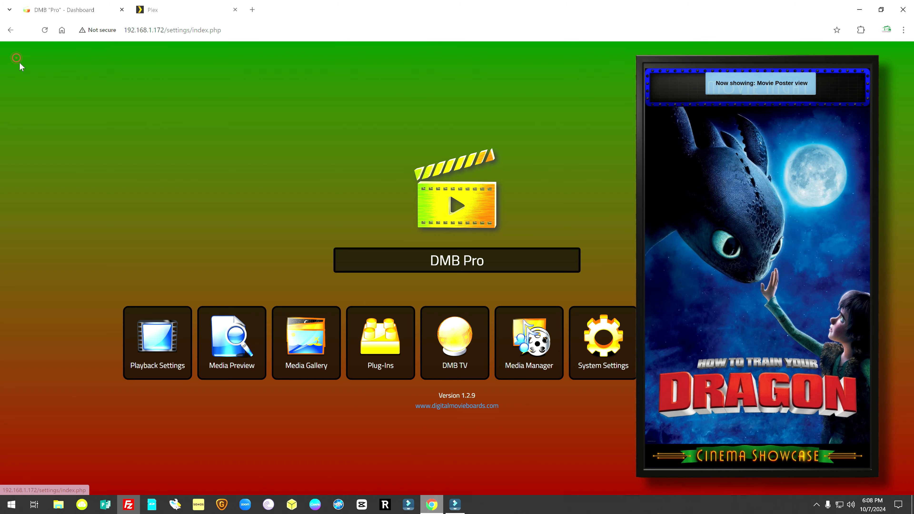
left_click(380, 344)
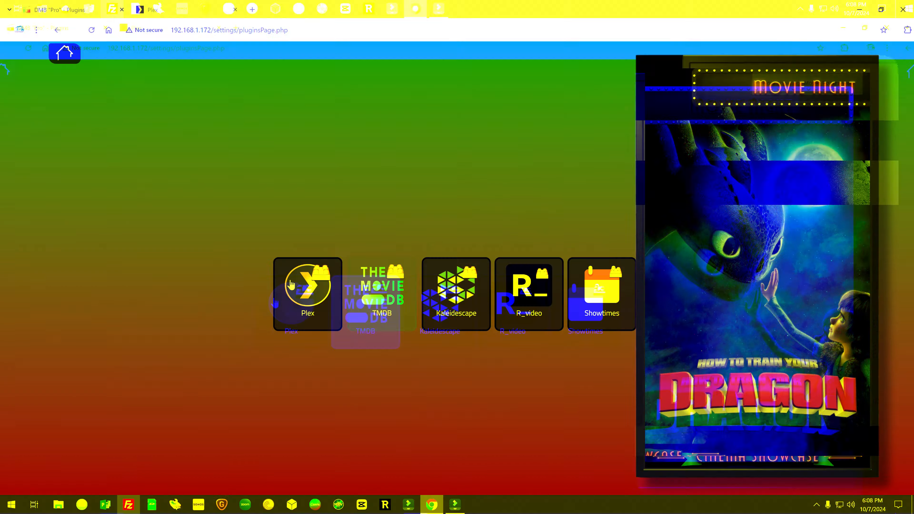
left_click(304, 303)
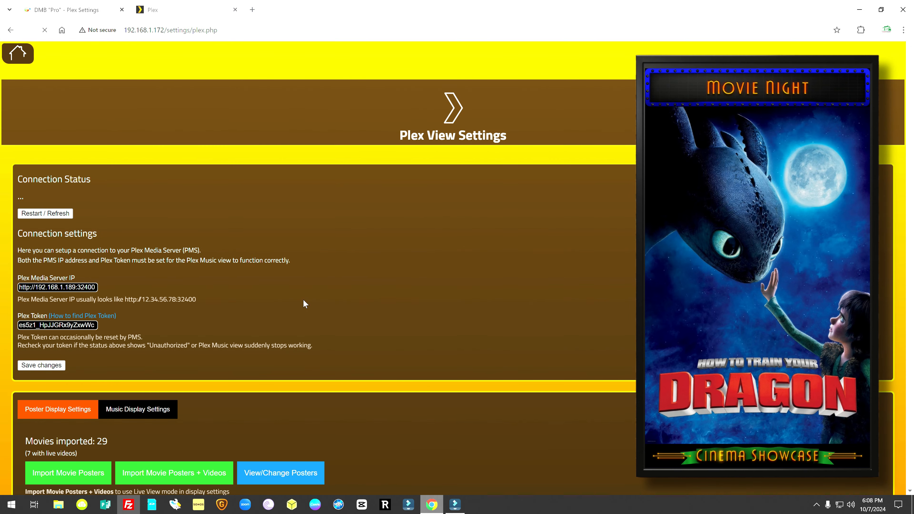
scroll(302, 303, "down", 5)
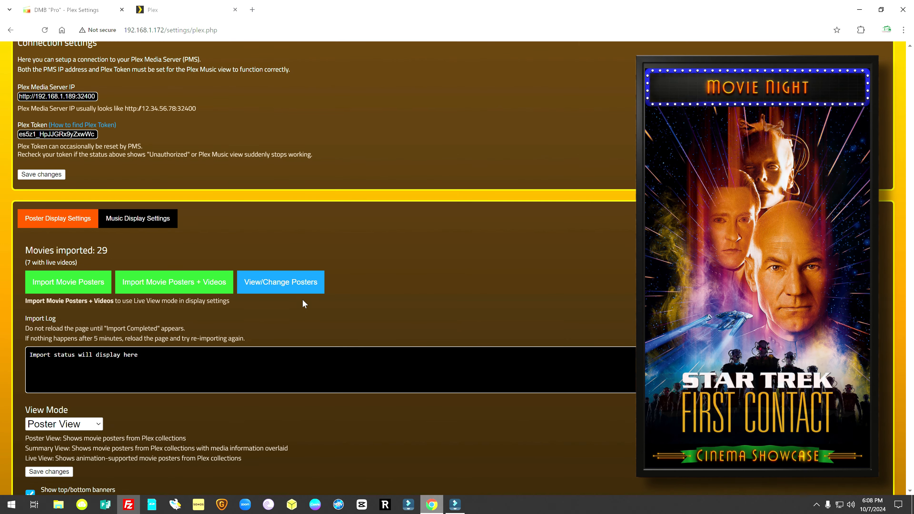
scroll(127, 280, "down", 4)
scroll(126, 279, "up", 4)
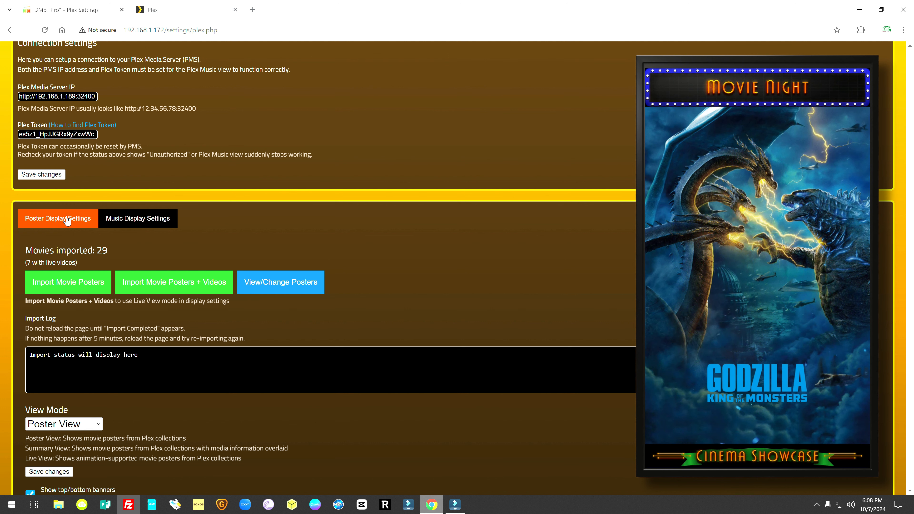
left_click(144, 222)
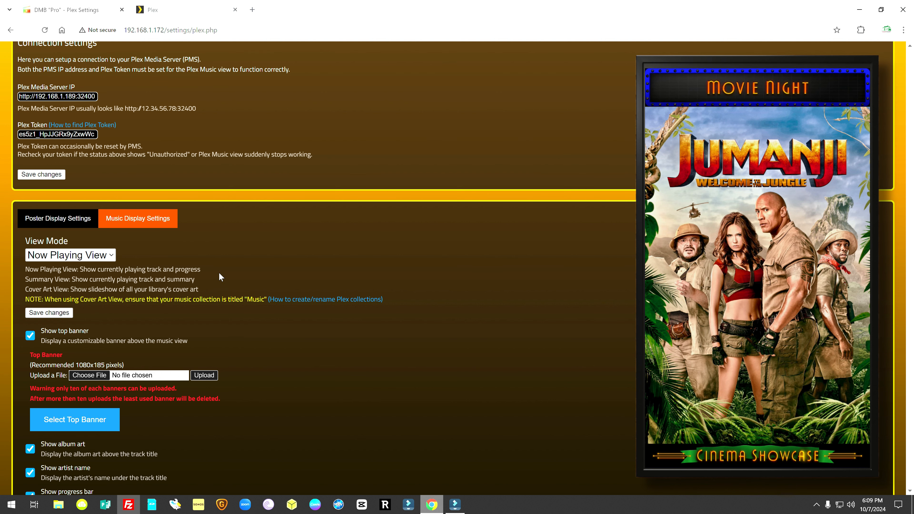
left_click(112, 255)
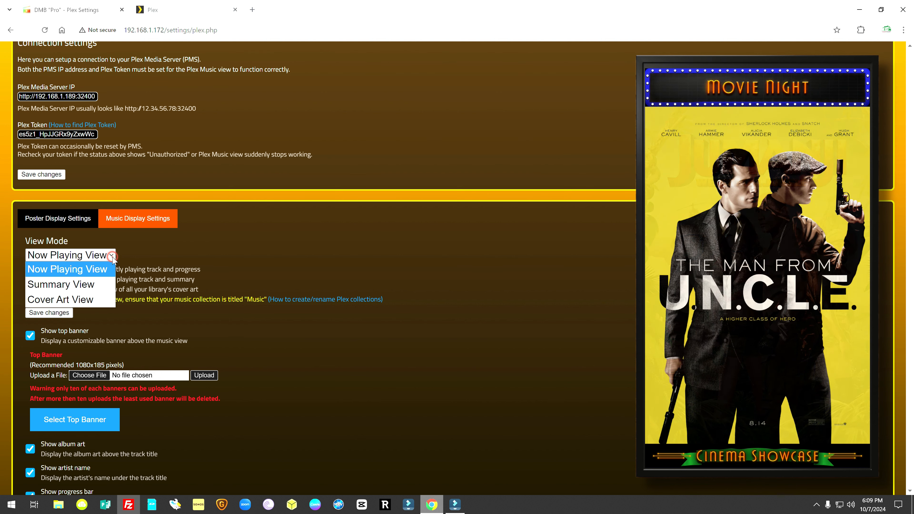
left_click(112, 256)
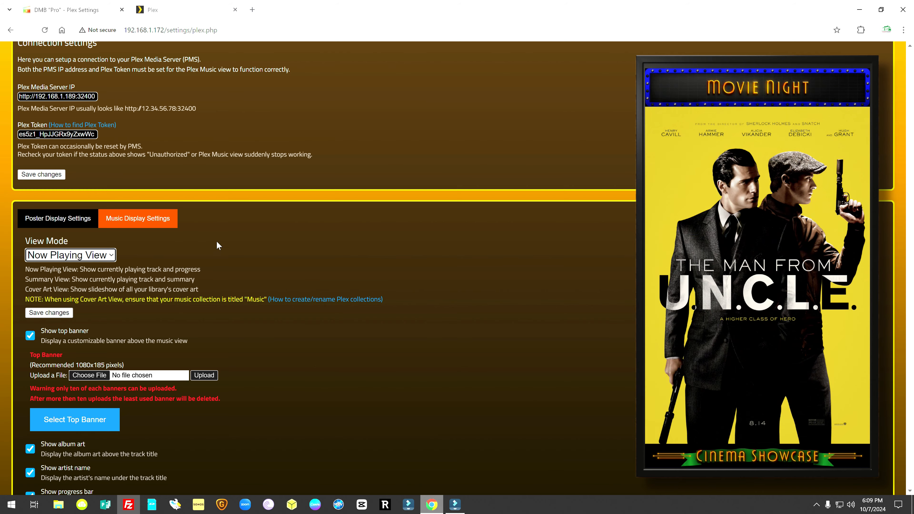
Step: Leave the Plex plug-in and change the board's display view to Plex Music in the playback settings
scroll(215, 241, "up", 5)
left_click(24, 57)
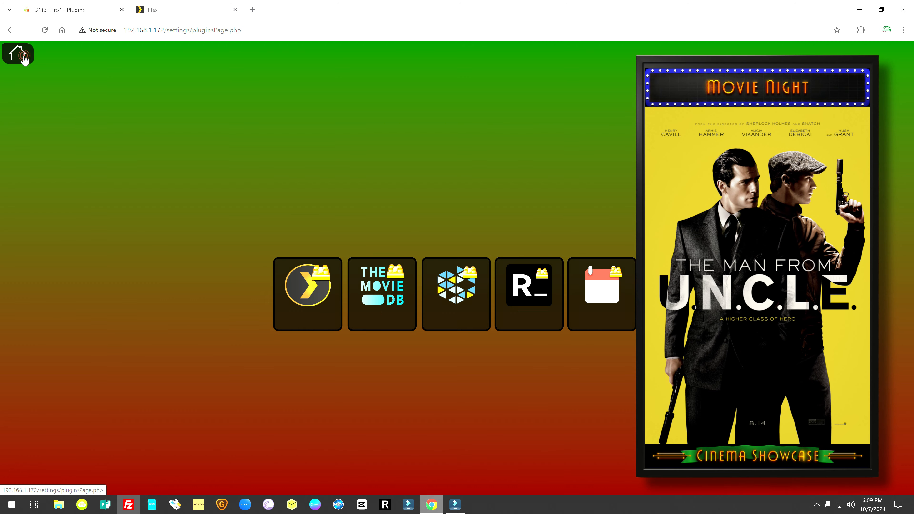
left_click(18, 54)
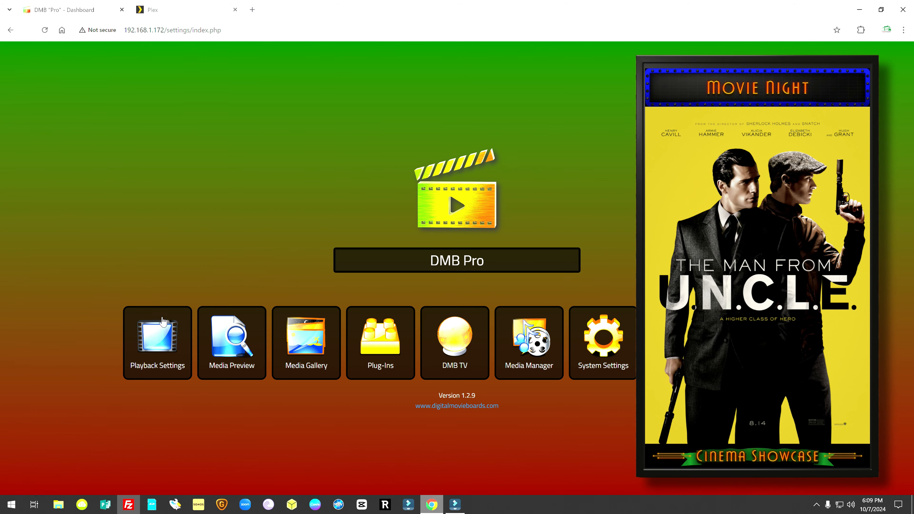
left_click(162, 321)
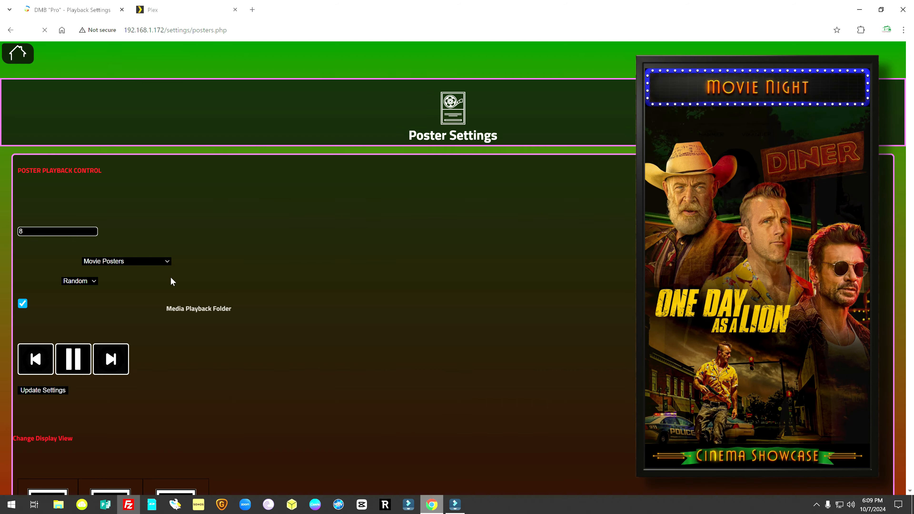
scroll(318, 387, "down", 3)
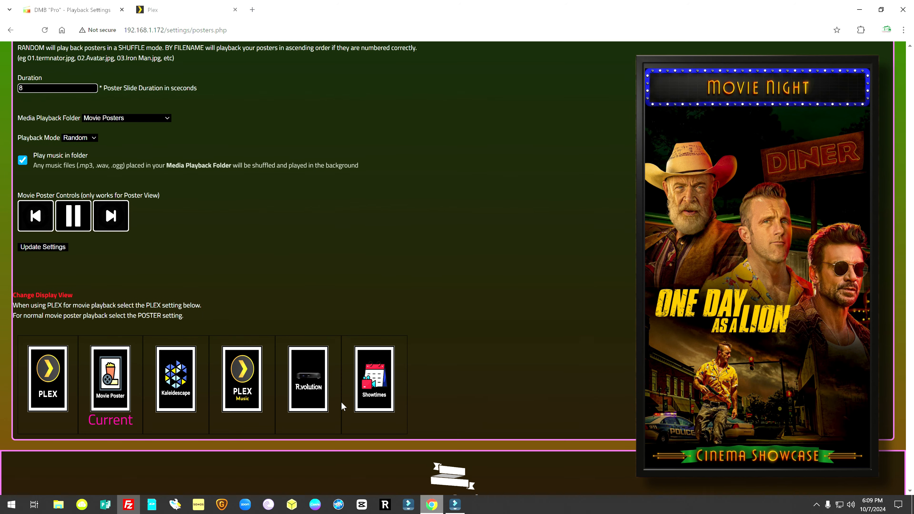
left_click(239, 378)
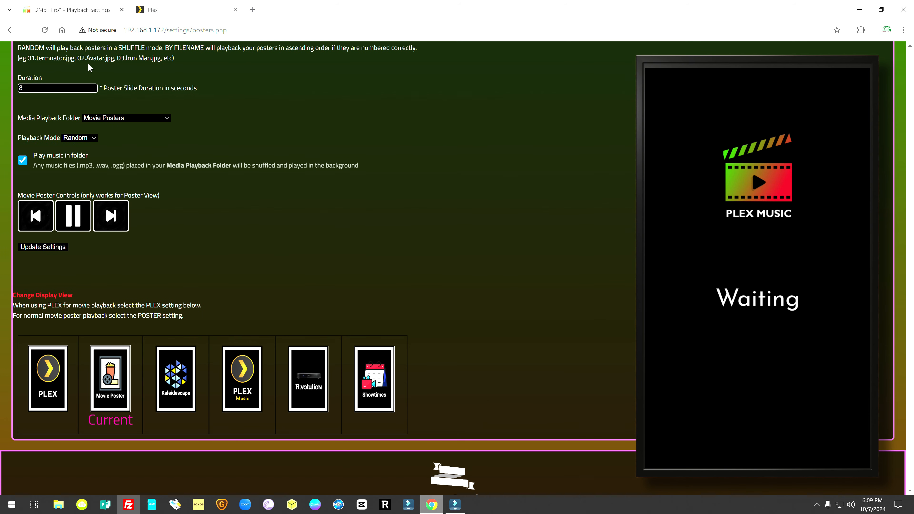
Step: Reopen the Plex plug-in's music display settings and look through the view mode, banner, album art and cover art duration options
scroll(83, 113, "up", 3)
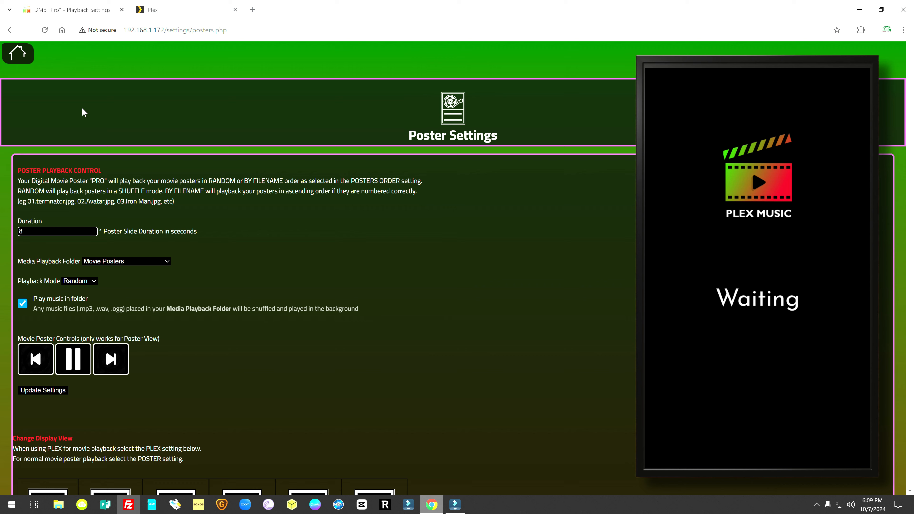
left_click(25, 62)
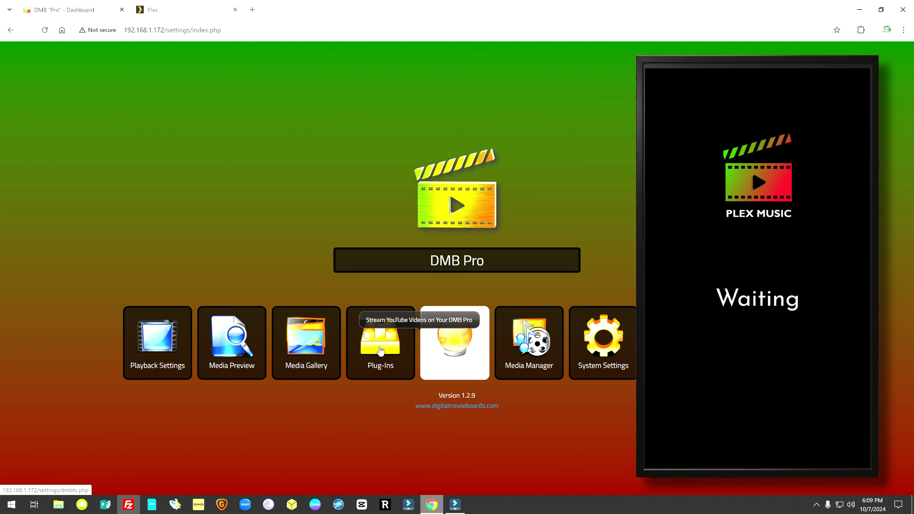
left_click(380, 351)
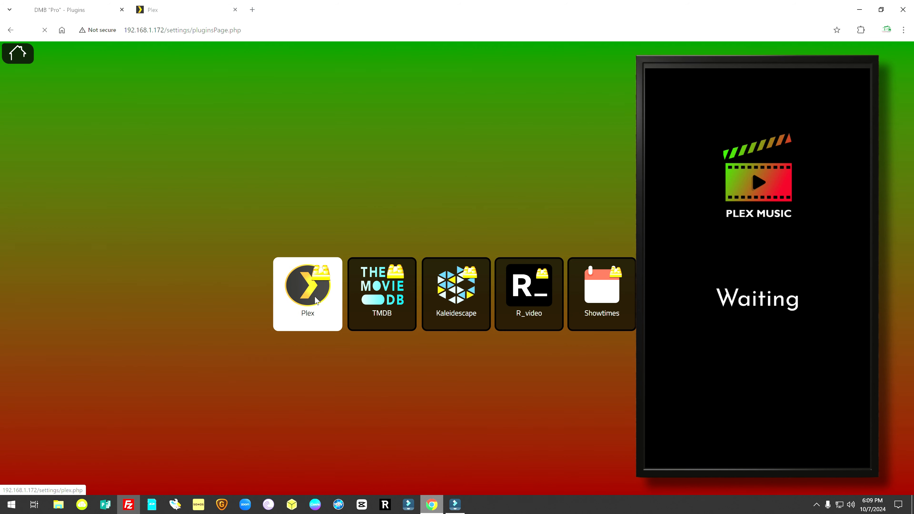
left_click(316, 301)
scroll(129, 269, "down", 5)
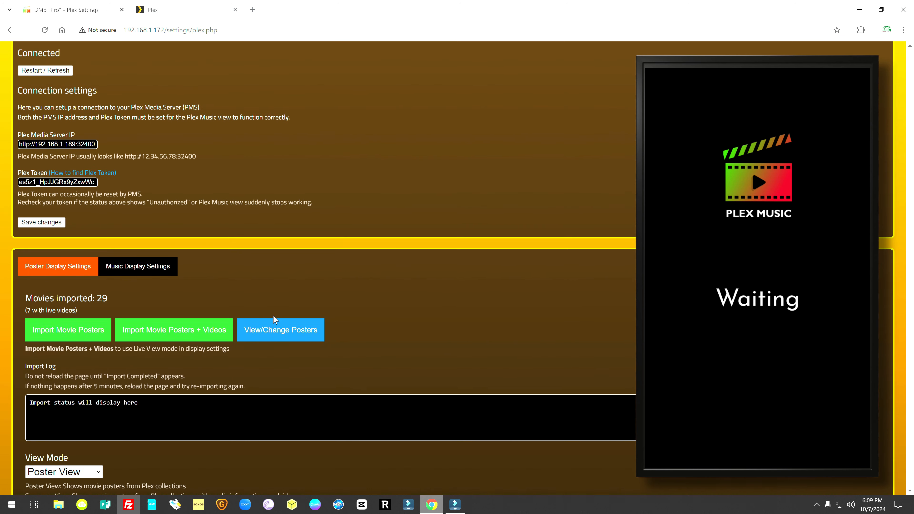
left_click(129, 267)
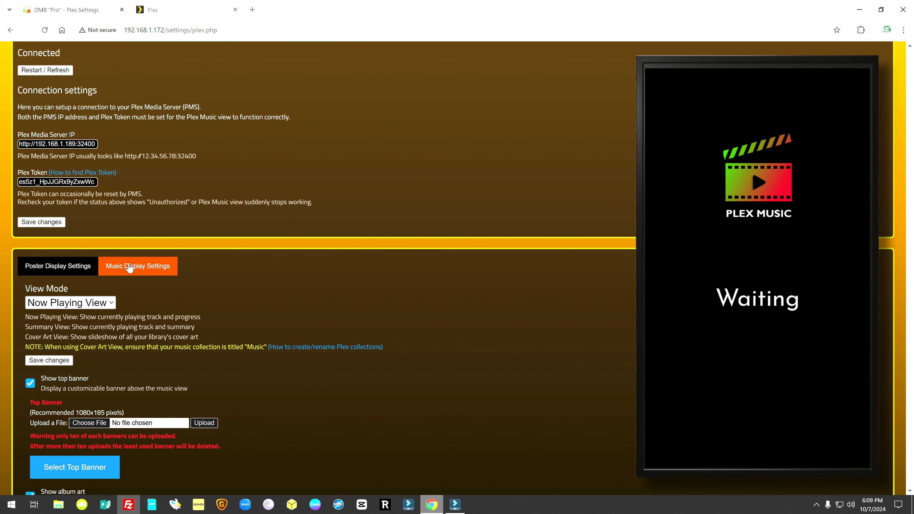
scroll(318, 318, "down", 5)
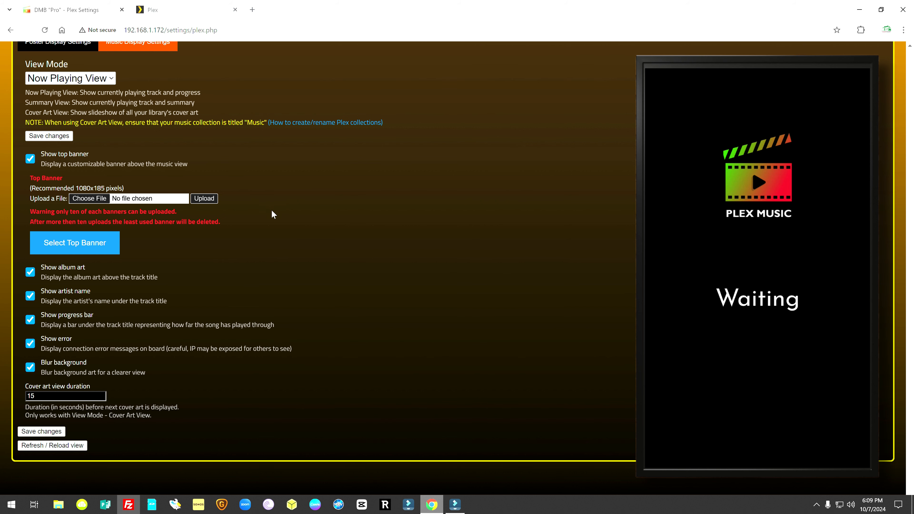
scroll(251, 244, "up", 5)
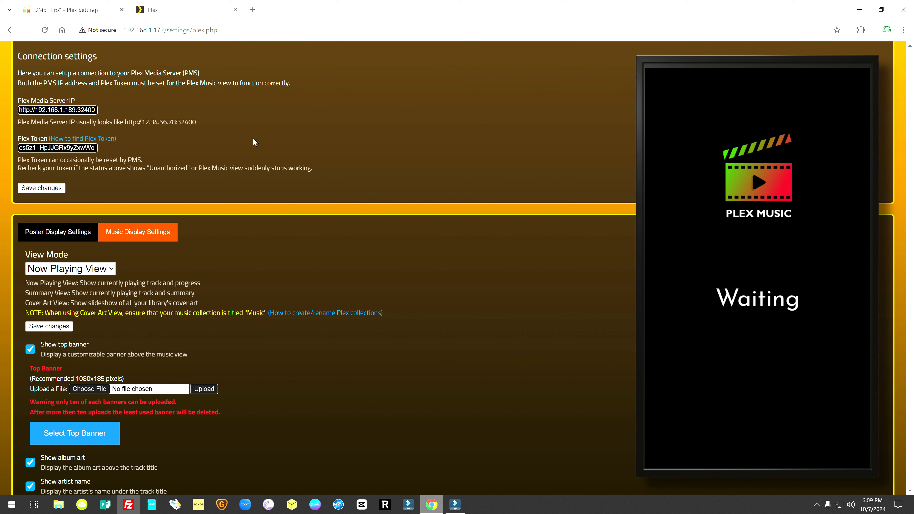
Step: Switch to Plex, play Kamelot's album The Black Halo from the music library, and return to the Plex plug-in settings
left_click(192, 10)
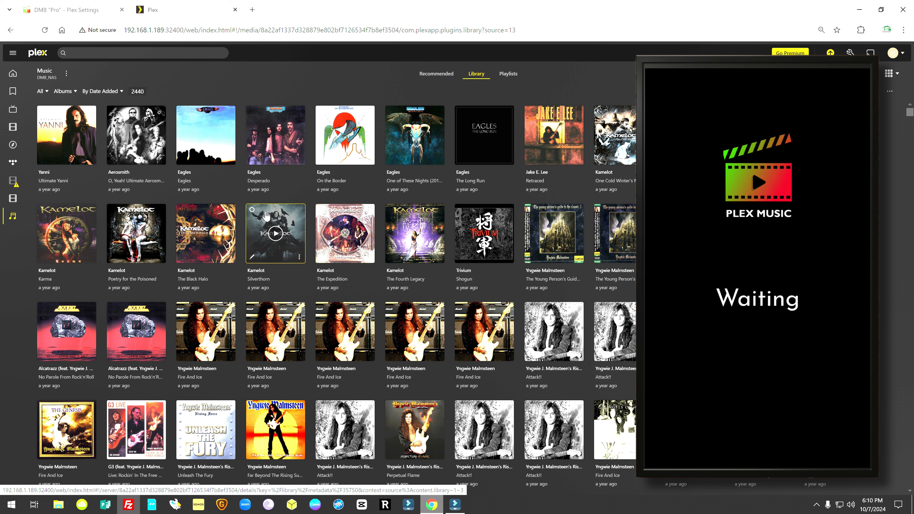
left_click(206, 234)
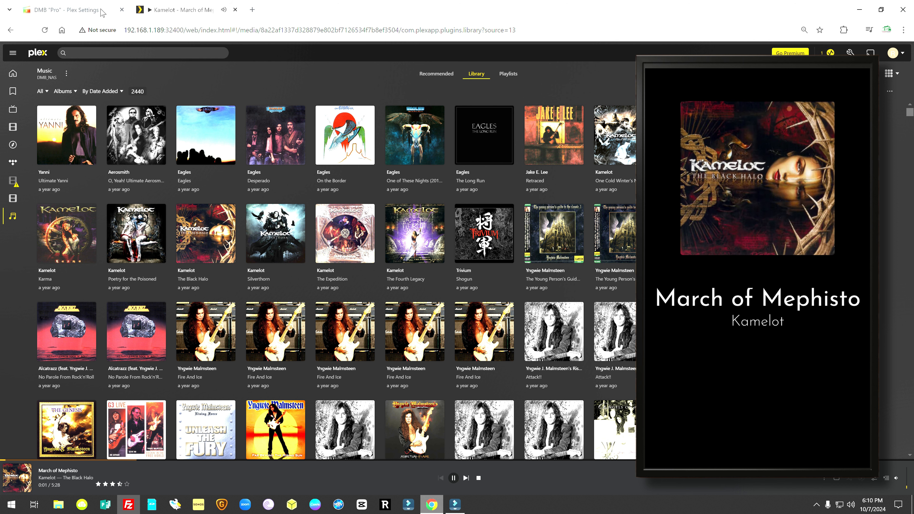
mouse_move(103, 13)
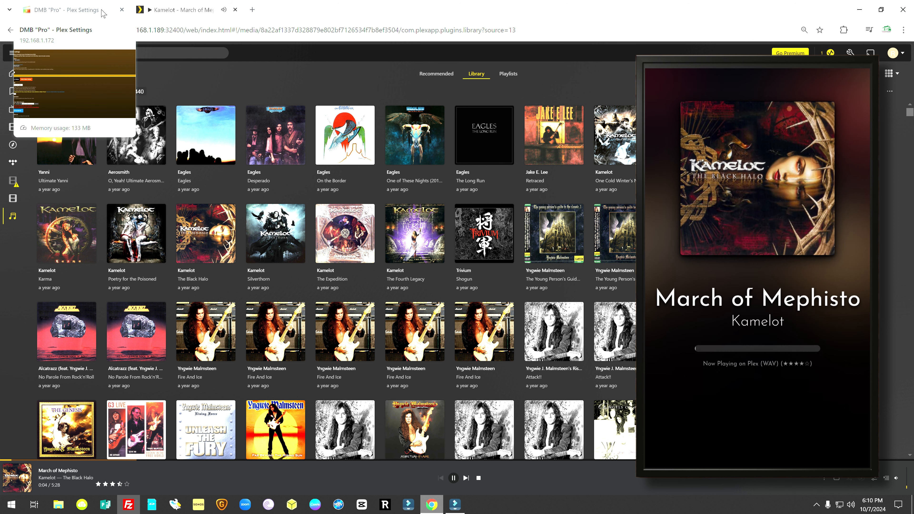
left_click(84, 10)
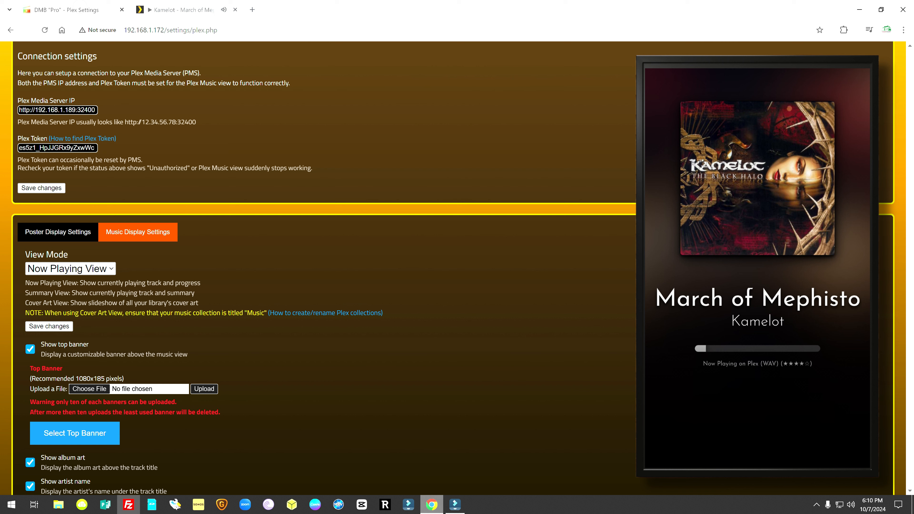
Step: Set the music display view mode to Summary View, save the changes, and briefly check the playing track in Plex
left_click(112, 272)
key("Escape")
left_click(71, 293)
left_click(58, 327)
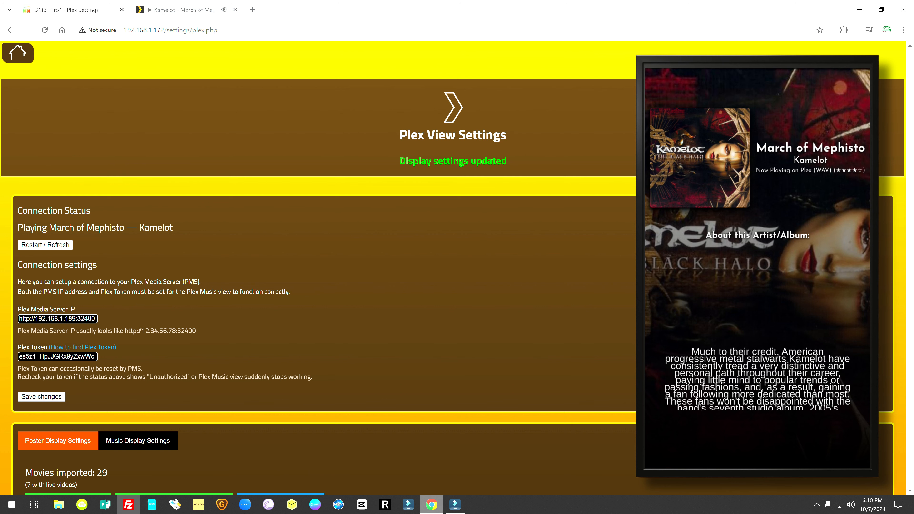
left_click(215, 5)
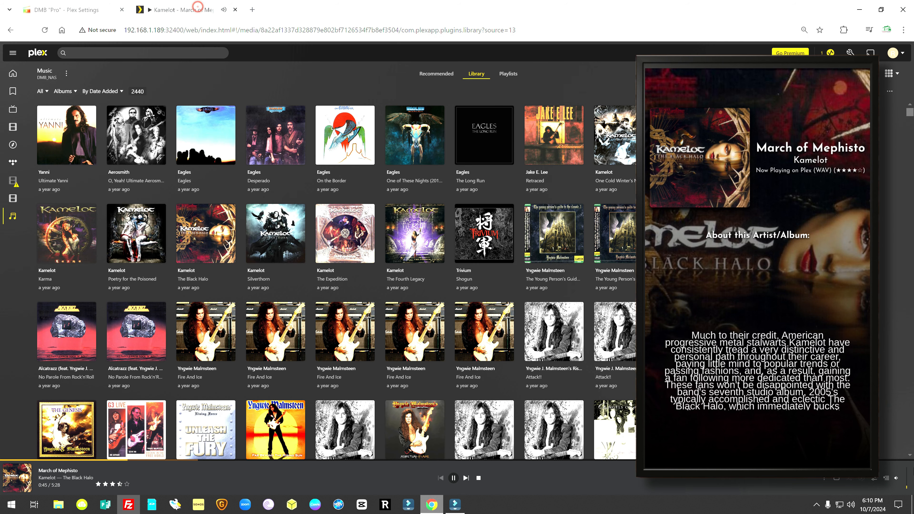
left_click_drag(907, 488, 907, 490)
left_click(35, 9)
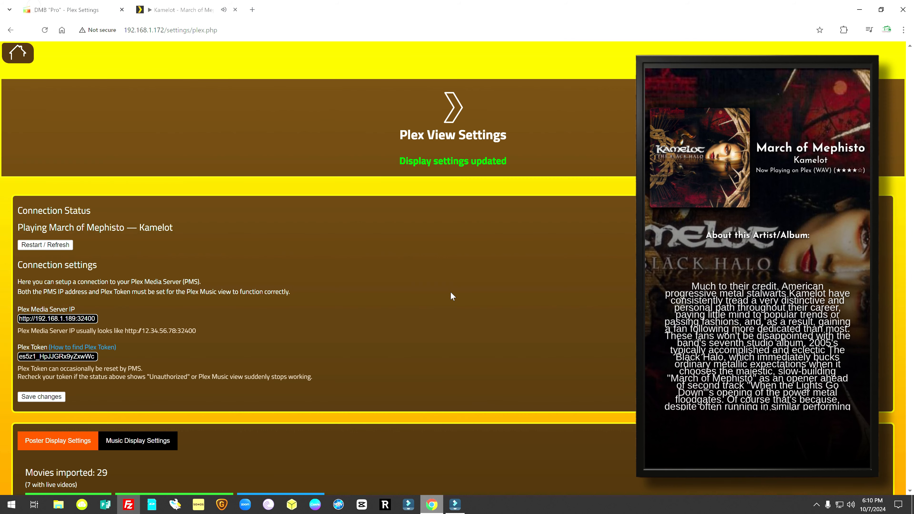
Step: Reopen the music display settings, set the view mode to Cover Art View, and save the changes
scroll(324, 252, "down", 5)
scroll(163, 270, "down", 3)
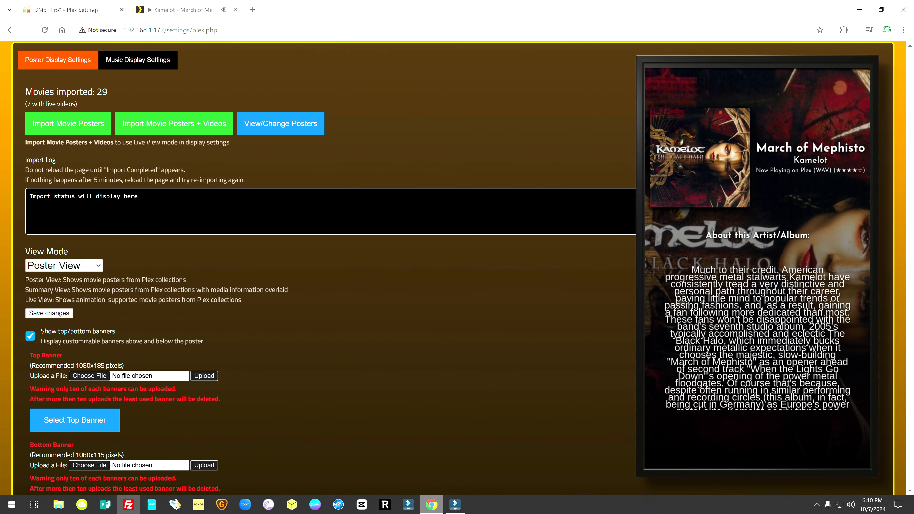
scroll(154, 190, "up", 4)
left_click(148, 207)
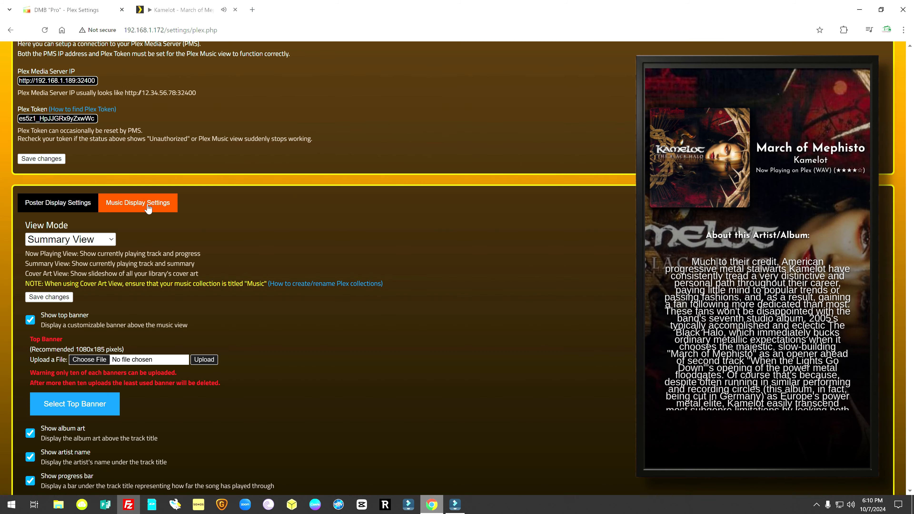
left_click(111, 240)
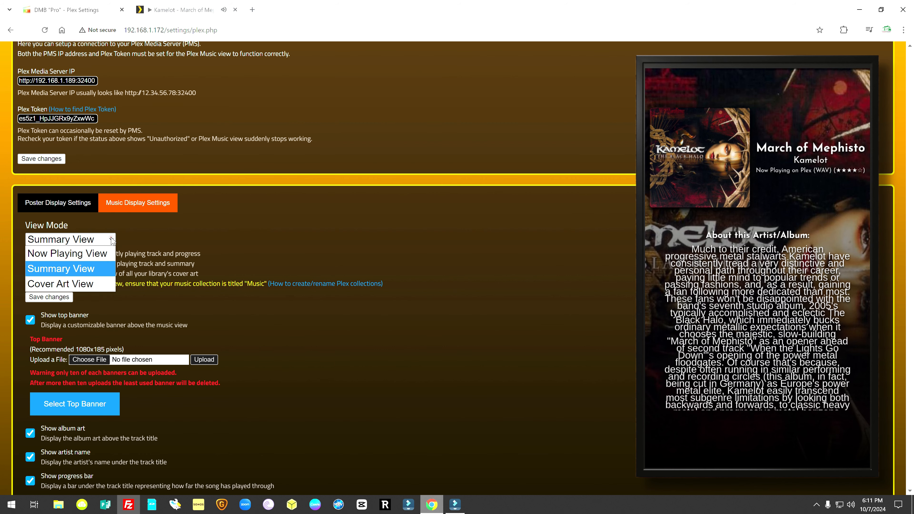
left_click(83, 285)
left_click(57, 298)
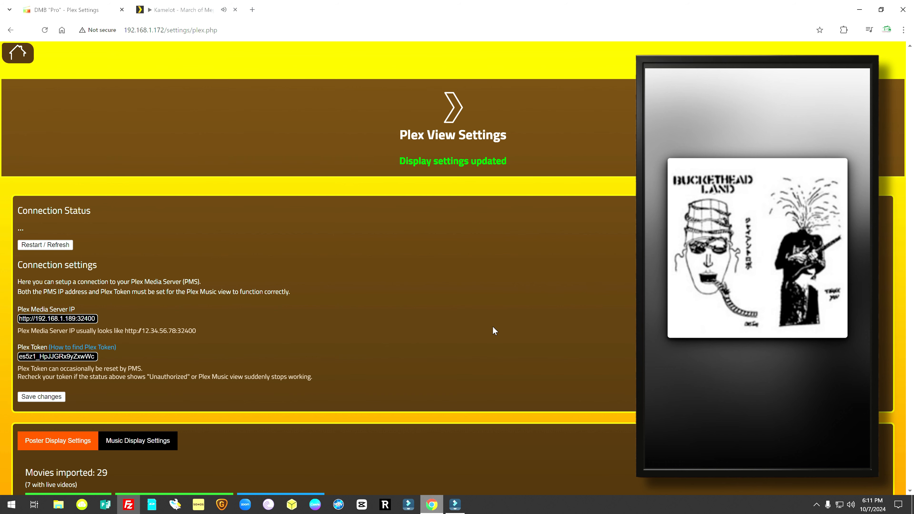
Step: Review the poster display settings, set their view mode to Live View, and save the changes
scroll(494, 330, "down", 15)
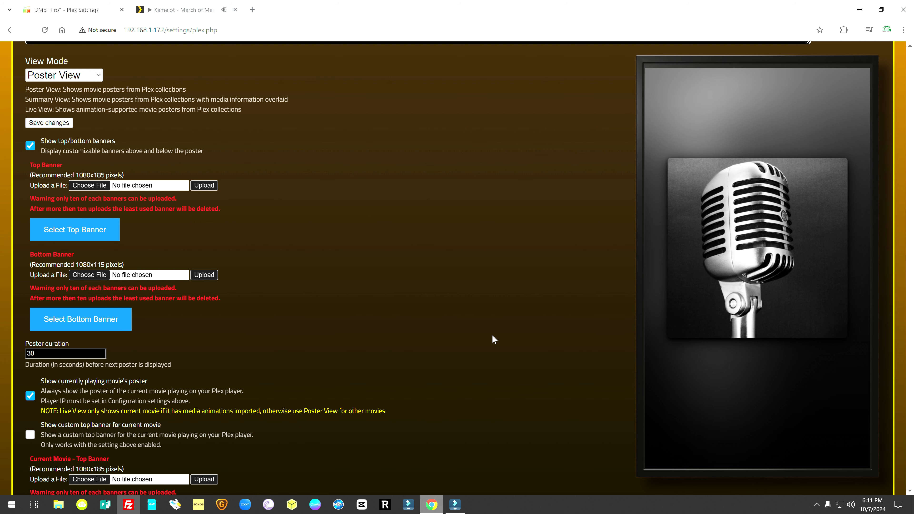
scroll(490, 334, "down", 1)
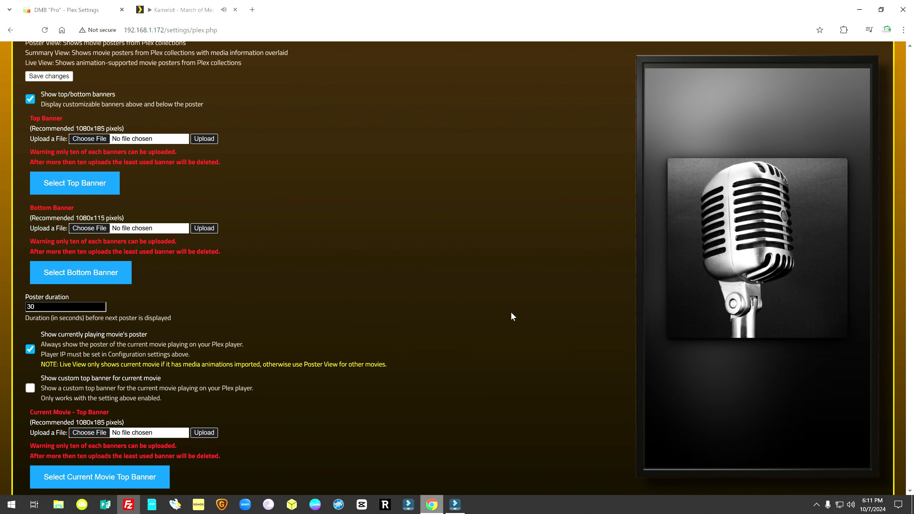
scroll(511, 311, "up", 6)
left_click(100, 316)
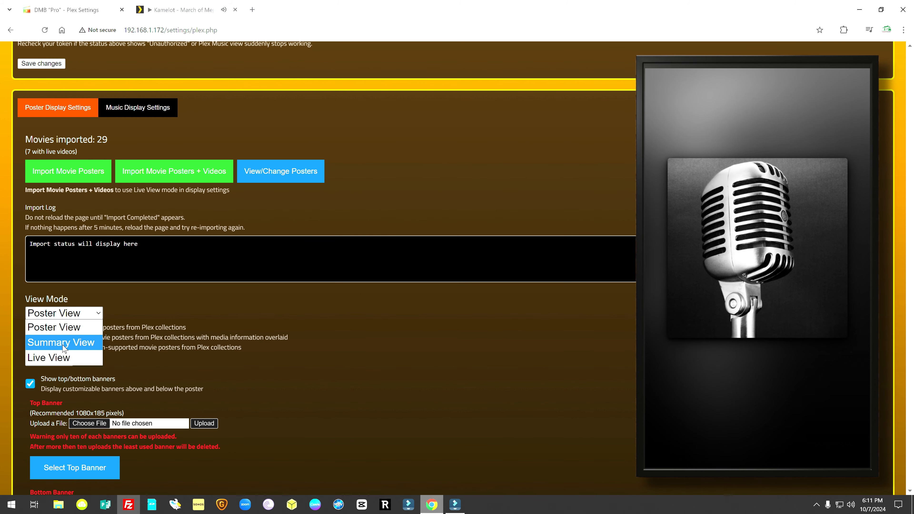
left_click(61, 358)
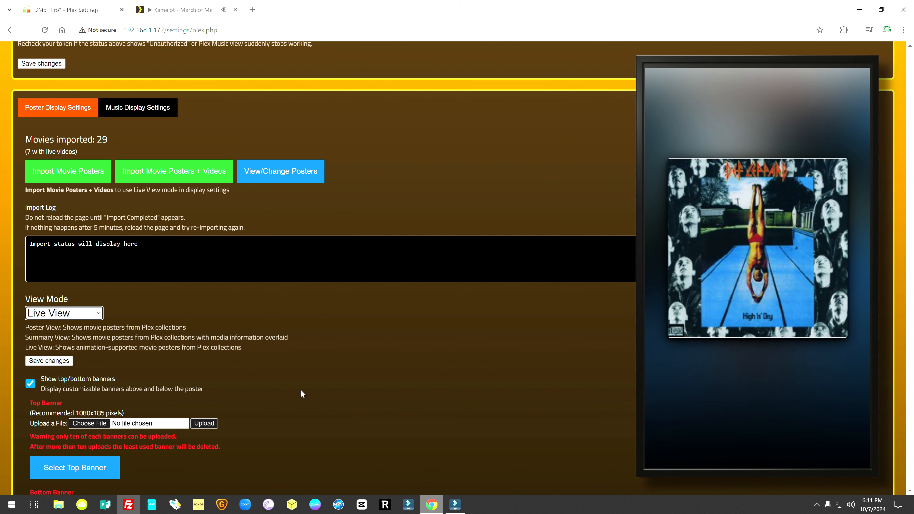
left_click(45, 362)
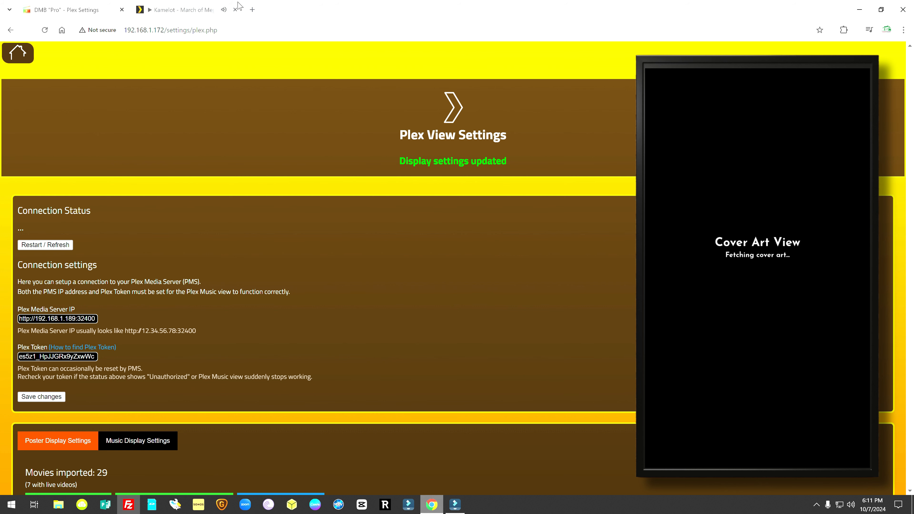
Step: Switch to Plex, stop the music playback, and return to the DMB Pro settings
left_click(179, 11)
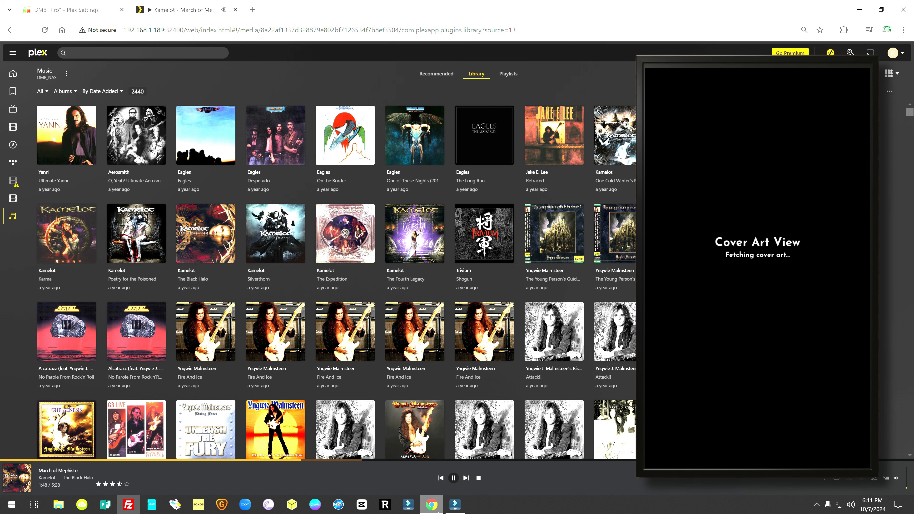
left_click(478, 479)
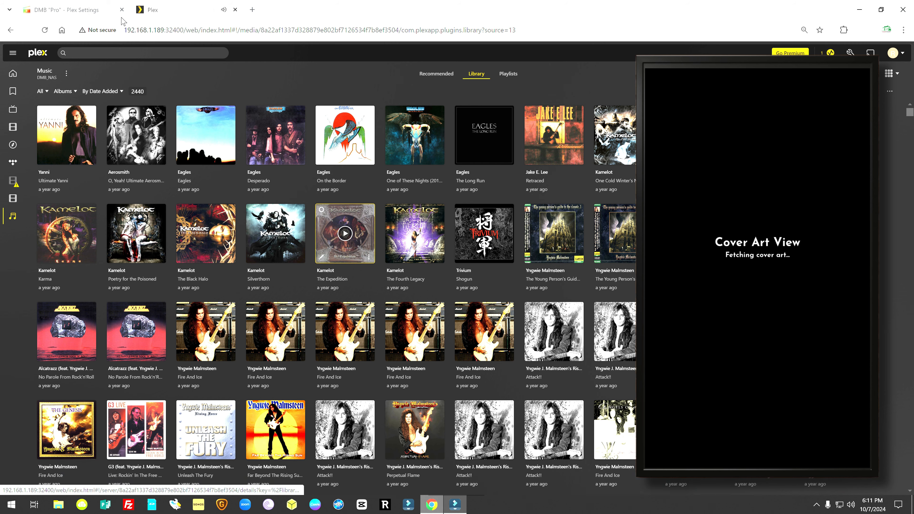
left_click(83, 10)
Step: Change the board's display view to Movie Poster in the playback settings and return to the dashboard
left_click(16, 54)
left_click(16, 54)
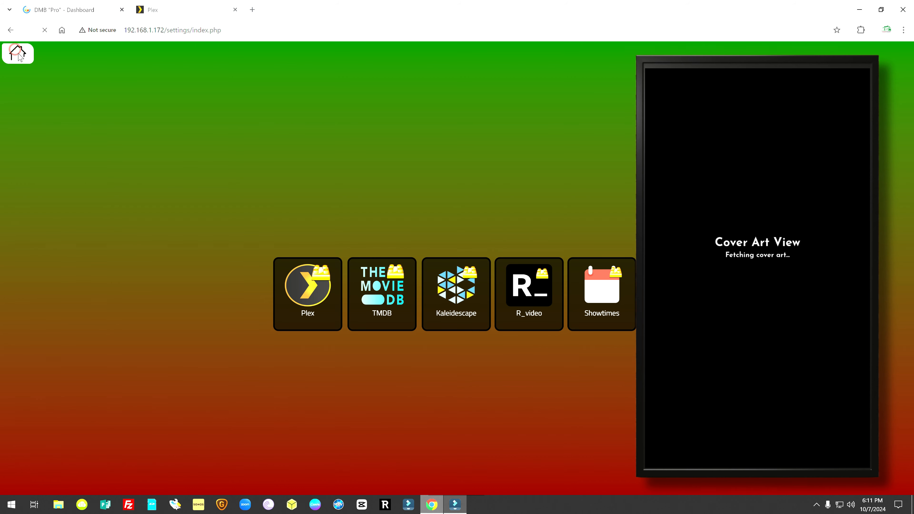
left_click(151, 344)
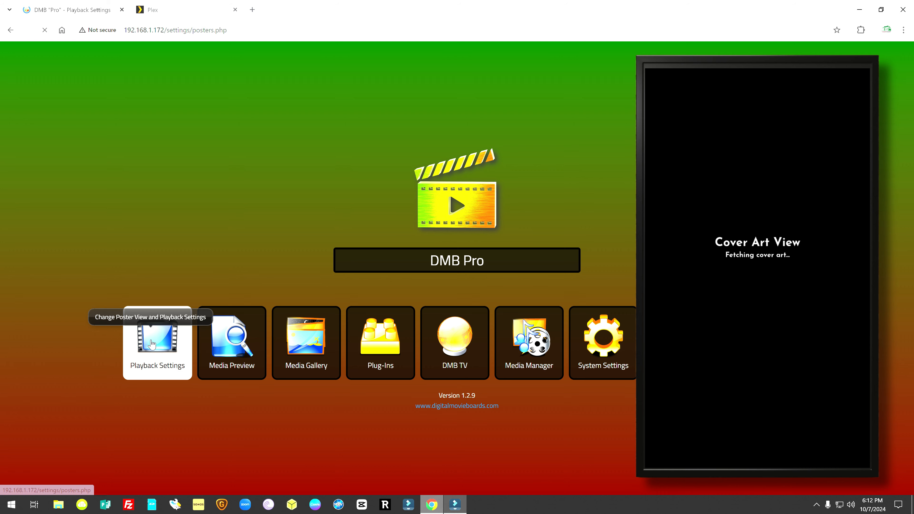
scroll(151, 344, "down", 5)
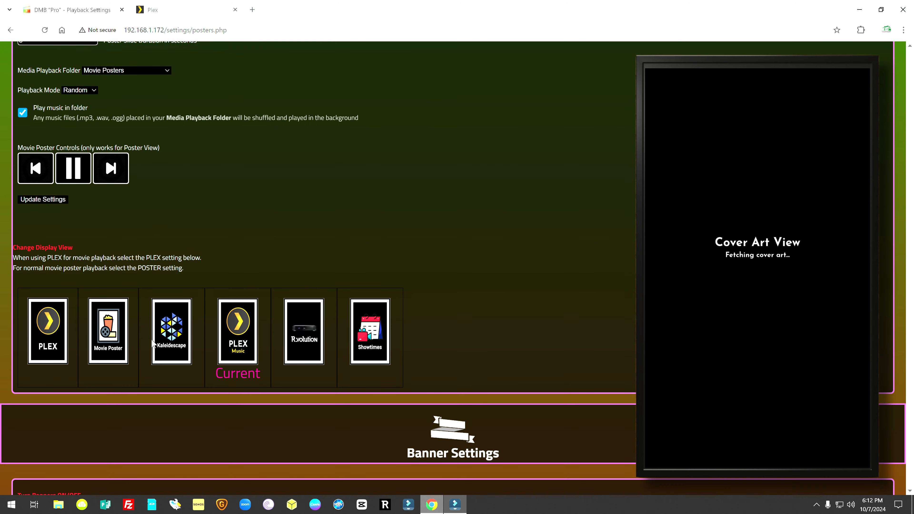
left_click(104, 340)
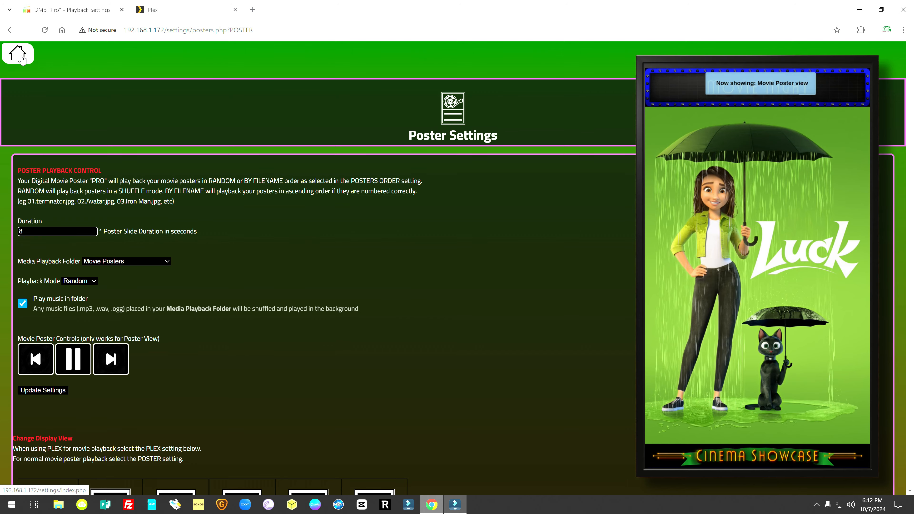
left_click(21, 58)
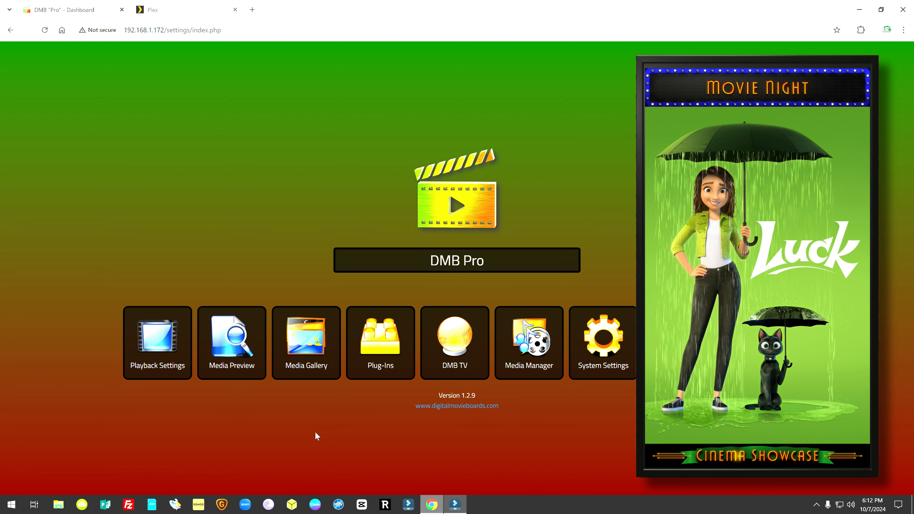
Step: Open the Movie Posters folder in the Media Manager and browse its list of poster files
left_click(535, 351)
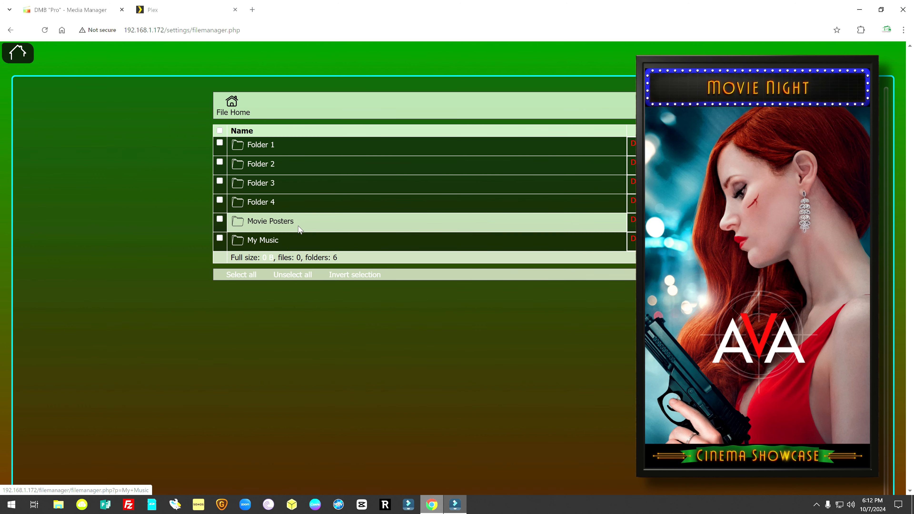
left_click(277, 222)
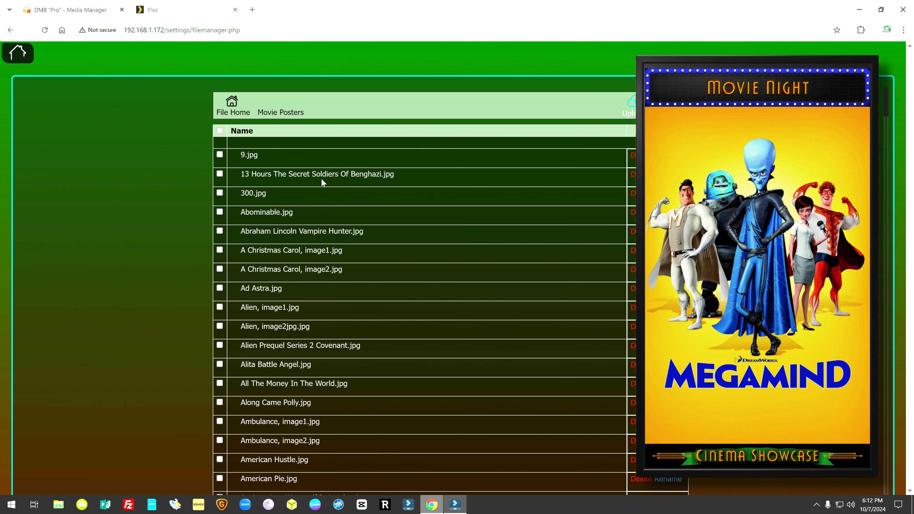
scroll(285, 151, "down", 8)
scroll(285, 149, "down", 13)
scroll(283, 169, "up", 10)
scroll(284, 169, "up", 11)
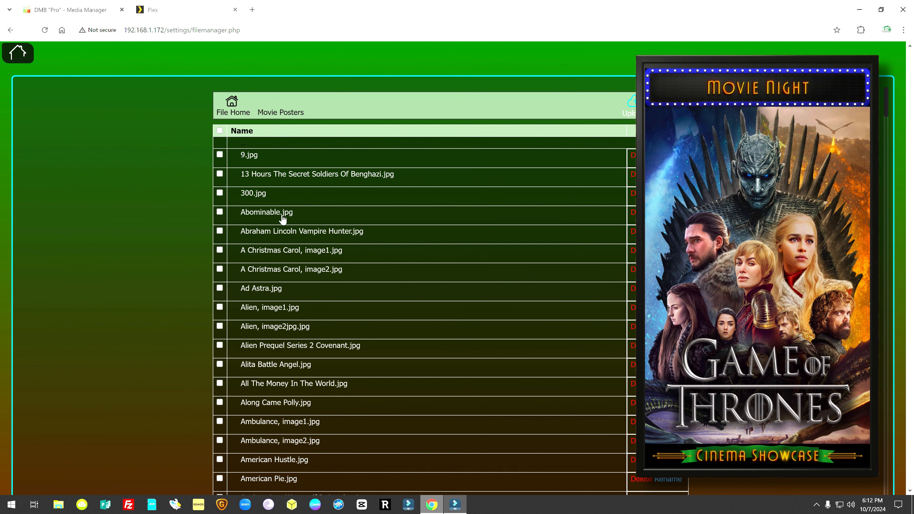
Step: Open Abominable.jpg and examine the full poster image and its file details
left_click(268, 212)
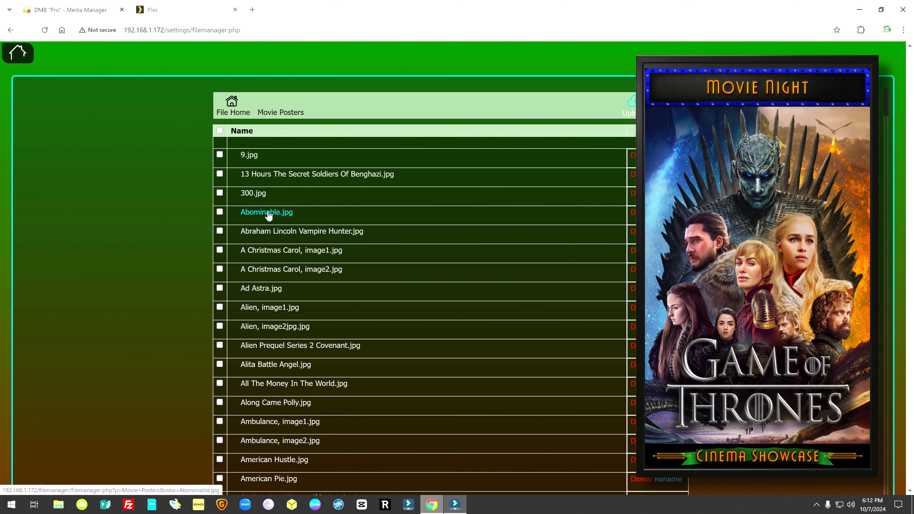
scroll(535, 233, "down", 6)
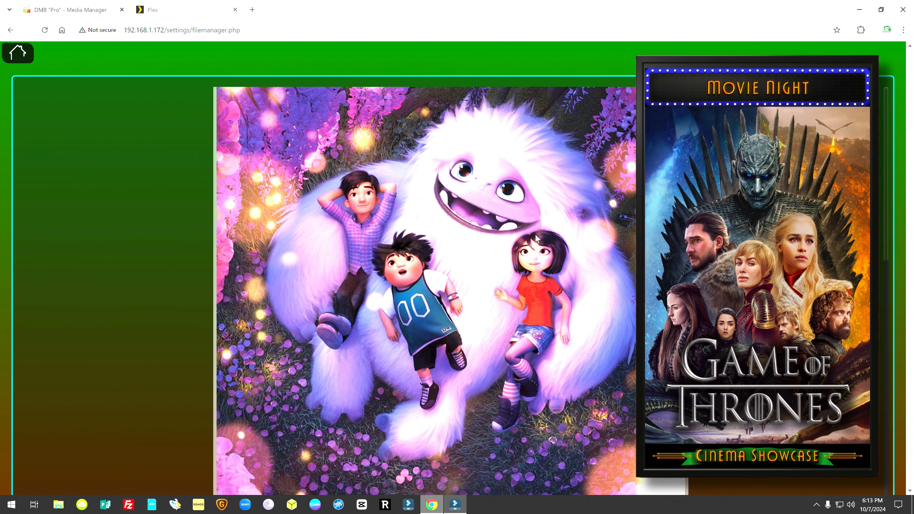
scroll(535, 235, "down", 6)
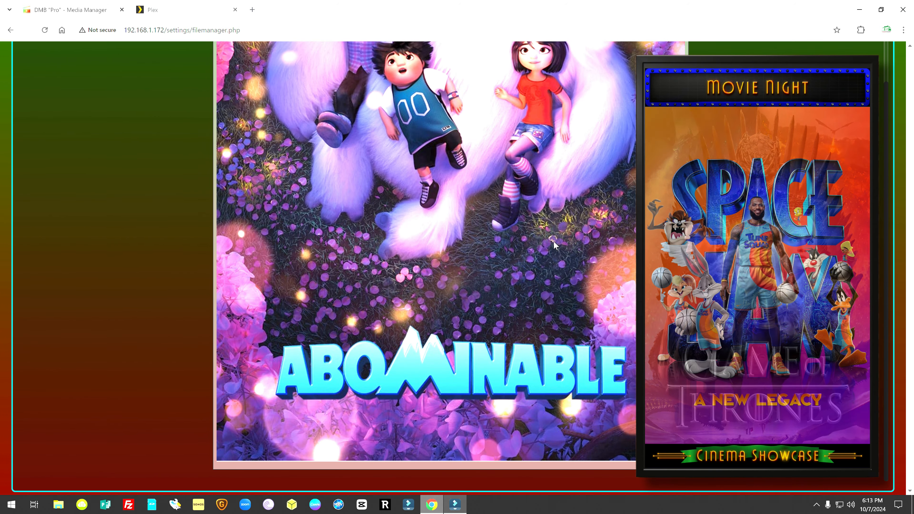
scroll(555, 242, "up", 3)
scroll(554, 246, "up", 3)
scroll(607, 256, "up", 6)
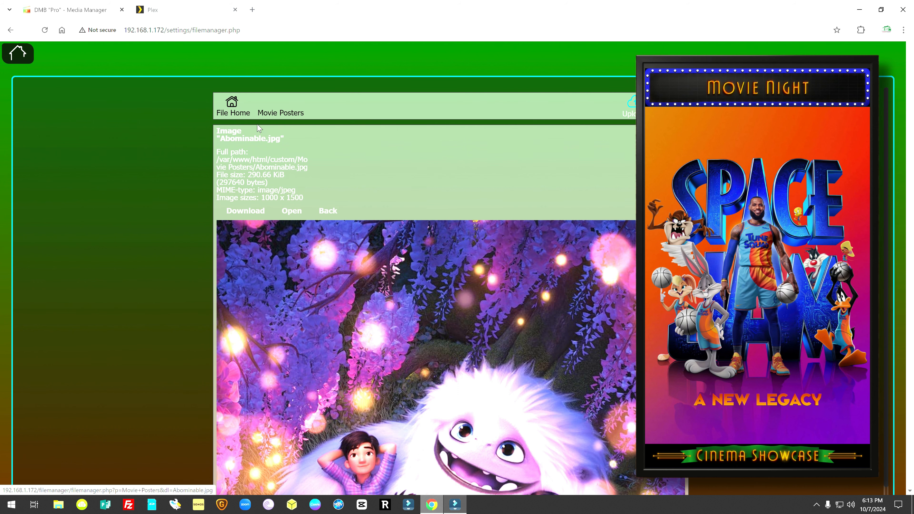
Step: Return to the Media Manager's top-level folder list and rename Folder 1 as Trailrs
left_click(234, 112)
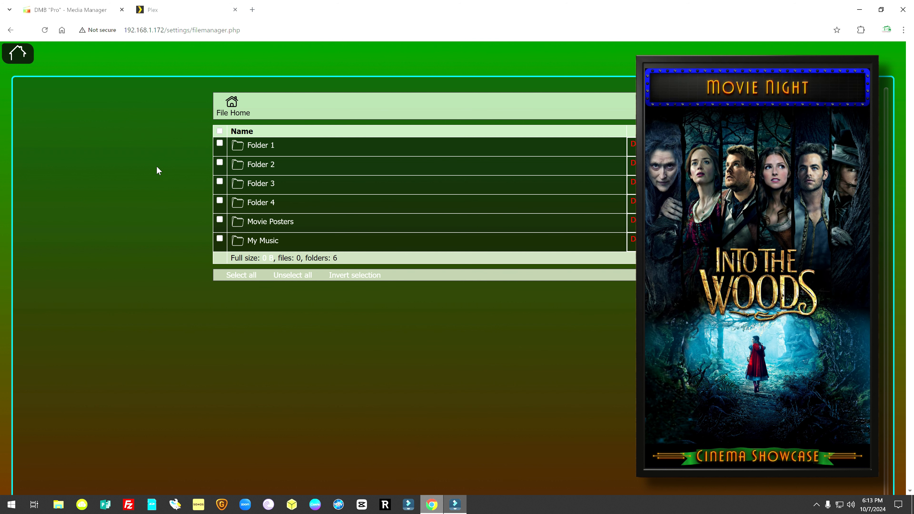
left_click(220, 143)
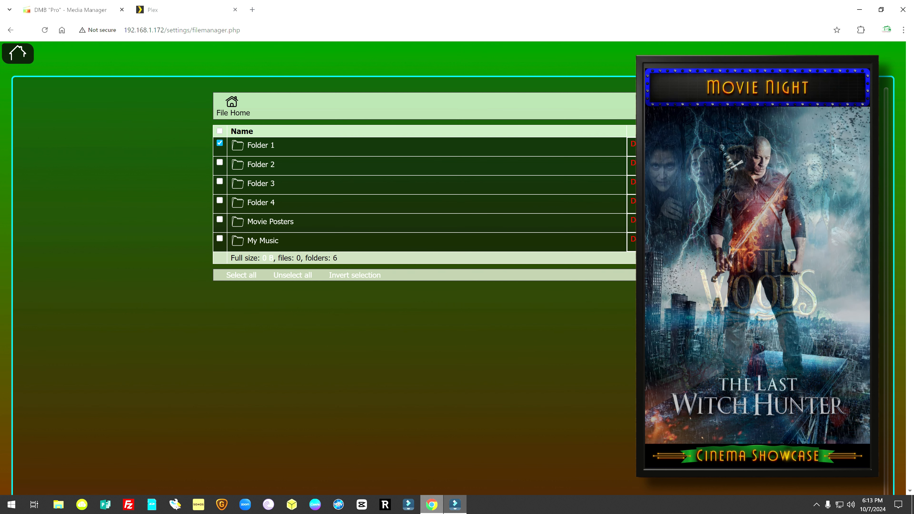
left_click(668, 145)
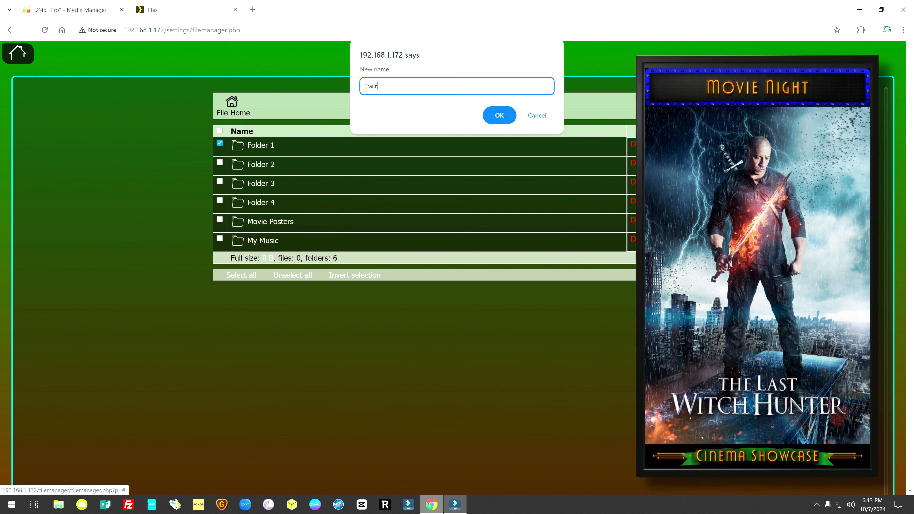
key("Return")
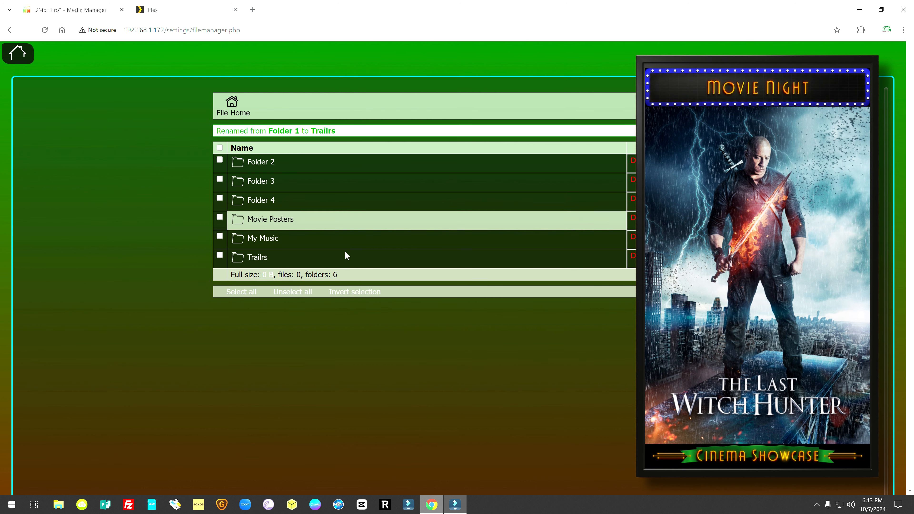
Step: Open the Trailrs folder and delete The Matrix Reloaded.jpg from it
left_click(265, 261)
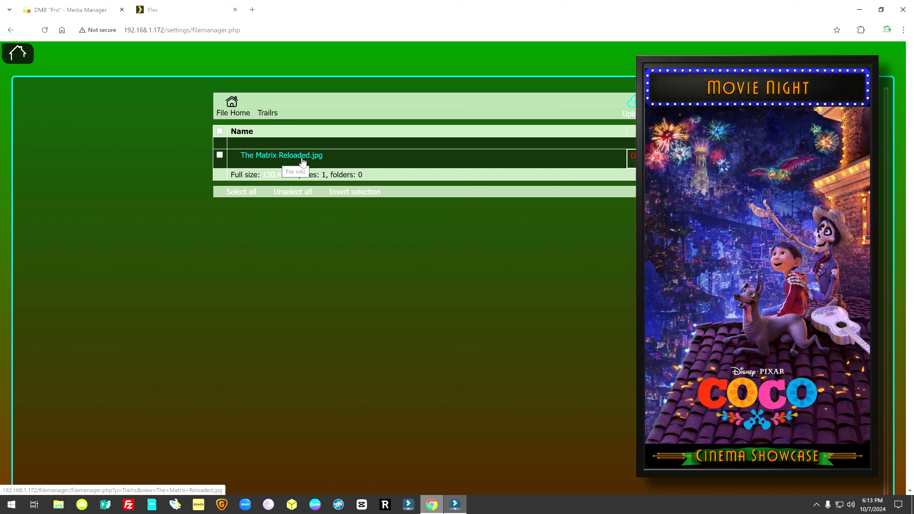
left_click(221, 156)
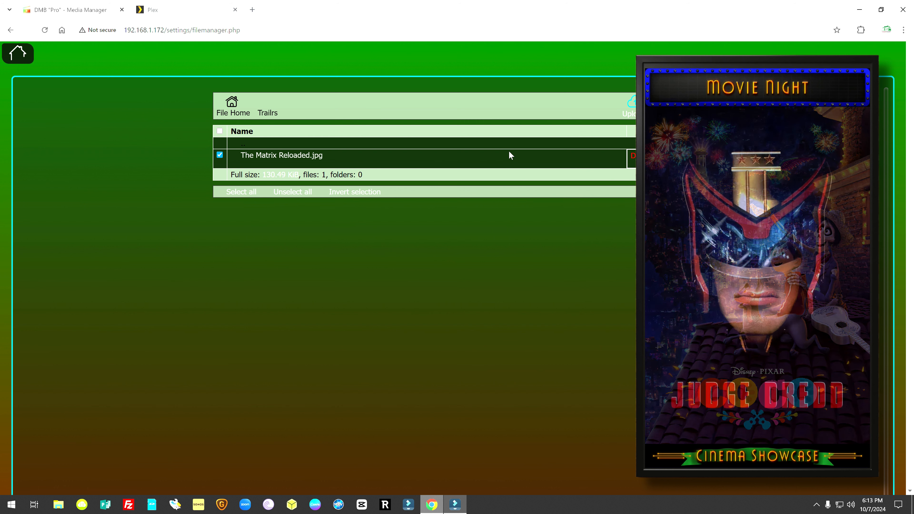
left_click(632, 156)
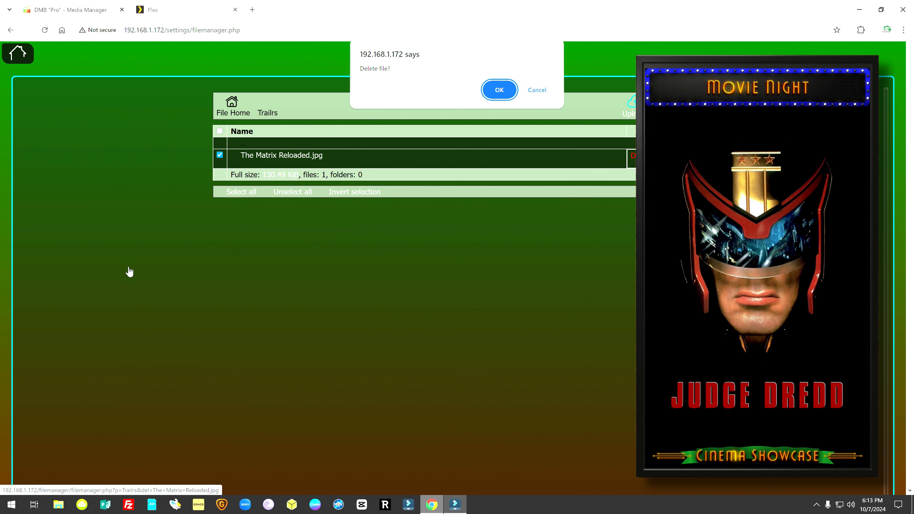
left_click(486, 96)
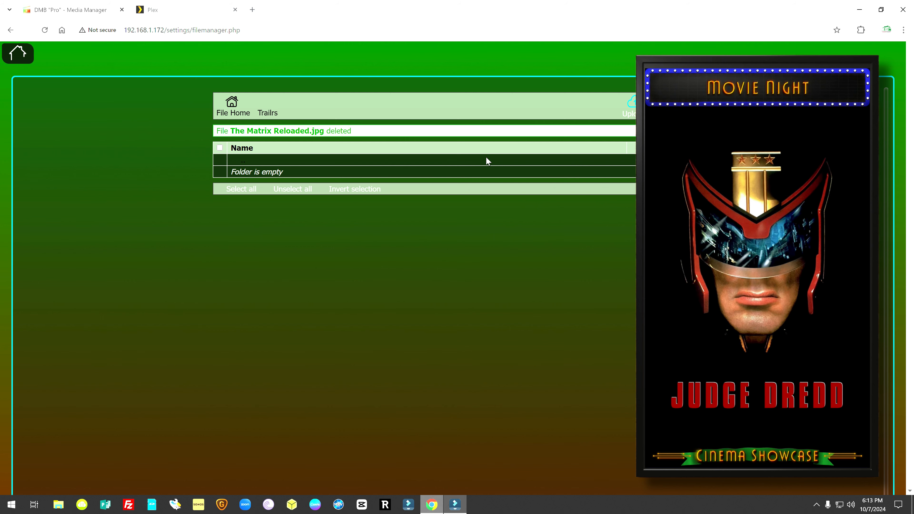
Step: Upload Prey.mp4 from the local Movie Trailers Pro content folder into the Trailrs folder
left_click(632, 105)
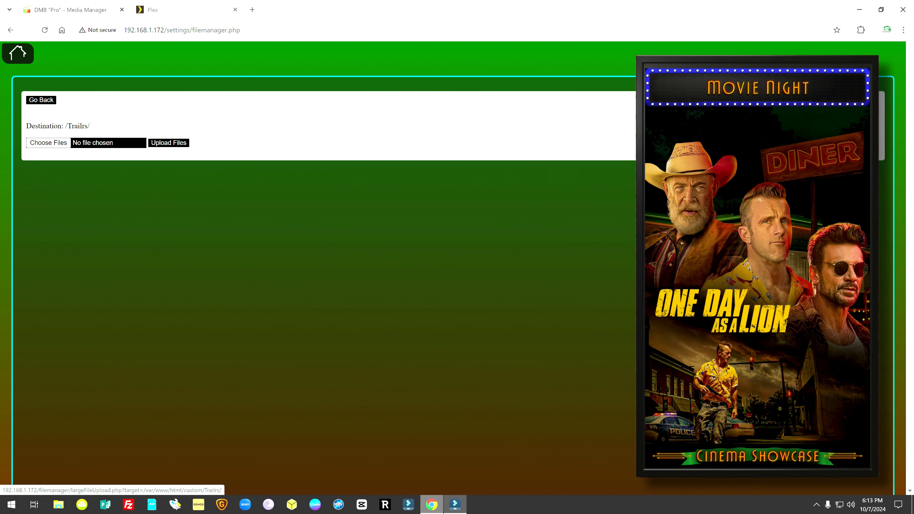
left_click(48, 143)
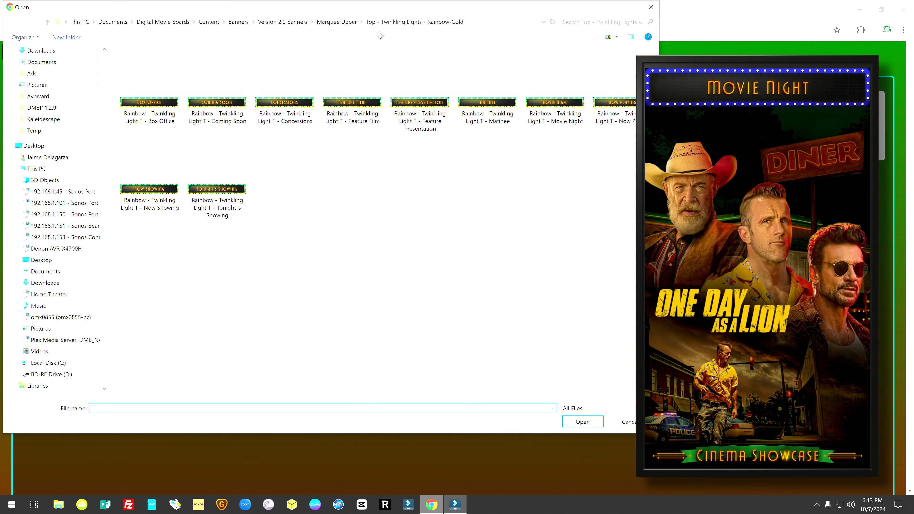
left_click(209, 22)
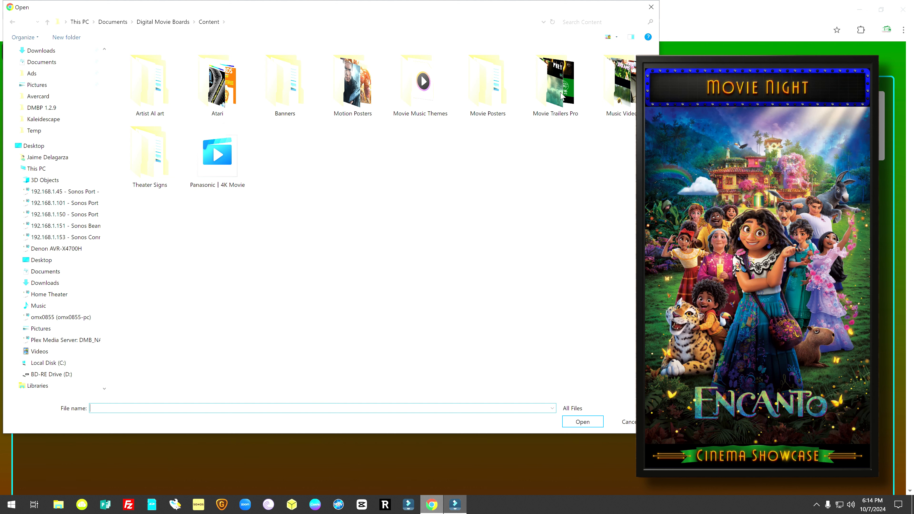
double_click(561, 96)
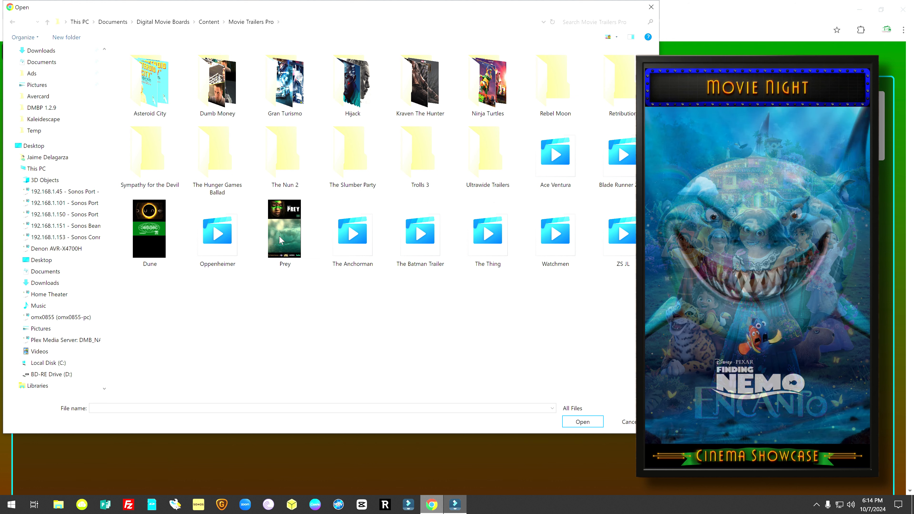
left_click(282, 234)
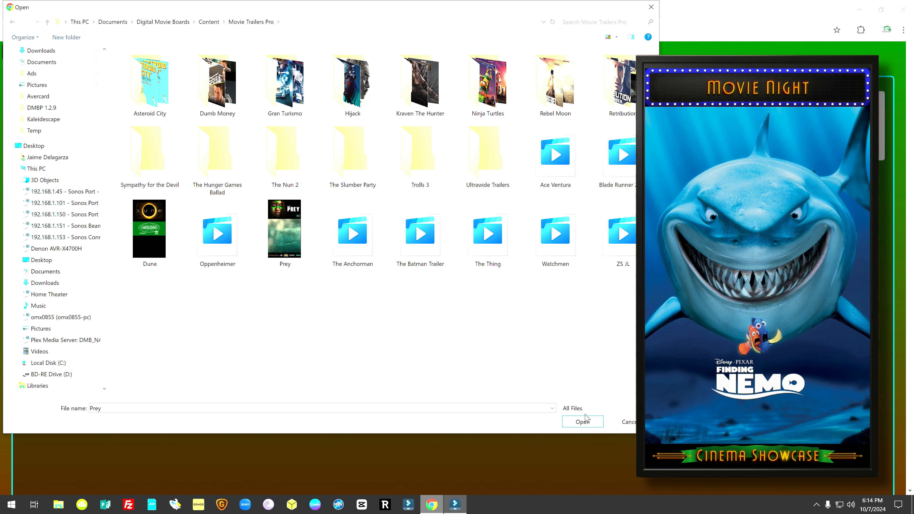
left_click(584, 421)
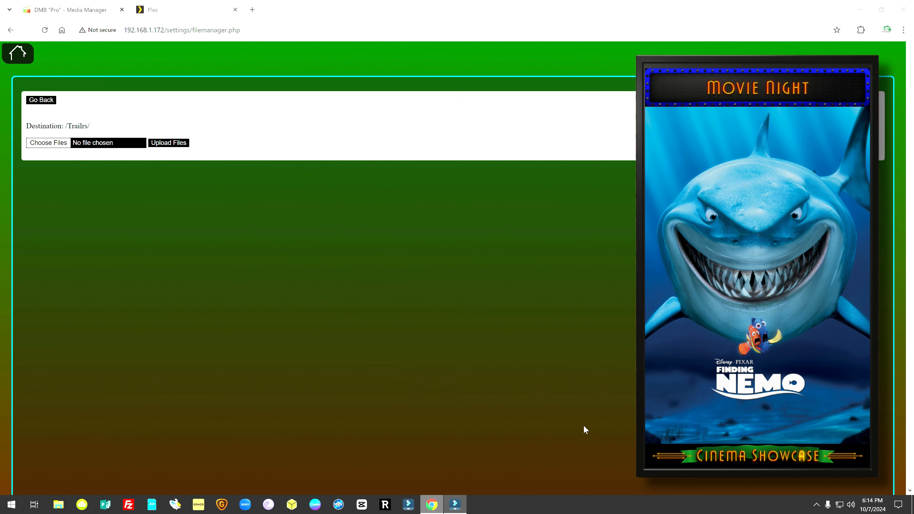
left_click(166, 143)
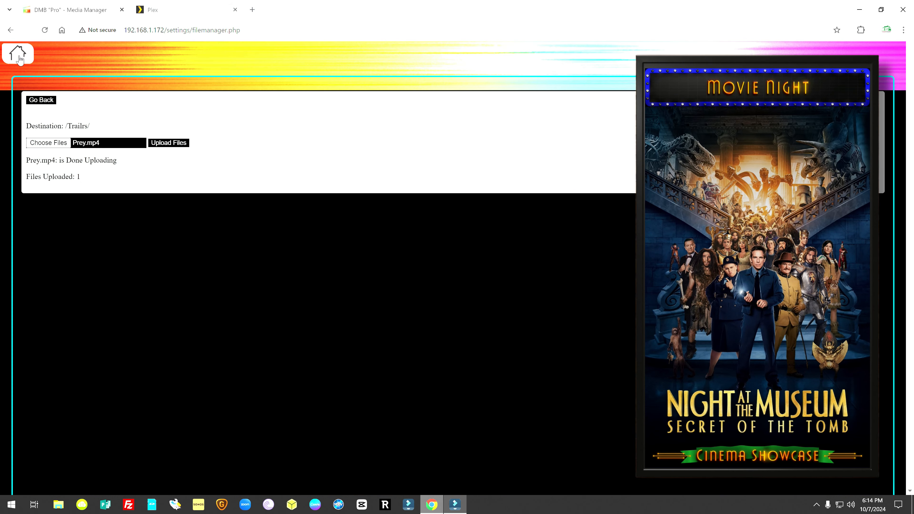
Step: Reopen the Media Manager from the dashboard and check the contents of the Trailrs folder
left_click(19, 58)
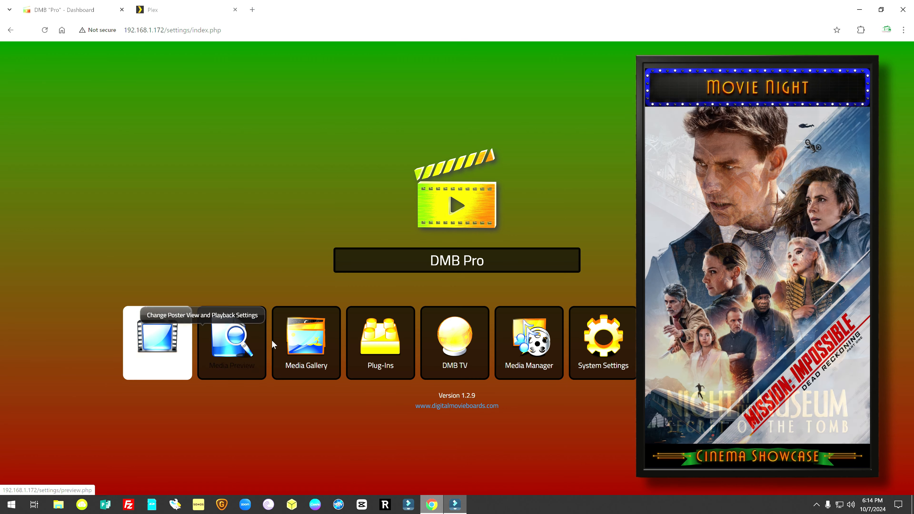
left_click(539, 355)
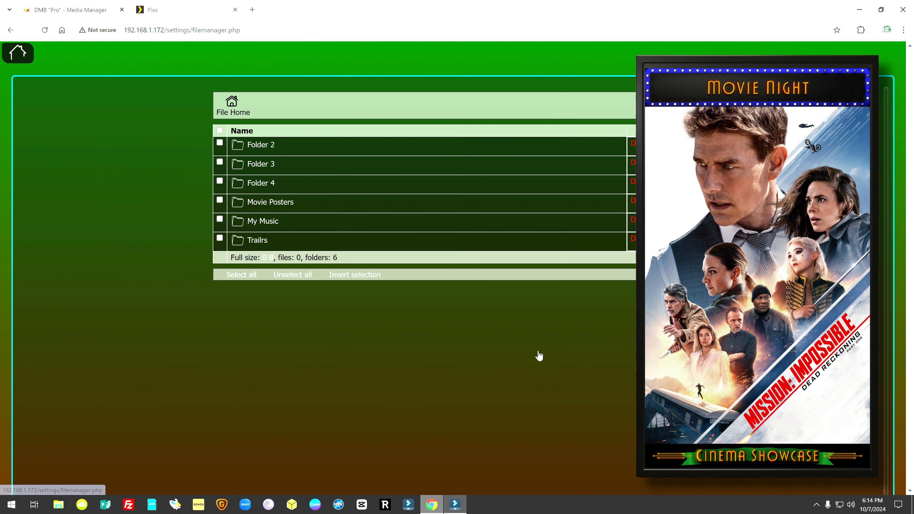
left_click(254, 243)
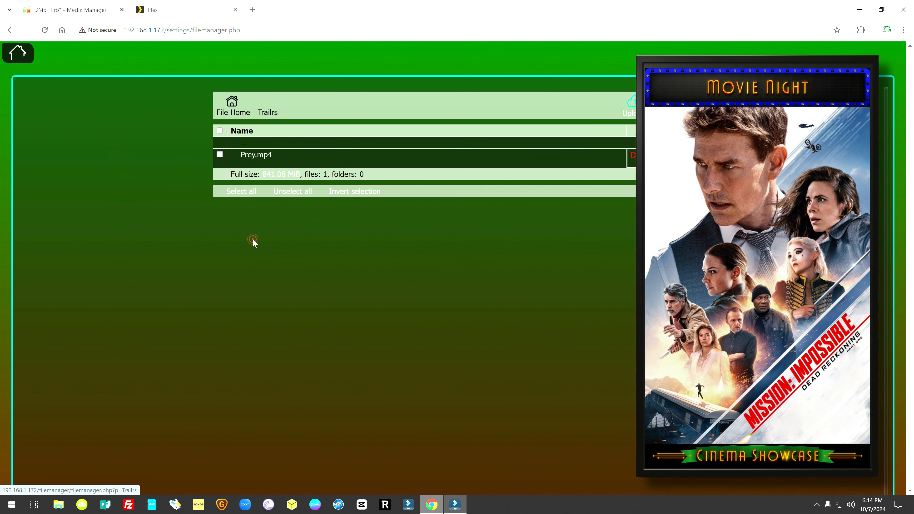
left_click(266, 161)
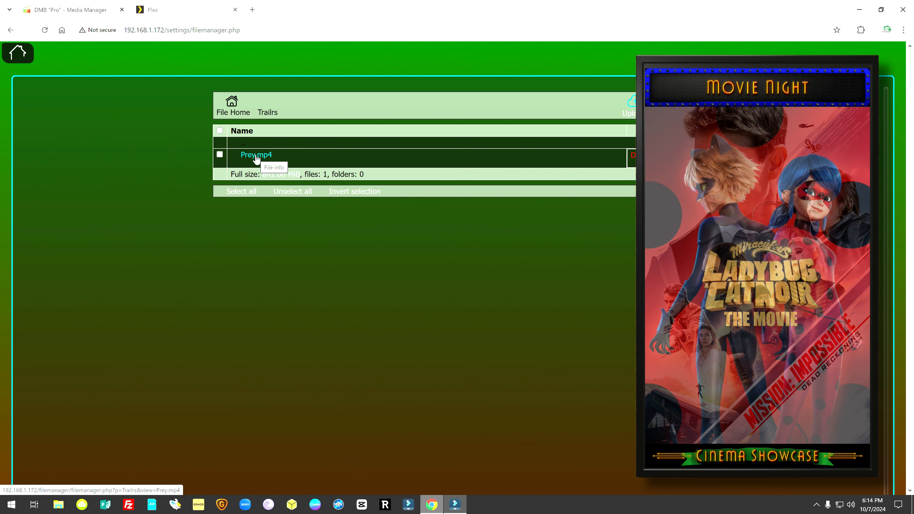
Step: Set the media playback folder to Trailrs in the playback settings and apply the update
left_click(16, 59)
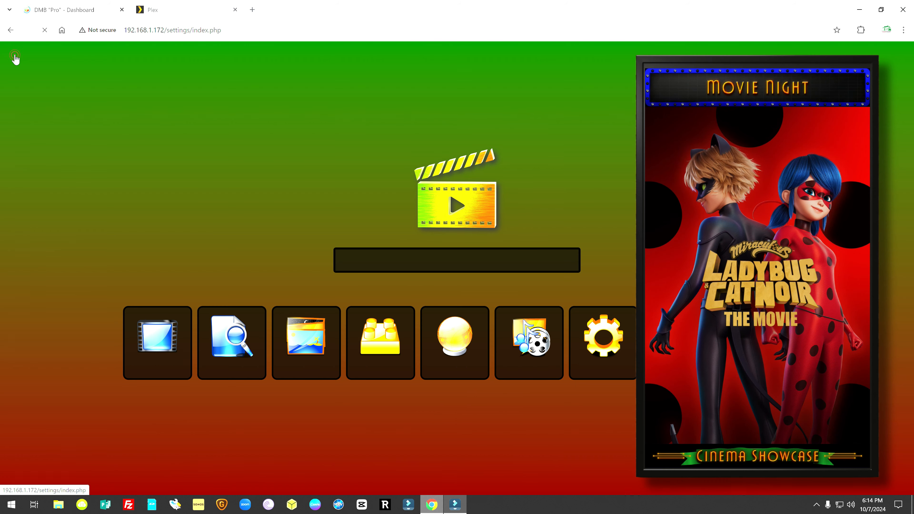
left_click(165, 345)
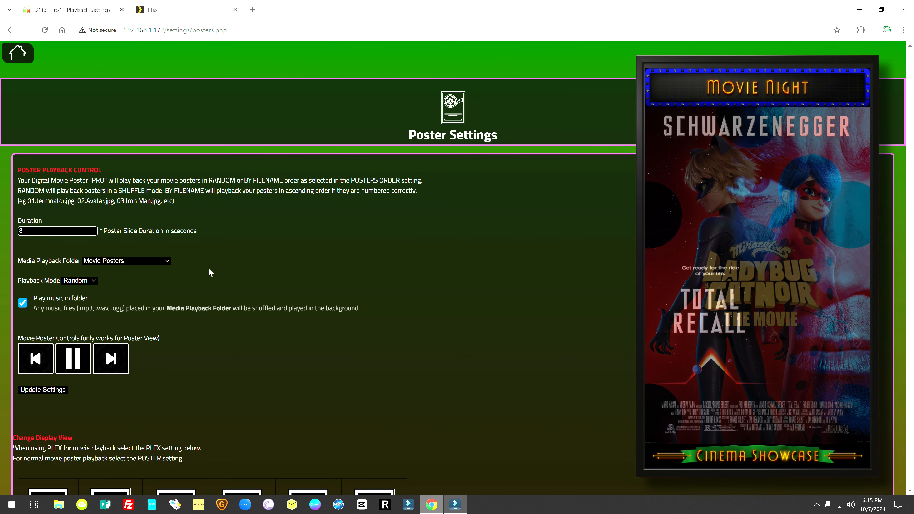
left_click(167, 262)
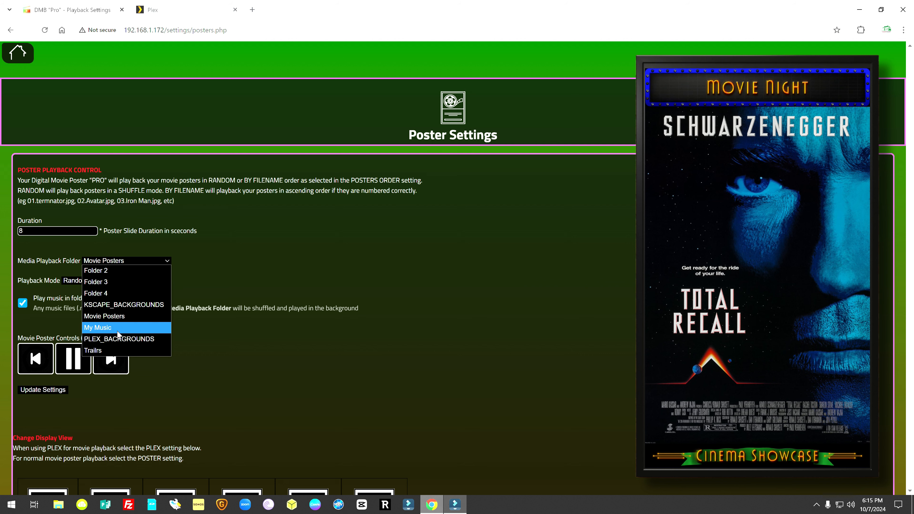
left_click(110, 352)
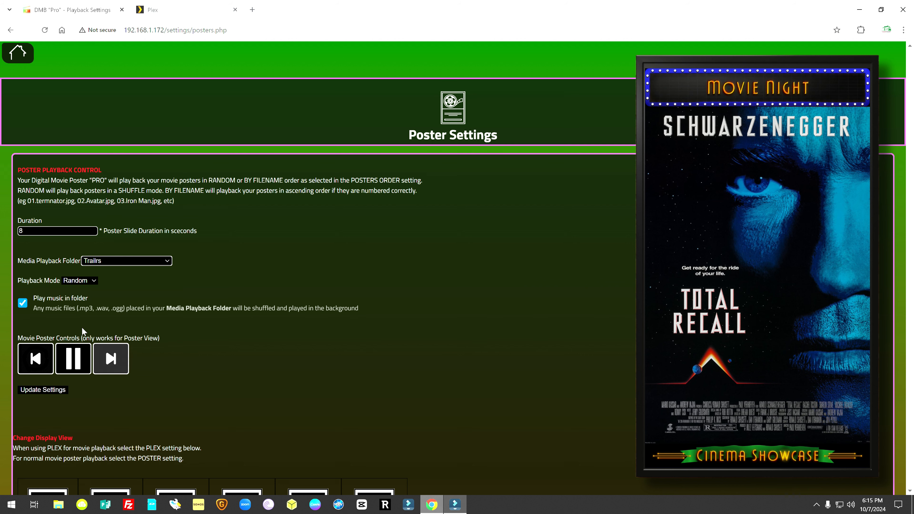
scroll(81, 327, "down", 1)
left_click(58, 344)
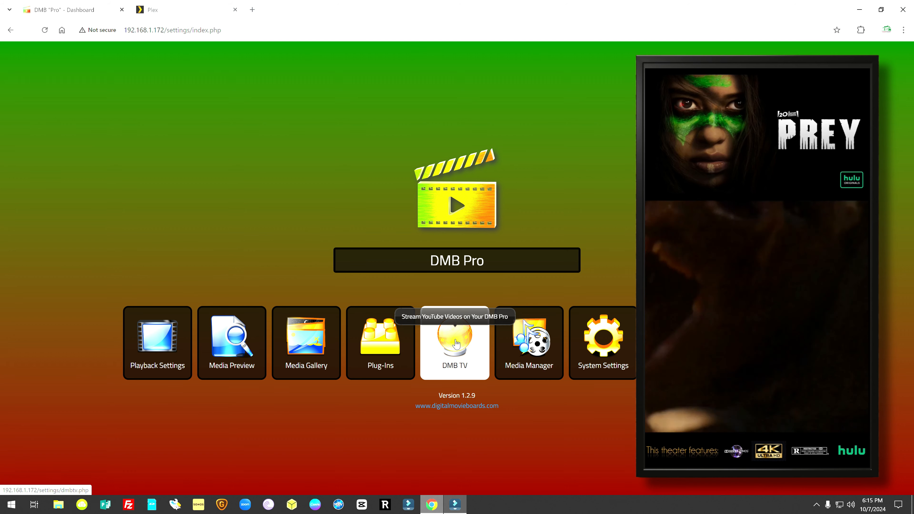
Step: Return to the Media Manager, check inside Folder 2, and rename that folder as Videos
left_click(529, 342)
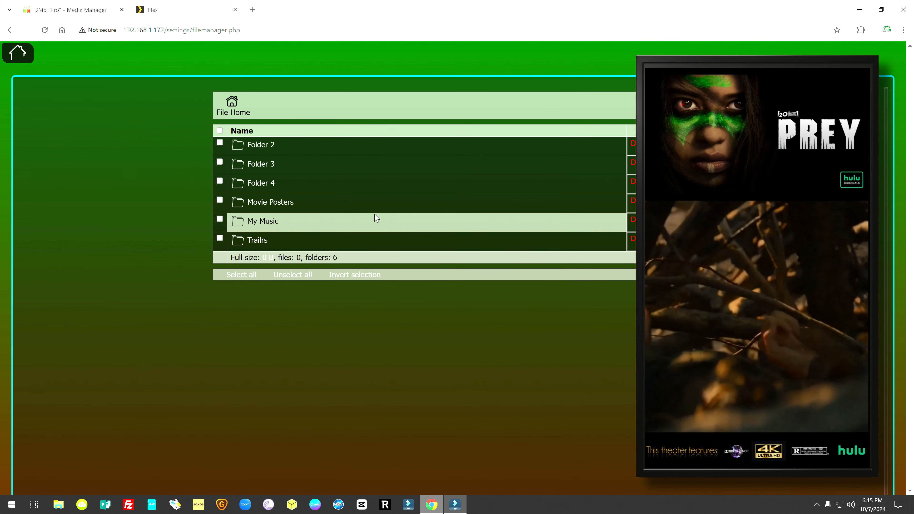
left_click(262, 145)
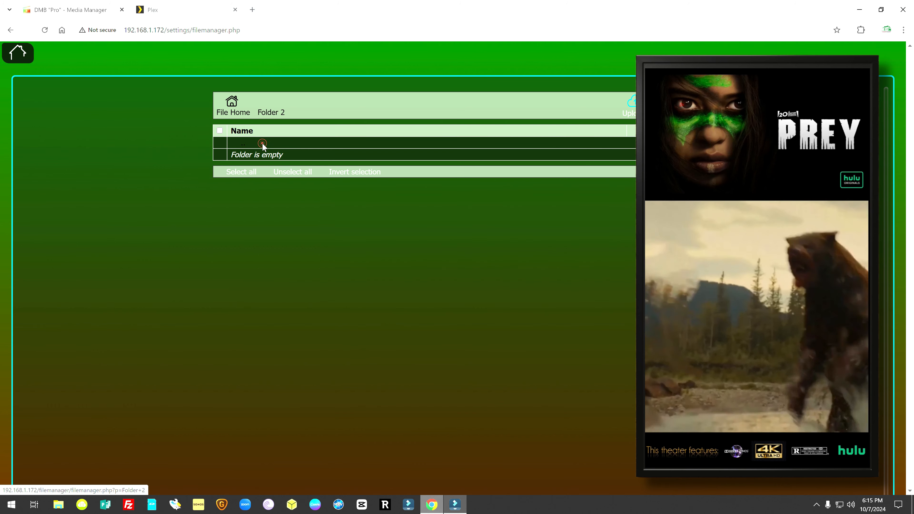
left_click(229, 103)
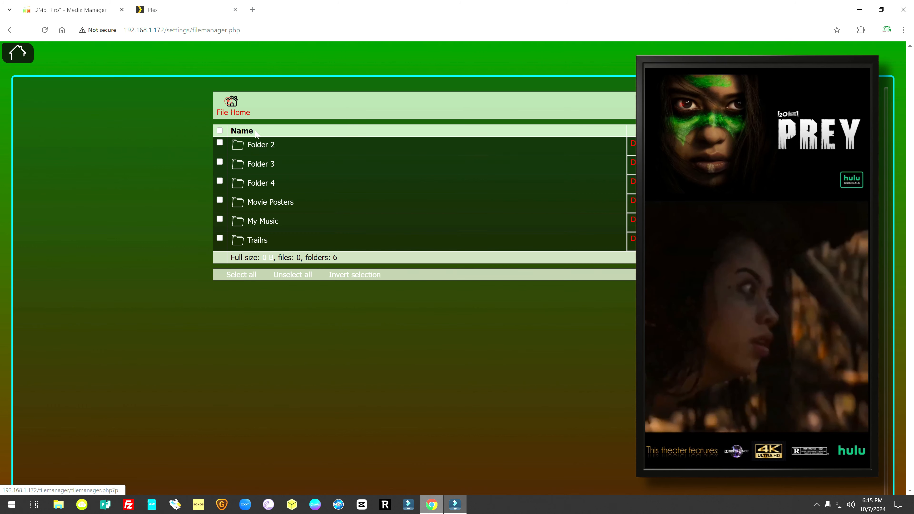
left_click(219, 142)
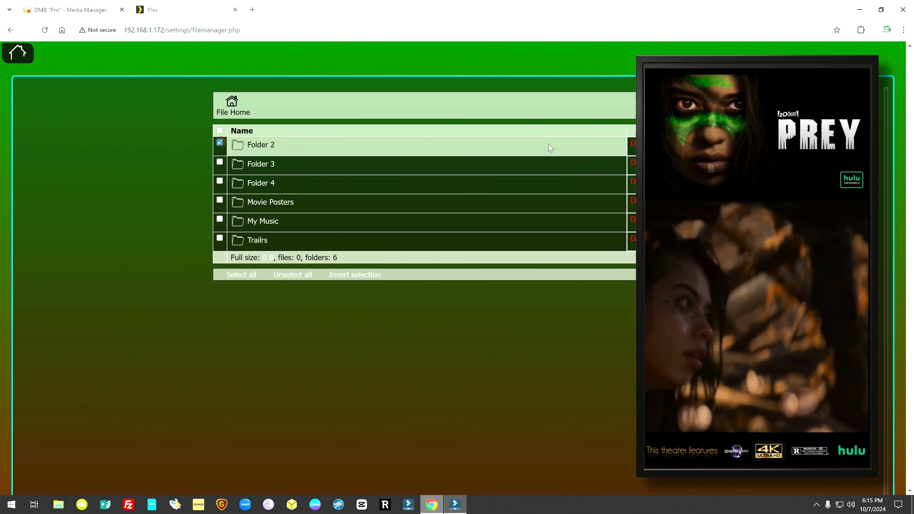
left_click(635, 148)
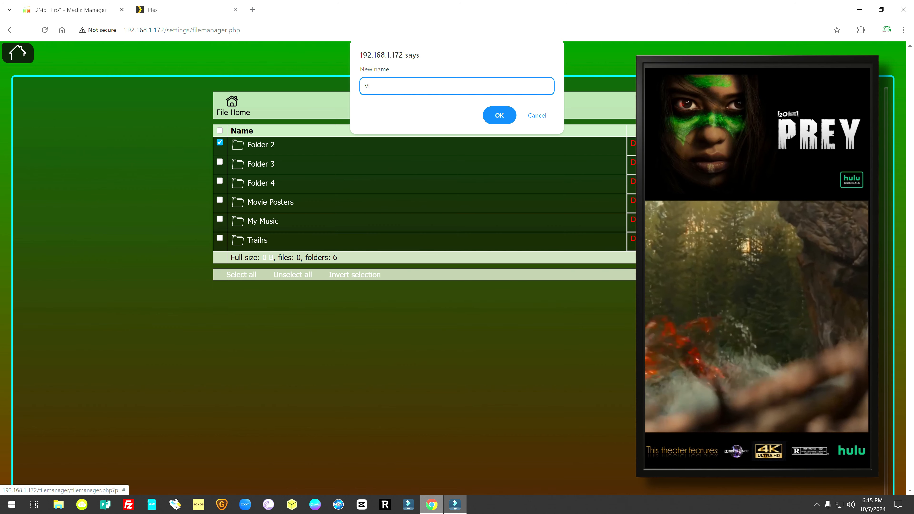
key("Return")
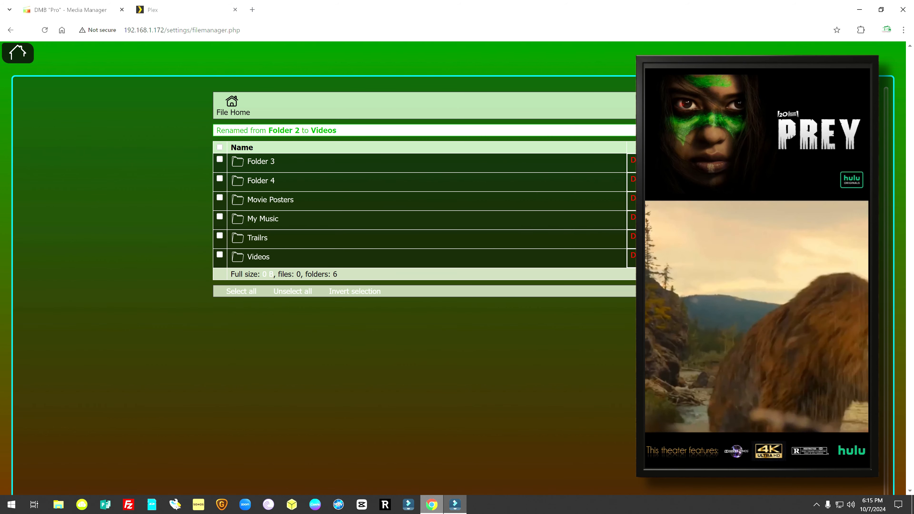
Step: Upload X Men Sweet Dreams.mp4 from the local Music Videos content folder into the Videos folder
left_click(259, 257)
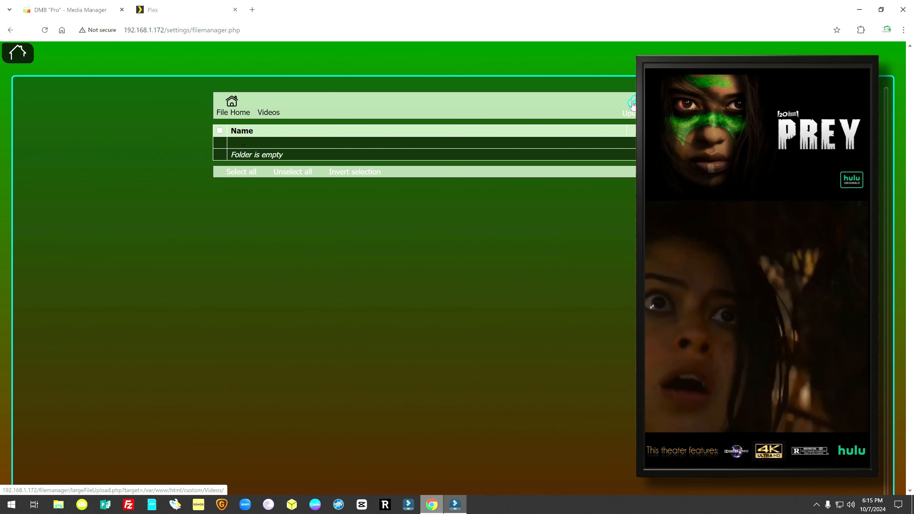
left_click(632, 106)
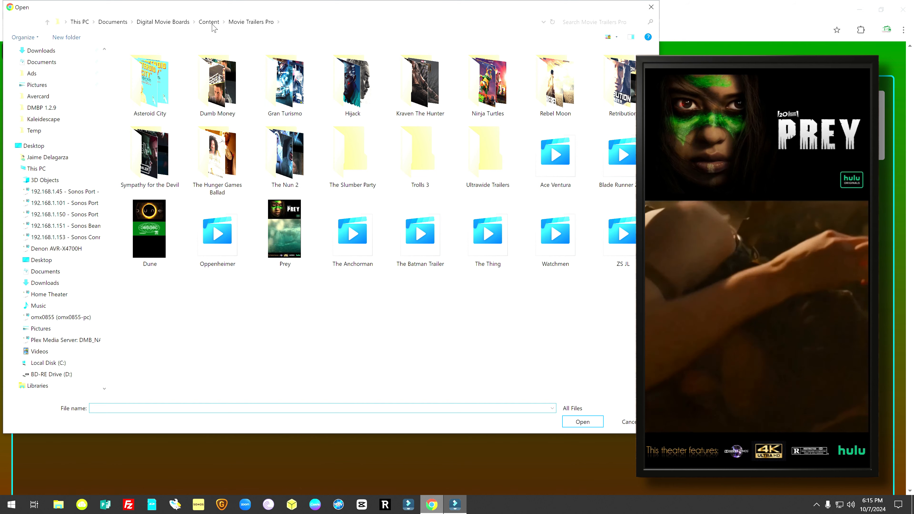
left_click(211, 21)
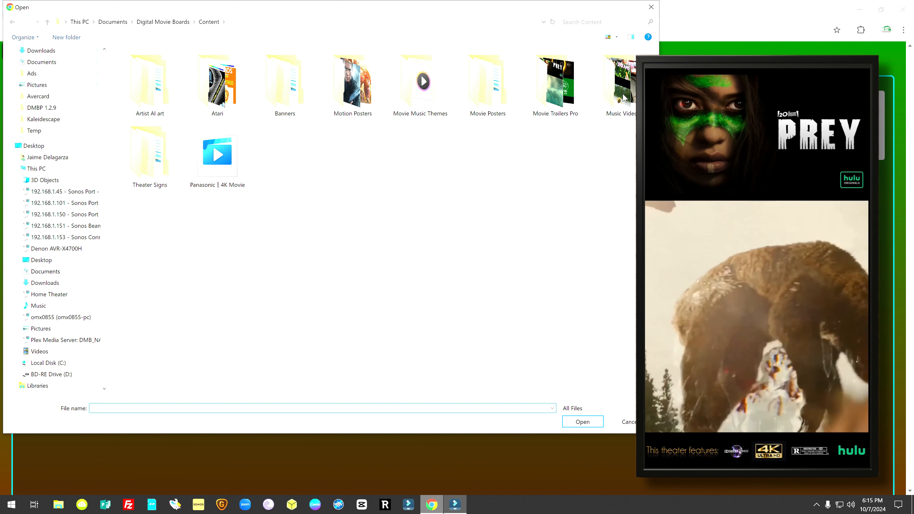
double_click(624, 97)
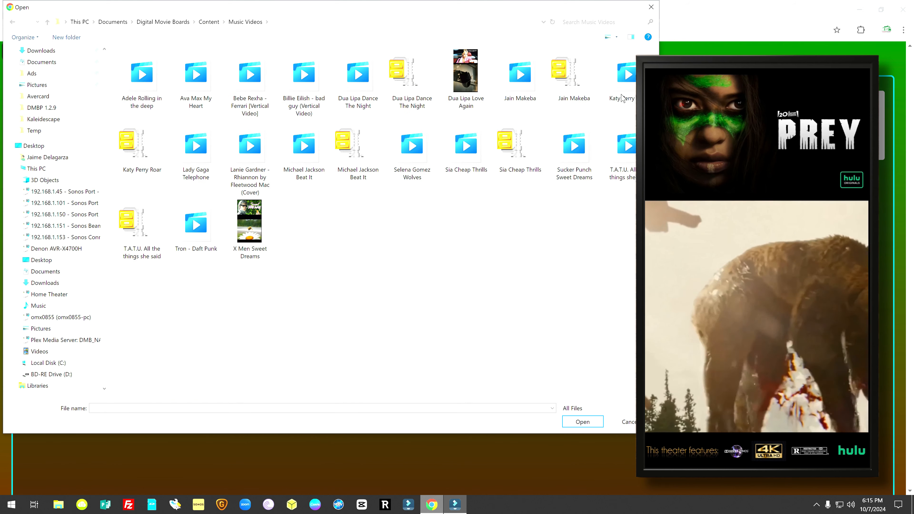
left_click(261, 223)
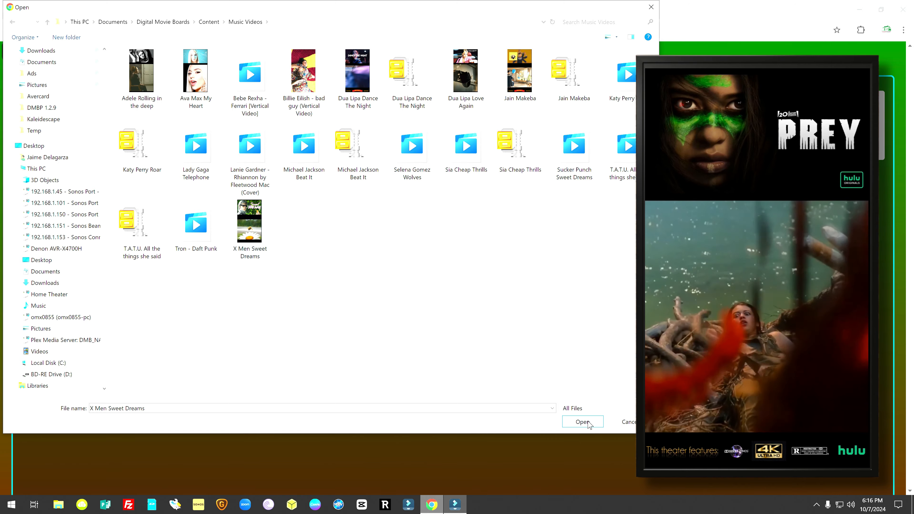
left_click(582, 422)
left_click(175, 142)
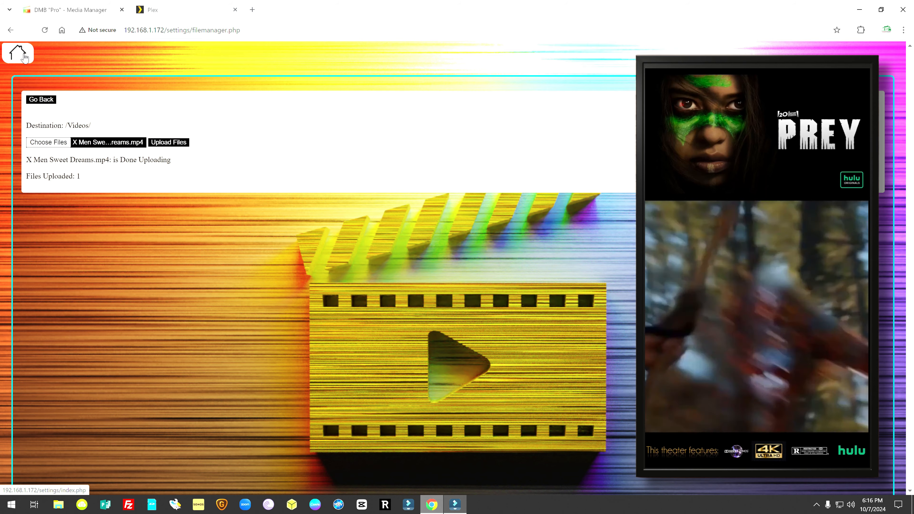
Step: Set the media playback folder to Videos in the playback settings and apply the update
left_click(21, 55)
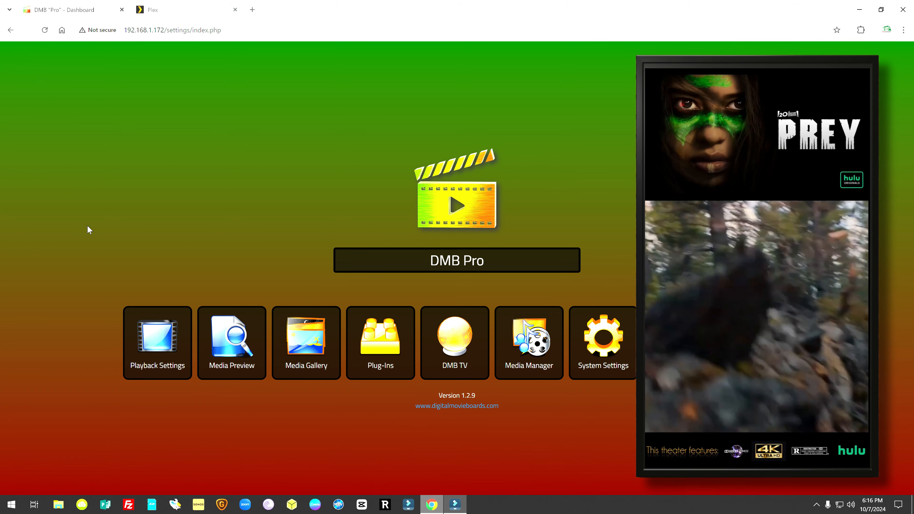
left_click(157, 347)
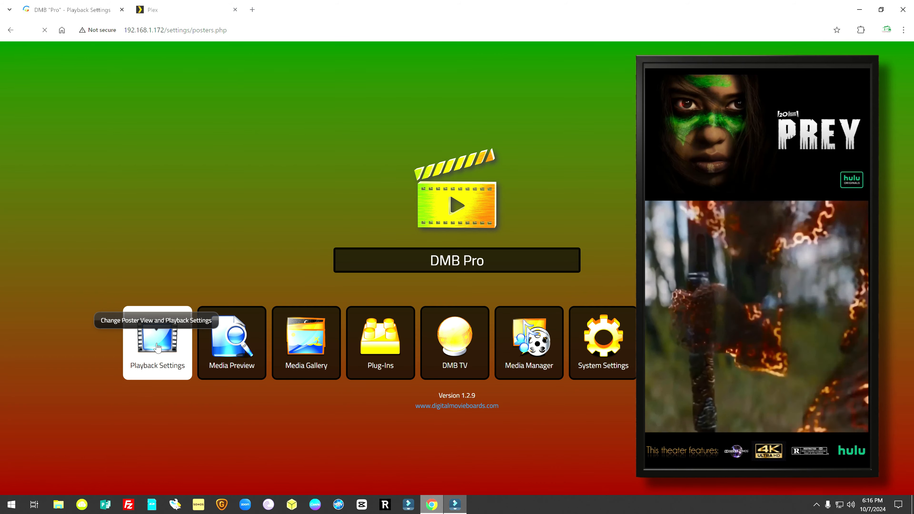
left_click(166, 262)
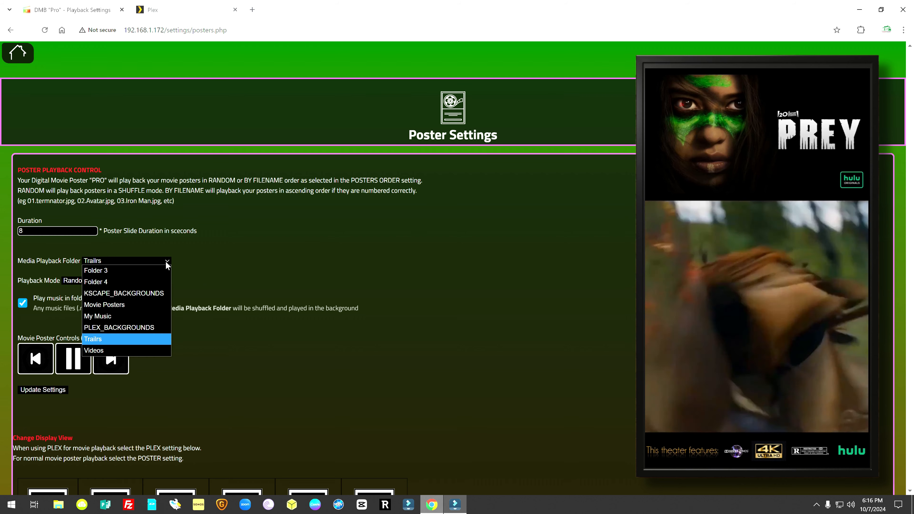
left_click(94, 351)
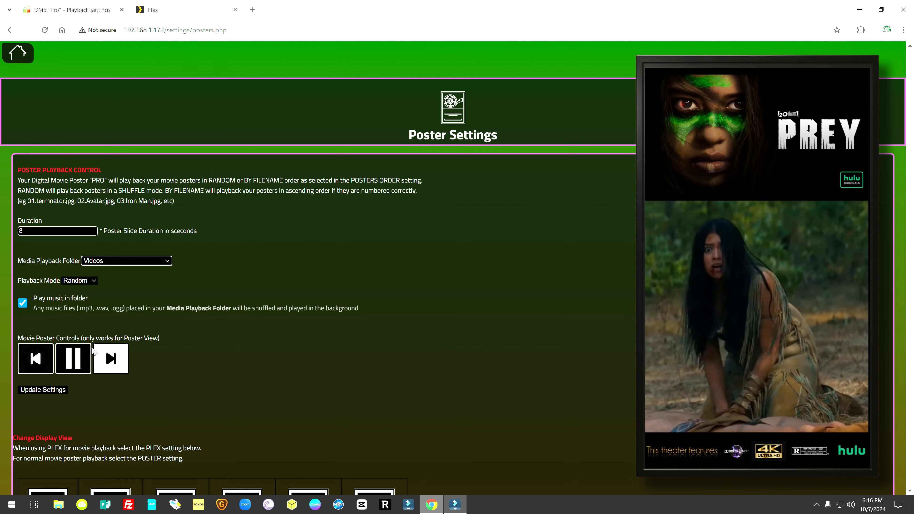
left_click(43, 389)
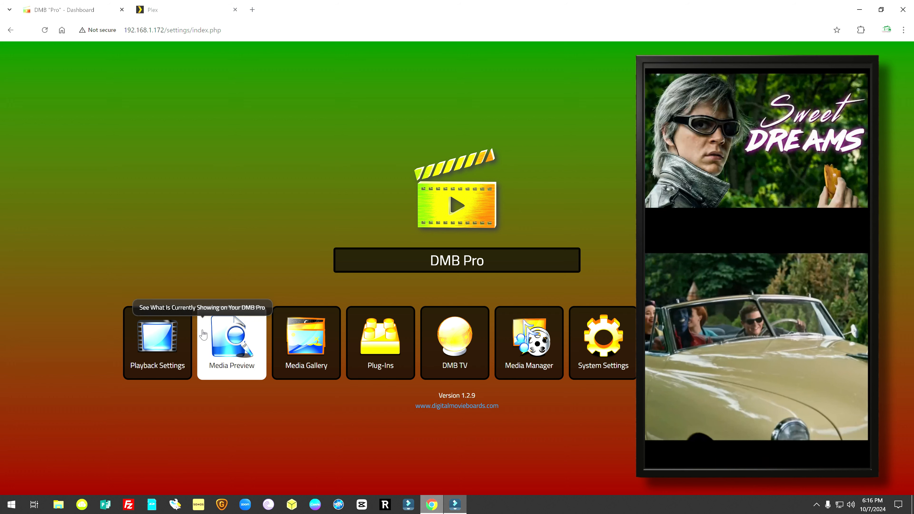
Step: Set the media playback folder to Movie Posters in the playback settings and apply the update
left_click(159, 348)
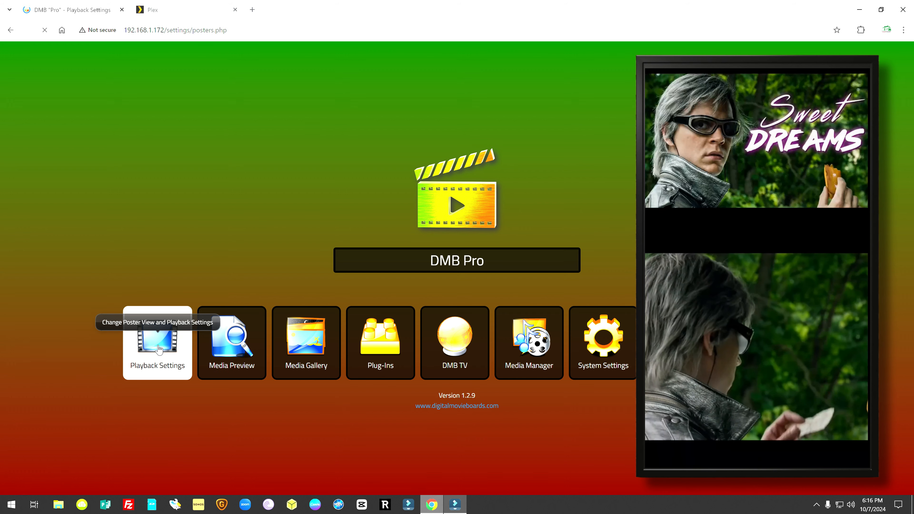
scroll(172, 274, "down", 5)
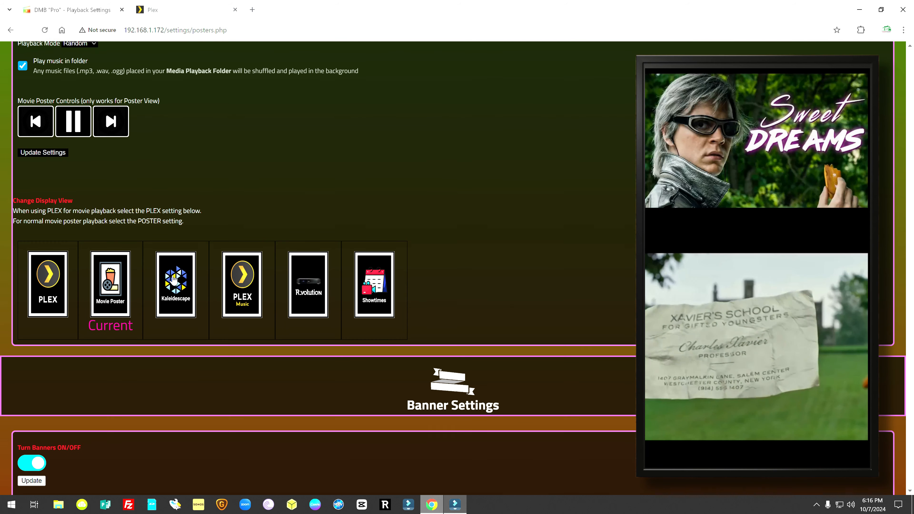
scroll(173, 279, "up", 2)
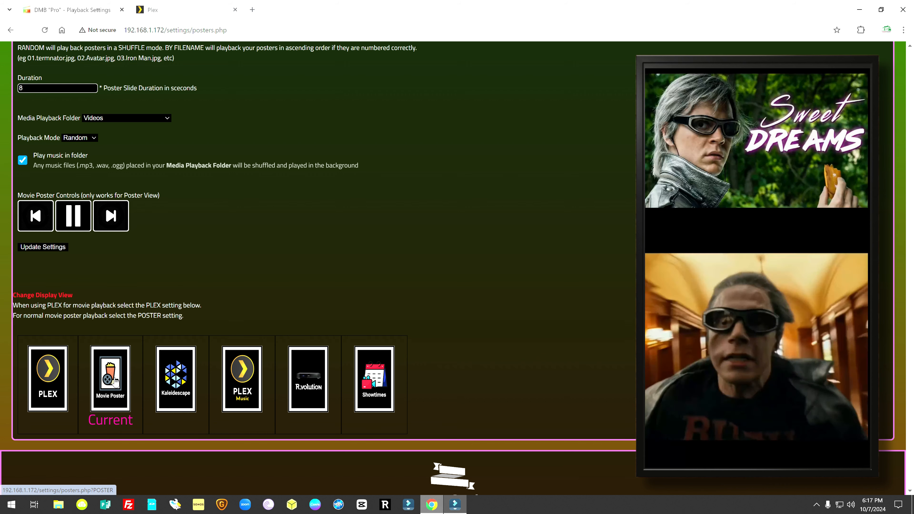
left_click(167, 118)
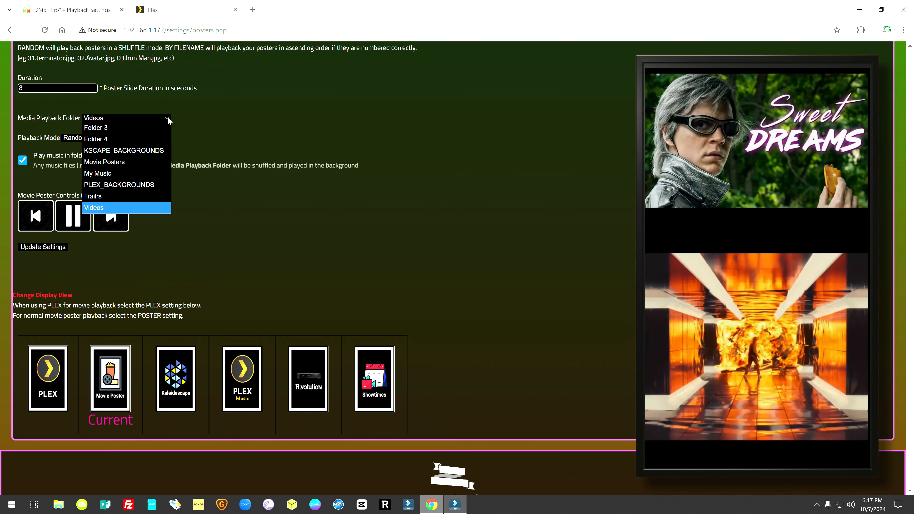
left_click(105, 161)
left_click(48, 248)
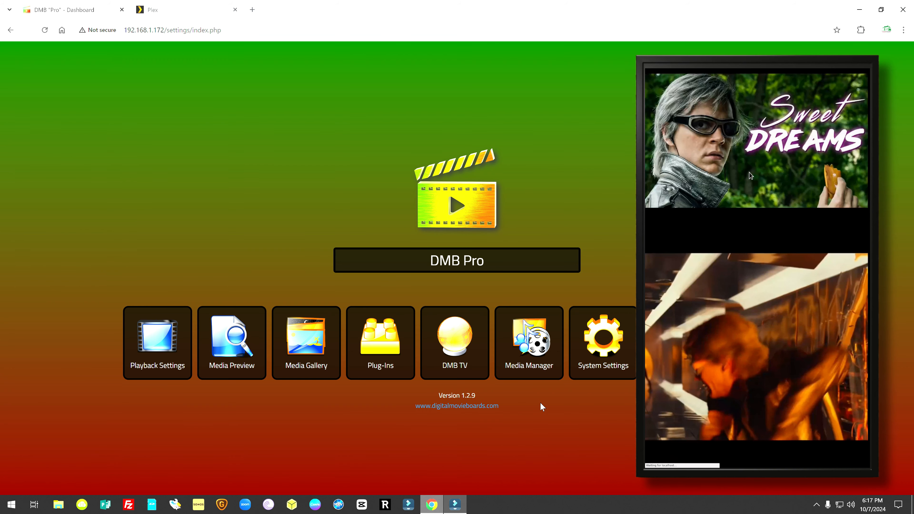
Step: Open the Media Manager, look inside the My Music folder, and return to the top-level folder list
left_click(531, 349)
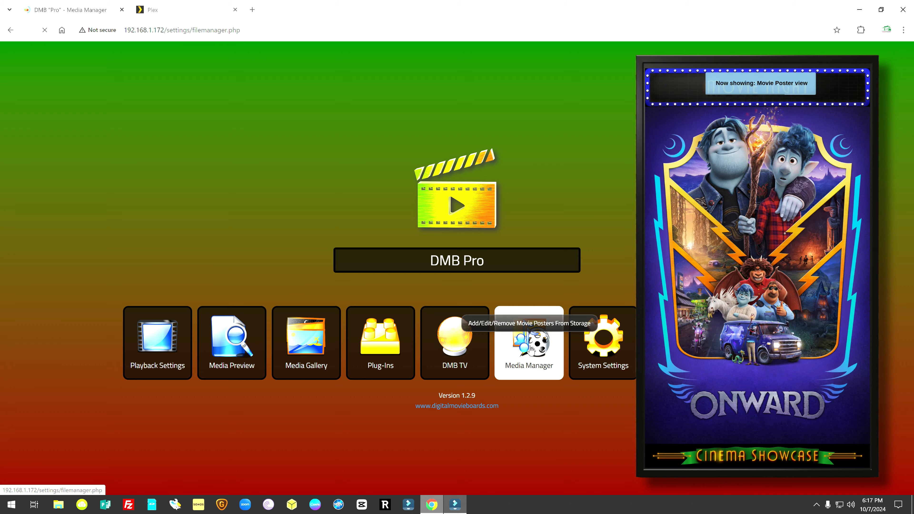
left_click(266, 204)
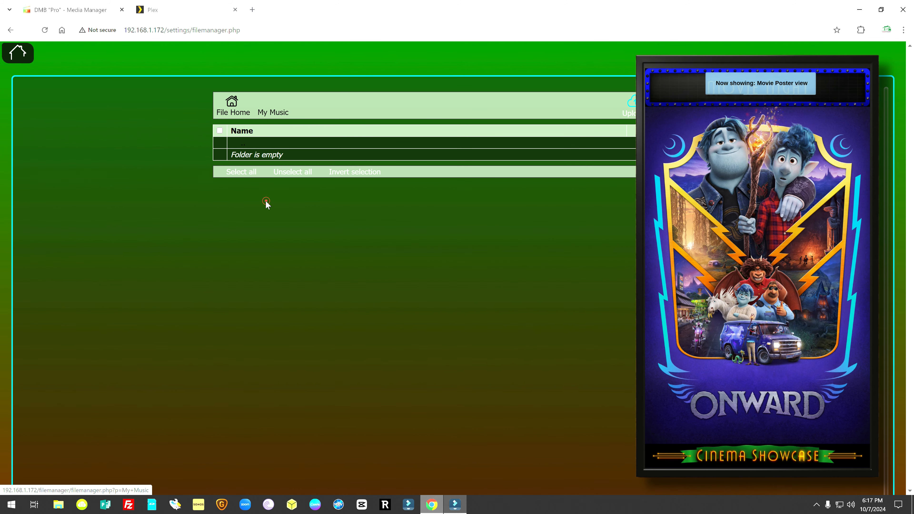
left_click(224, 101)
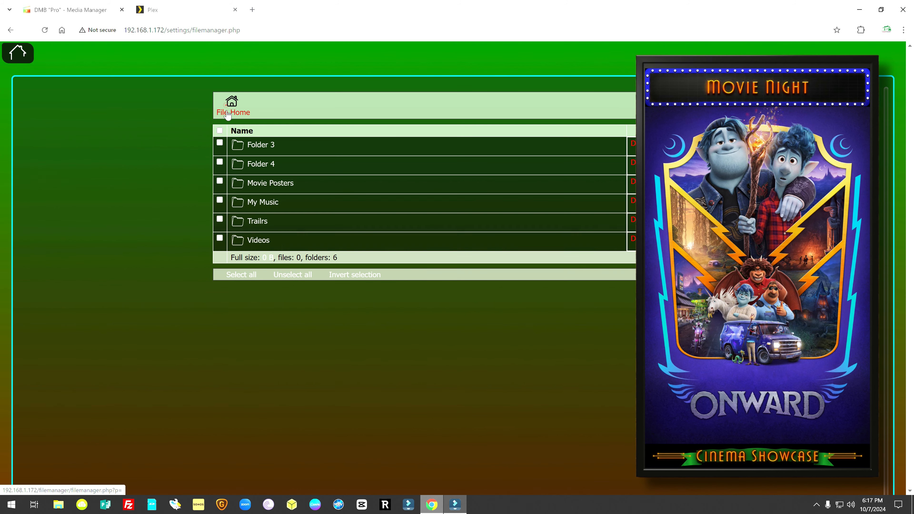
left_click(270, 203)
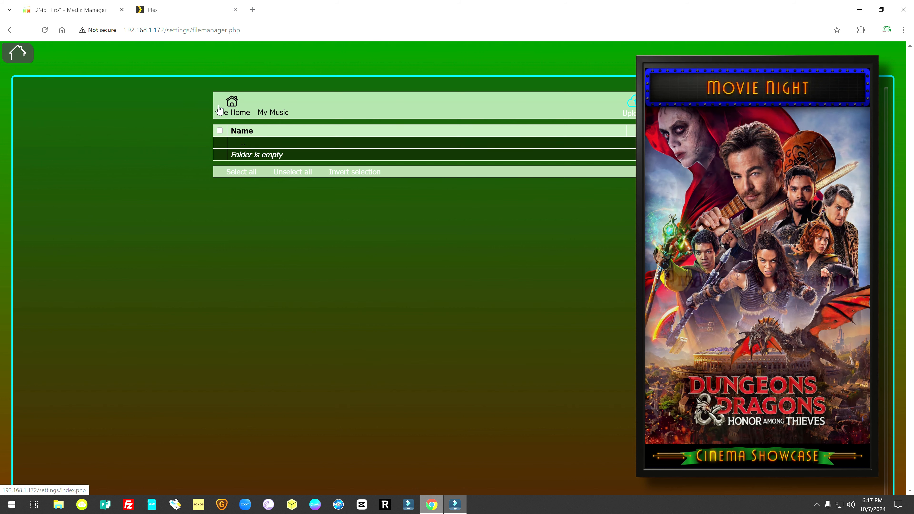
left_click(233, 112)
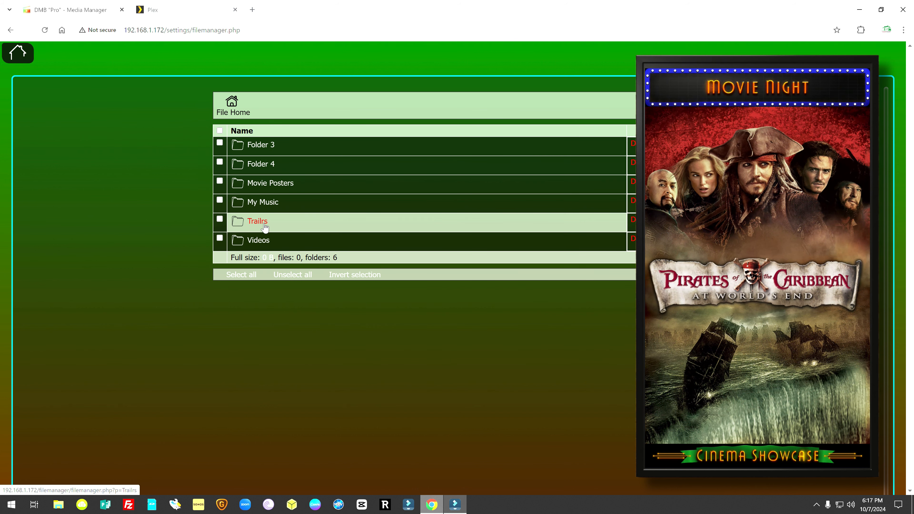
Step: Upload Avengers Suite (Theme).mp3 from the local Movie Music Themes content folder into the Movie Posters folder
left_click(270, 184)
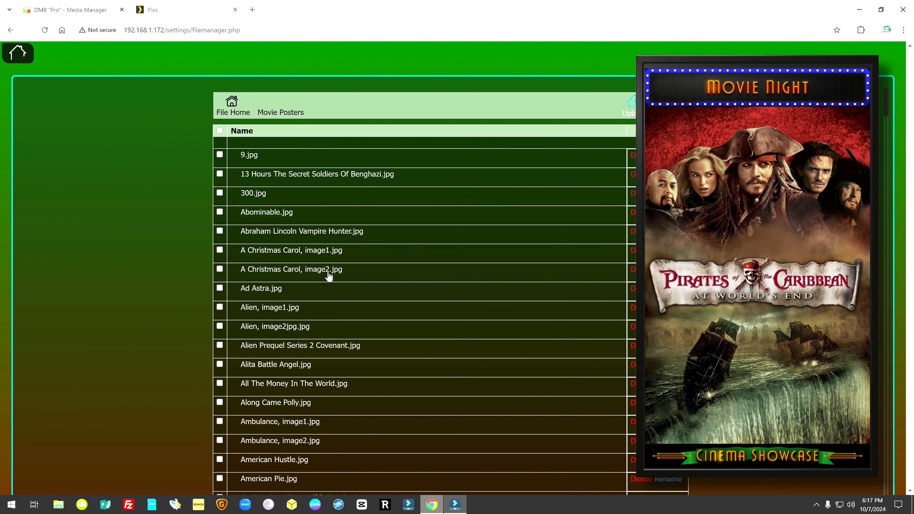
left_click(630, 106)
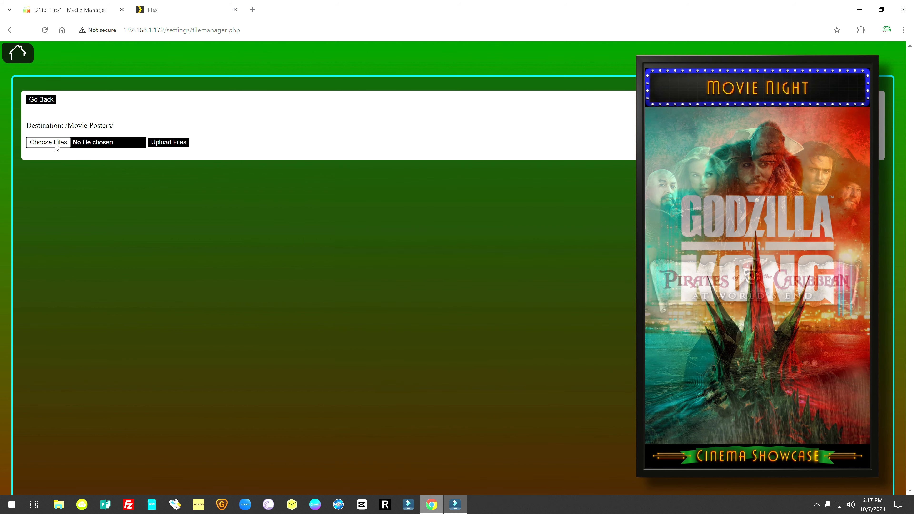
left_click(54, 142)
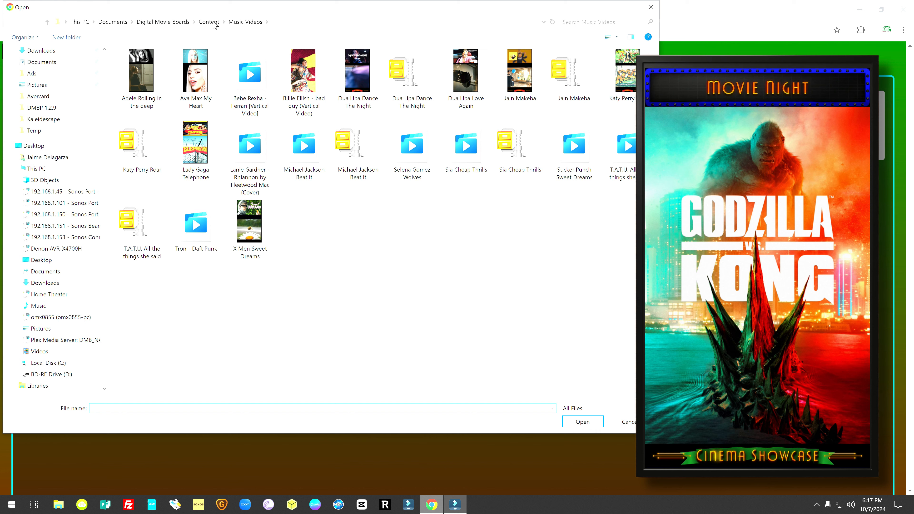
left_click(211, 22)
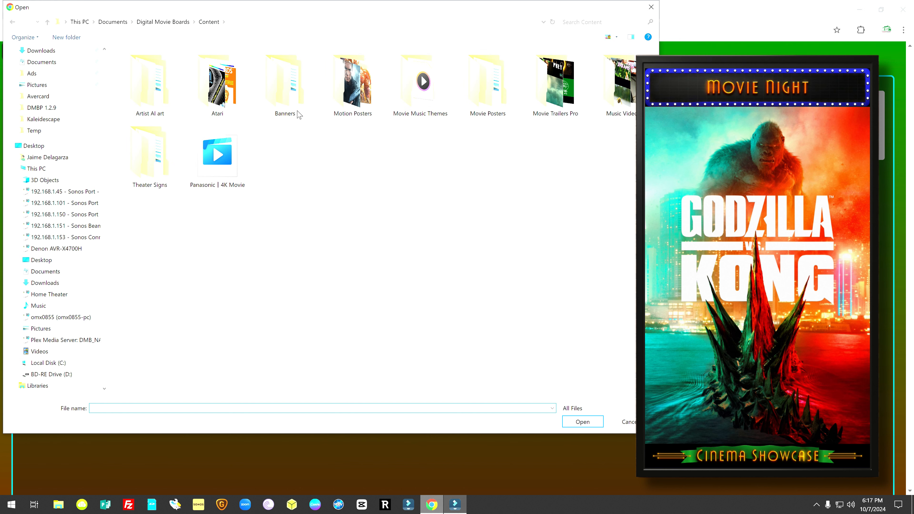
double_click(420, 102)
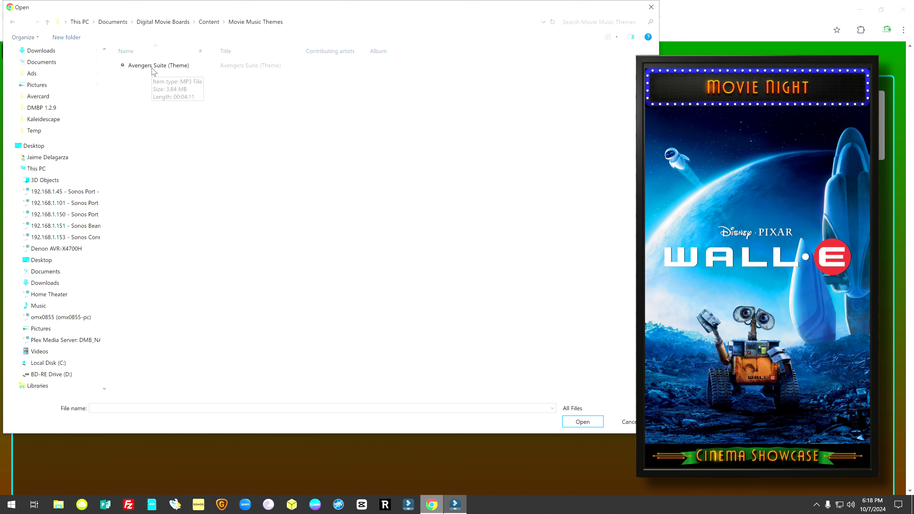
left_click(152, 67)
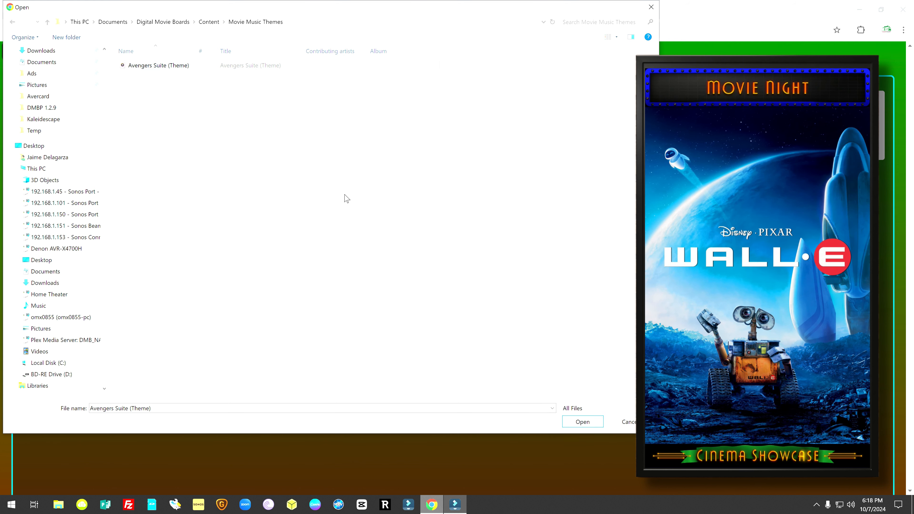
left_click(601, 425)
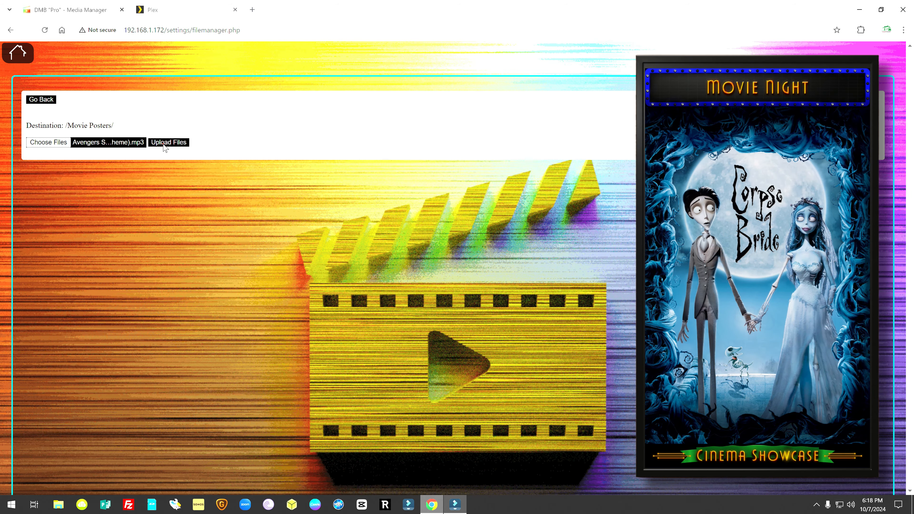
left_click(165, 144)
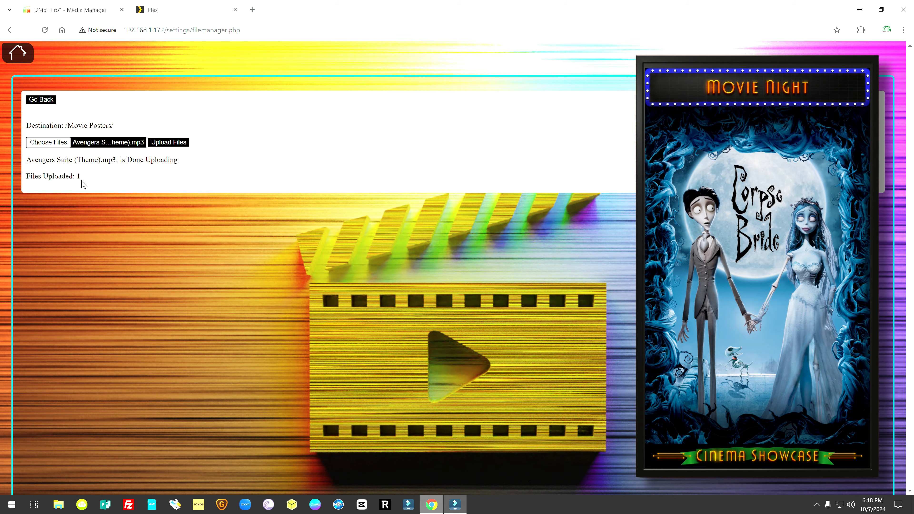
Step: Review the poster playback settings, including the option to play music in the folder, and return to the dashboard
left_click(18, 53)
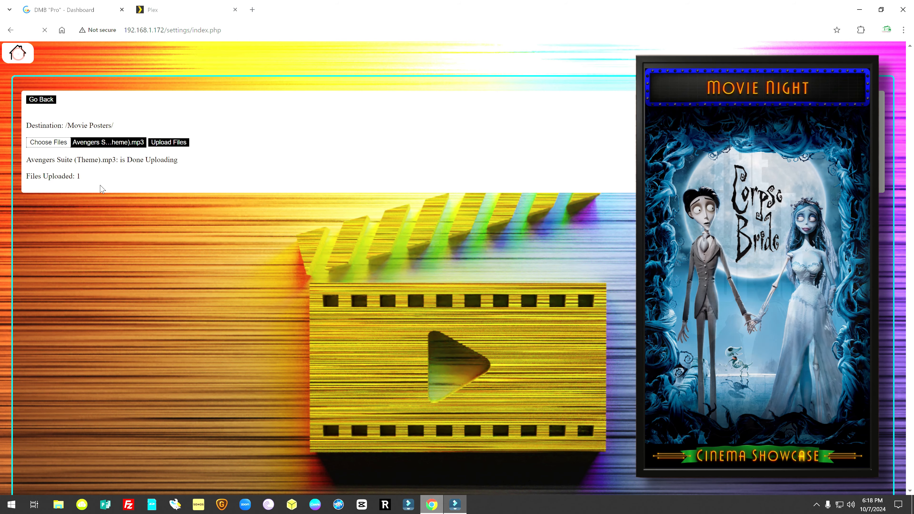
left_click(157, 342)
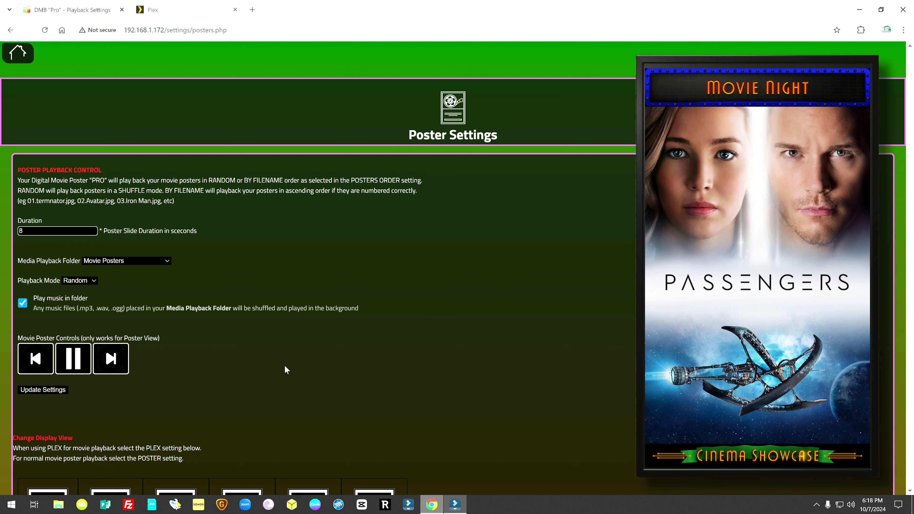
scroll(276, 335, "down", 1)
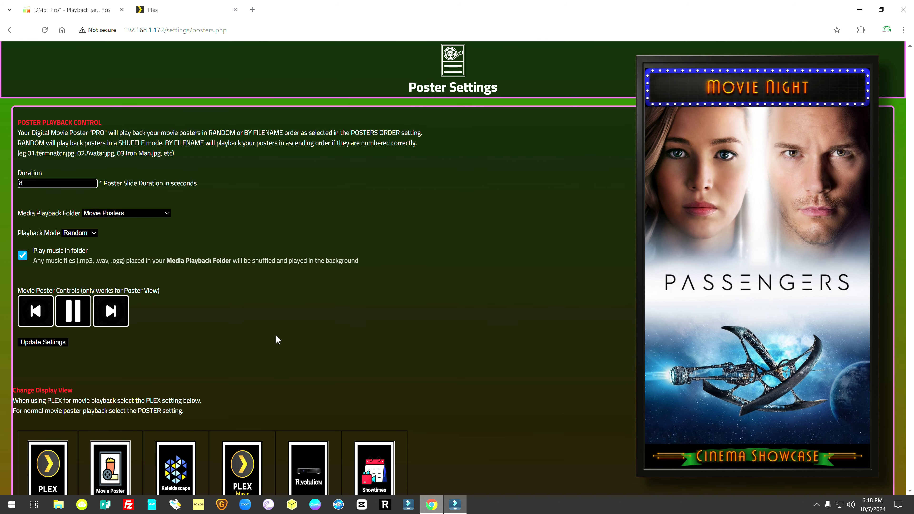
scroll(276, 328, "down", 2)
scroll(275, 328, "up", 3)
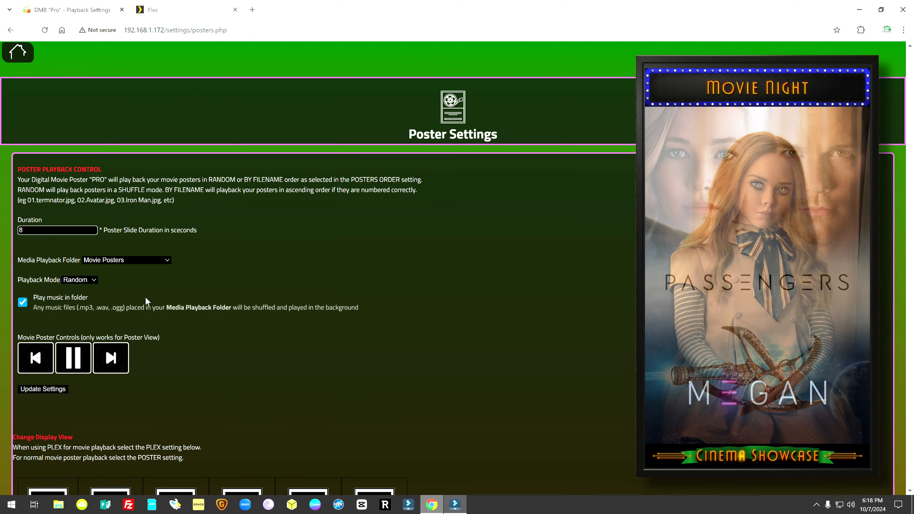
scroll(145, 296, "down", 1)
scroll(123, 225, "up", 1)
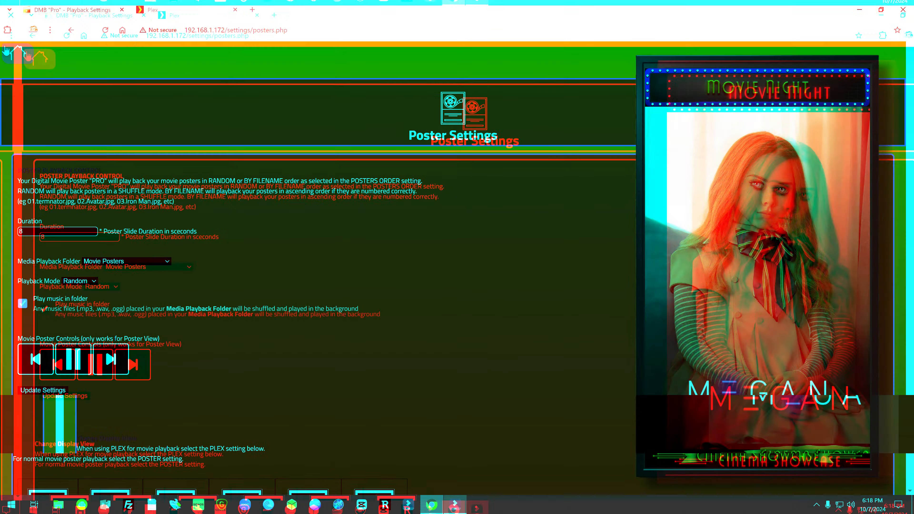
left_click(18, 56)
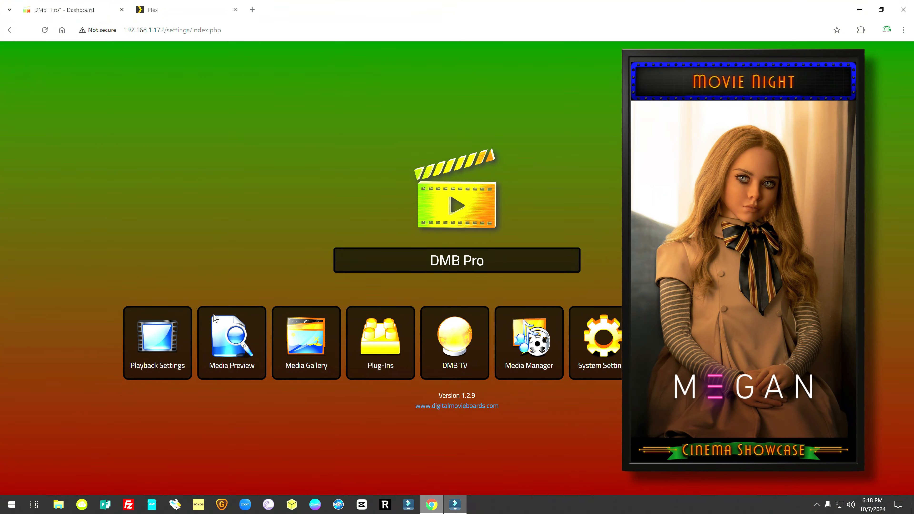
Step: Open the system settings and examine the power, storage, dashboard password, Wi-Fi and orientation sections
left_click(601, 339)
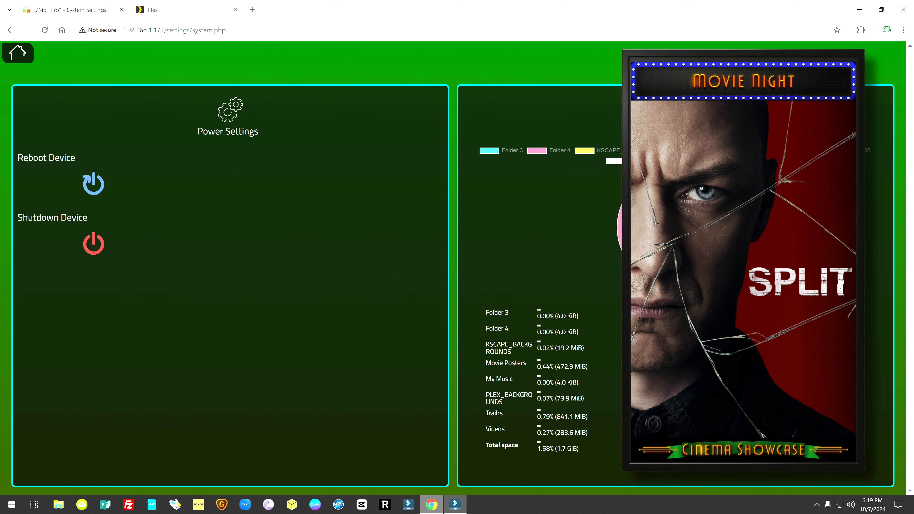
scroll(460, 235, "down", 6)
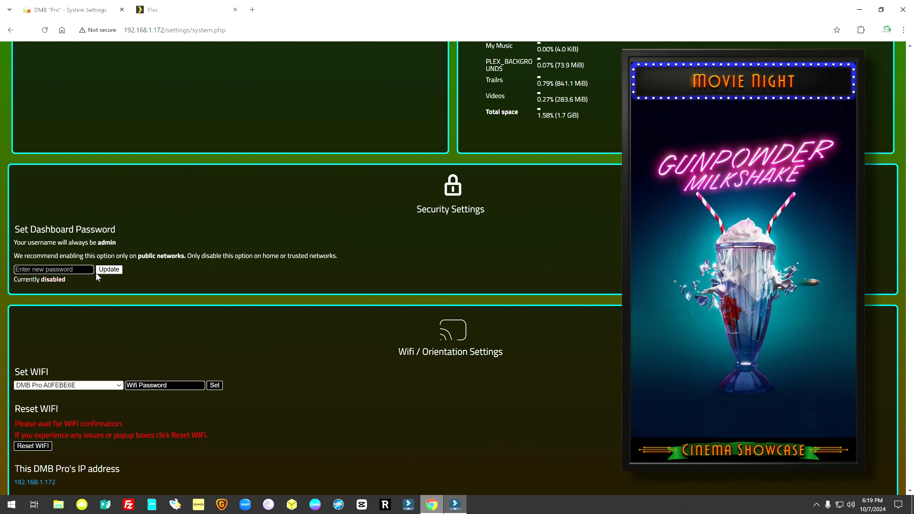
scroll(214, 277, "down", 4)
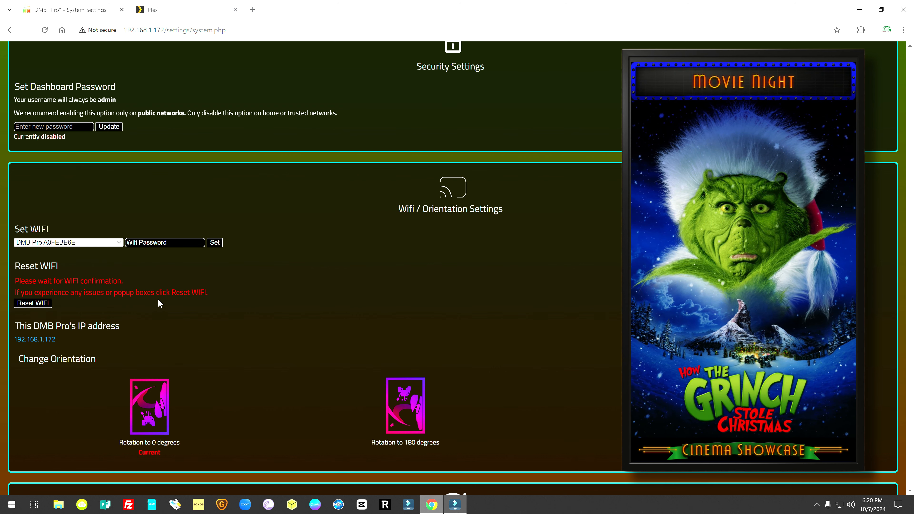
scroll(160, 304, "down", 3)
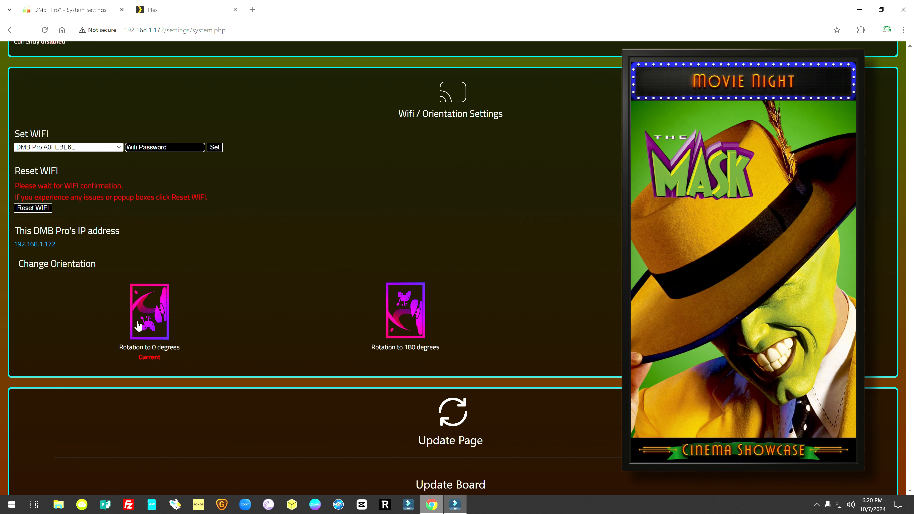
scroll(225, 320, "down", 1)
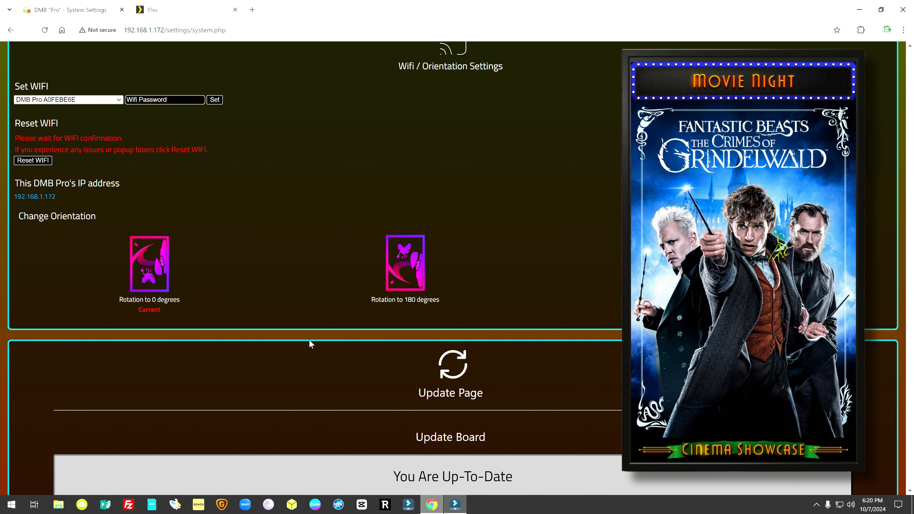
Step: Try the 180-degree display rotation and restore the orientation to 0 degrees
left_click(410, 274)
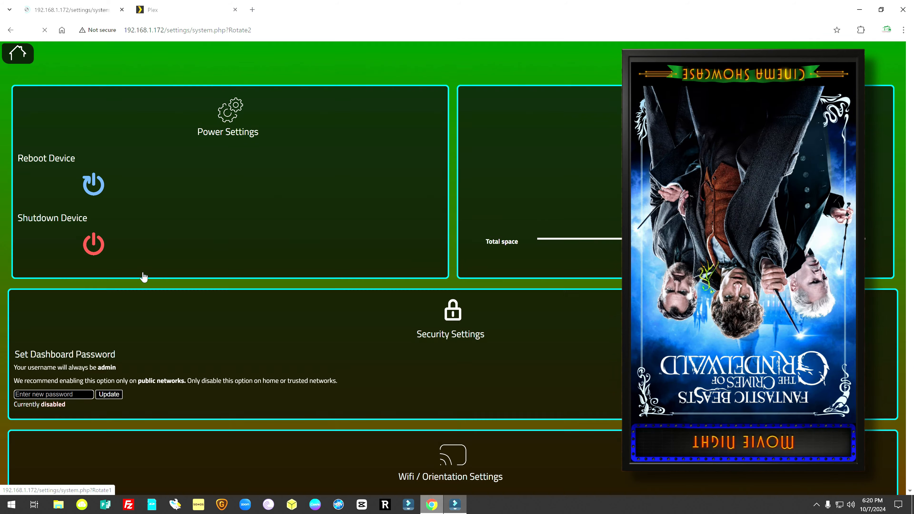
scroll(295, 220, "down", 15)
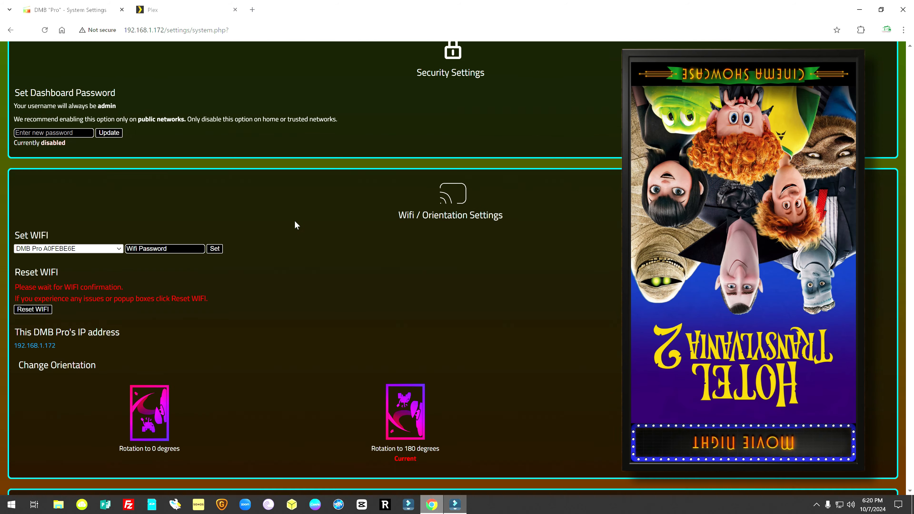
left_click(157, 186)
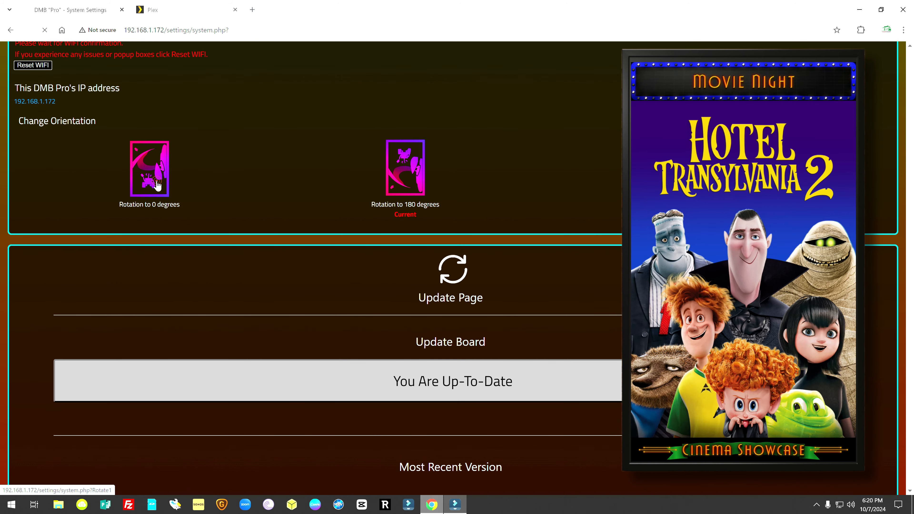
Step: Examine the board's update status, most recent version and release notes in the system settings
scroll(307, 352, "down", 5)
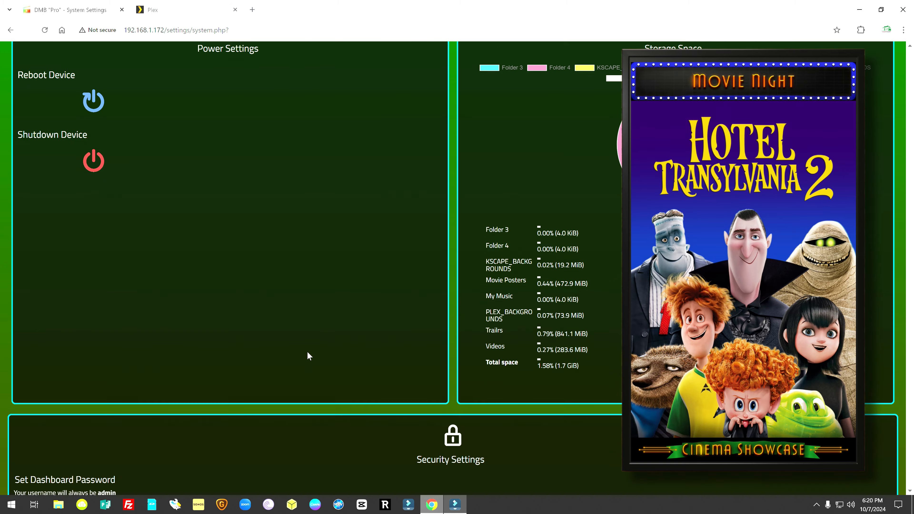
scroll(307, 352, "down", 11)
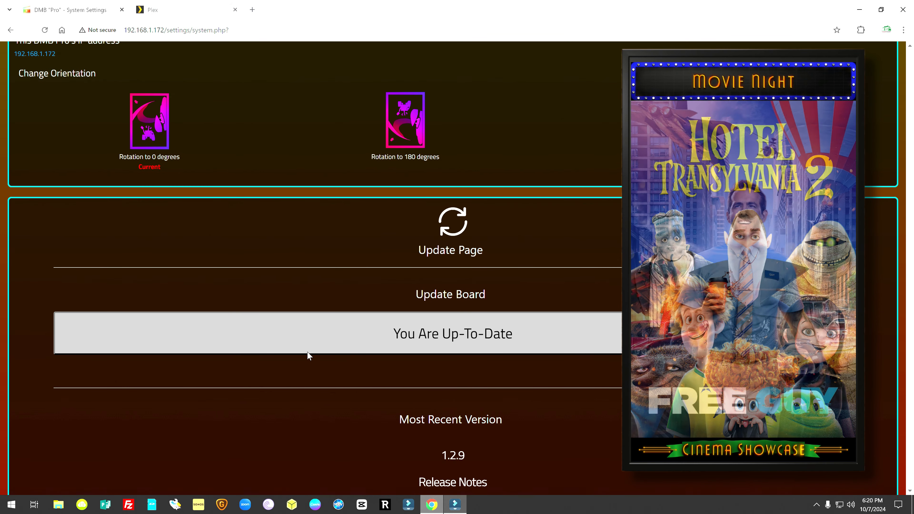
scroll(307, 353, "down", 1)
scroll(307, 351, "down", 2)
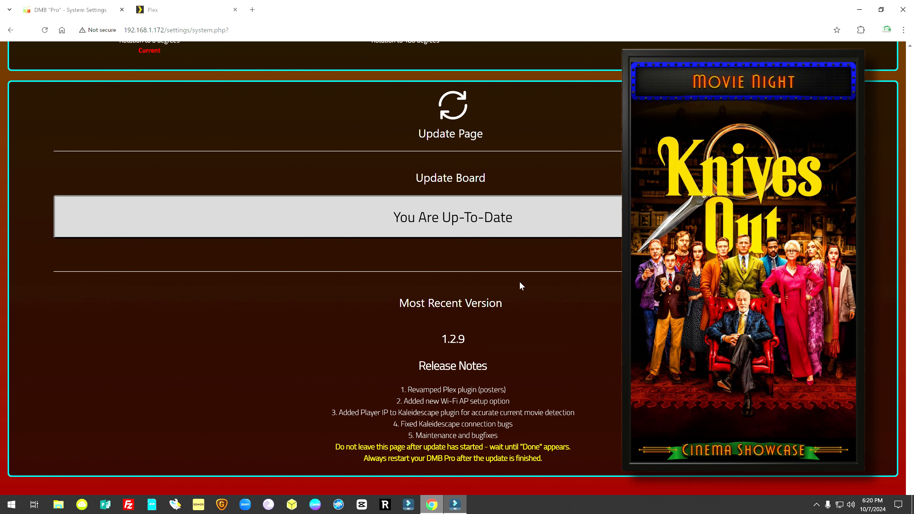
Step: Leave the system settings for the dashboard and open the DMB Store
scroll(519, 281, "up", 20)
scroll(520, 281, "up", 3)
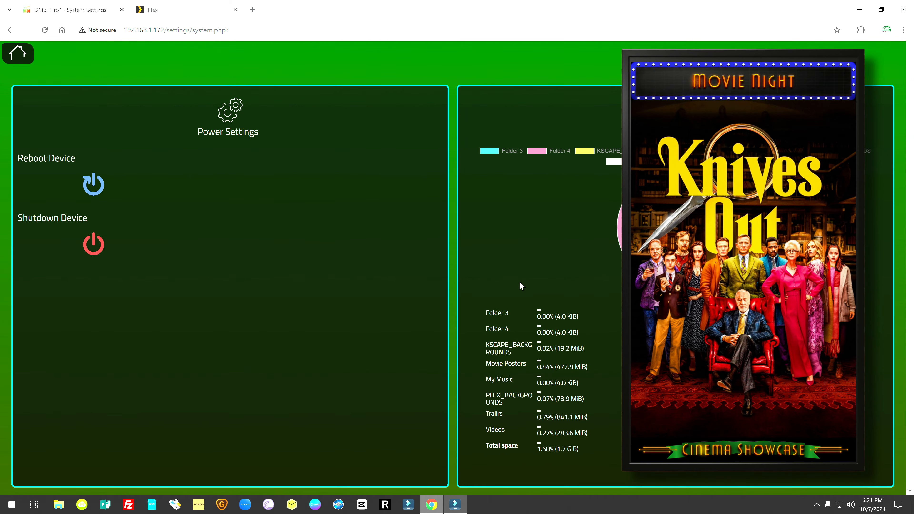
left_click(27, 57)
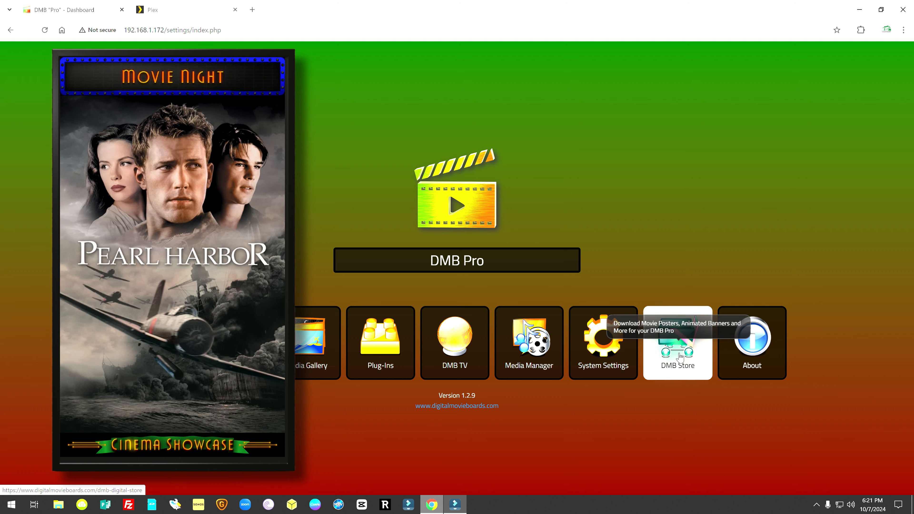
left_click(689, 363)
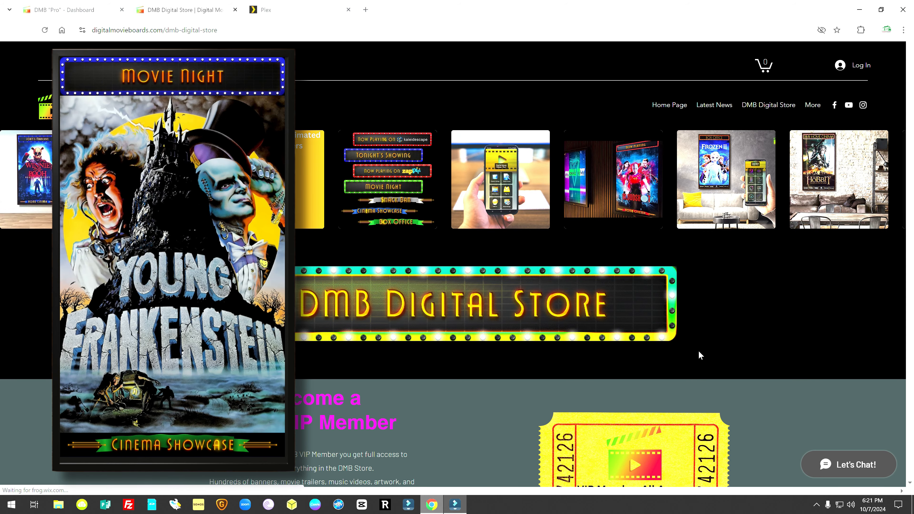
Step: Examine the store's VIP membership, custom banner builder, and top and bottom live movie theme banners, and return to the DMB Pro dashboard
scroll(698, 351, "down", 3)
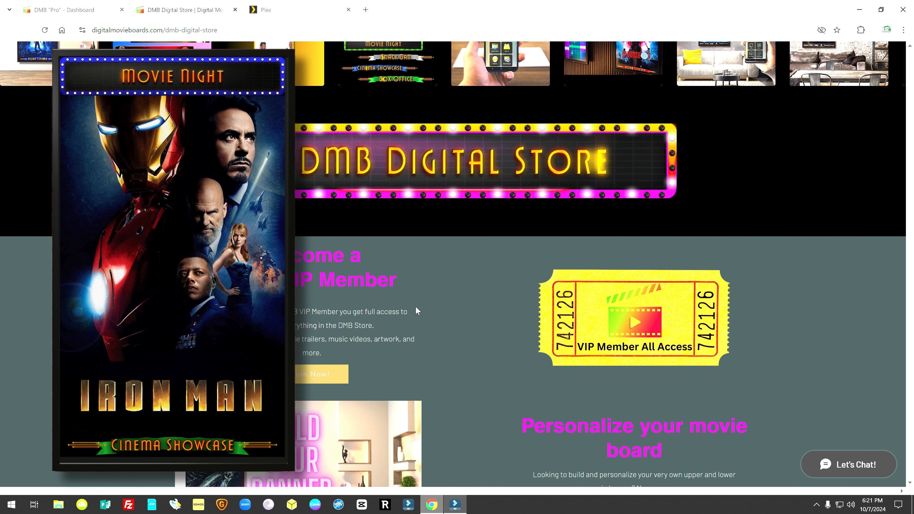
scroll(443, 321, "down", 5)
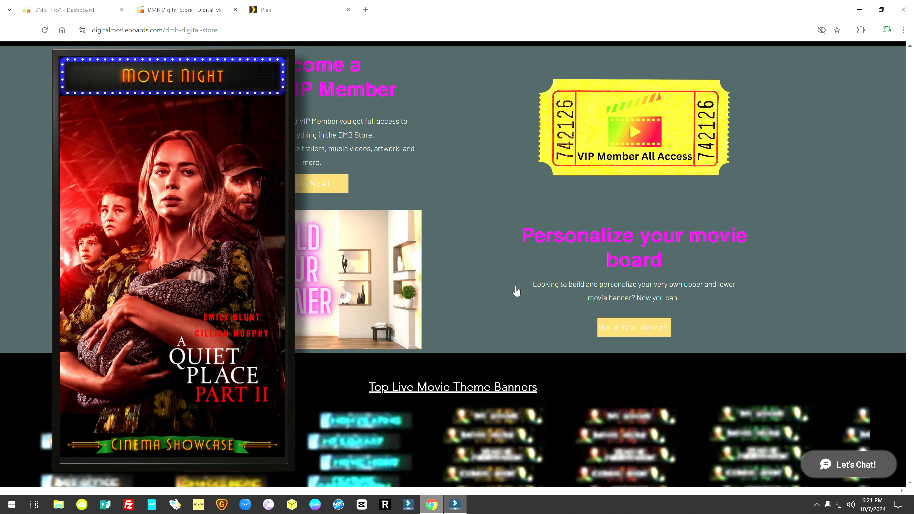
scroll(521, 284, "down", 7)
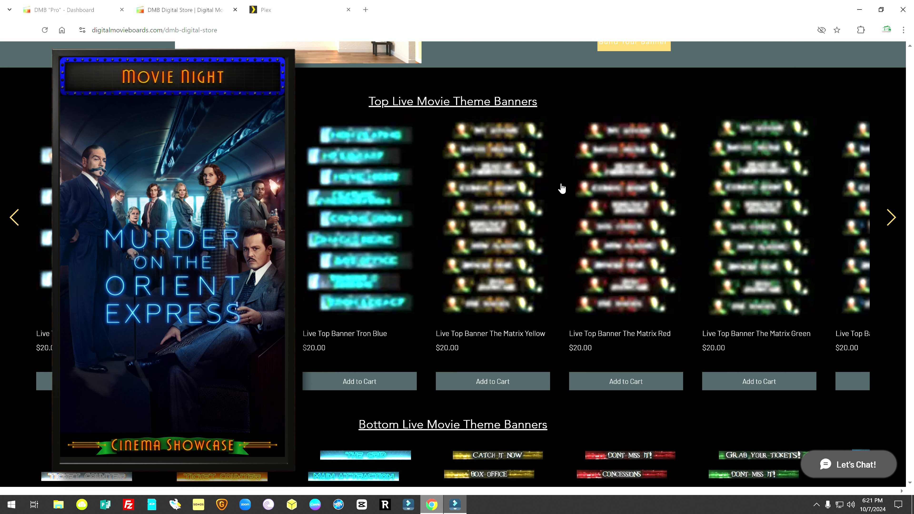
scroll(910, 90, "down", 4)
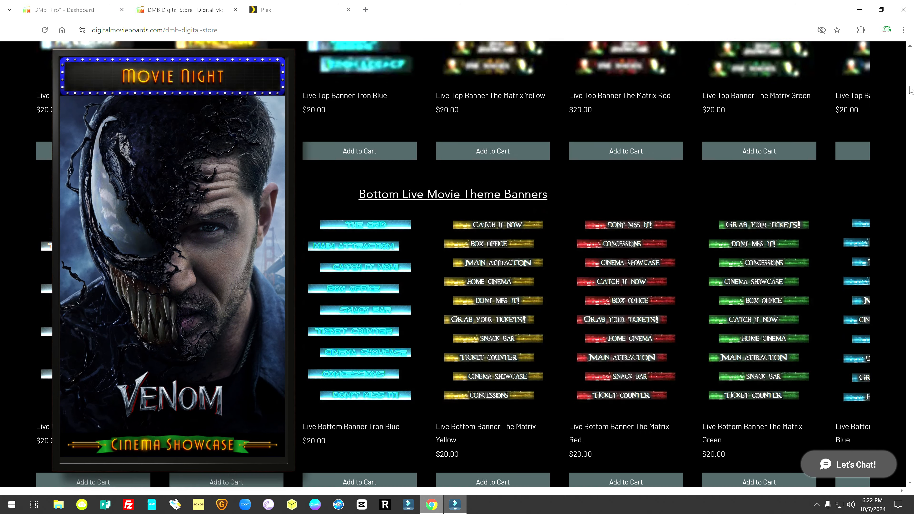
scroll(910, 90, "up", 5)
scroll(464, 94, "down", 5)
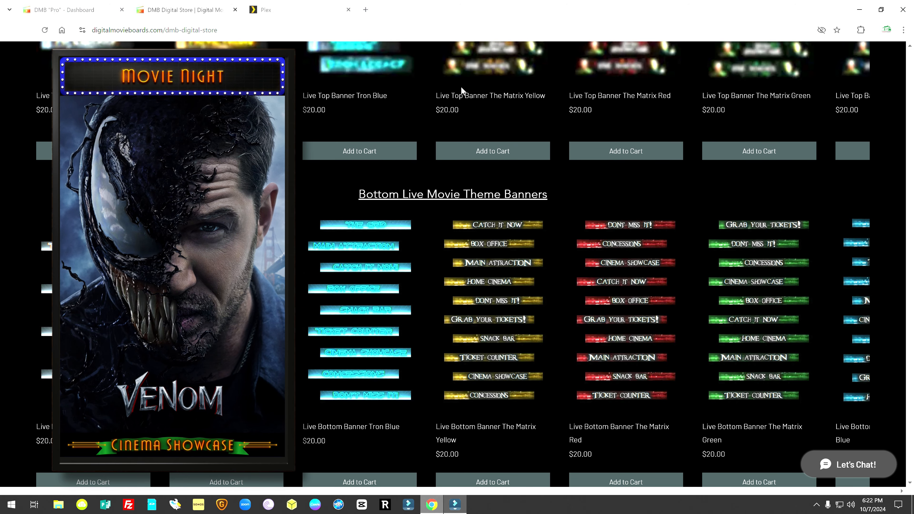
scroll(462, 89, "up", 4)
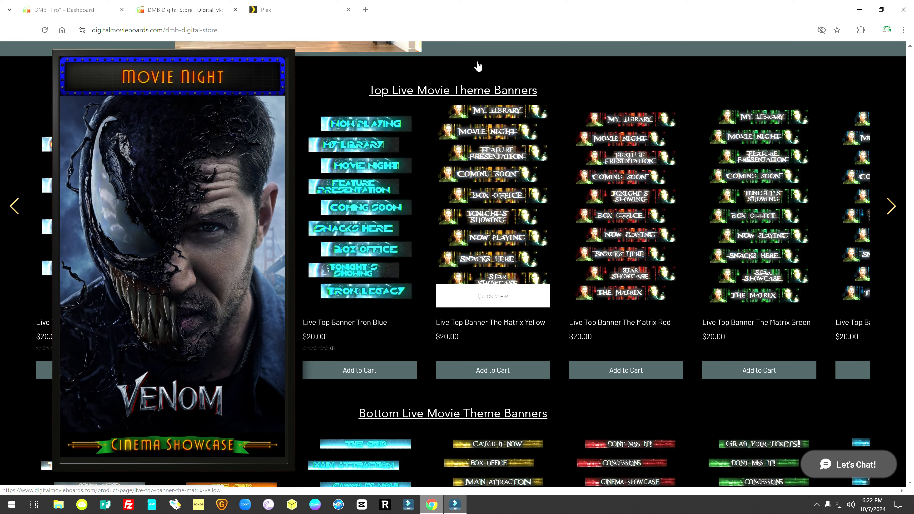
scroll(478, 66, "up", 8)
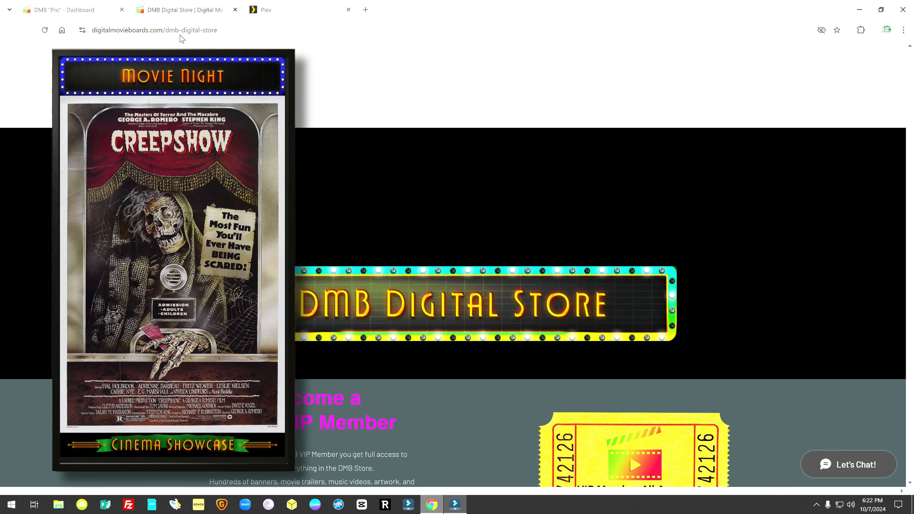
left_click(83, 13)
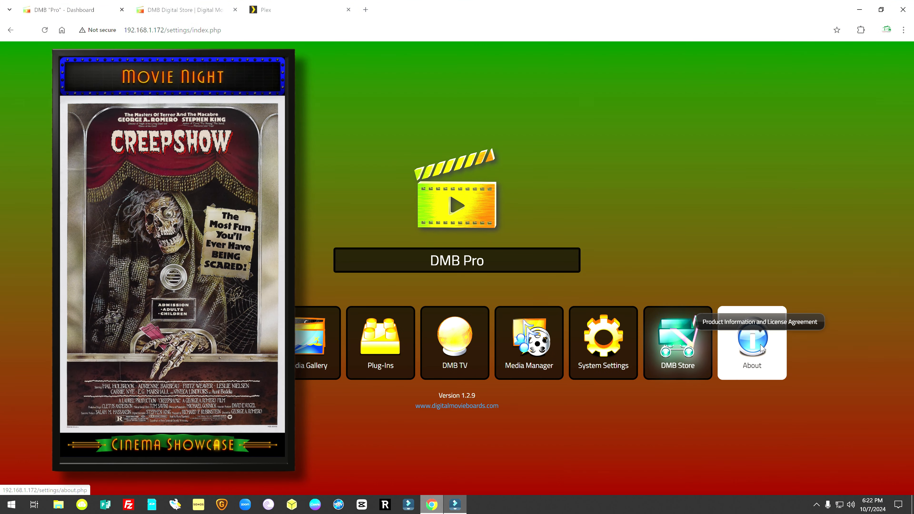
Step: Open the About page, look through the product information and software license agreement, and return to the dashboard
left_click(762, 349)
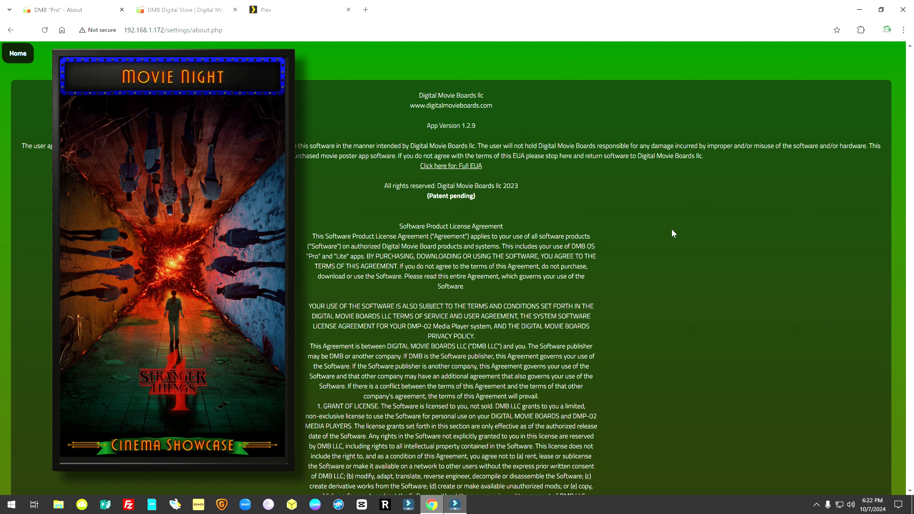
scroll(670, 225, "down", 15)
scroll(669, 225, "down", 12)
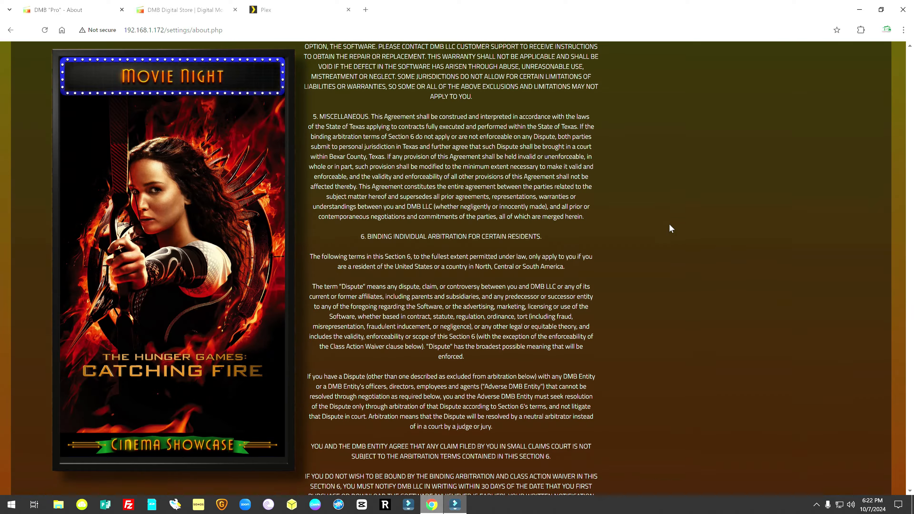
scroll(688, 236, "up", 20)
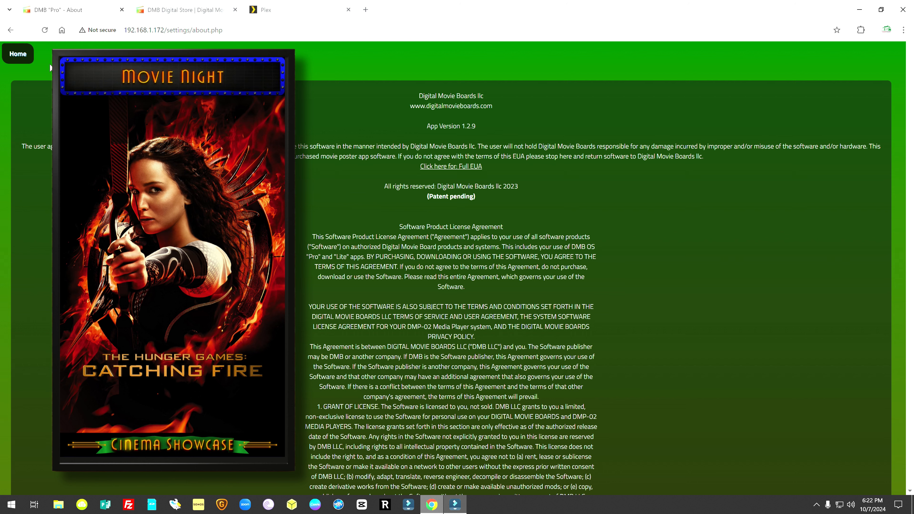
left_click(22, 59)
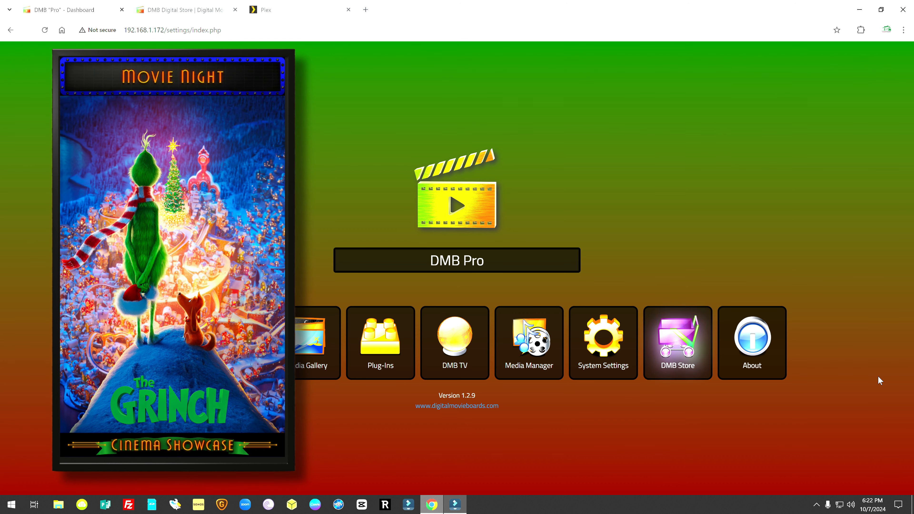